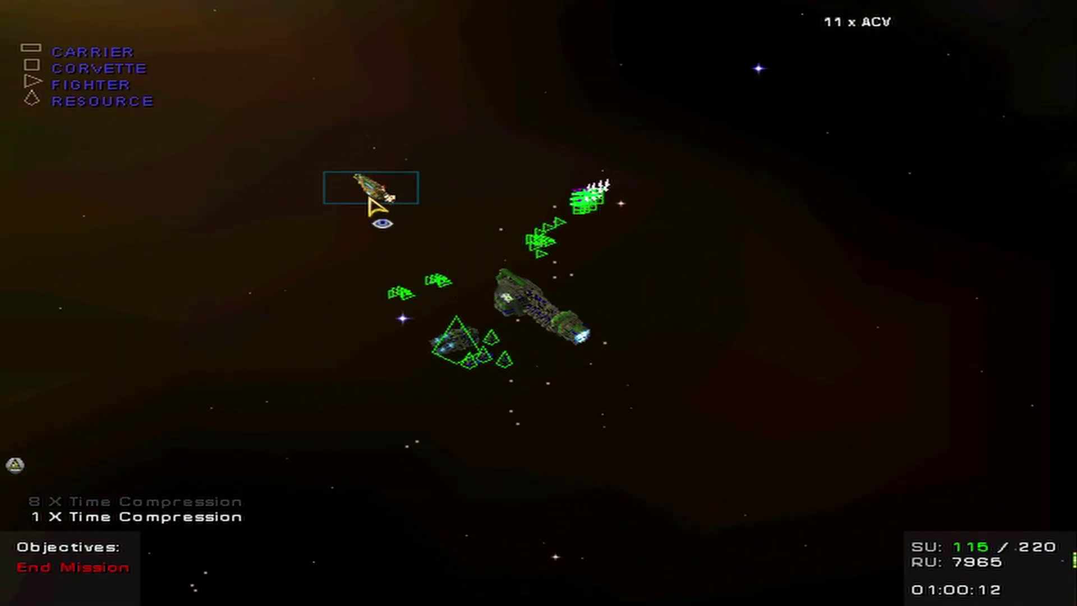
Select the Caal-Shto escort ship so the camera centres on it.
left_click(527, 330)
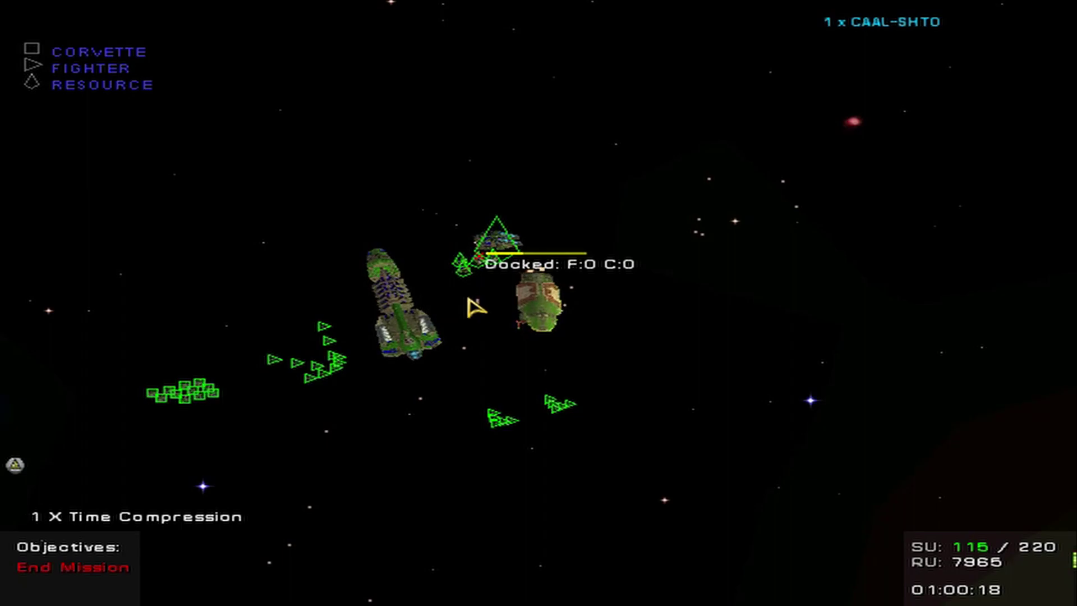
scroll(709, 314, "up", 5)
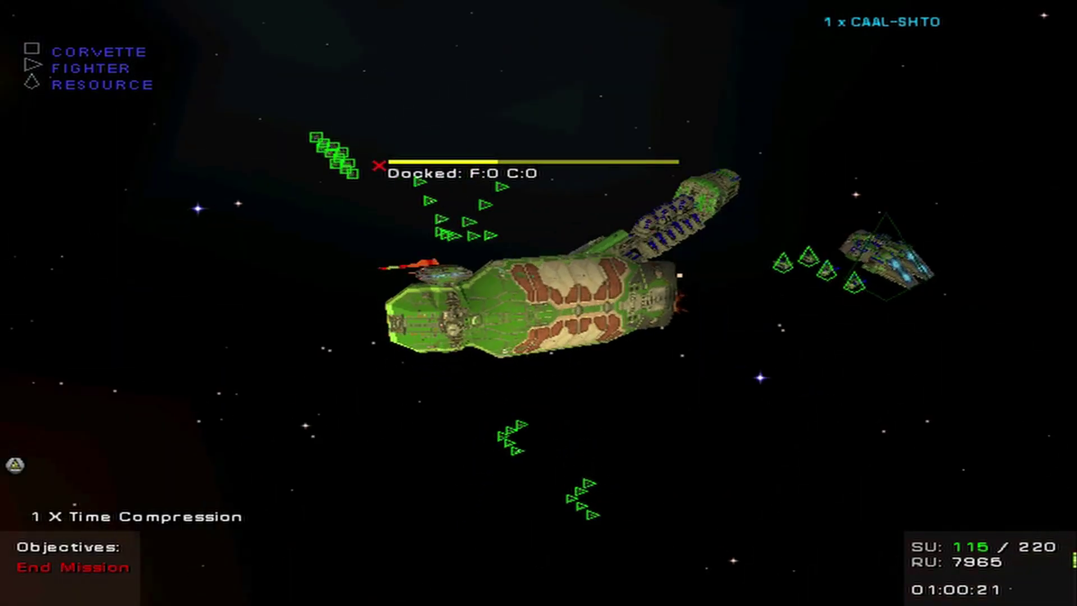
scroll(632, 258, "down", 5)
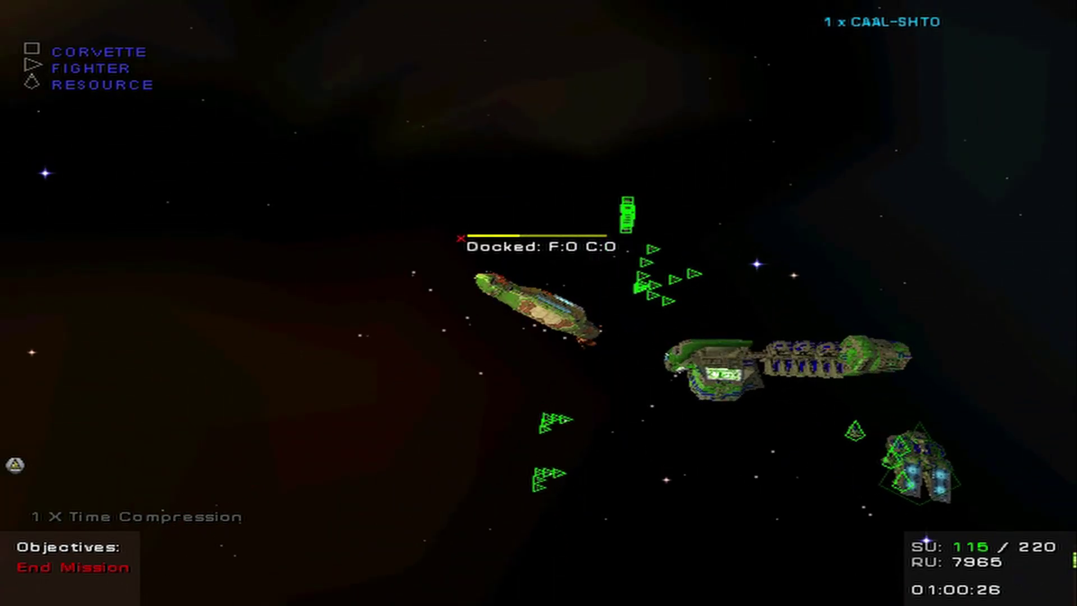
scroll(512, 379, "up", 5)
scroll(513, 379, "down", 5)
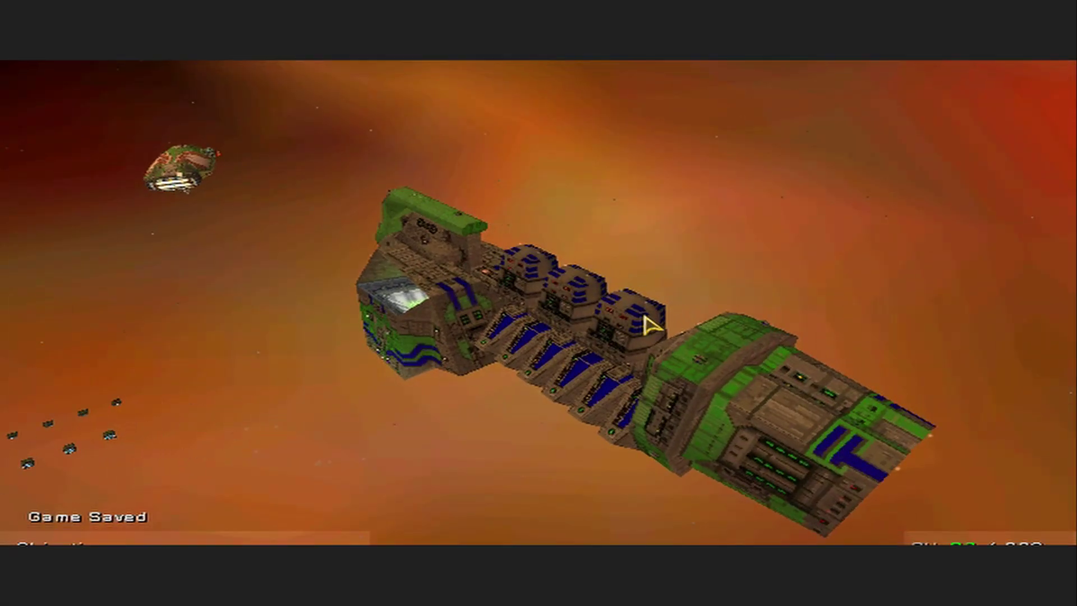
Leave the Sensors Manager and swing the camera to a top-down view of the command ship.
key("space")
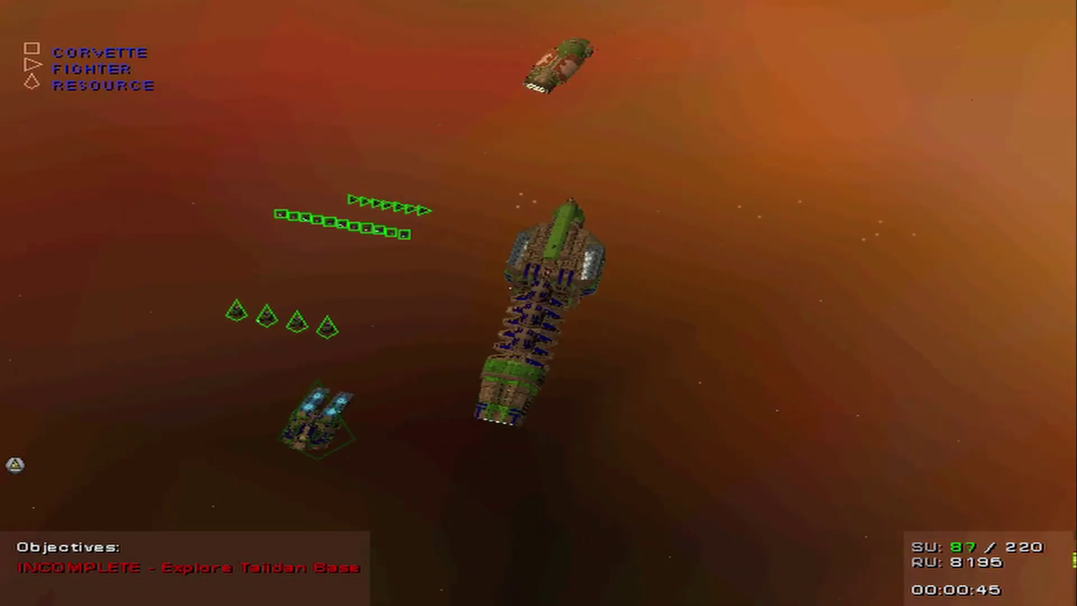
left_click_drag(549, 312, 90, 187)
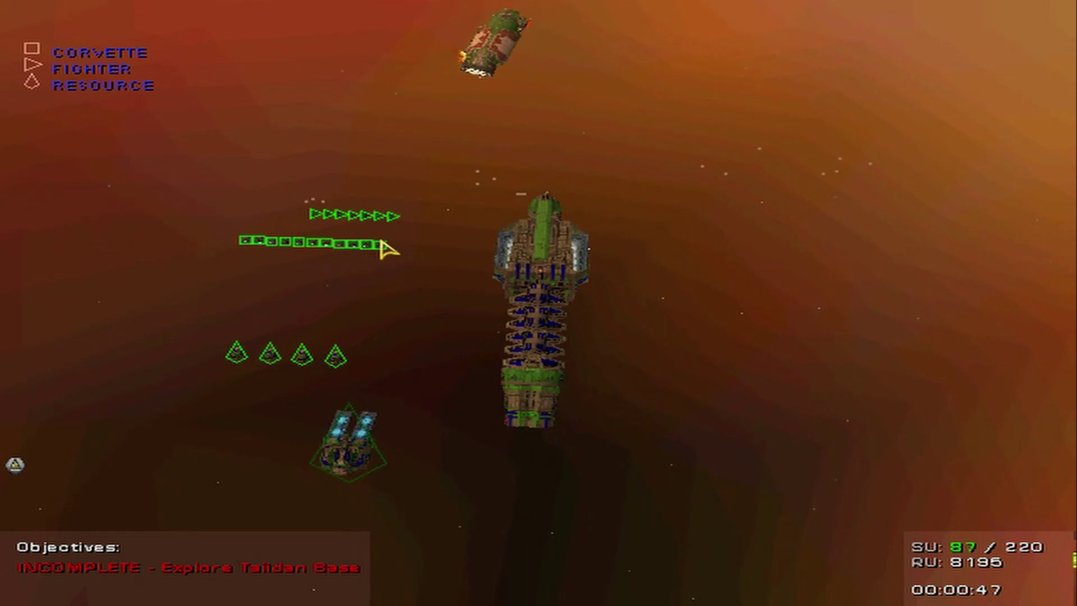
left_click_drag(442, 312, 471, 278)
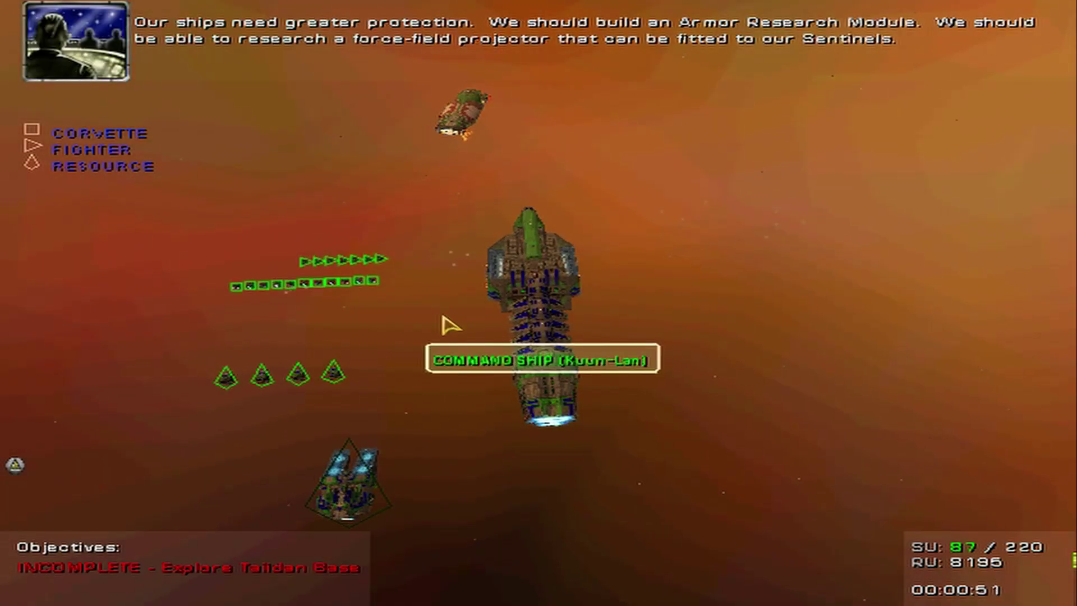
Queue one Armor Module in the Build Manager and return to space.
key("b")
scroll(131, 442, "down", 3)
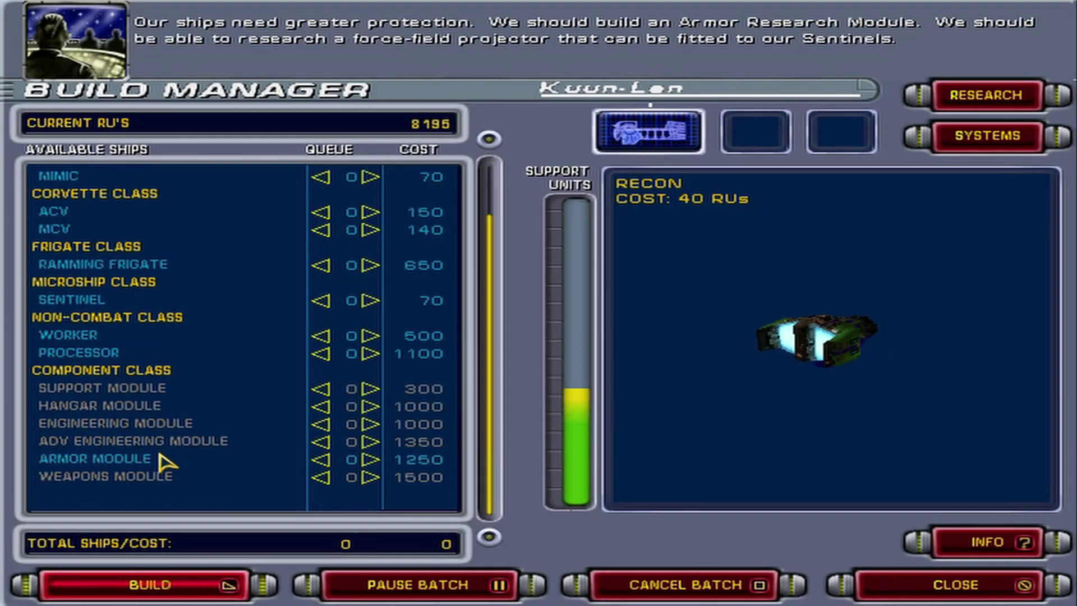
left_click(159, 461)
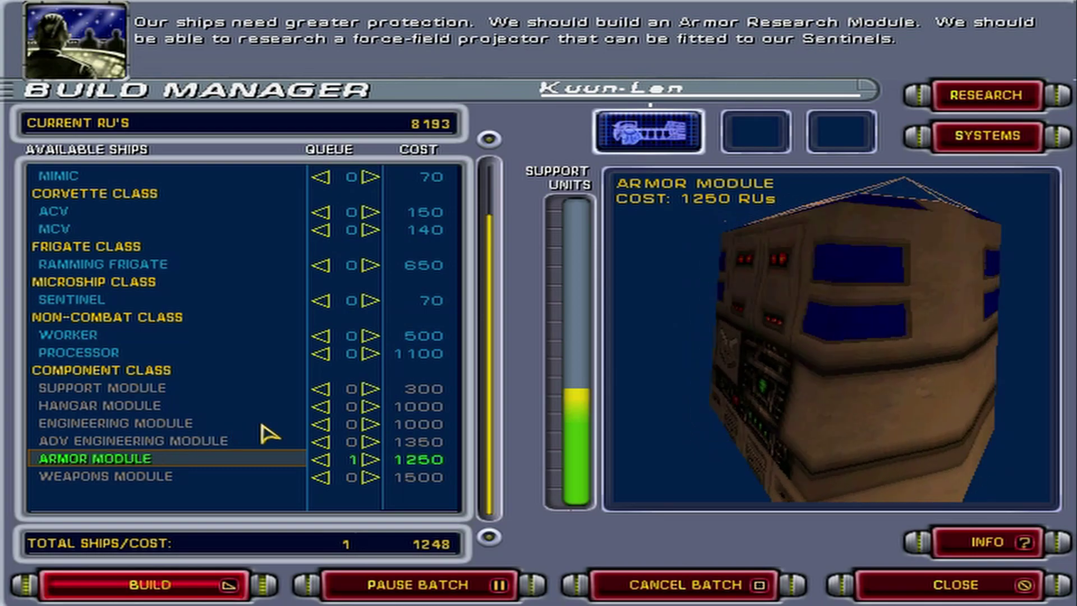
left_click(951, 584)
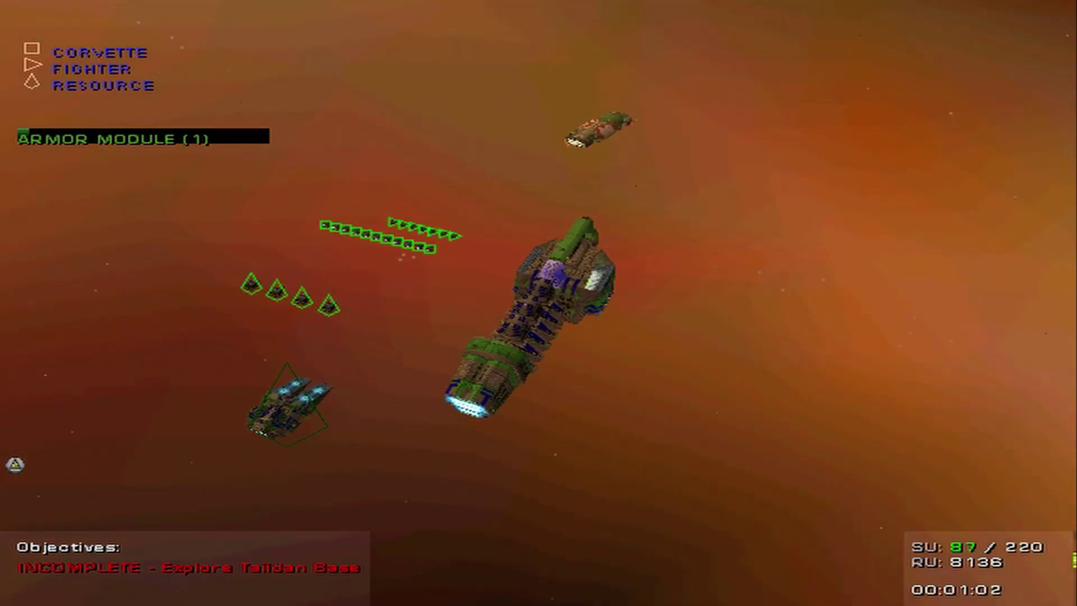
Reframe above the command ship and box-select the row of eleven ACV corvettes.
left_click_drag(688, 382, 694, 366)
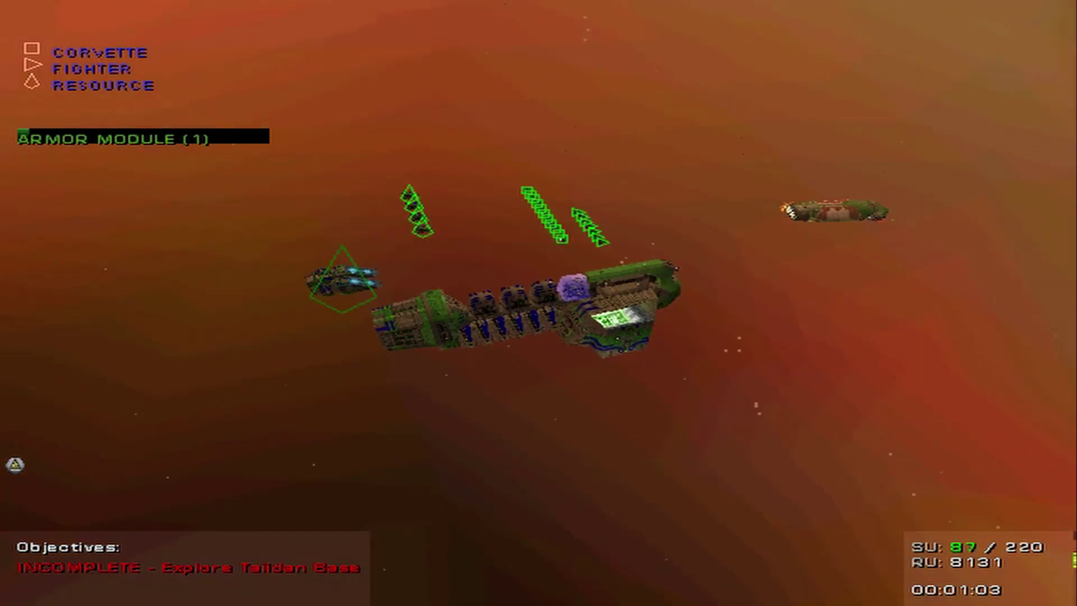
scroll(694, 366, "up", 5)
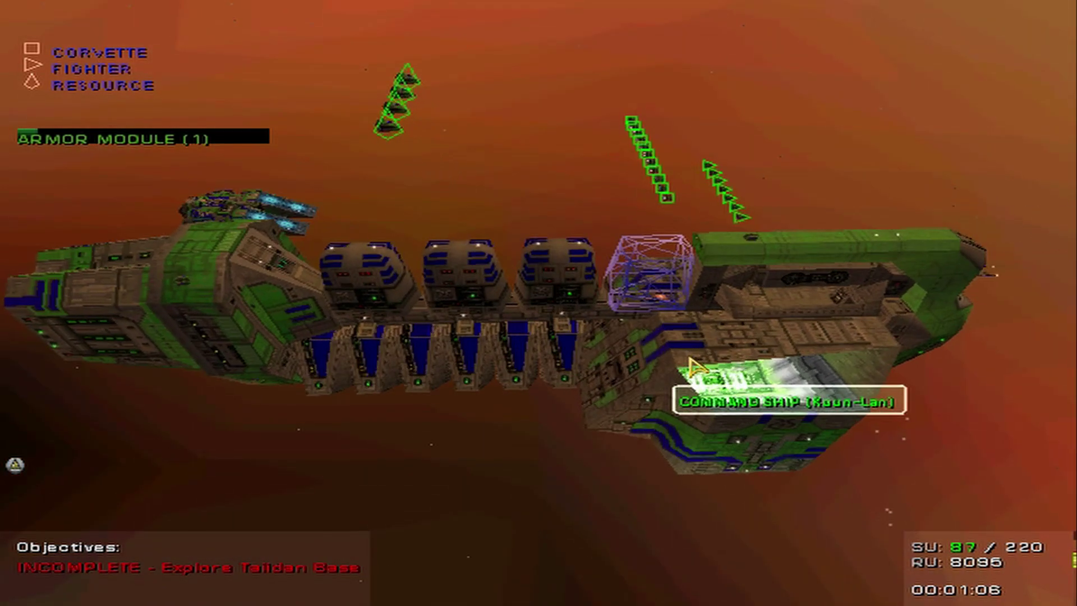
scroll(685, 365, "down", 5)
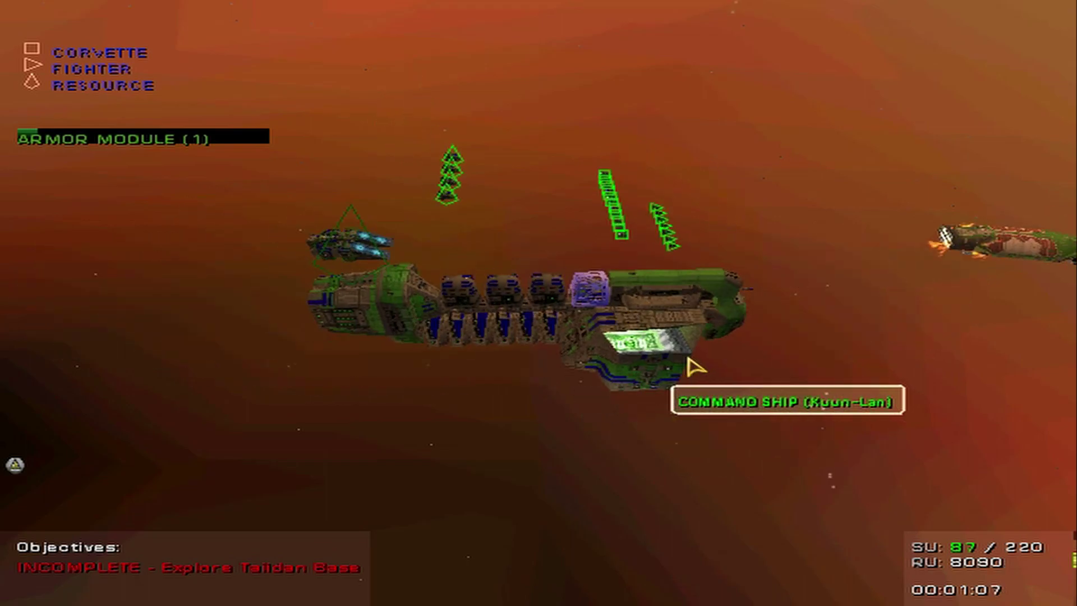
mouse_move(685, 365)
left_mouse_down()
mouse_move(639, 338)
mouse_move(272, 260)
left_mouse_up()
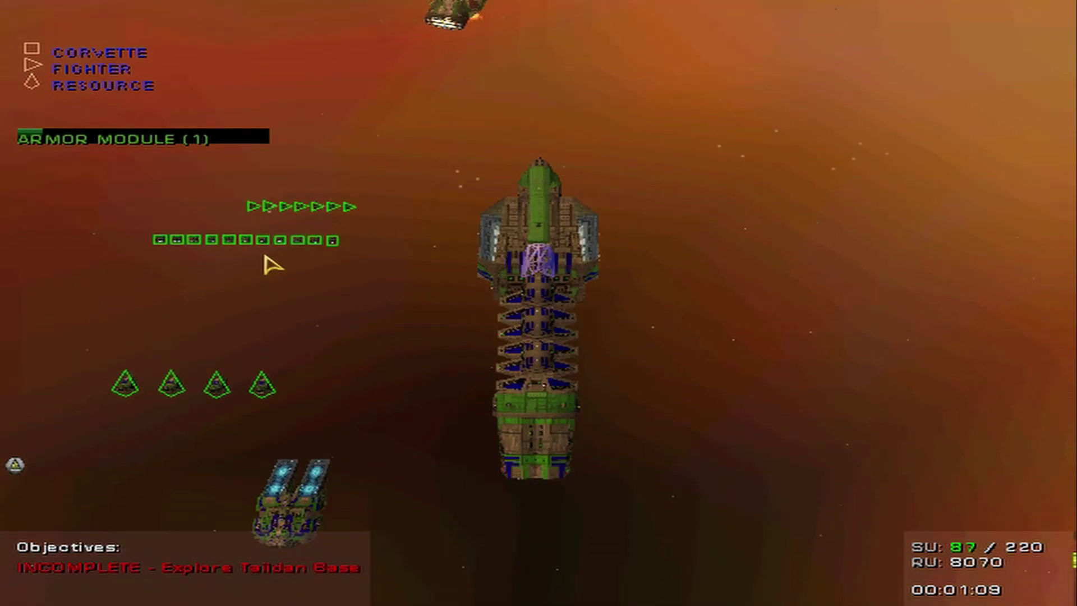
left_click_drag(130, 229, 370, 294)
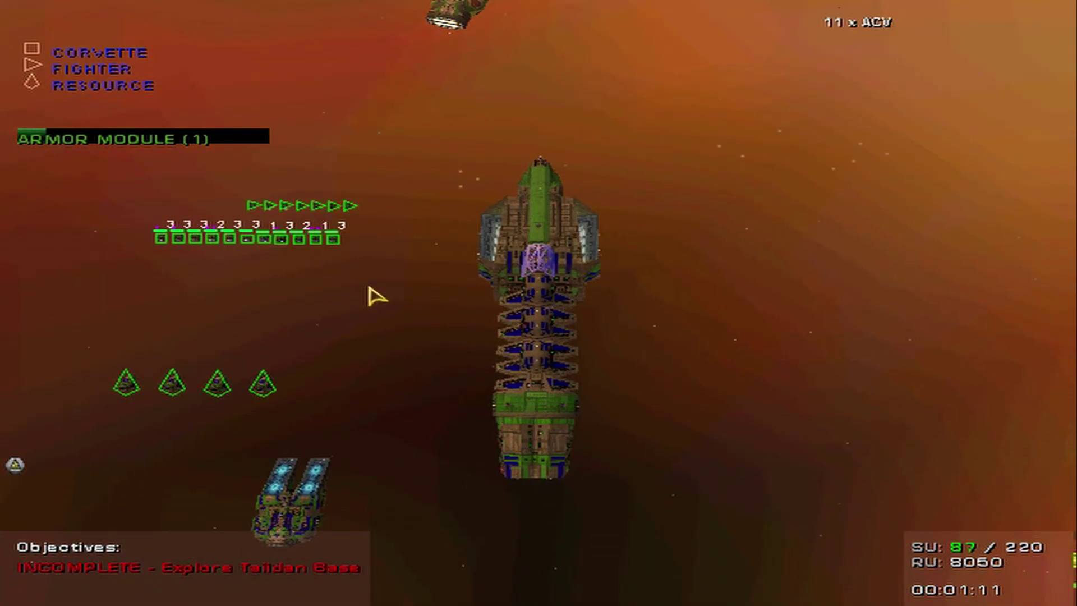
Queue one ACV corvette in the Build Manager and close it.
key("b")
left_click(85, 266)
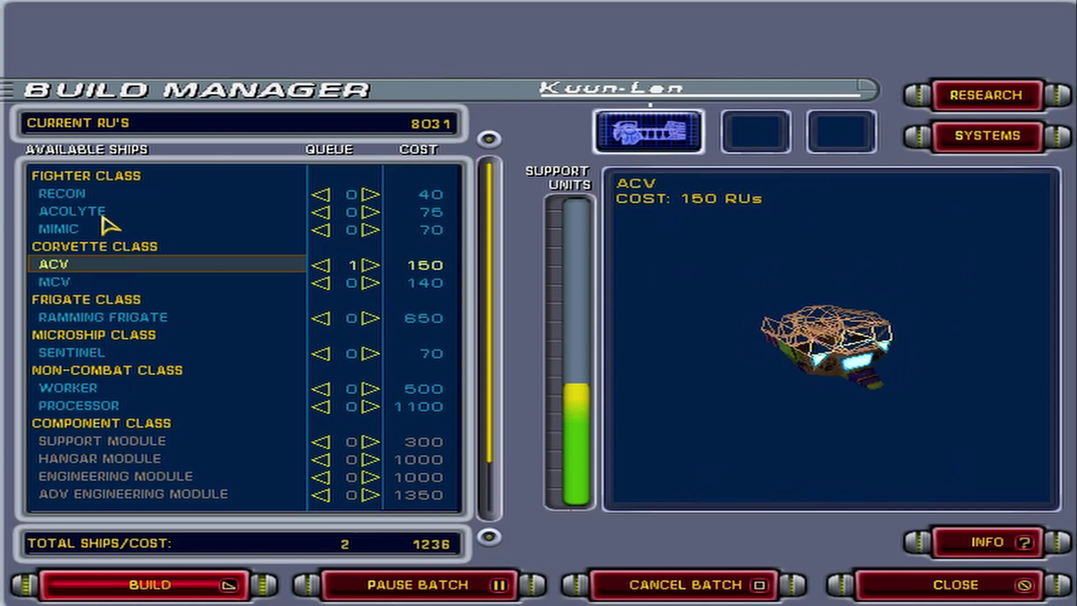
left_click(875, 589)
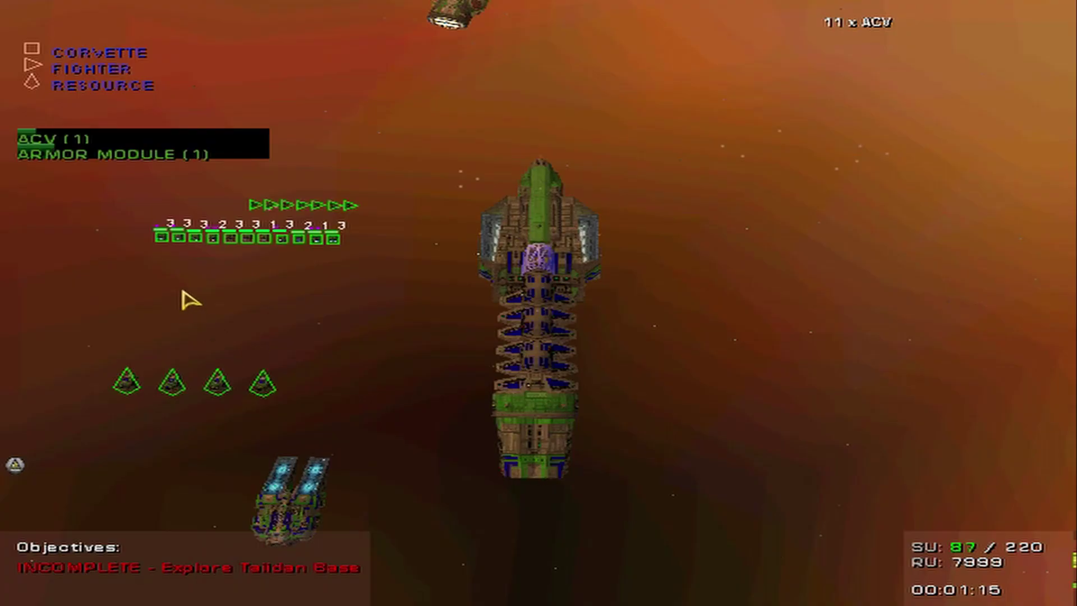
Box-select the seven Acolyte fighters near the command ship.
left_click_drag(213, 185, 390, 211)
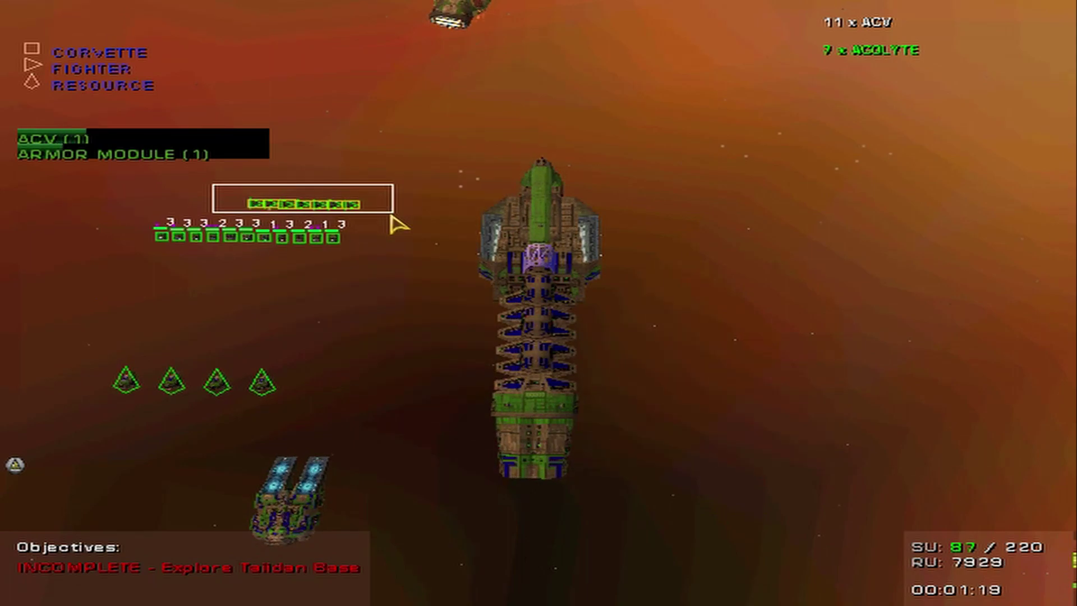
left_click_drag(392, 221, 329, 174)
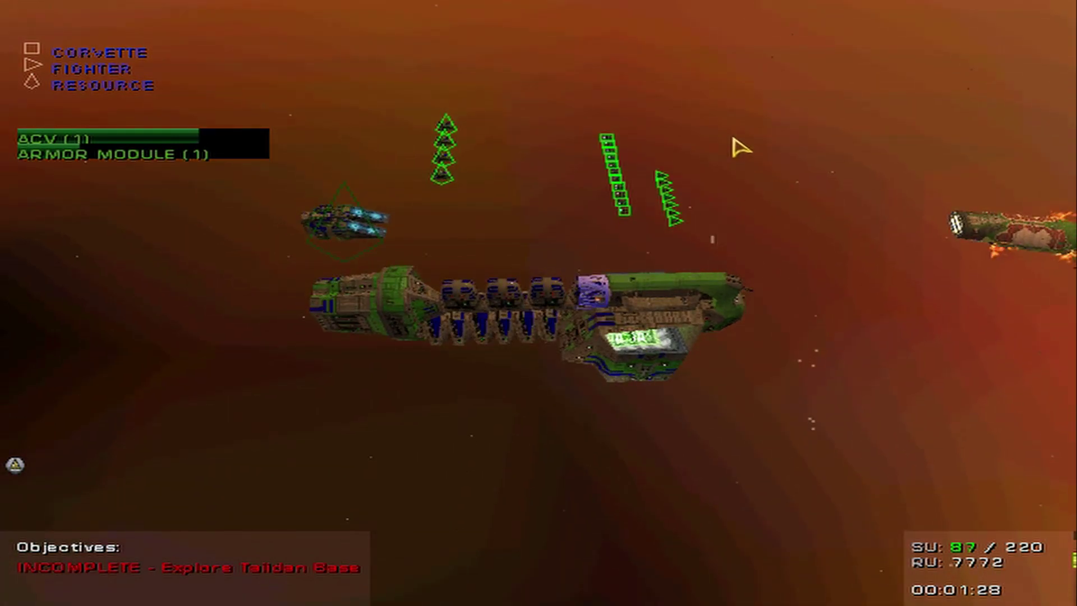
mouse_move(735, 135)
left_mouse_down()
mouse_move(661, 263)
mouse_move(672, 235)
left_mouse_up()
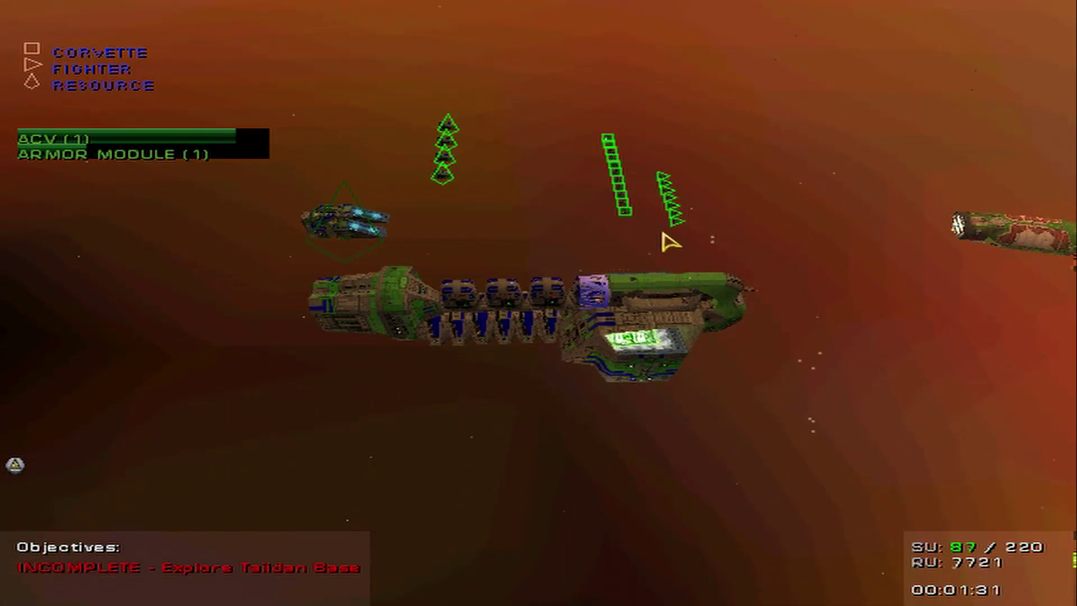
left_click_drag(760, 121, 649, 245)
Queue four Acolytes and ten Recon fighters for production, then return to the fleet.
key("b")
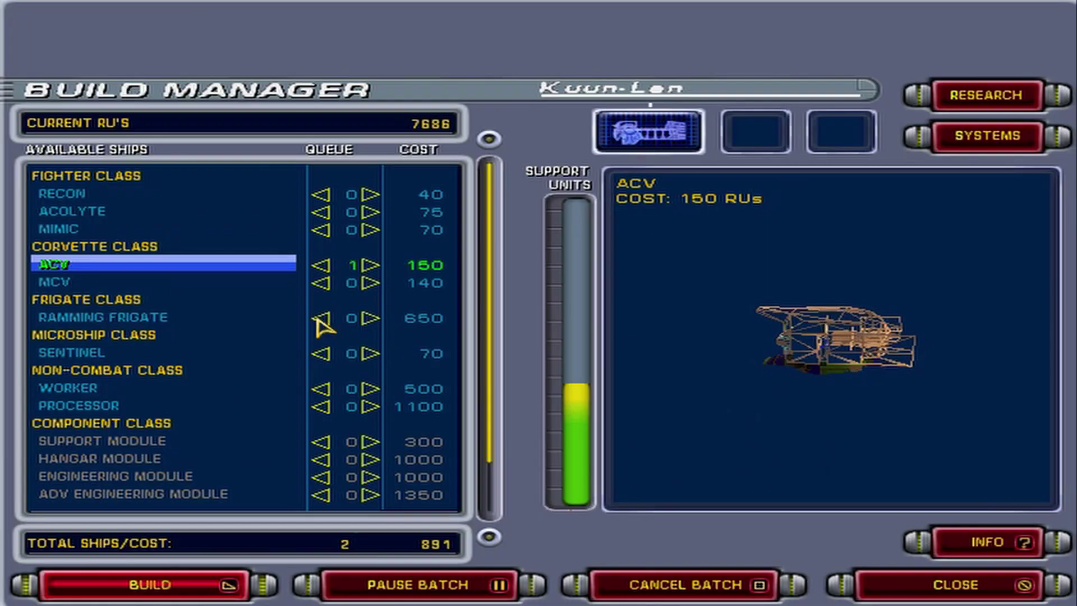
left_click(139, 217)
triple_click(139, 219)
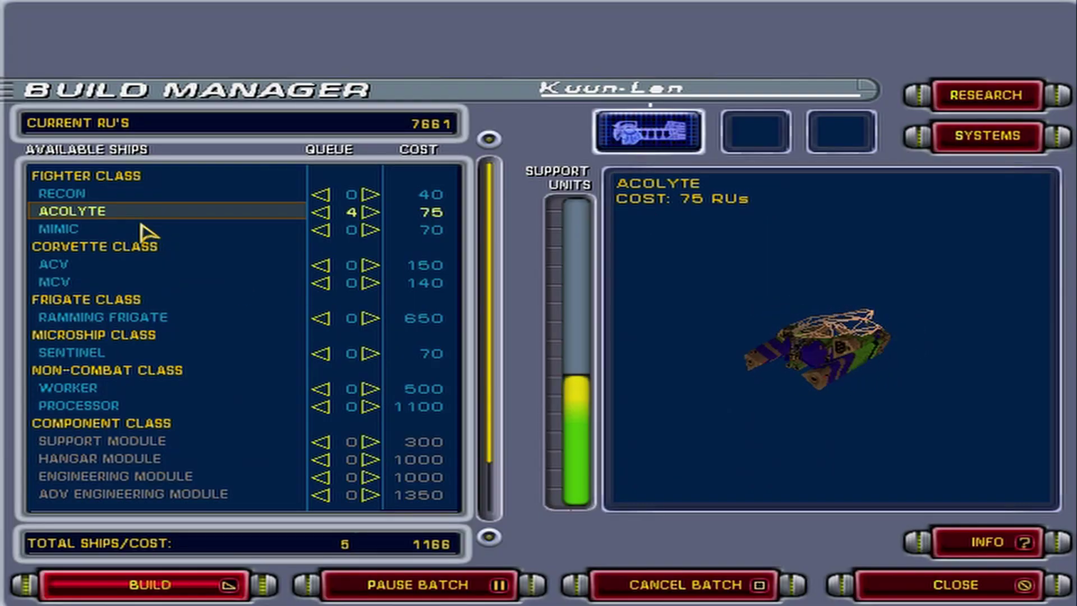
left_click(134, 198)
triple_click(133, 198)
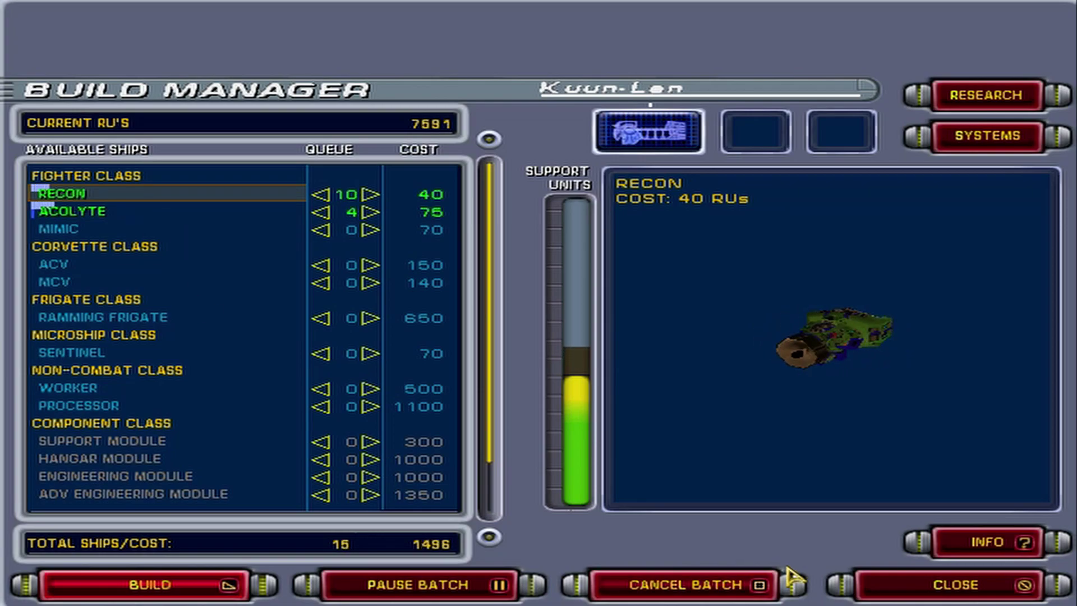
left_click(894, 584)
scroll(586, 354, "up", 3)
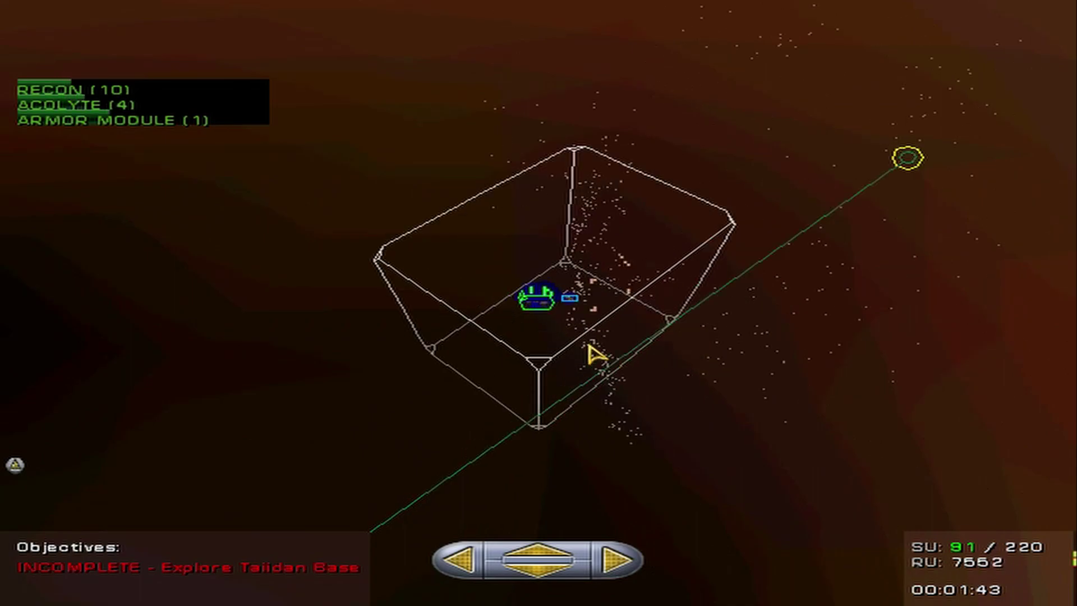
scroll(581, 315, "up", 3)
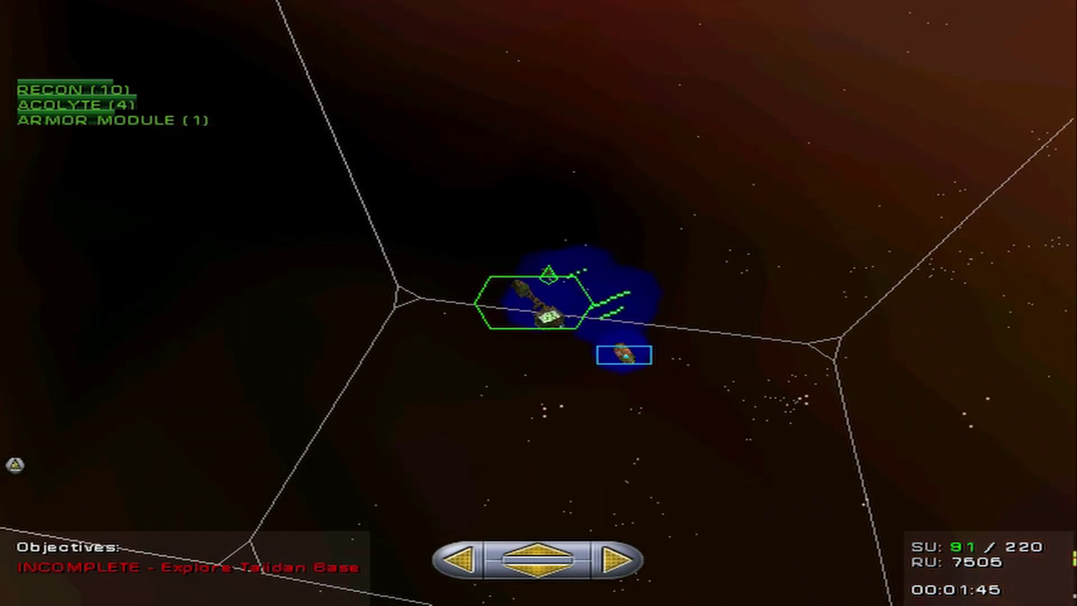
Orbit around the mothership group and cancel a started movement order.
left_click_drag(539, 337, 535, 360)
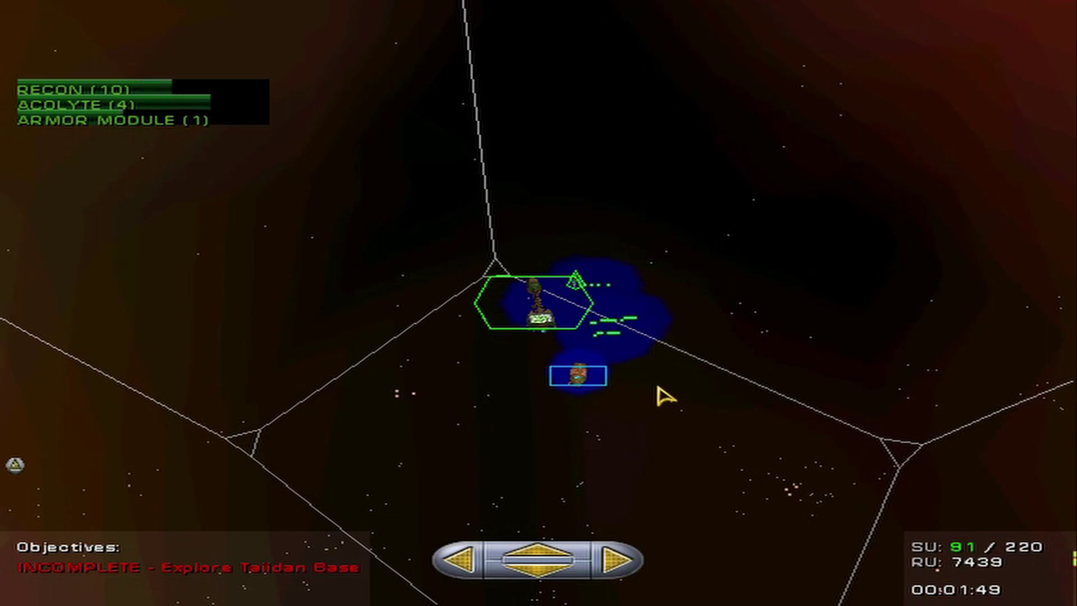
left_click_drag(665, 396, 606, 404)
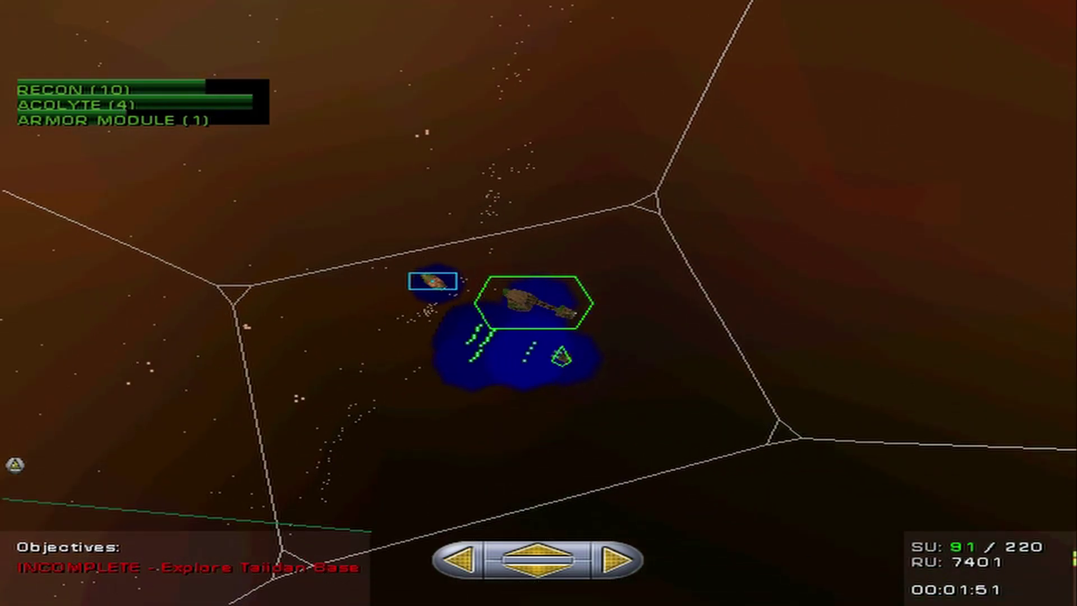
scroll(661, 333, "up", 3)
scroll(640, 333, "up", 3)
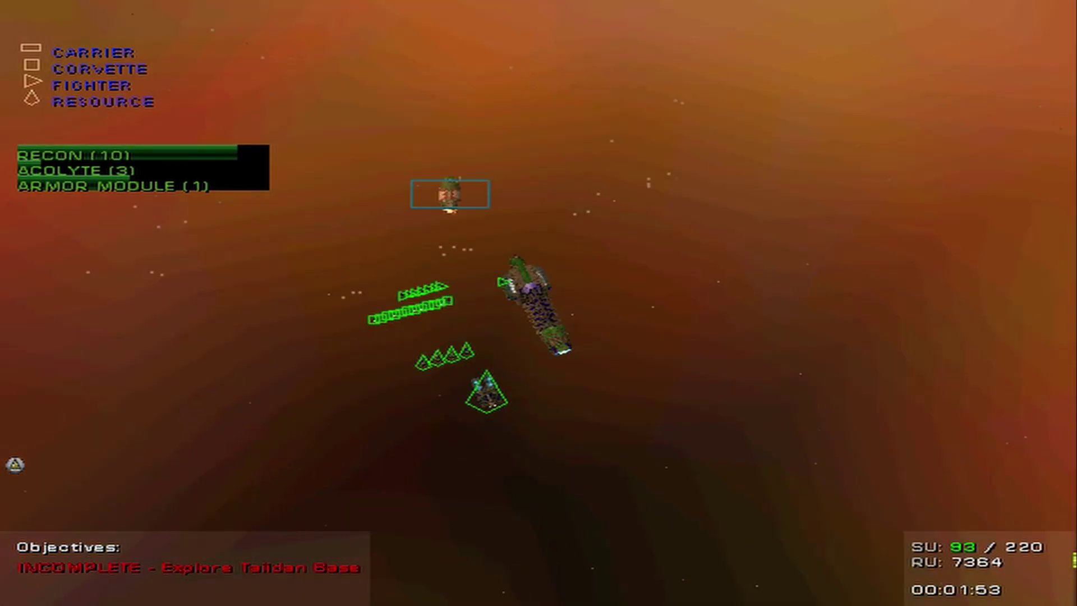
left_click_drag(547, 347, 544, 312)
key("m")
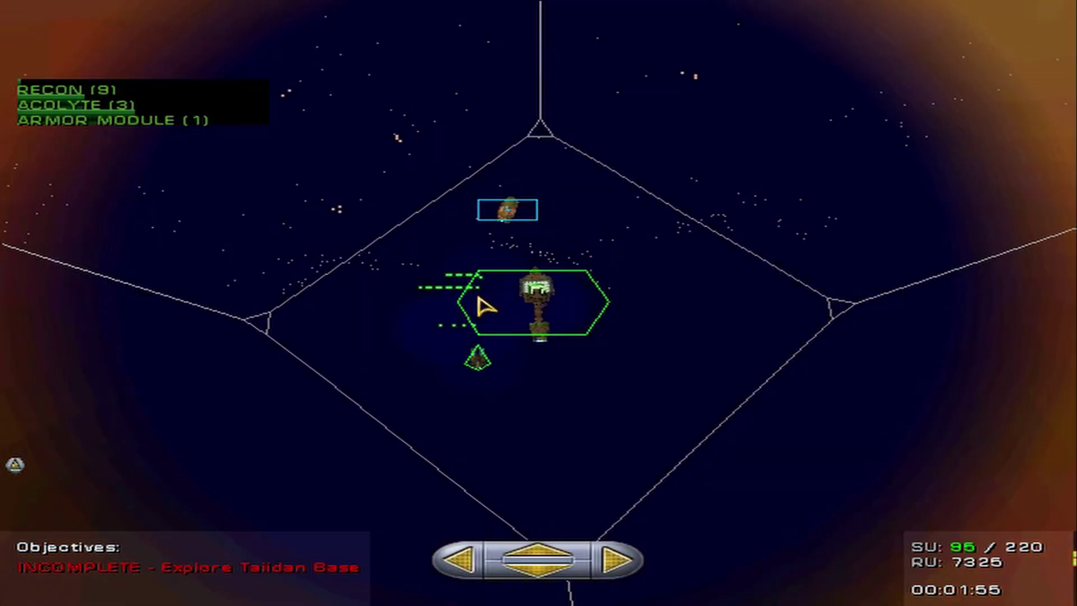
scroll(485, 343, "down", 5)
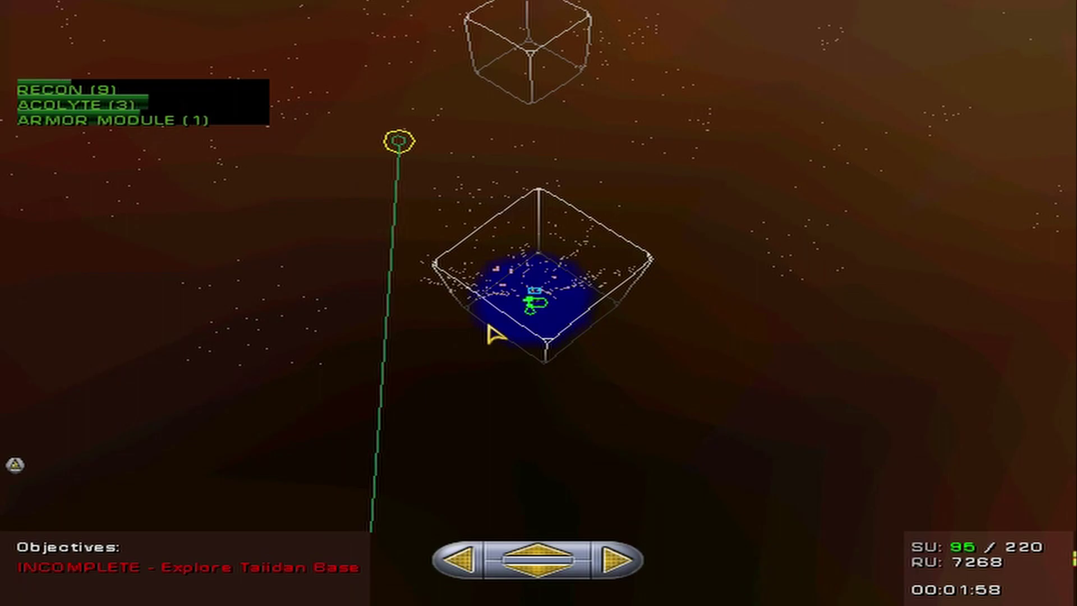
scroll(493, 330, "up", 5)
left_click(484, 328)
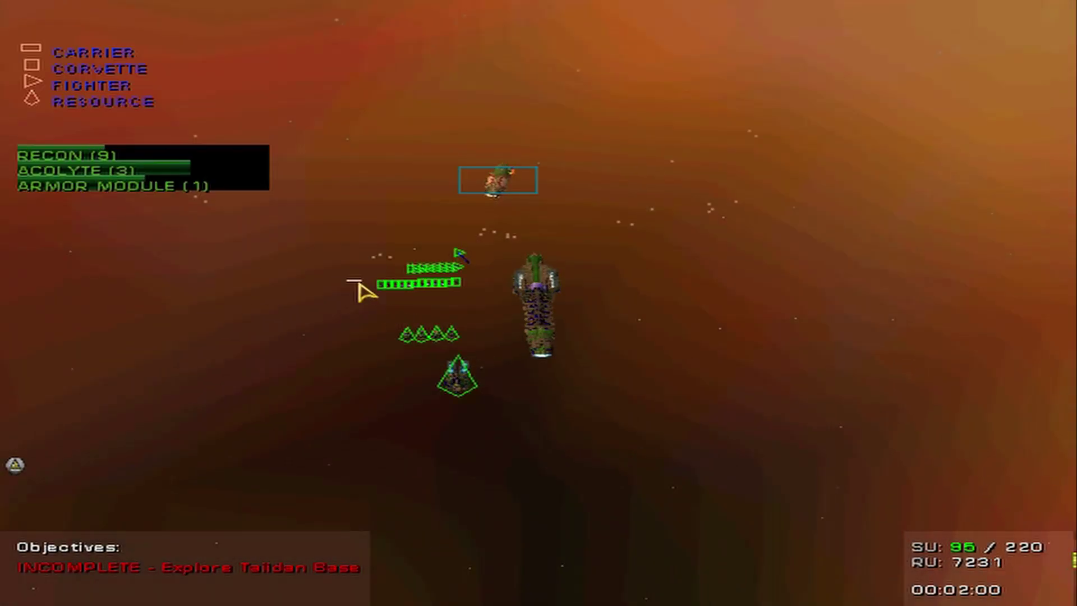
Select the ACV corvettes, then the processor with its four workers and ACV.
left_click_drag(360, 287, 474, 303)
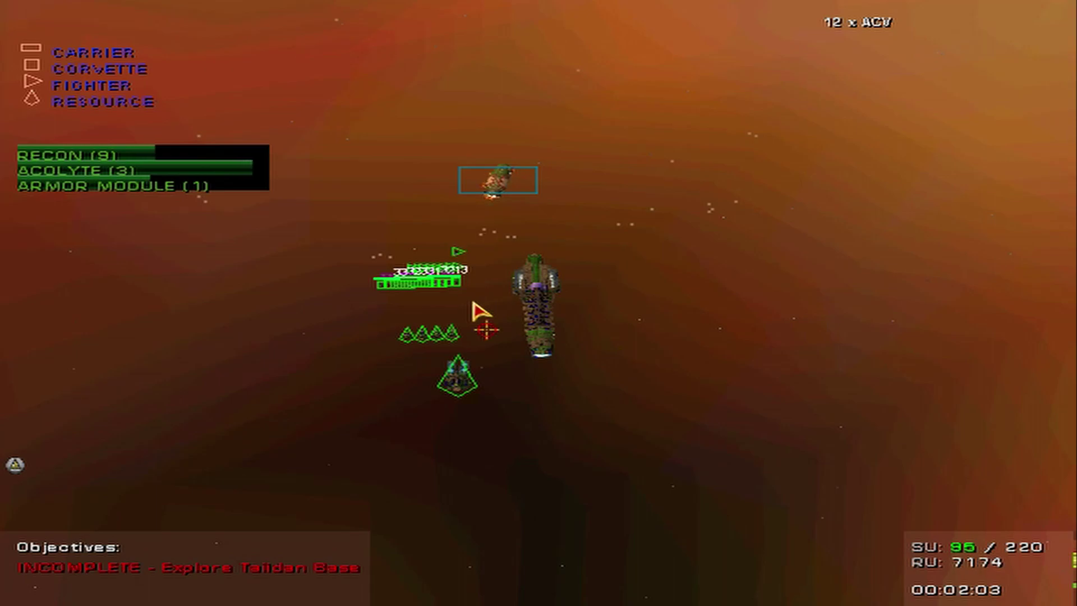
scroll(476, 317, "up", 3)
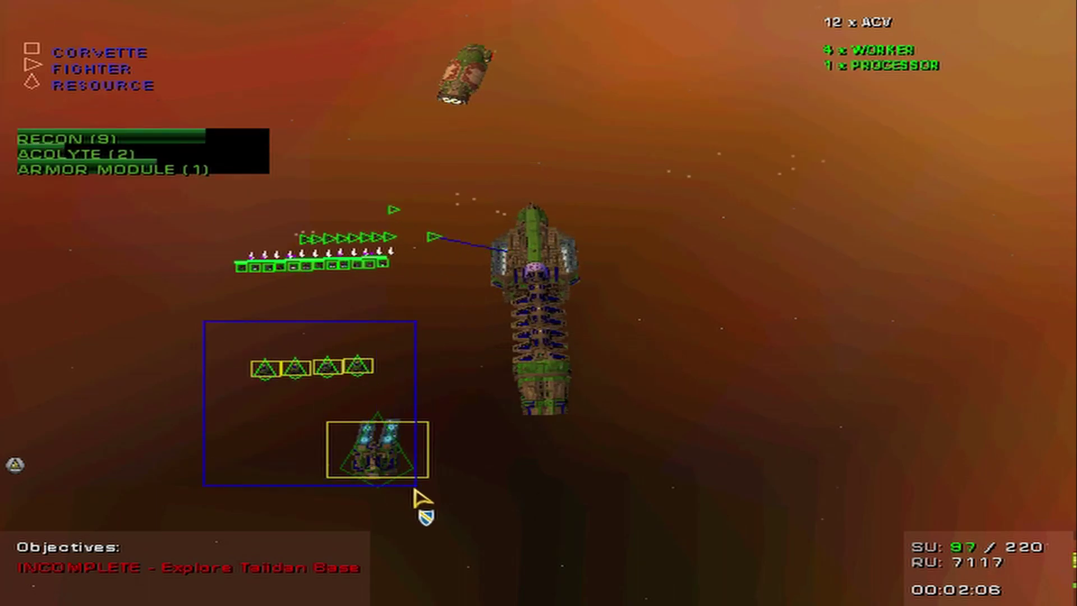
left_click_drag(416, 495, 404, 493)
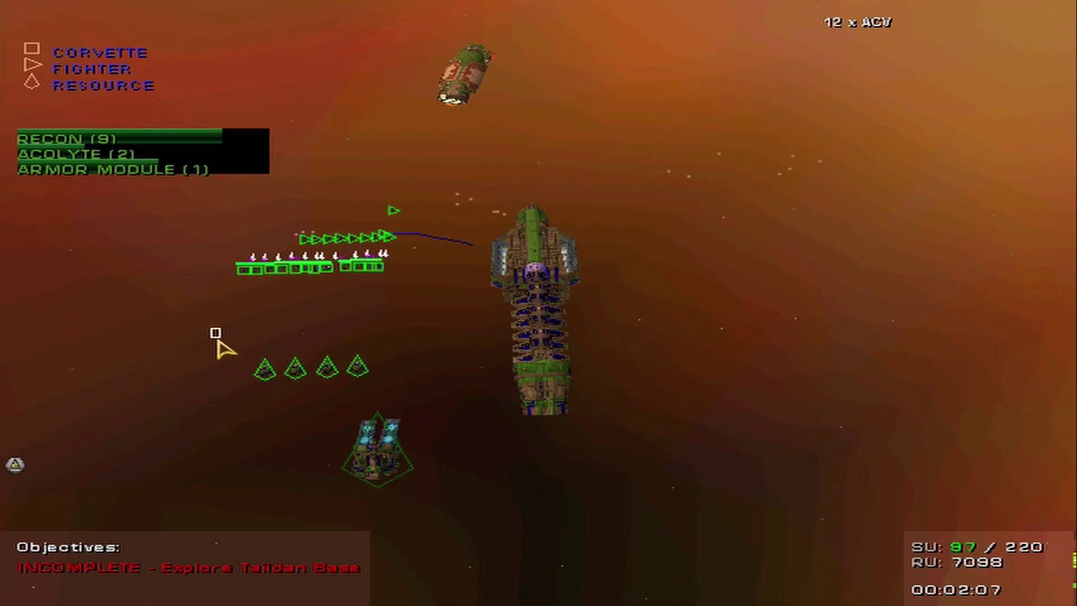
left_click(444, 486)
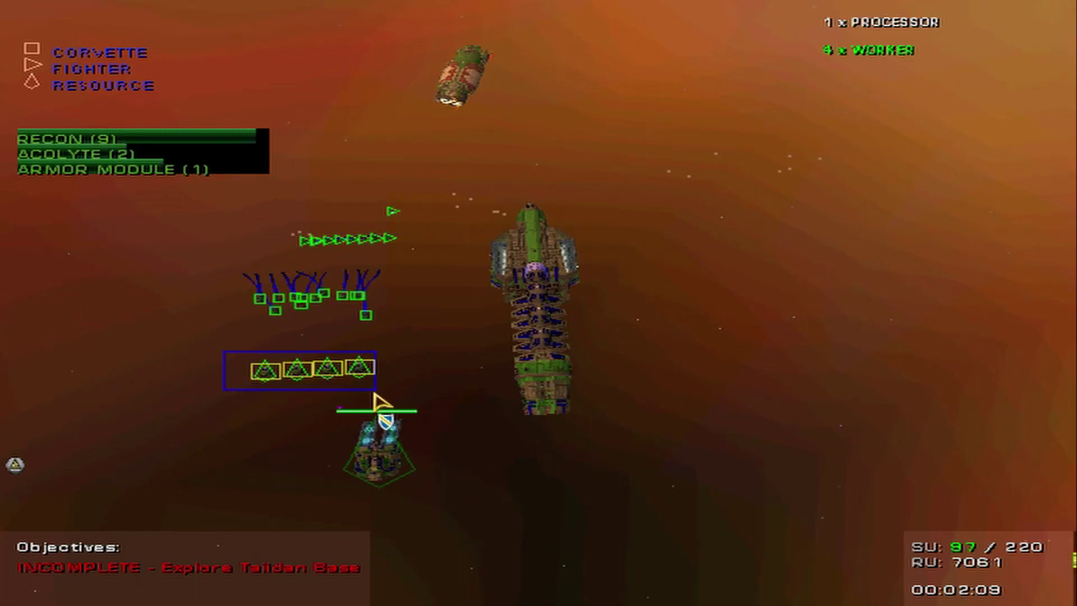
left_click_drag(305, 391, 393, 410)
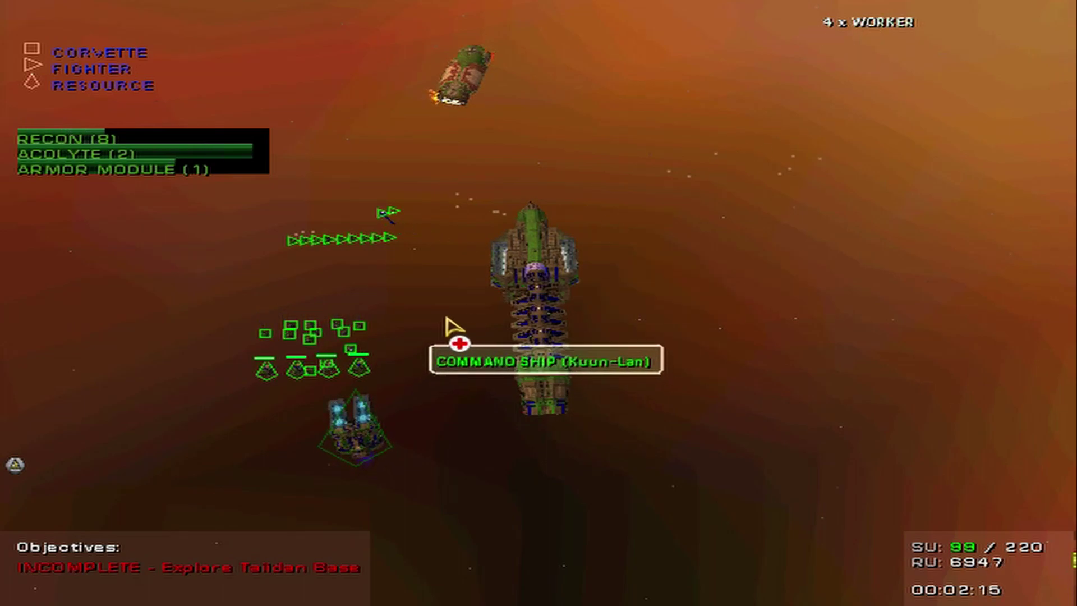
scroll(450, 335, "down", 5)
scroll(398, 265, "up", 3)
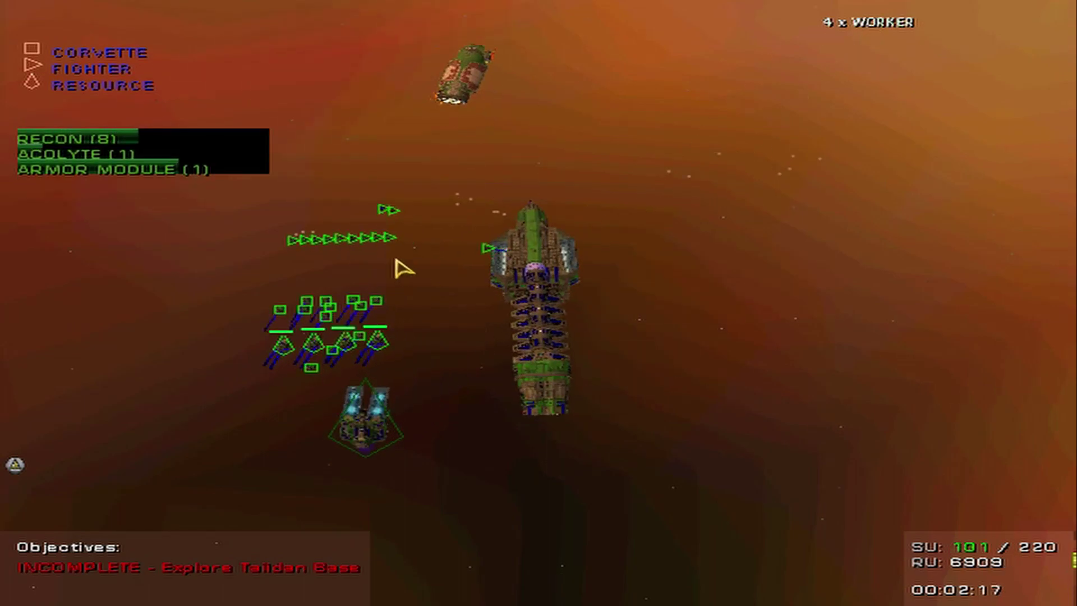
scroll(397, 271, "down", 5)
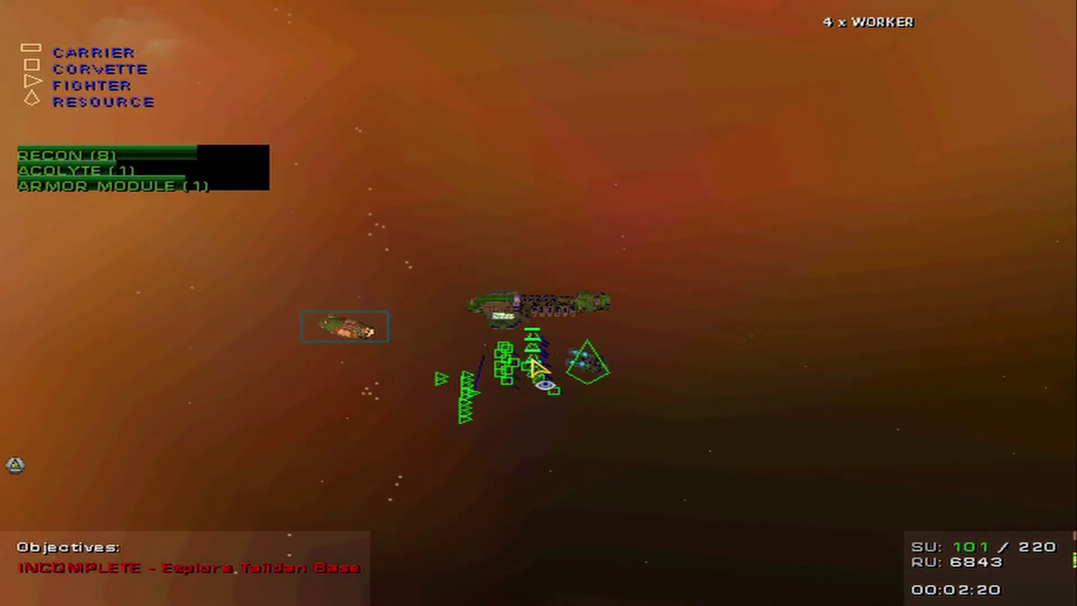
scroll(536, 366, "up", 5)
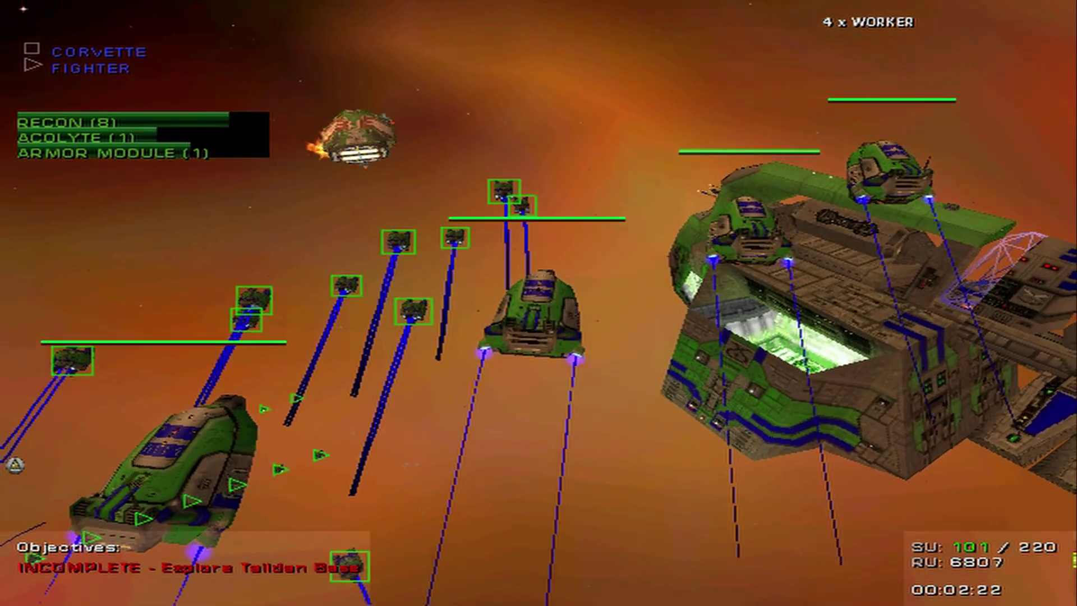
scroll(538, 303, "down", 5)
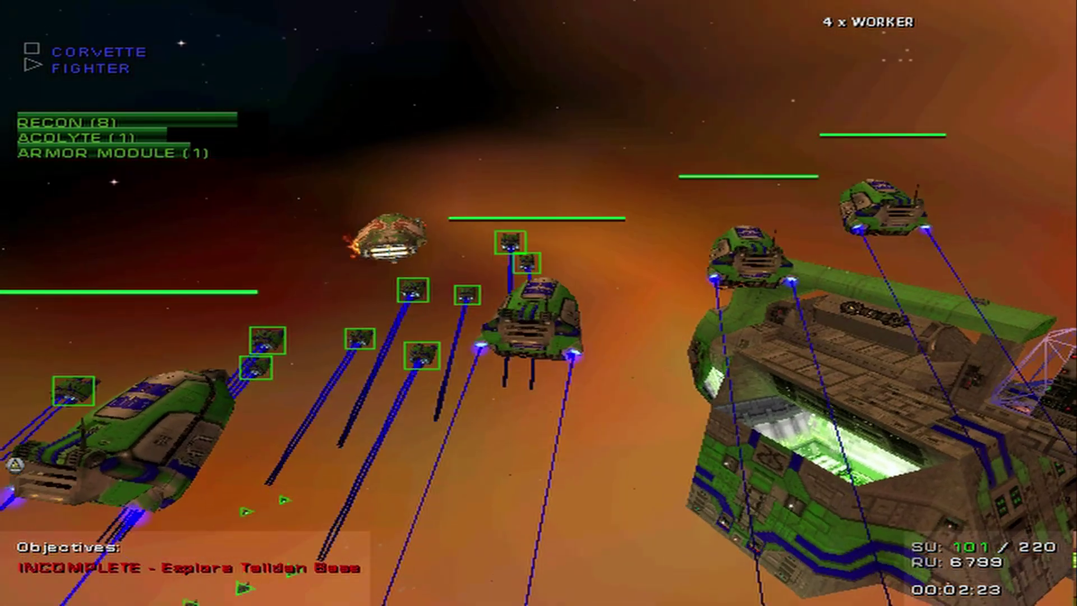
Check the Sensors Manager overview, then bring up the command ship's Build Manager.
key("space")
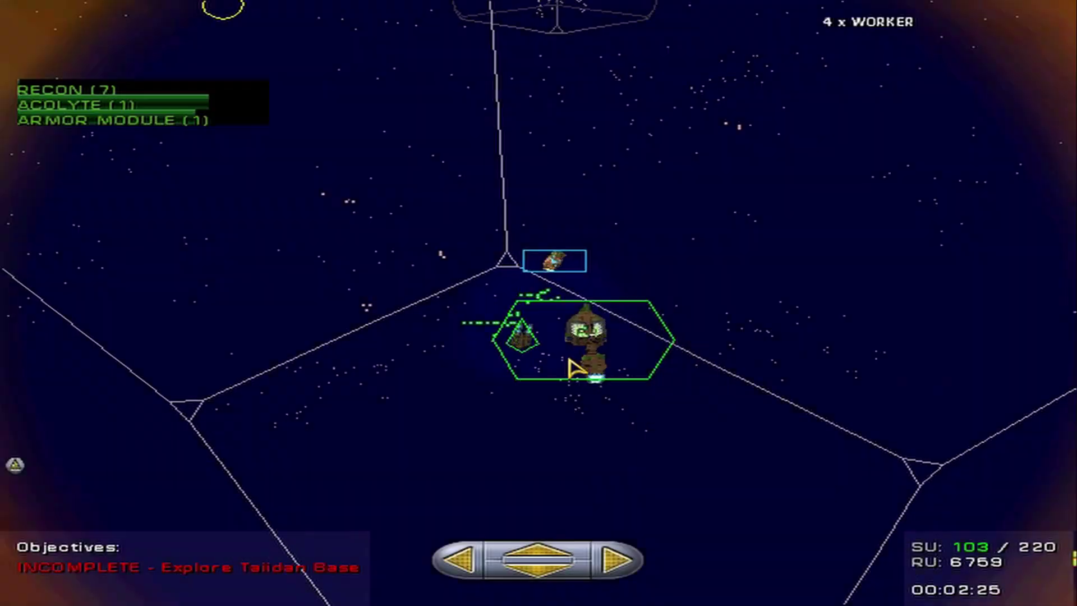
left_click_drag(662, 291, 606, 270)
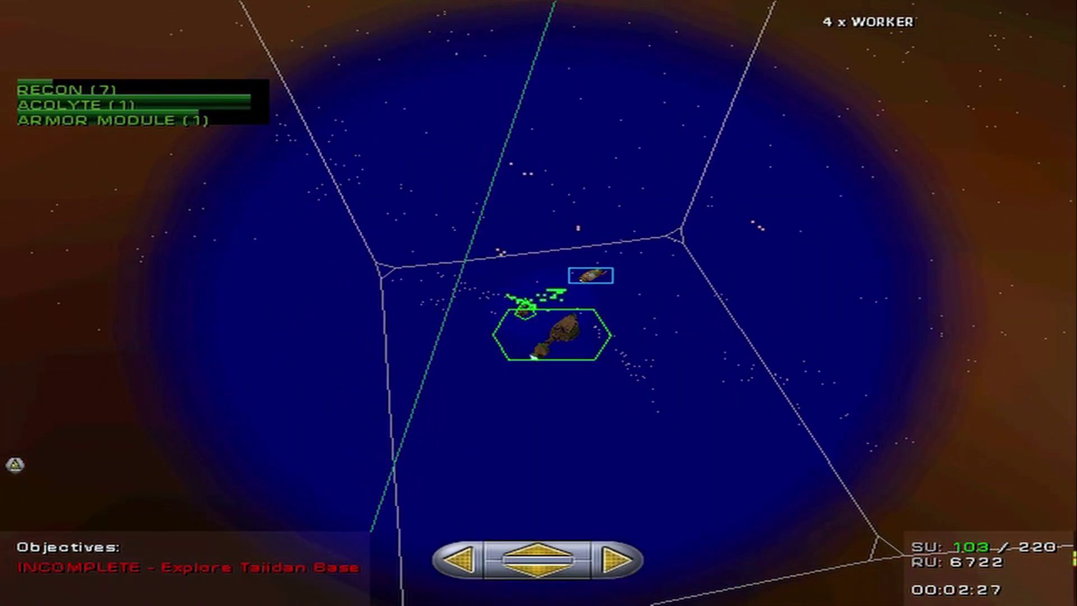
key("space")
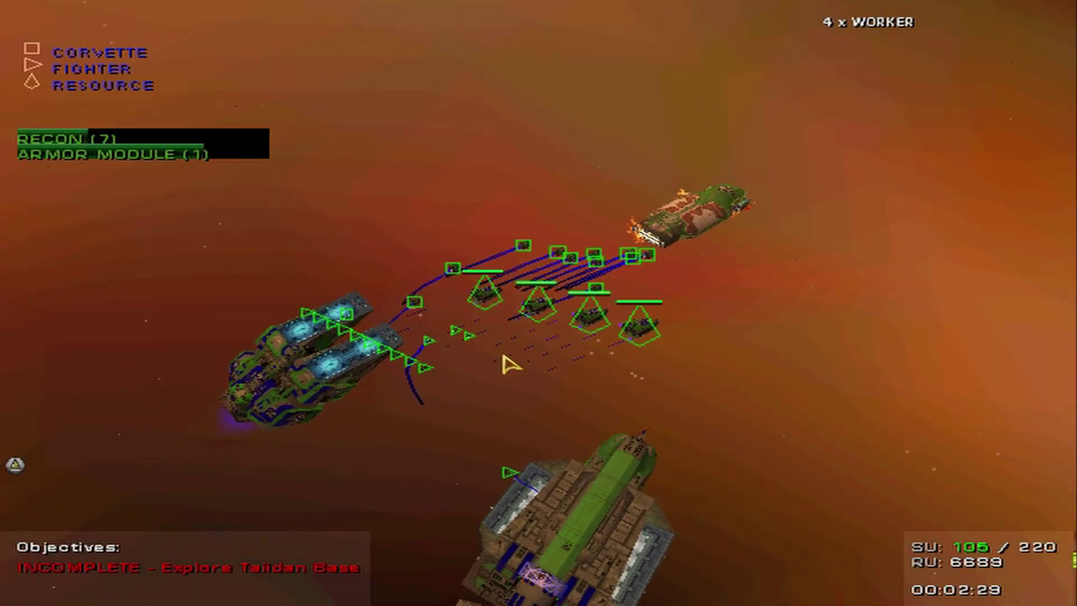
key("b")
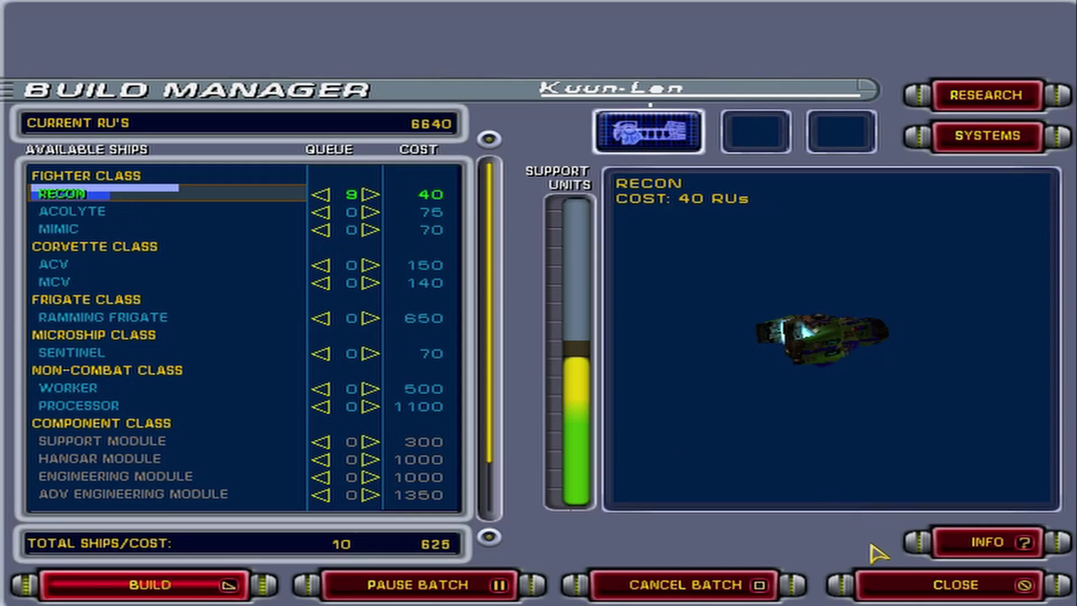
Close the Build Manager and select the ten Acolyte fighters.
left_click(890, 585)
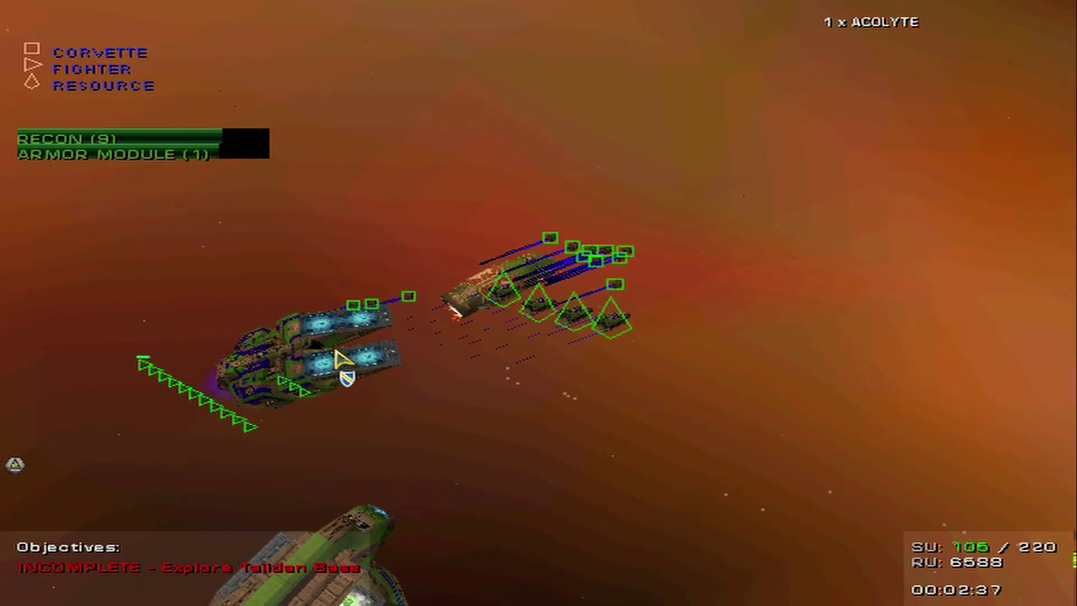
left_click(220, 442)
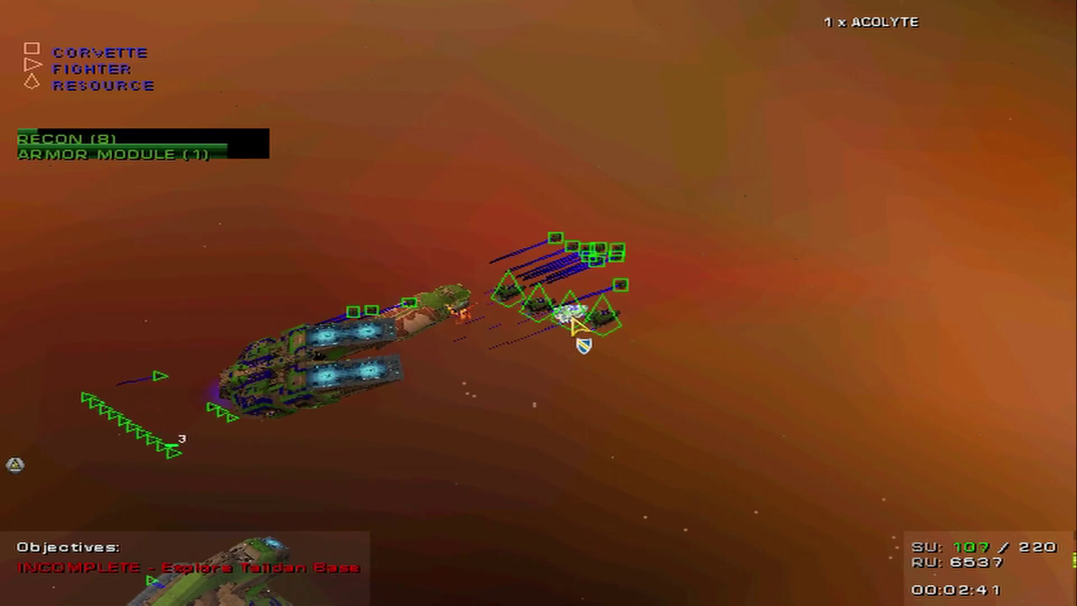
Review the fleet's surroundings in the Sensors Manager and return to normal view.
key("space")
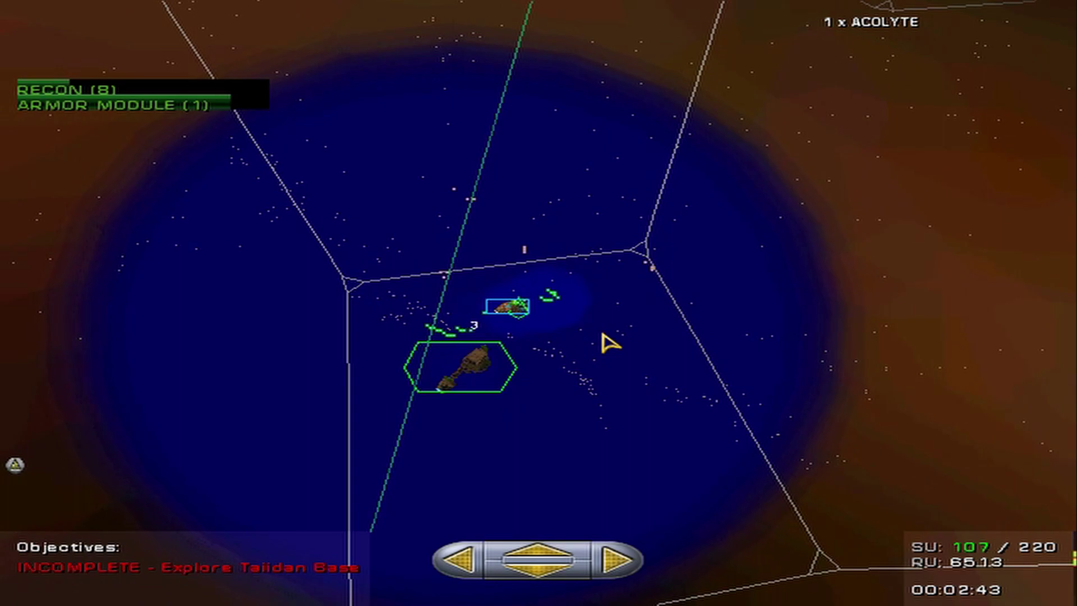
scroll(608, 342, "down", 3)
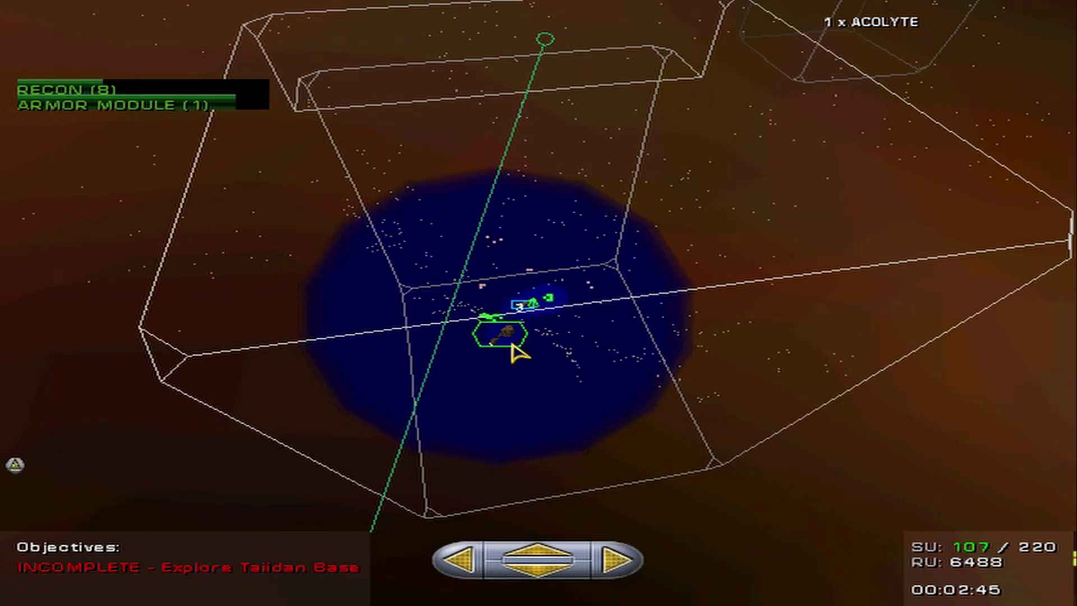
mouse_move(512, 352)
left_mouse_down()
mouse_move(368, 380)
mouse_move(539, 361)
left_mouse_up()
scroll(540, 360, "down", 2)
scroll(581, 353, "up", 2)
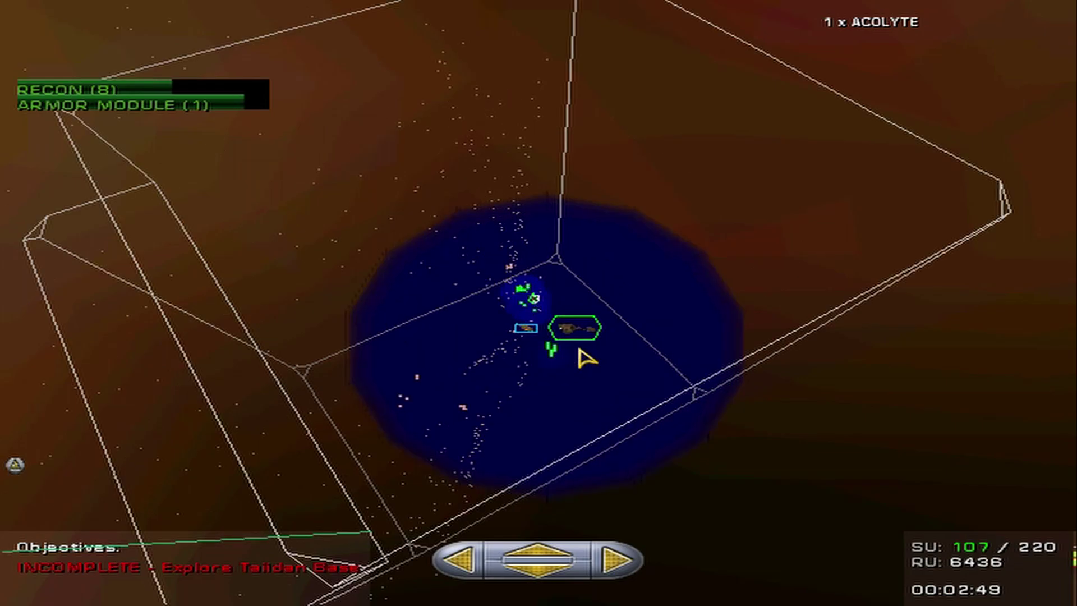
key("space")
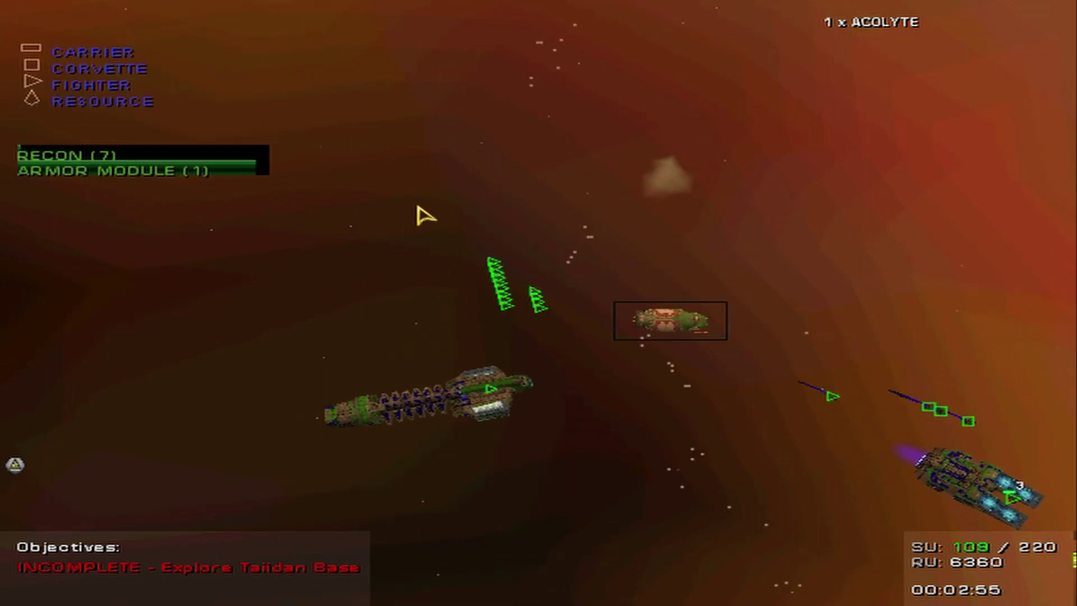
Select a pair of Acolyte fighters and send them to a chosen spot near the fleet.
left_click_drag(423, 188, 512, 337)
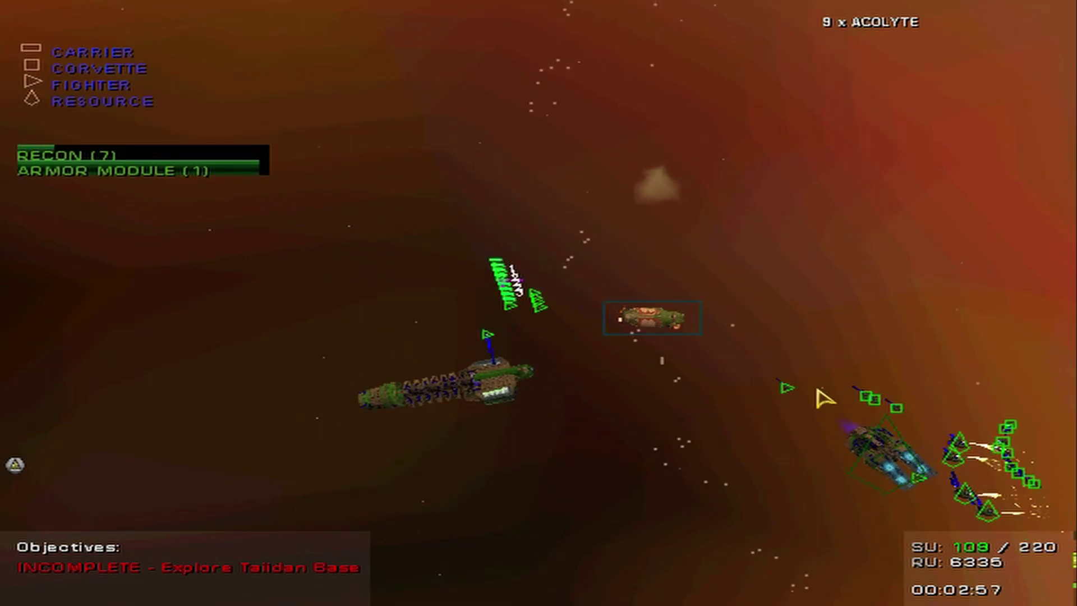
left_click(791, 393)
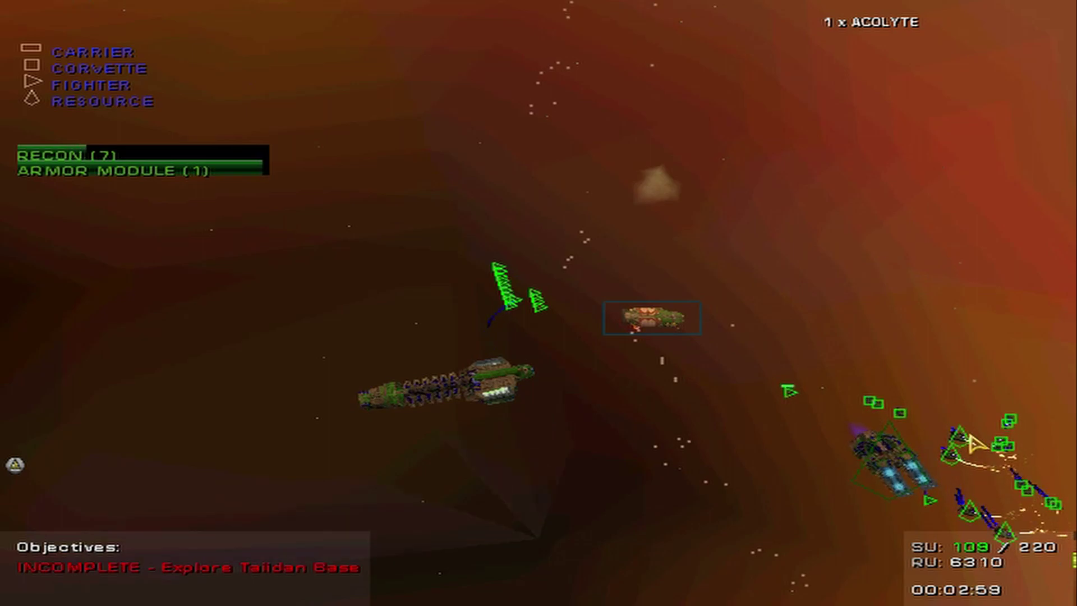
left_click(949, 524, "shift")
key("m")
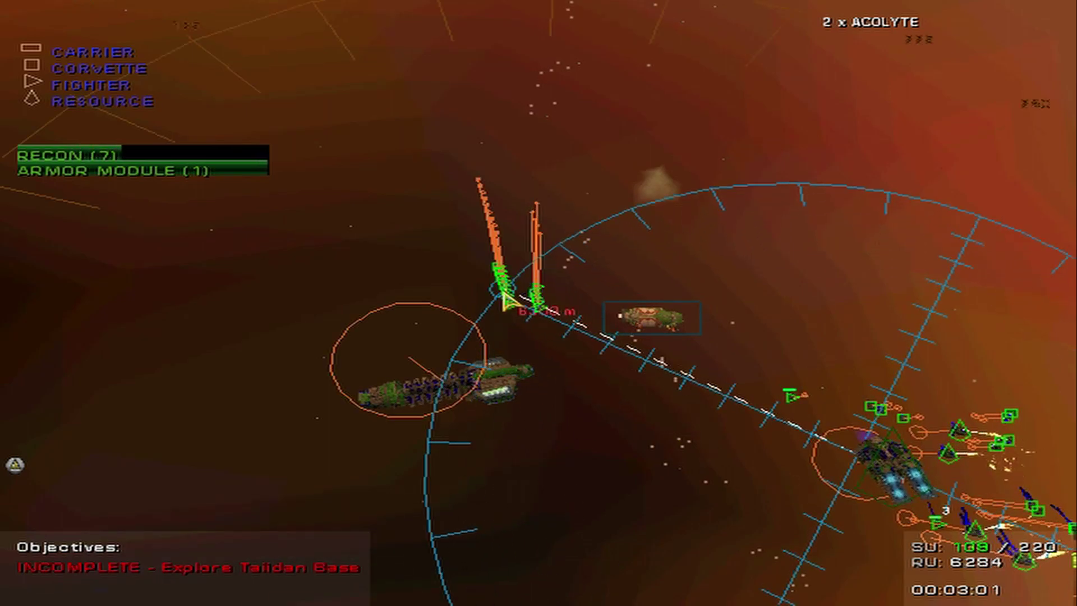
left_click(471, 258)
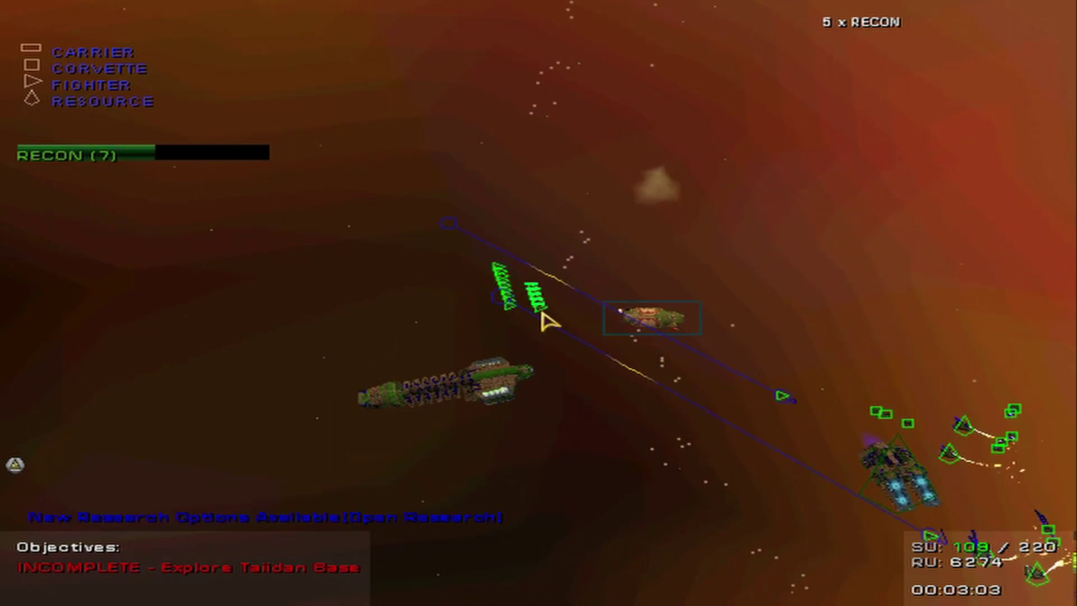
Reposition four Recon fighters, then select the ten Acolyte fighters.
left_click_drag(532, 355, 732, 289)
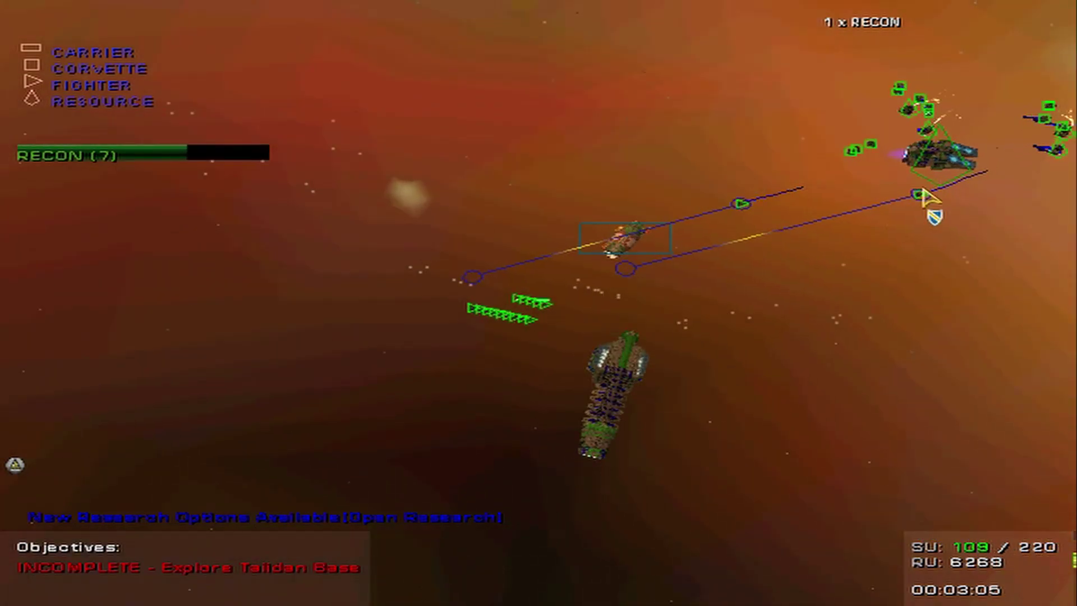
left_click(534, 307)
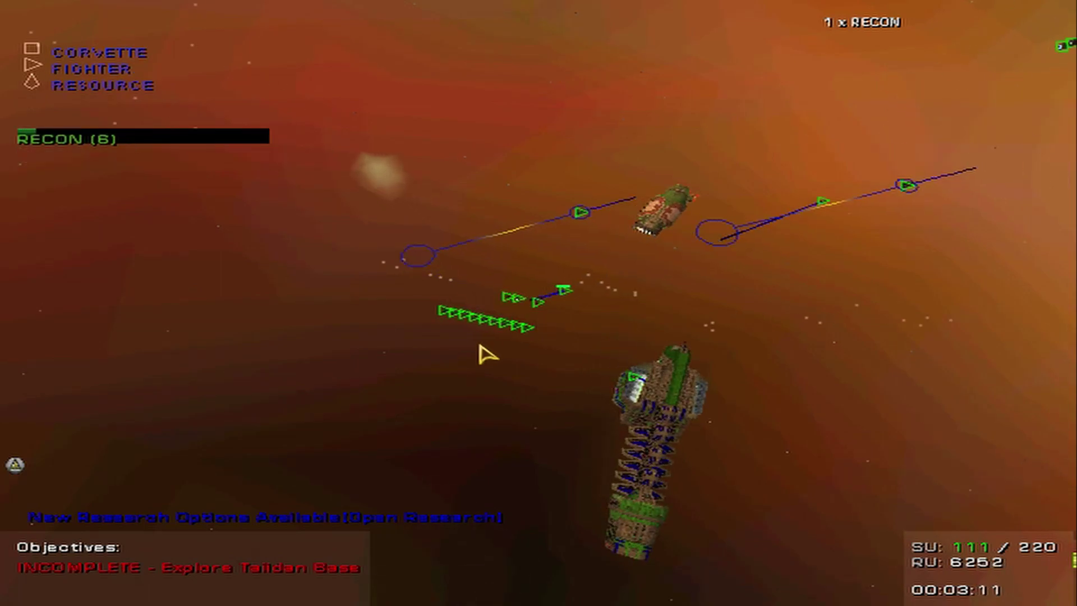
mouse_move(547, 327)
left_mouse_down()
mouse_move(433, 350)
mouse_move(584, 375)
left_mouse_up()
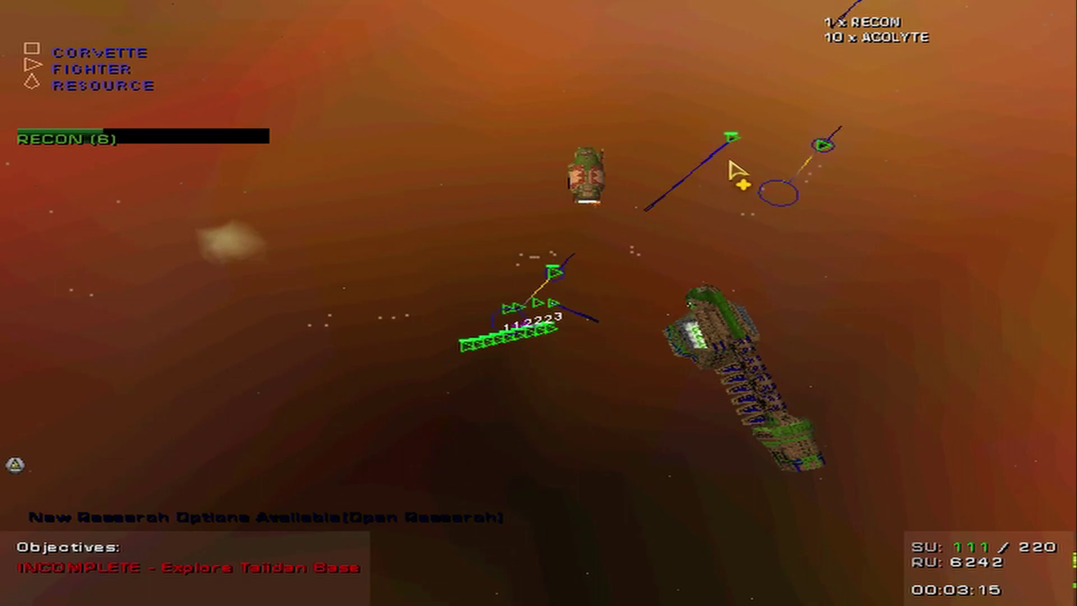
scroll(564, 240, "up", 3)
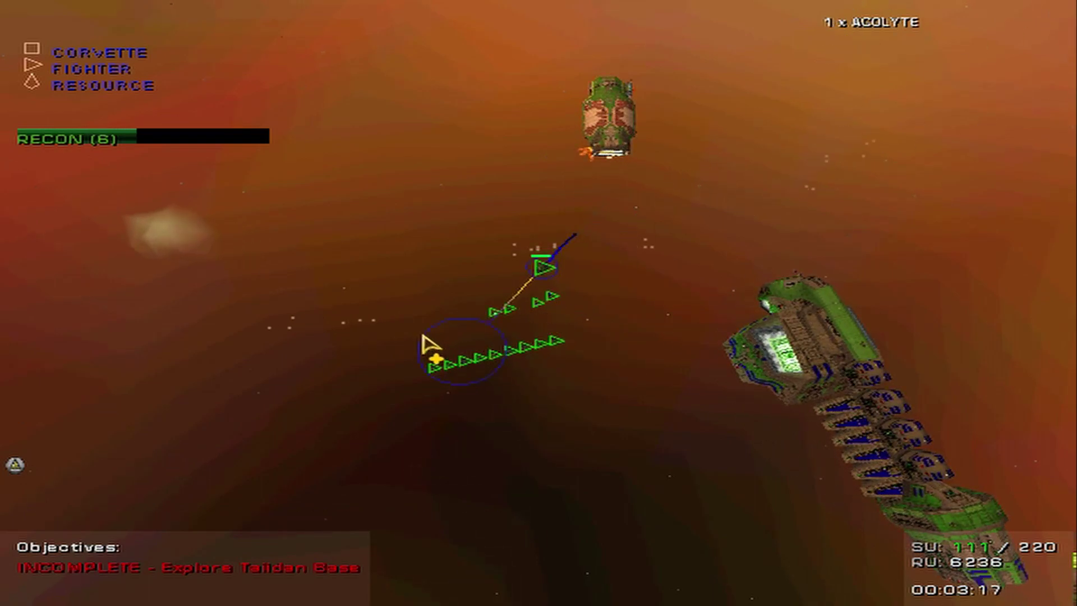
left_click_drag(425, 345, 572, 408)
scroll(589, 412, "down", 3)
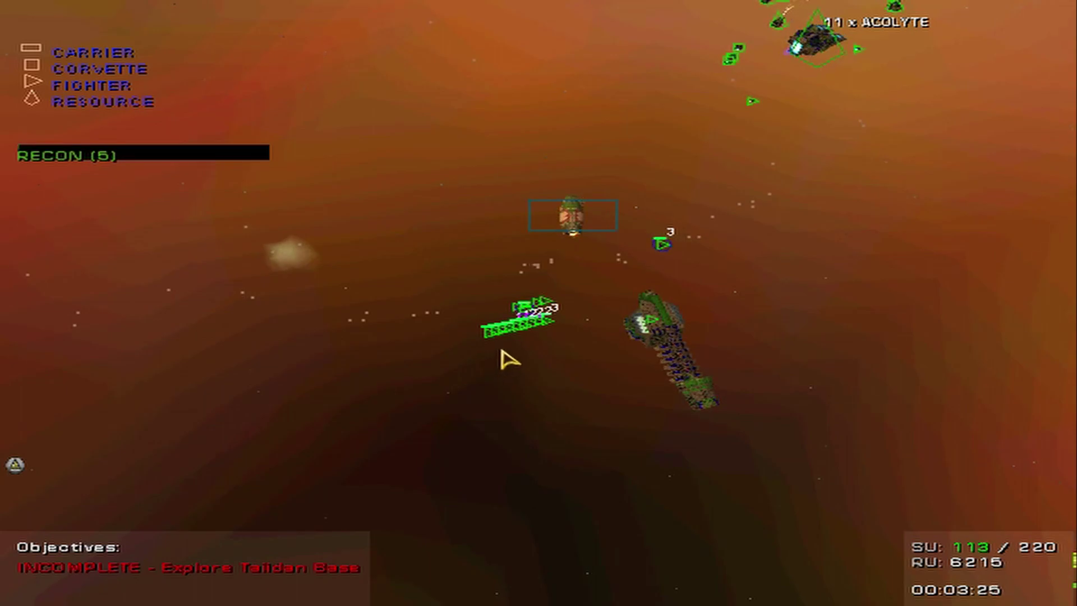
Raise the Acolyte build queue to eleven and return to the battle.
key("b")
left_click(118, 220)
double_click(116, 222)
triple_click(116, 223)
triple_click(119, 222)
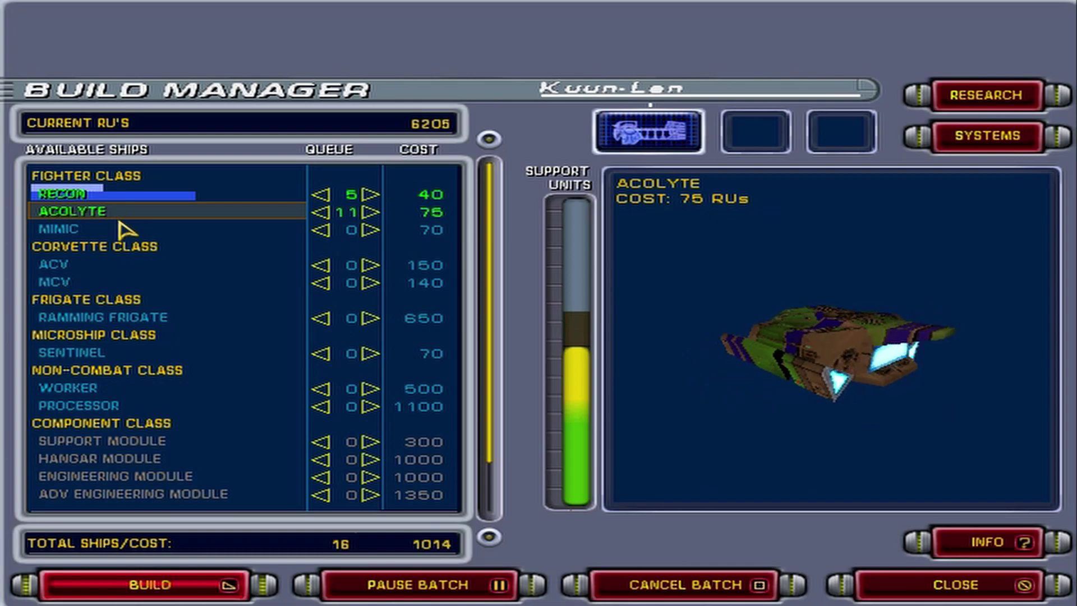
key("Escape")
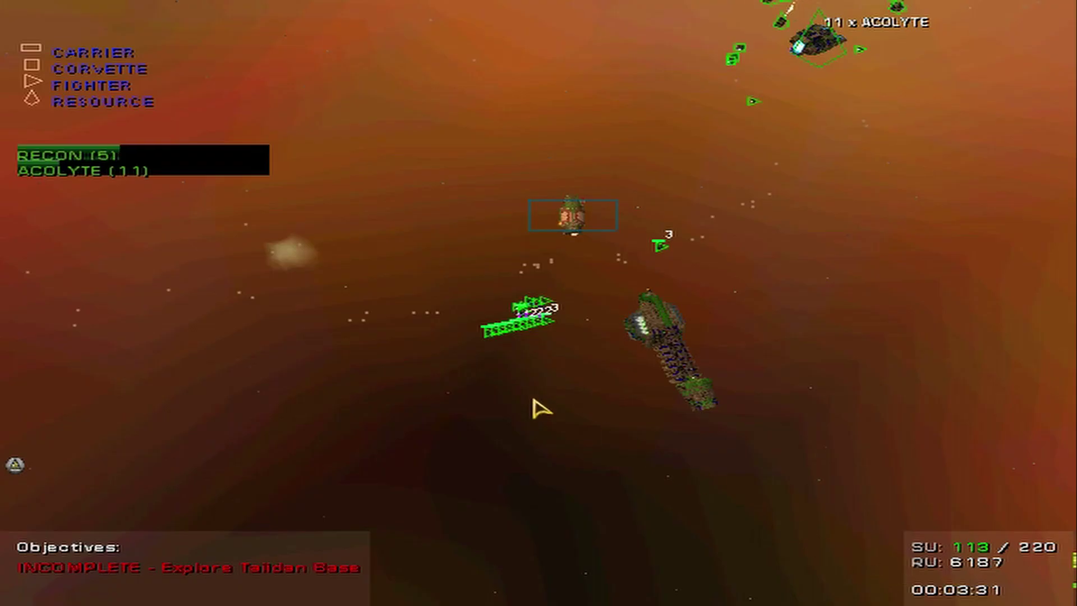
scroll(541, 409, "down", 5)
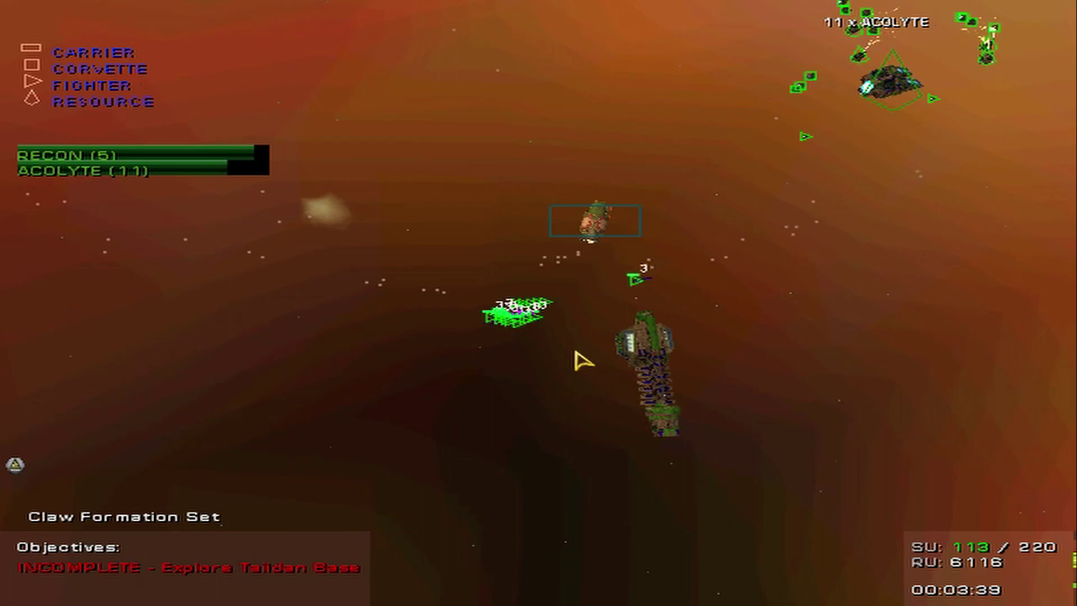
Send the selected fighters to a waypoint and recentre on the mothership.
key("m")
left_click(406, 296)
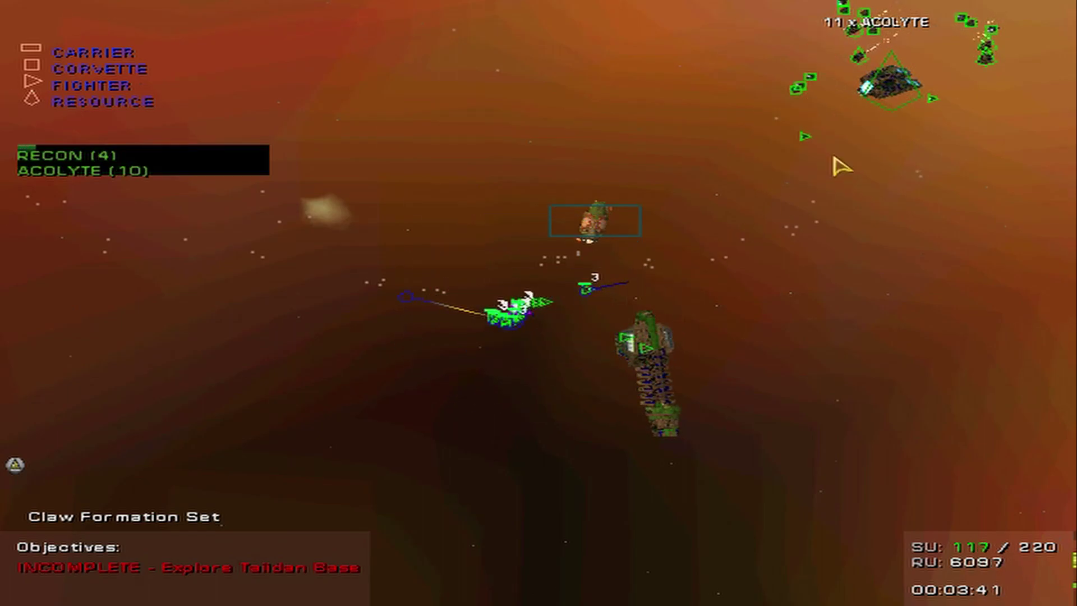
middle_click(898, 85)
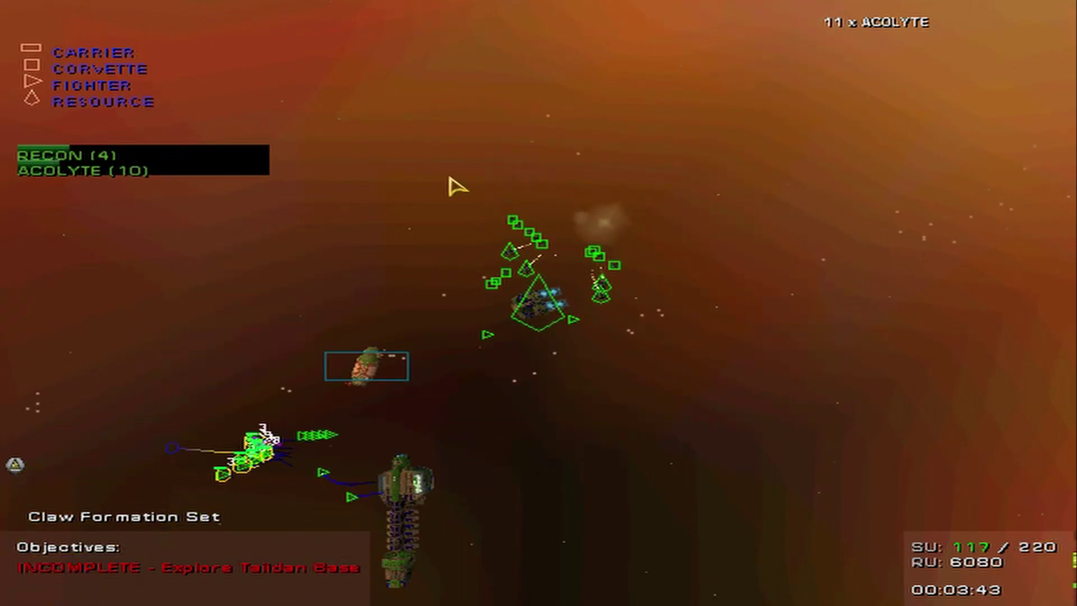
Box-select the whole Recon and Acolyte group and move it to a new position.
left_click_drag(449, 185, 645, 387)
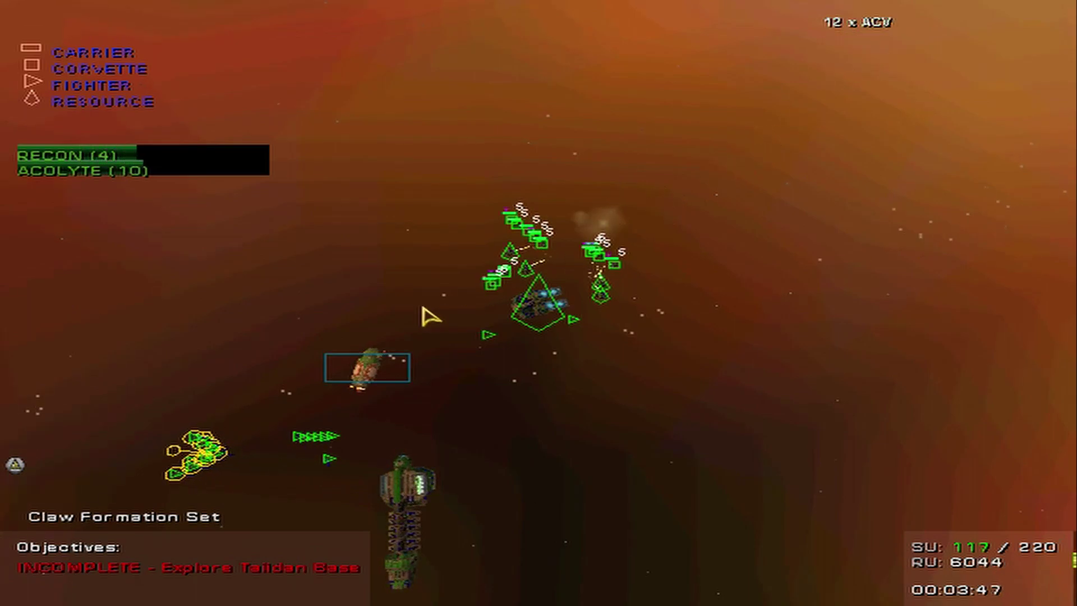
middle_click(338, 470)
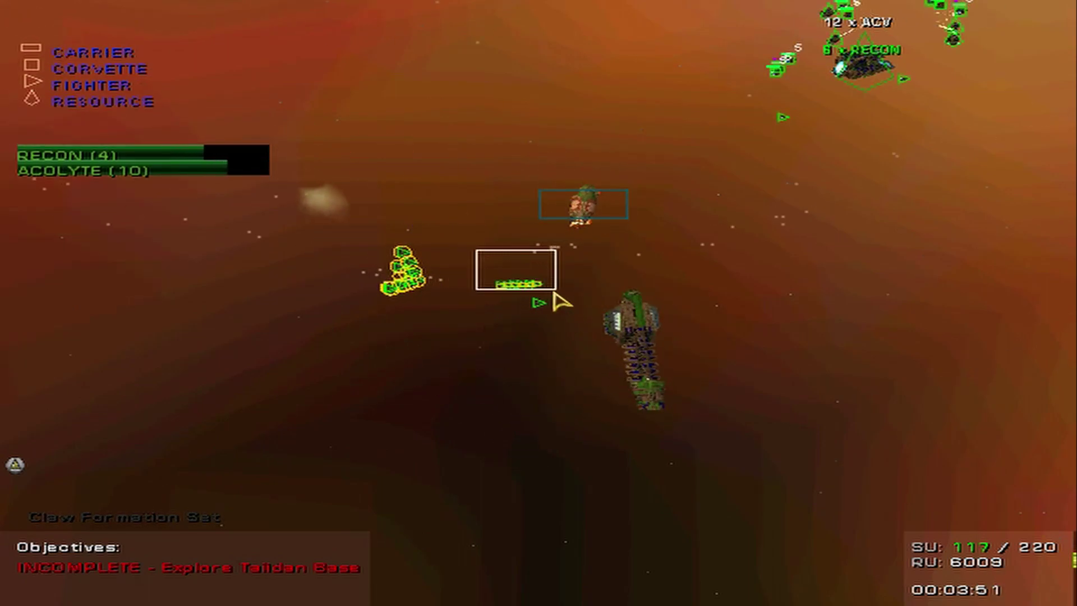
scroll(552, 299, "up", 2)
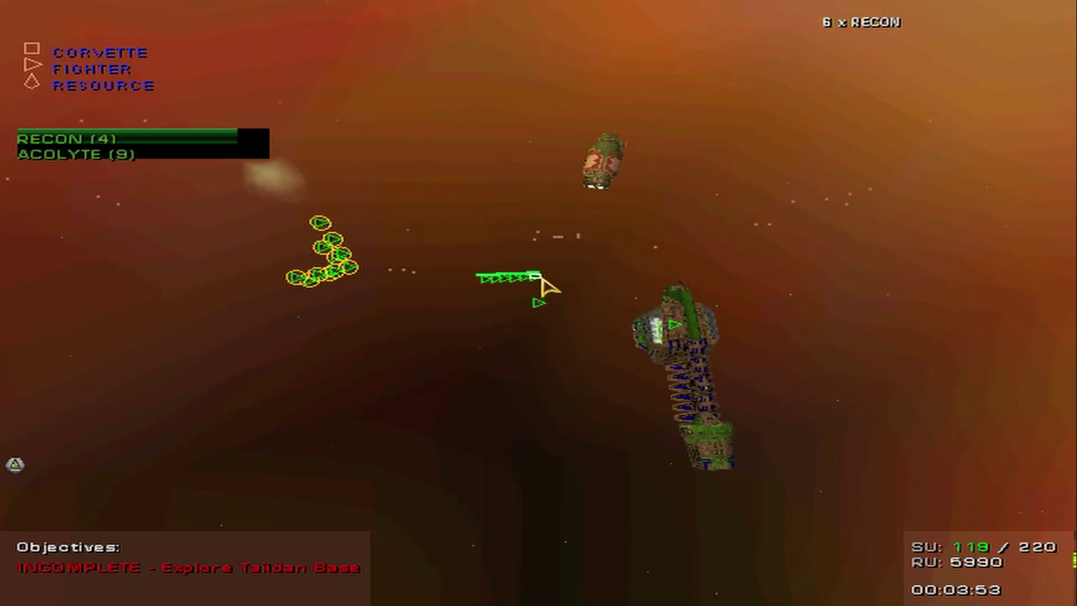
scroll(505, 279, "up", 2)
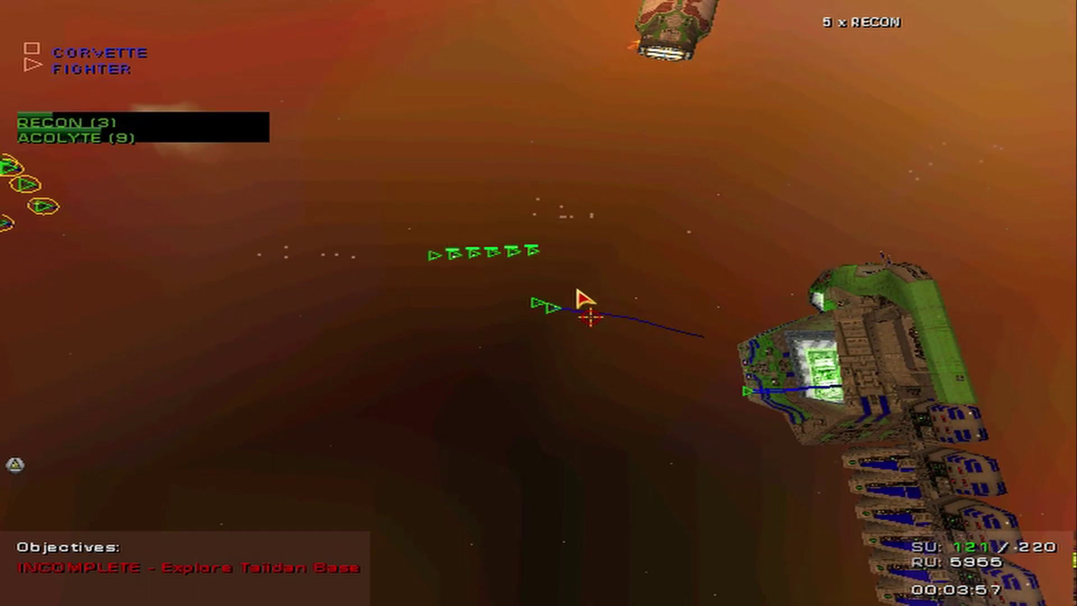
scroll(577, 302, "down", 3)
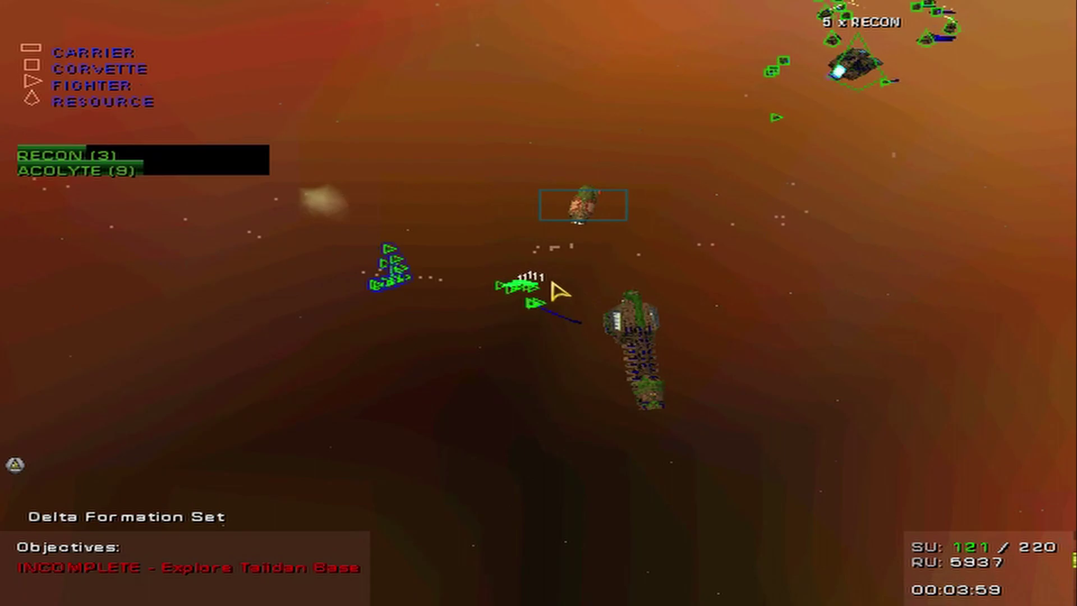
key("m")
left_click(521, 185)
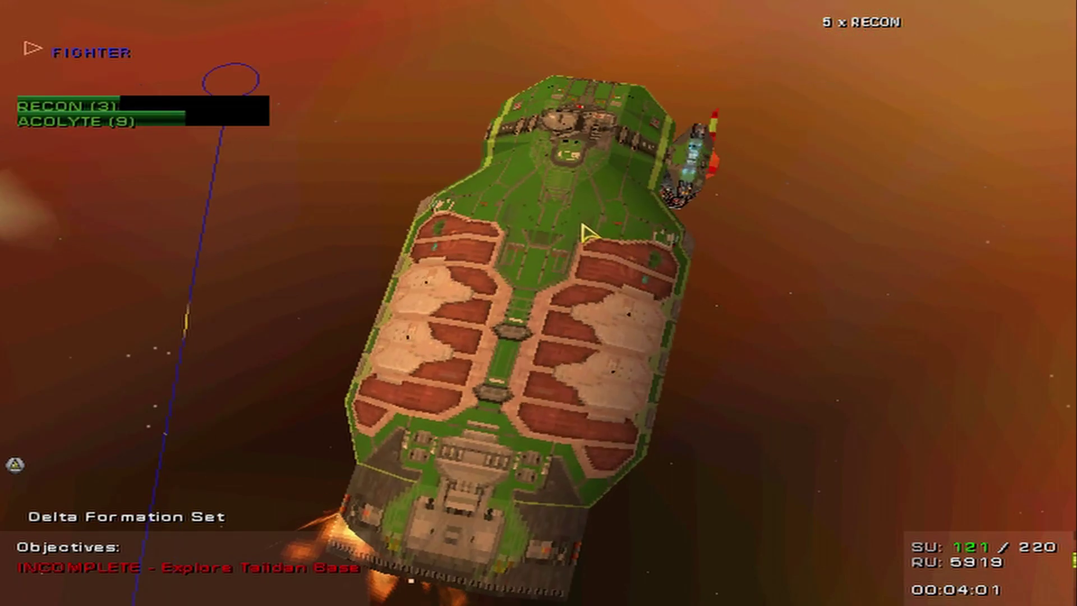
scroll(573, 252, "down", 3)
Give the fighter group a short move order in the local view.
key("m")
scroll(539, 295, "down", 3)
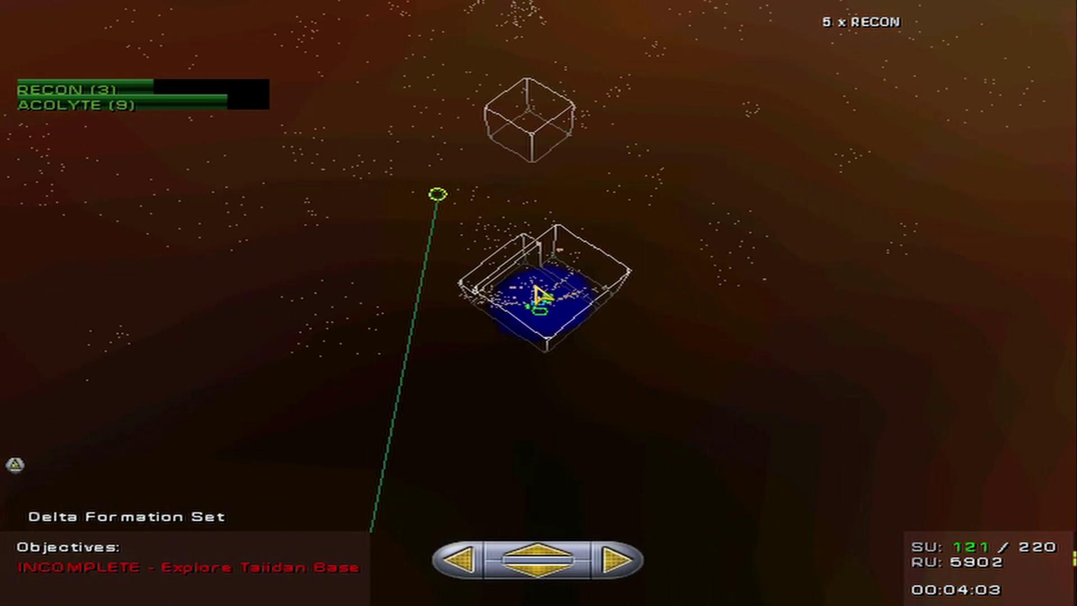
scroll(438, 196, "up", 5)
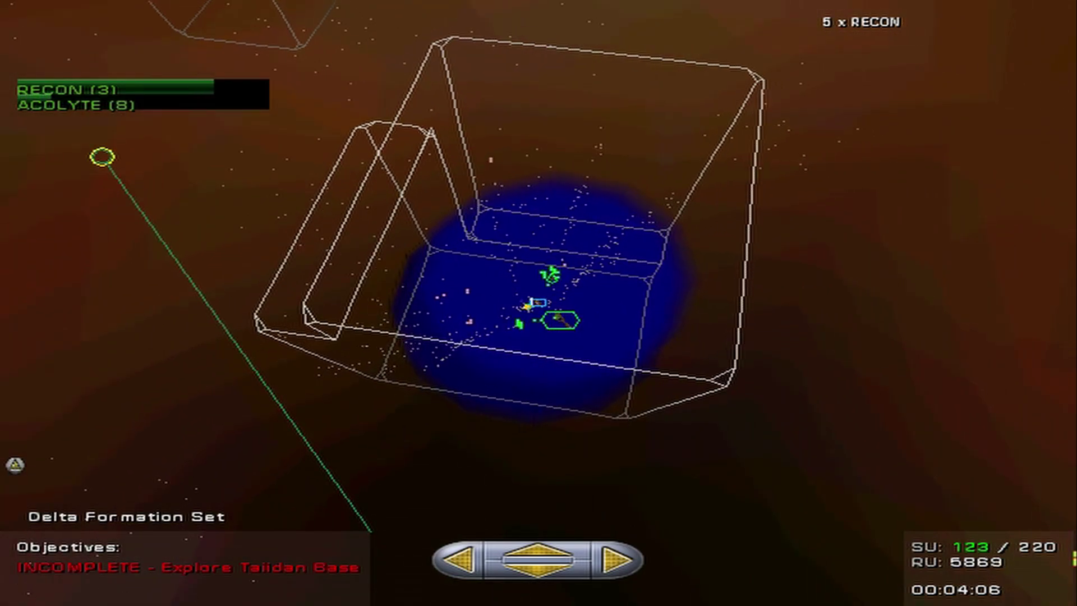
scroll(539, 311, "up", 3)
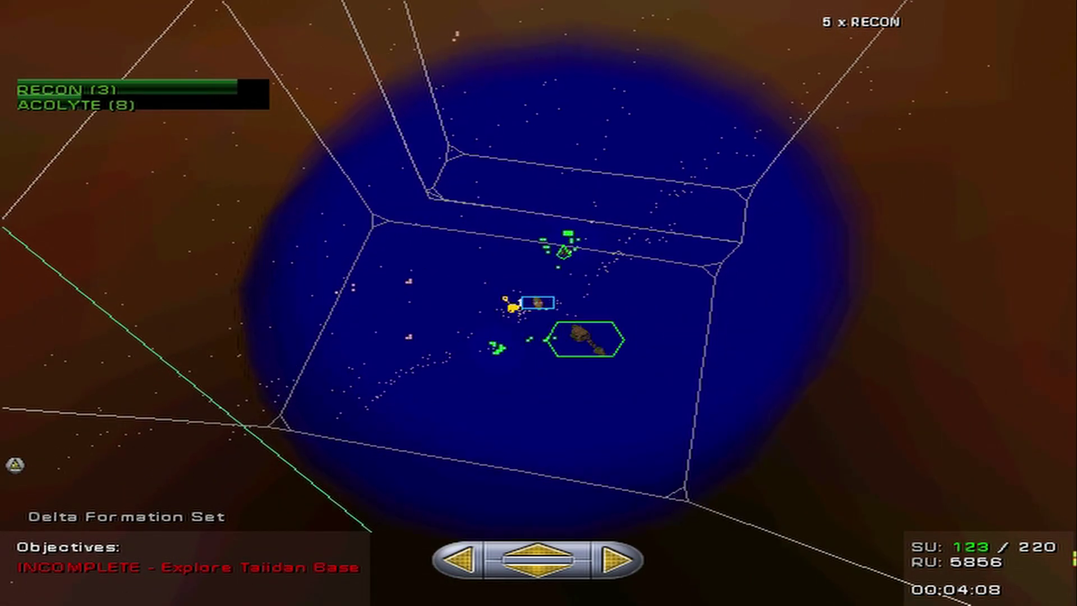
scroll(497, 310, "up", 5)
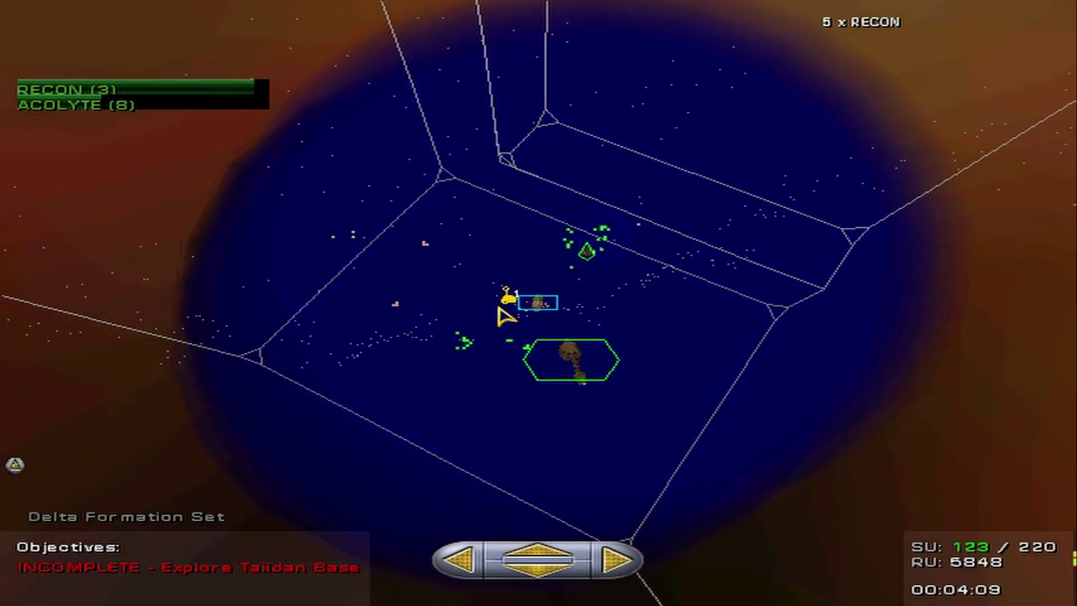
left_click(506, 319)
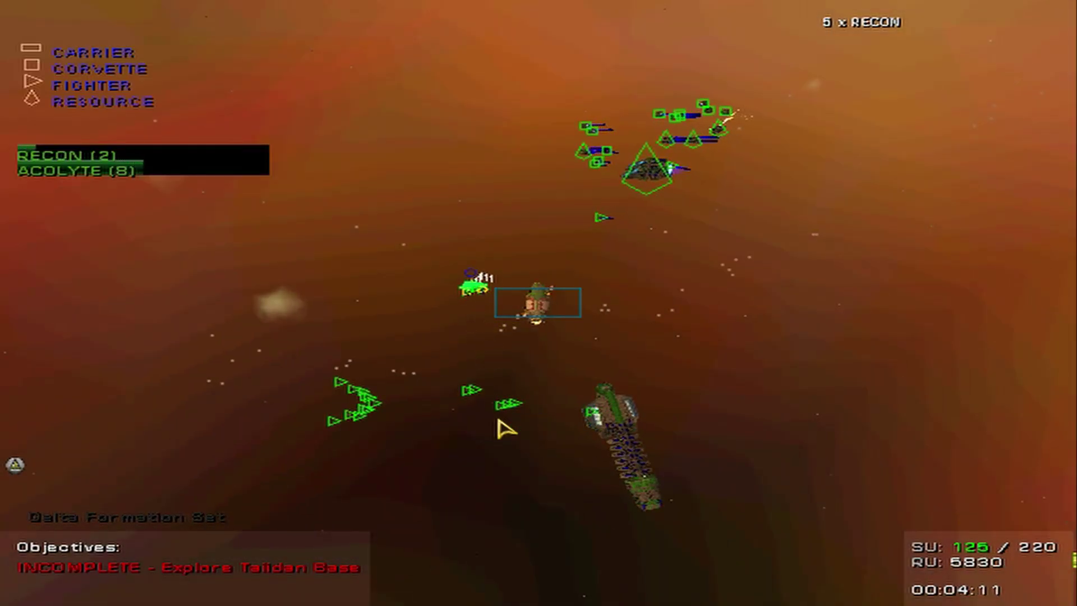
scroll(505, 429, "up", 2)
scroll(533, 440, "up", 2)
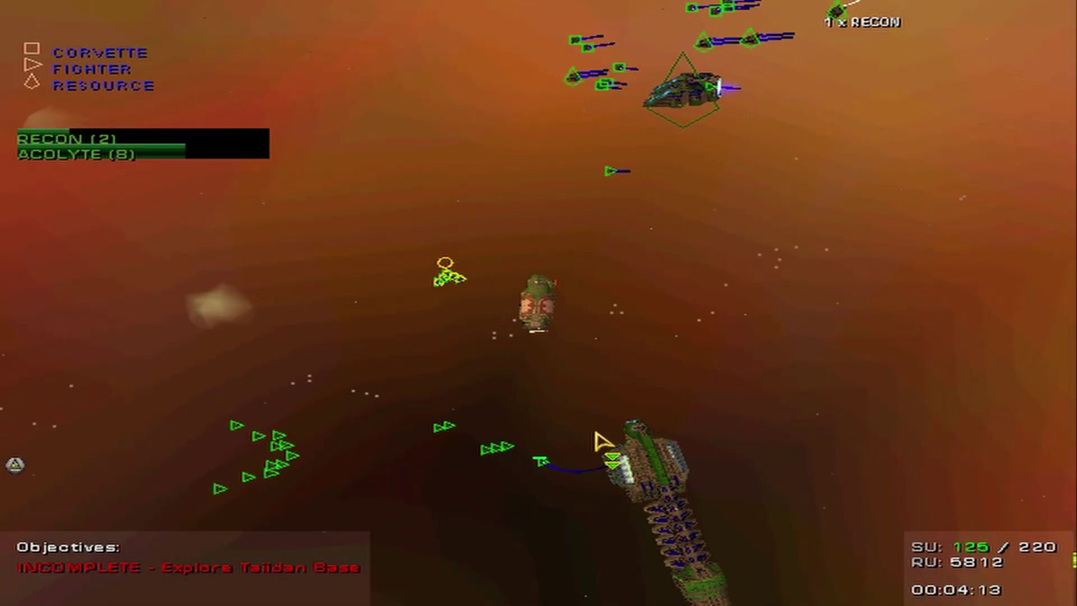
Order a long-range move from the Sensors Manager, then focus the camera on one fighter.
key("space")
key("m")
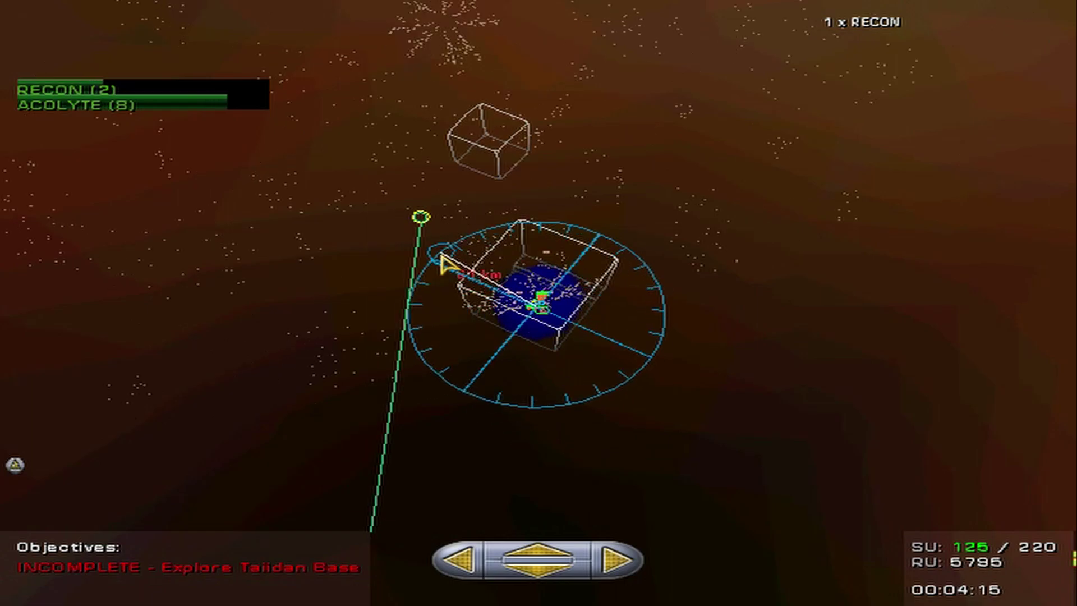
left_click(589, 378)
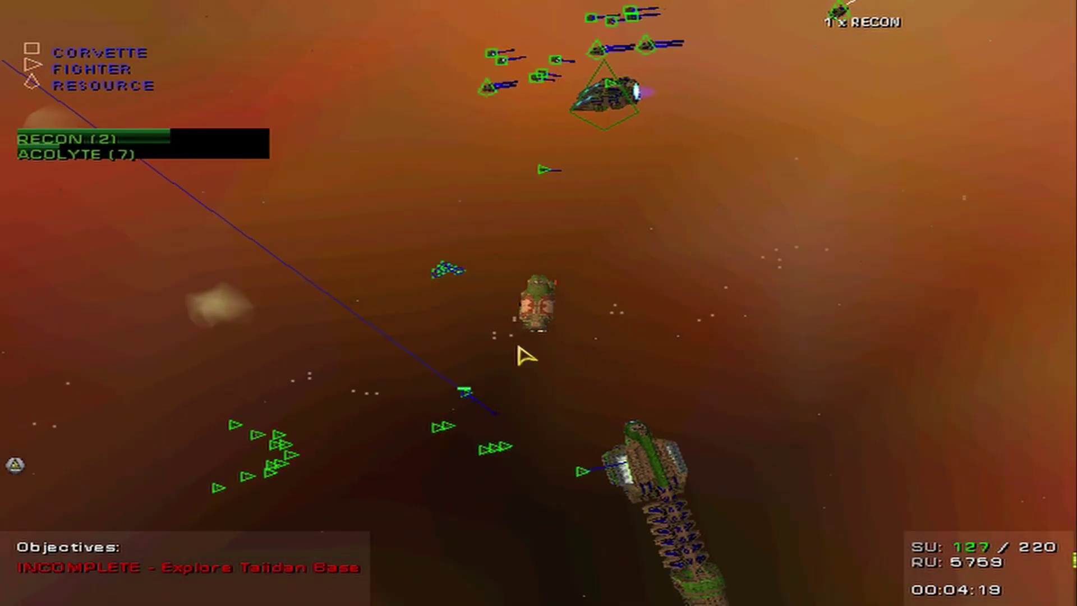
scroll(521, 356, "down", 3)
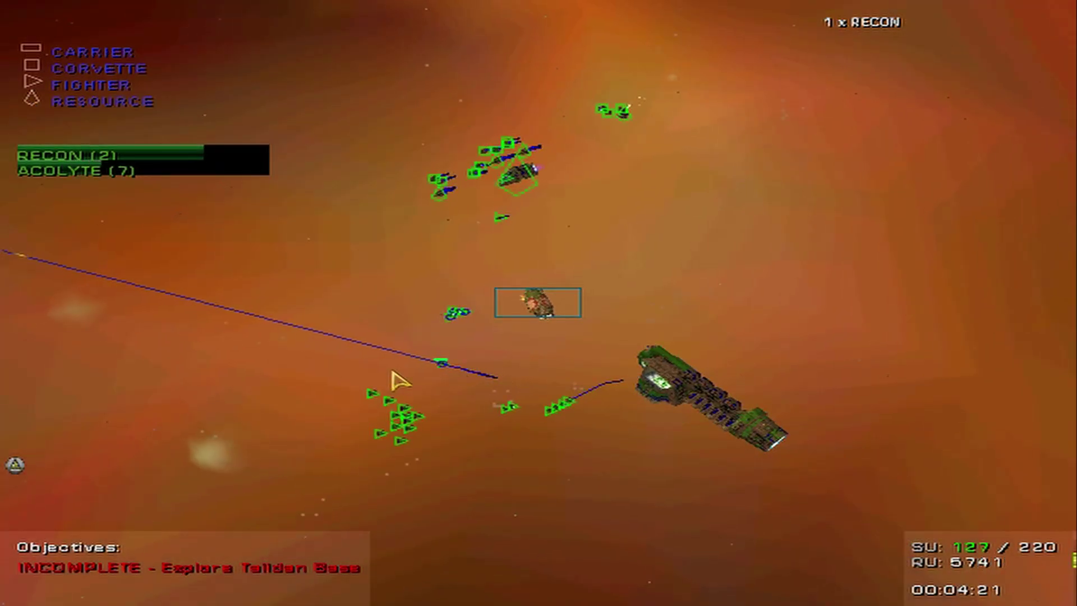
key("f")
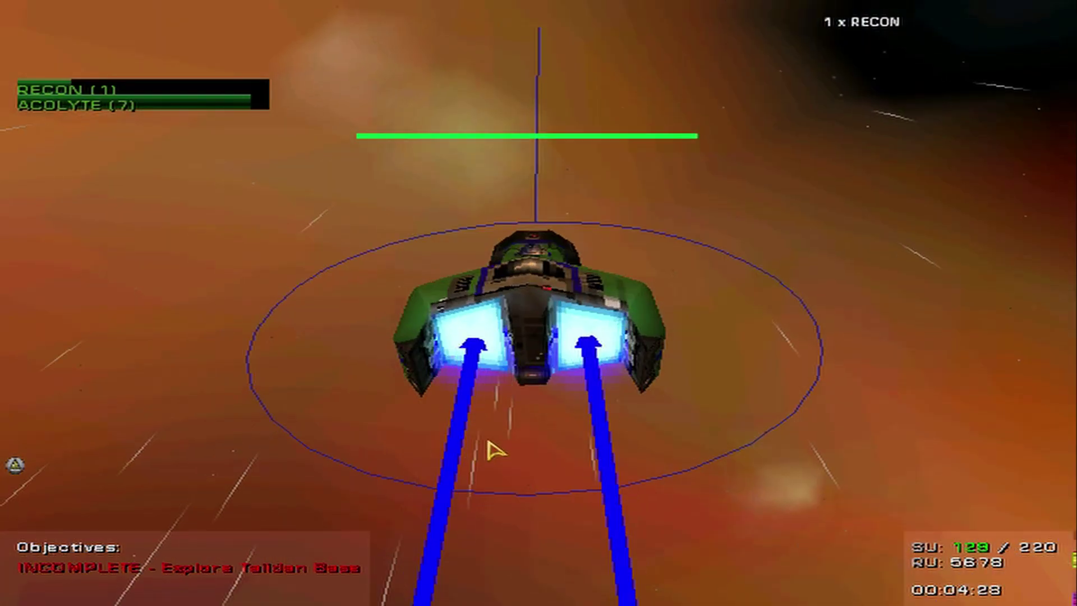
scroll(493, 447, "down", 3)
scroll(546, 438, "down", 5)
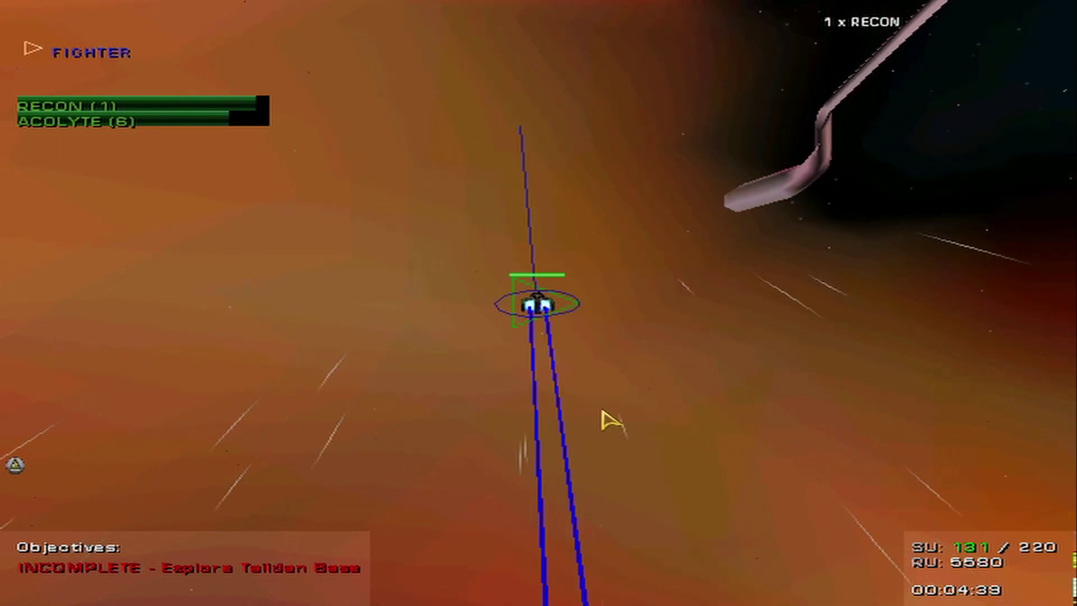
scroll(608, 421, "up", 3)
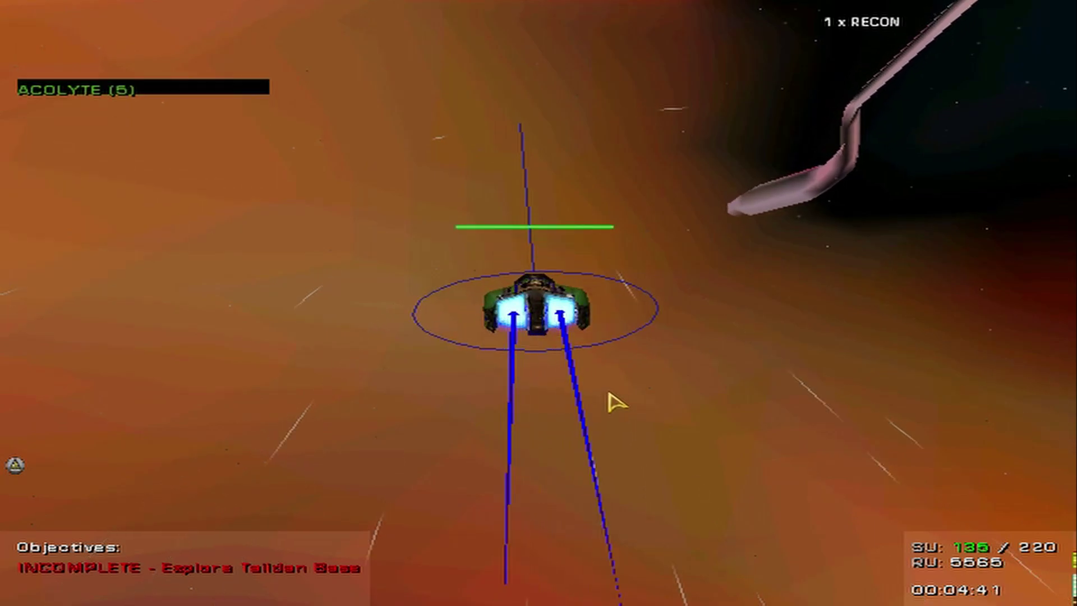
Orbit the camera around a fighter and try a special action with it.
mouse_move(648, 377)
left_mouse_down()
mouse_move(437, 376)
mouse_move(438, 337)
mouse_move(438, 395)
mouse_move(303, 395)
left_mouse_up()
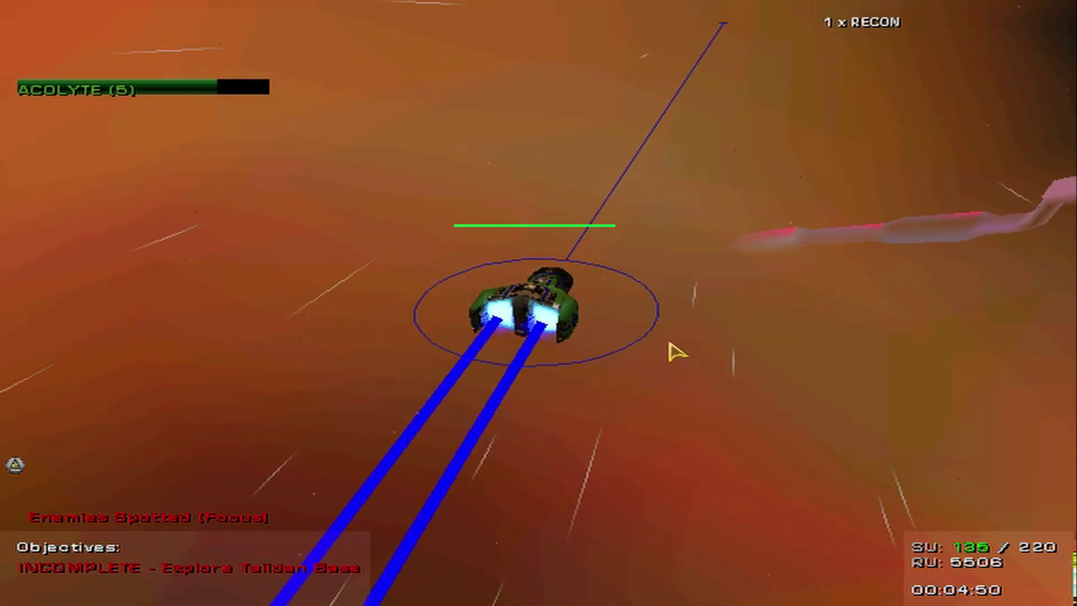
left_click_drag(673, 352, 572, 352)
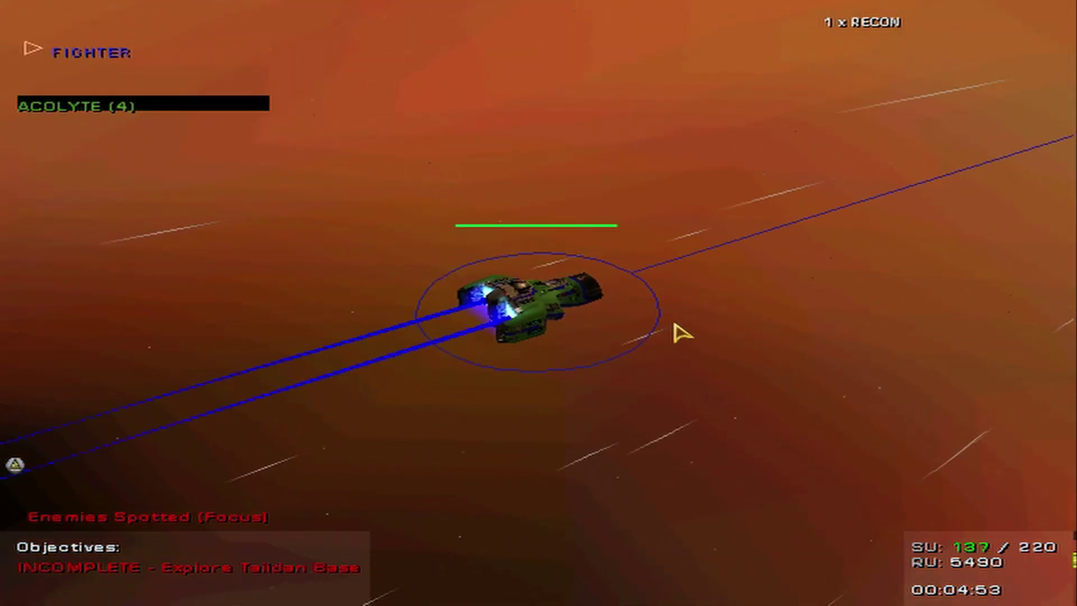
scroll(680, 331, "up", 5)
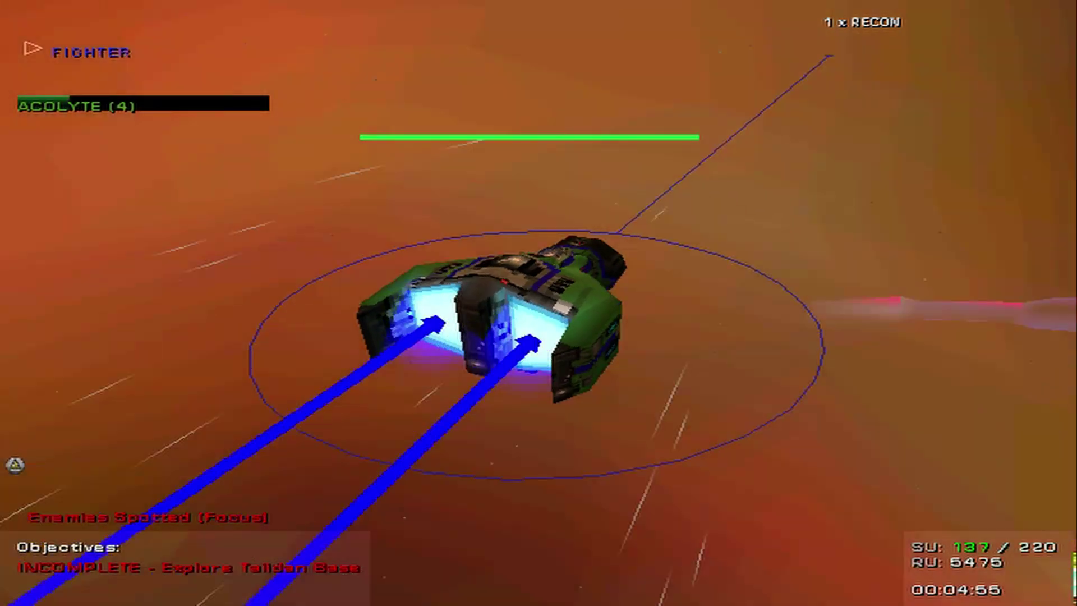
left_click_drag(588, 411, 407, 411)
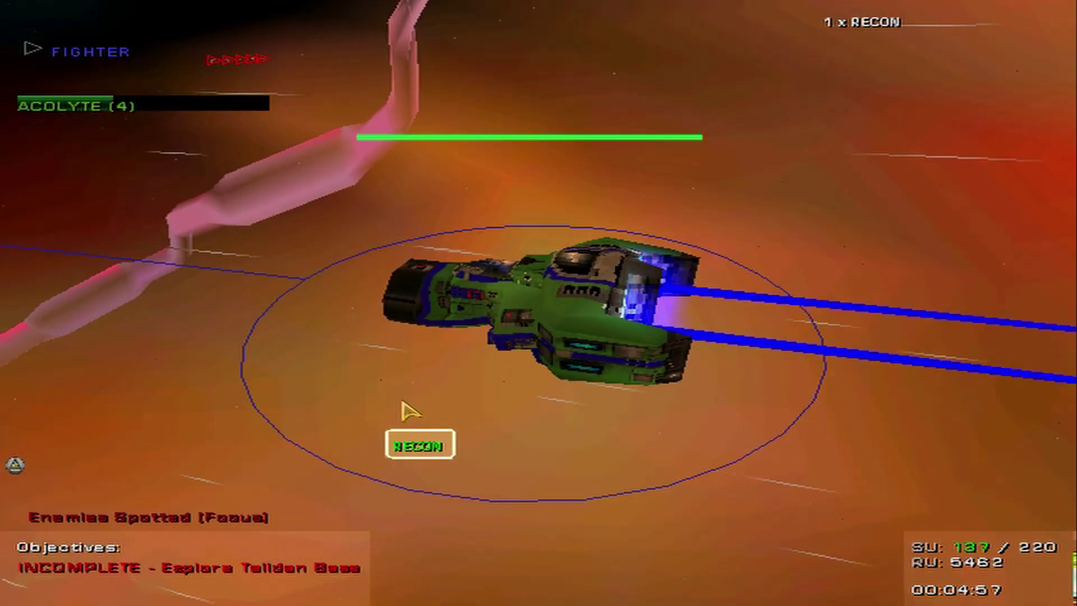
scroll(403, 406, "down", 5)
mouse_move(281, 49)
left_mouse_down()
mouse_move(536, 135)
mouse_move(372, 79)
left_mouse_up()
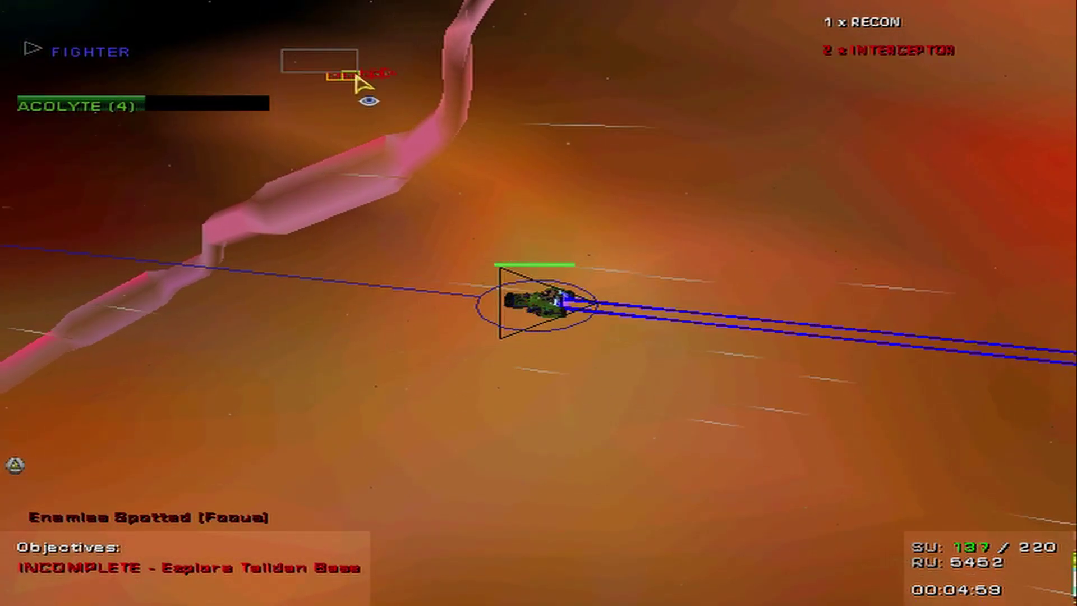
scroll(498, 256, "down", 3)
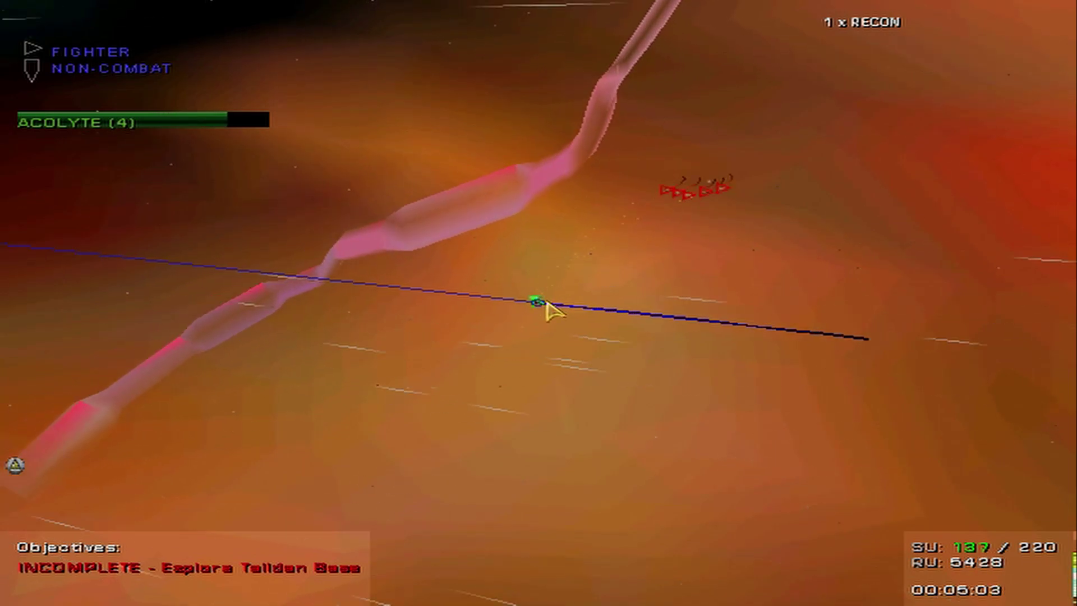
key("z")
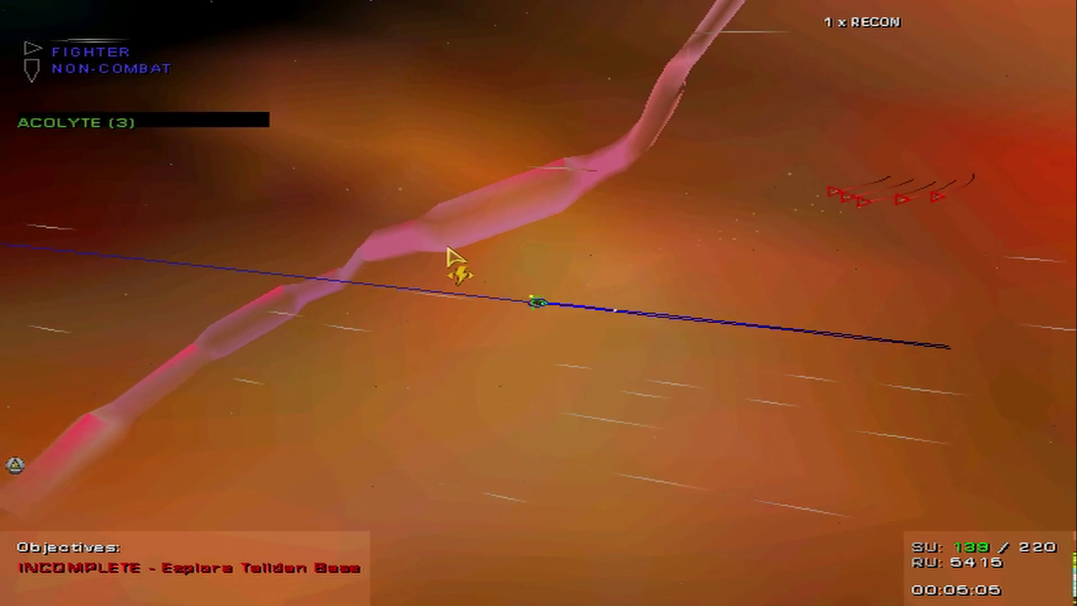
Check the Sensors Manager, then queue one Recon fighter in the Build Manager.
key("space")
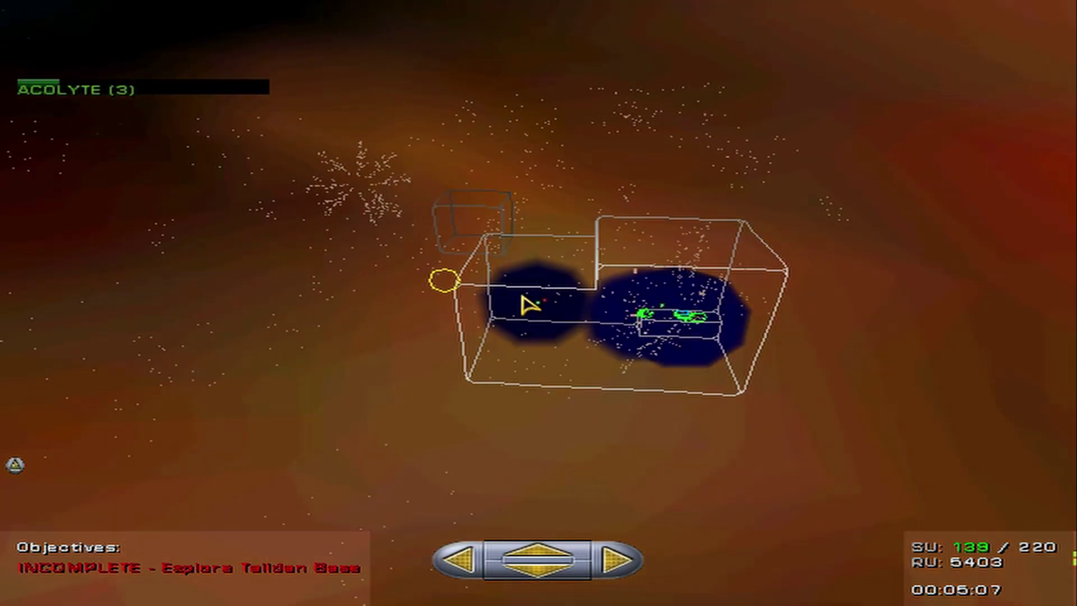
scroll(539, 303, "up", 5)
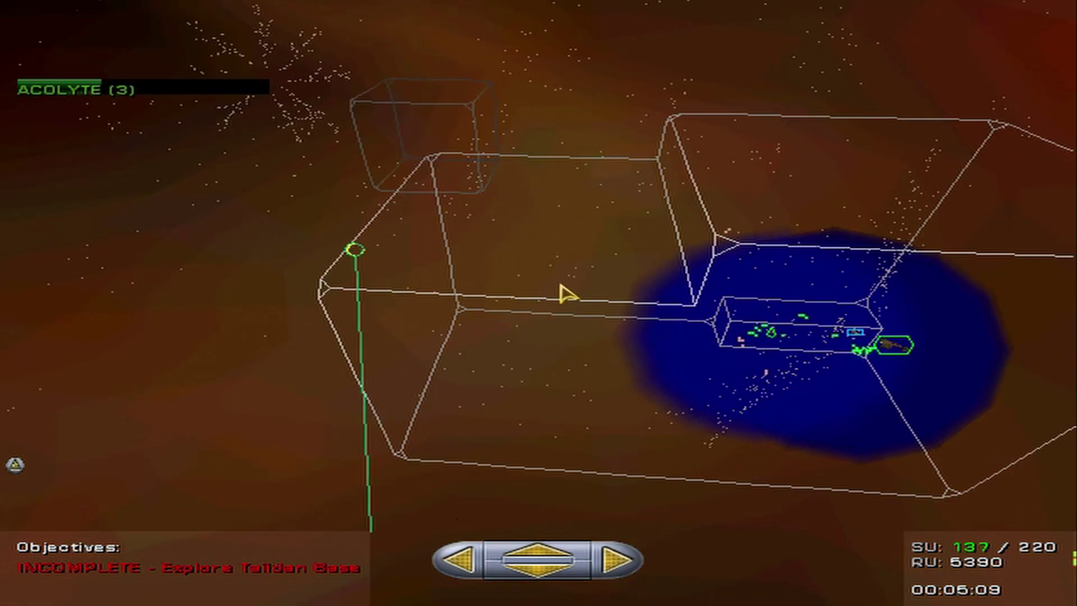
key("space")
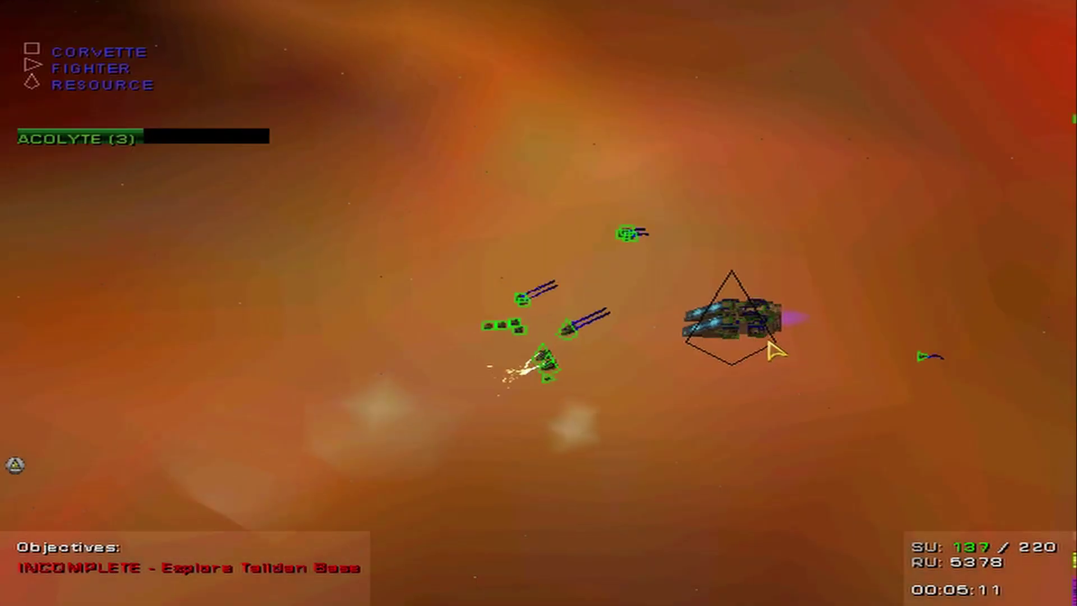
key("b")
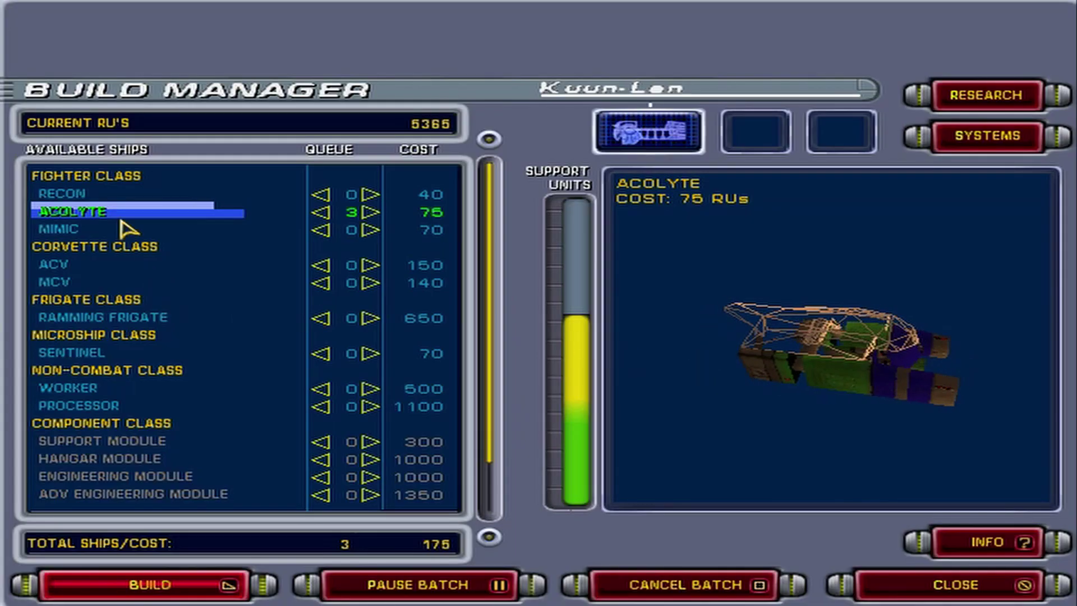
left_click(96, 198)
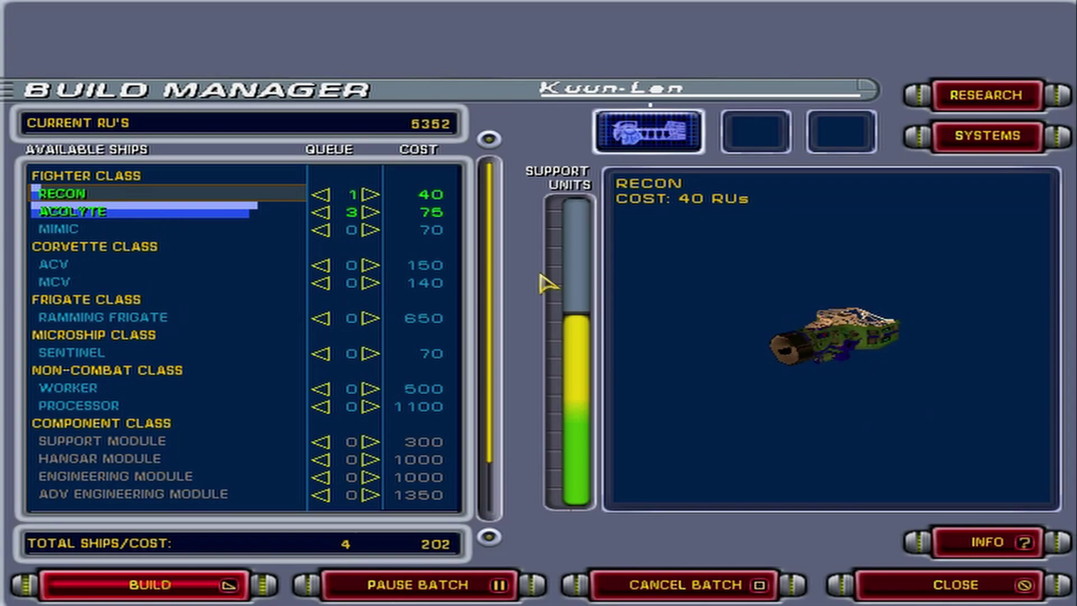
Leave the Build Manager, select the Recon group and move it off to the left.
left_click(911, 594)
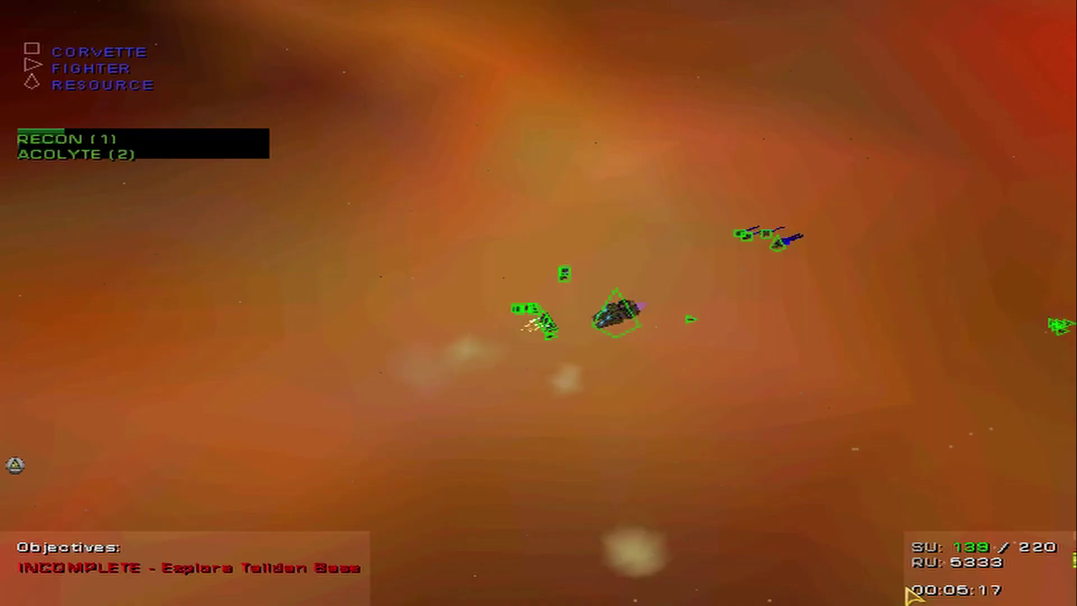
left_click_drag(711, 407, 673, 371)
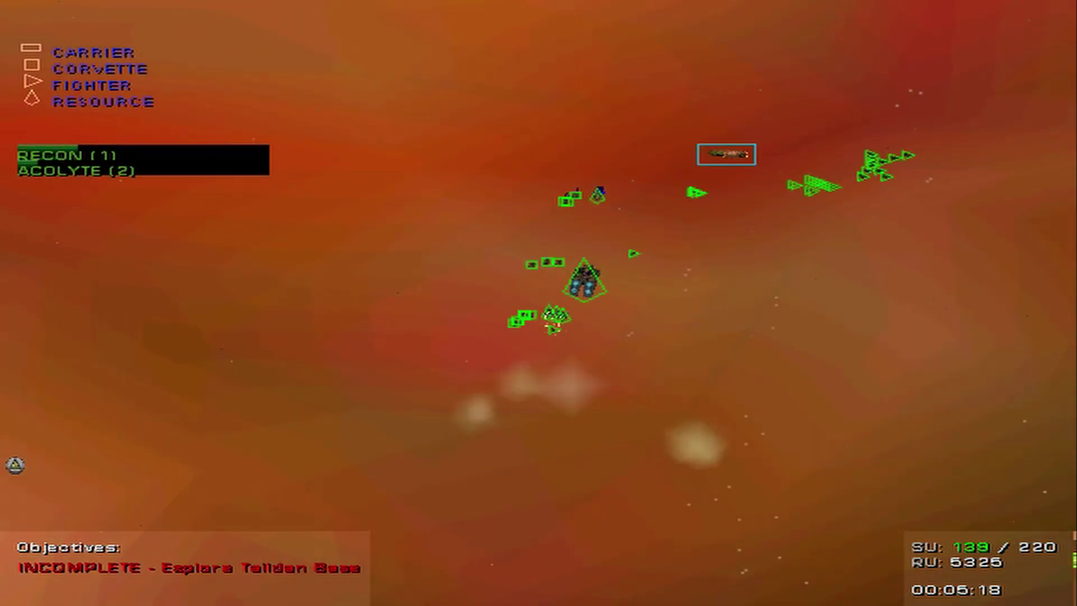
middle_click(803, 202)
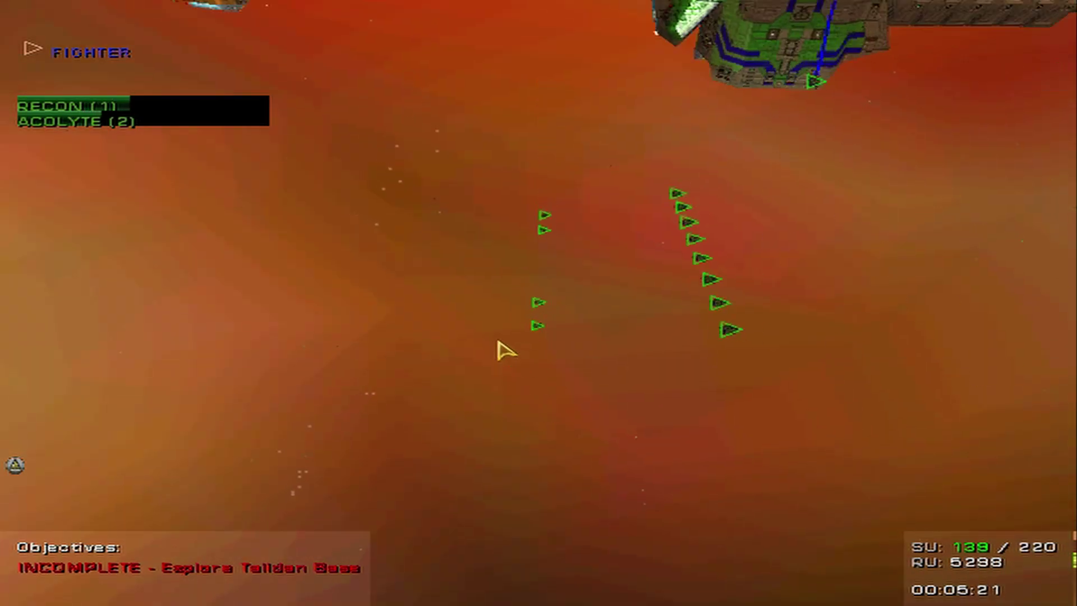
left_click_drag(493, 155, 580, 368)
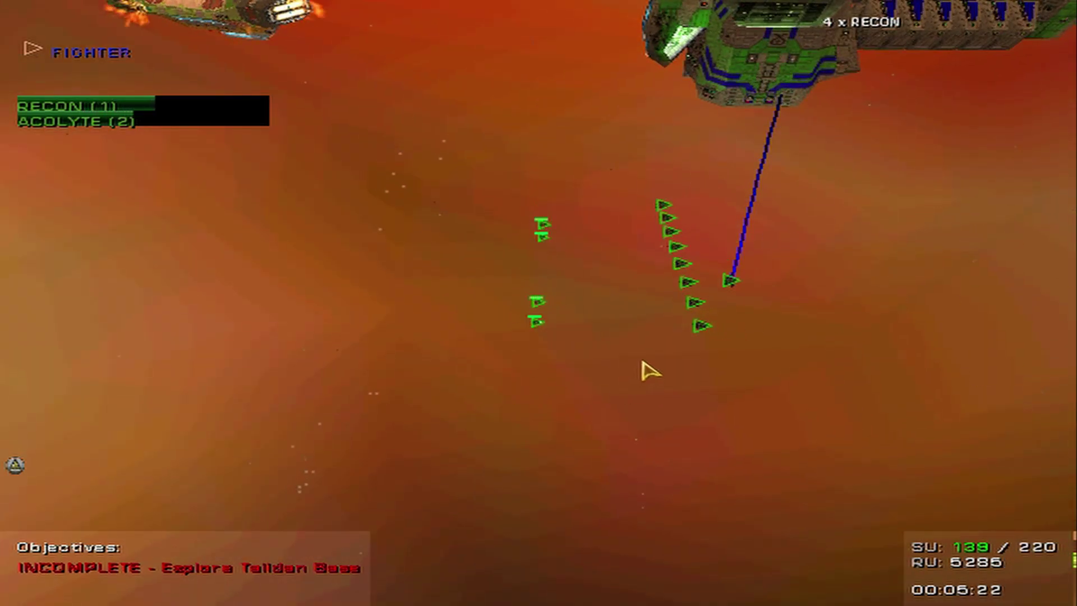
scroll(648, 371, "down", 3)
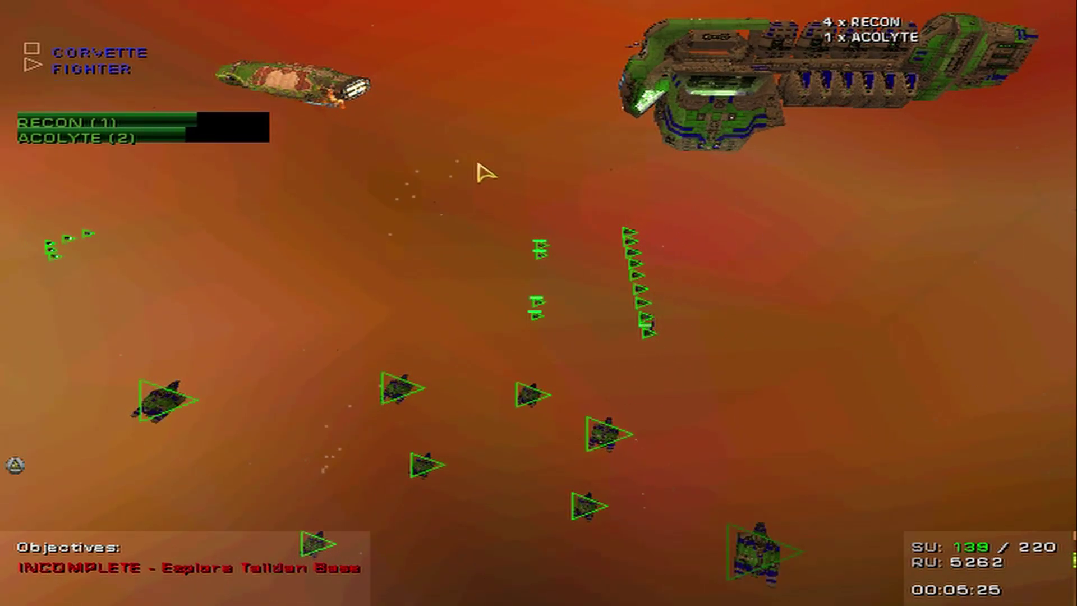
scroll(581, 366, "down", 2)
scroll(579, 364, "down", 2)
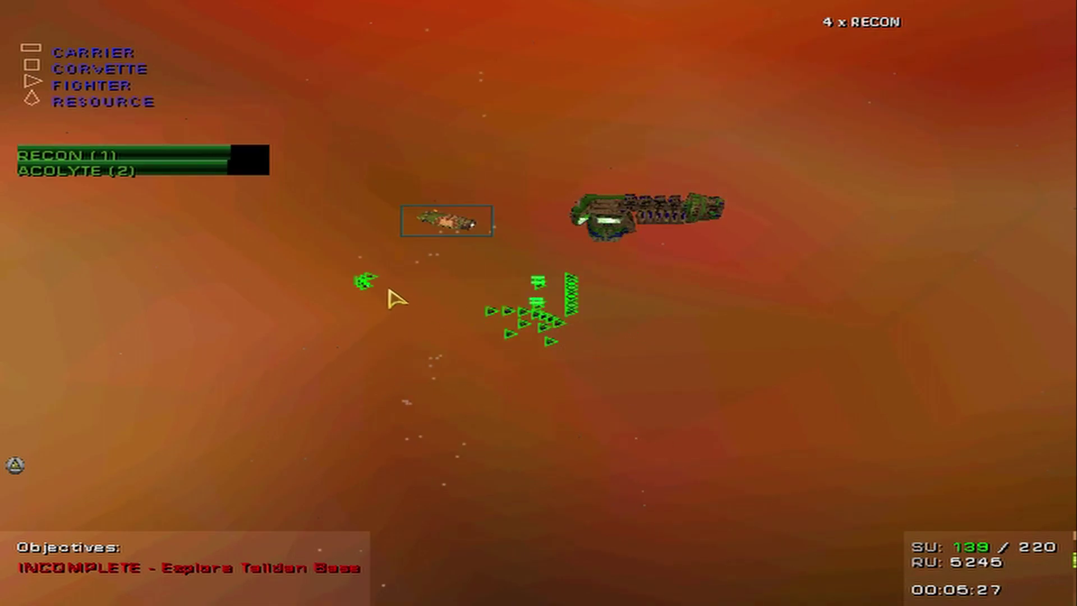
scroll(408, 302, "up", 2)
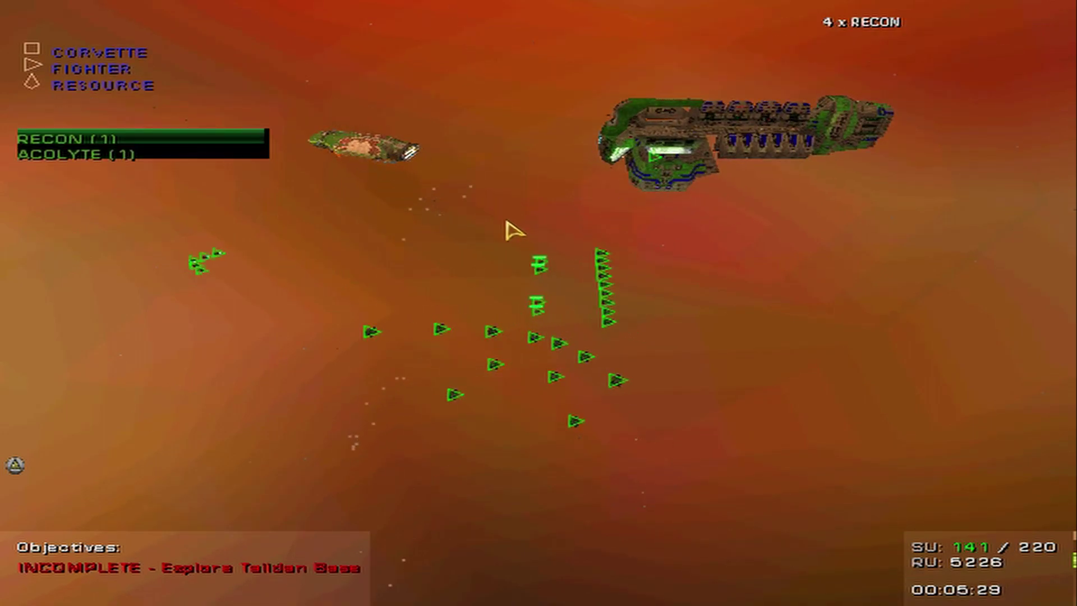
left_click_drag(506, 223, 579, 333)
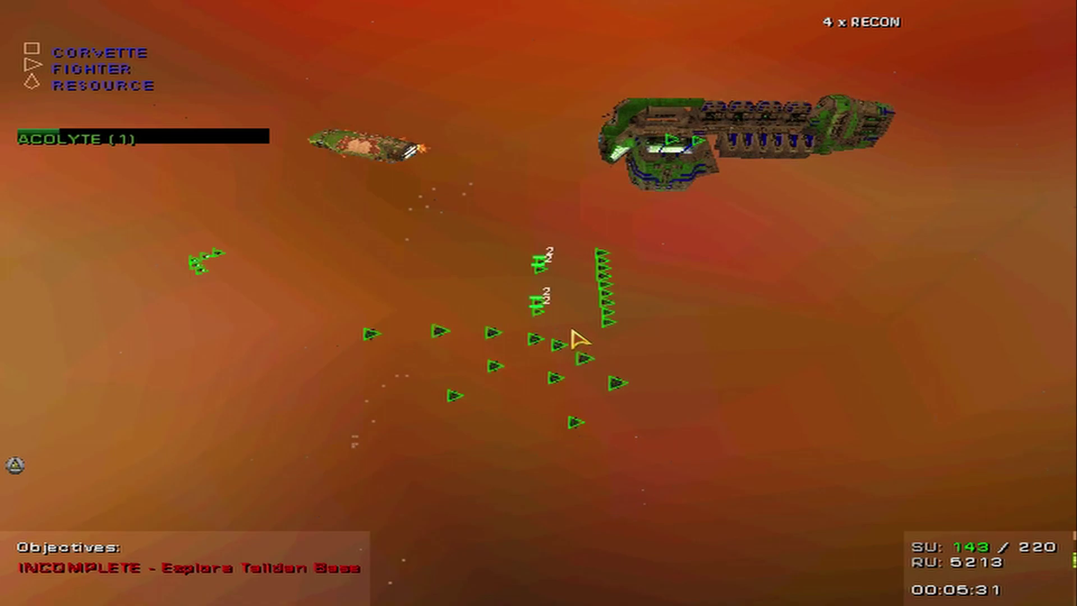
key("m")
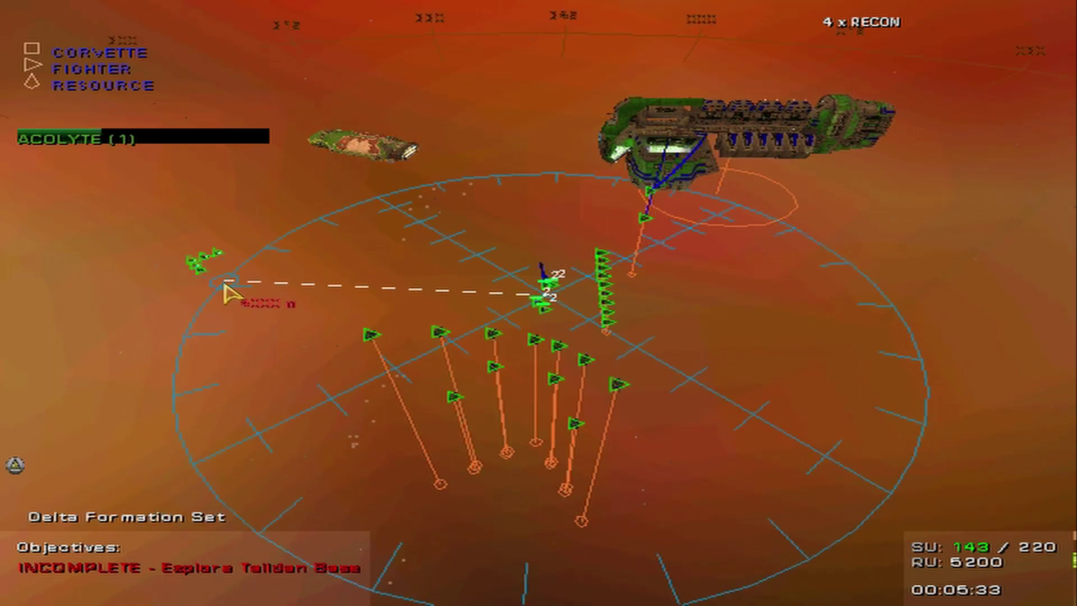
left_click(228, 289)
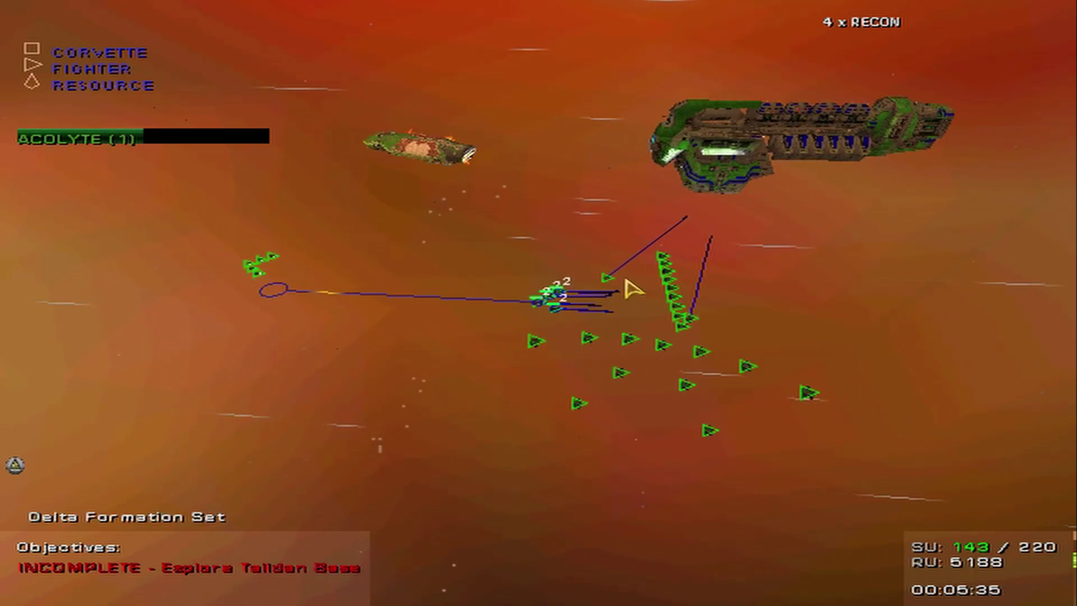
Put the nearby fighters into Delta formation and move the centre group to a new point.
left_click_drag(600, 267, 670, 311)
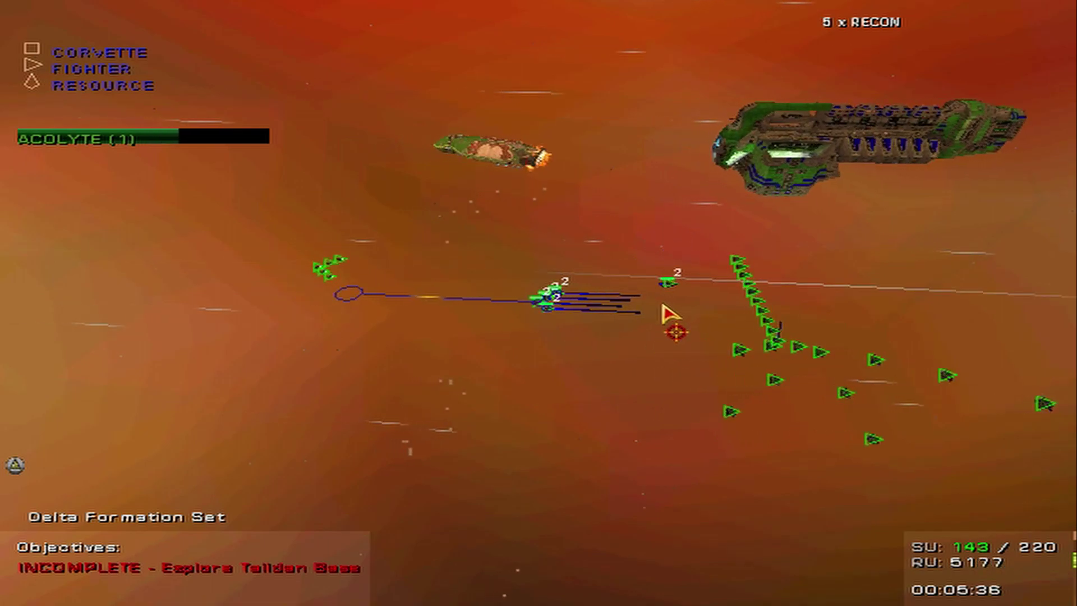
key("F1")
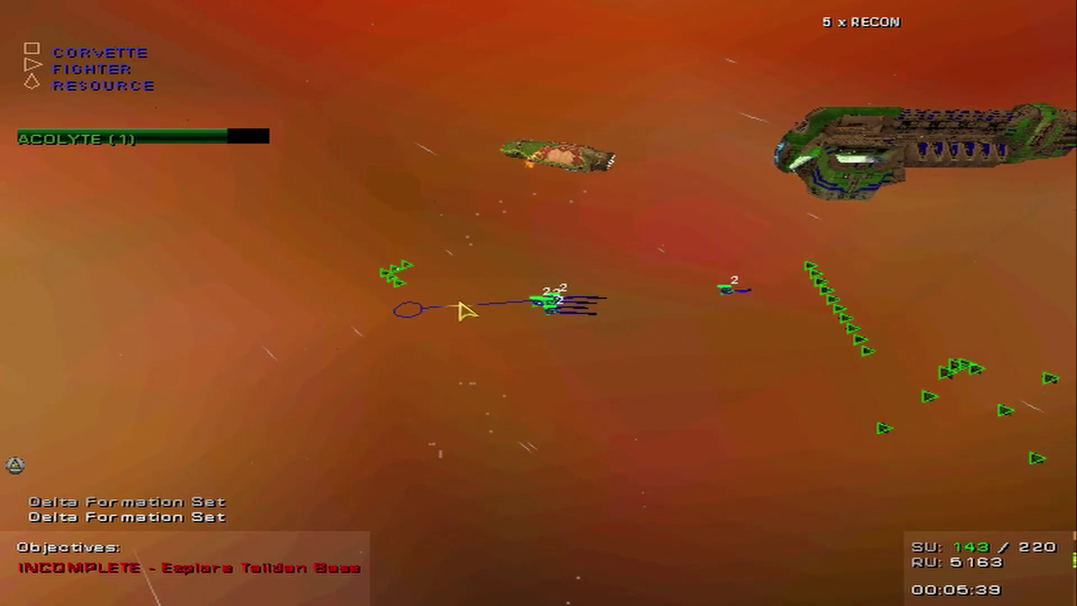
left_click_drag(370, 240, 457, 301)
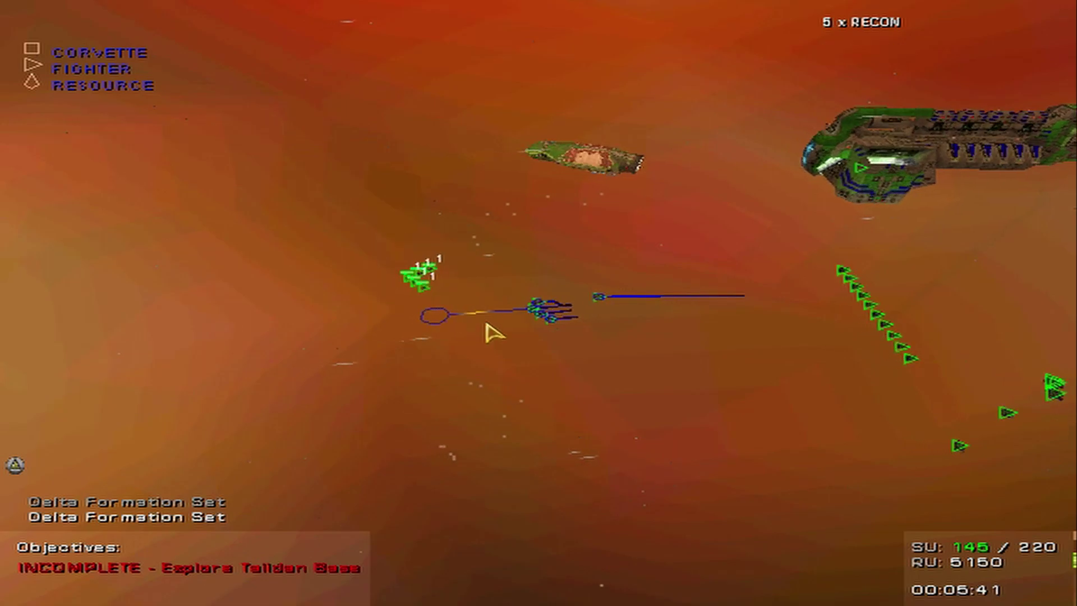
key("m")
scroll(497, 334, "down", 2)
left_click_drag(505, 324, 229, 521)
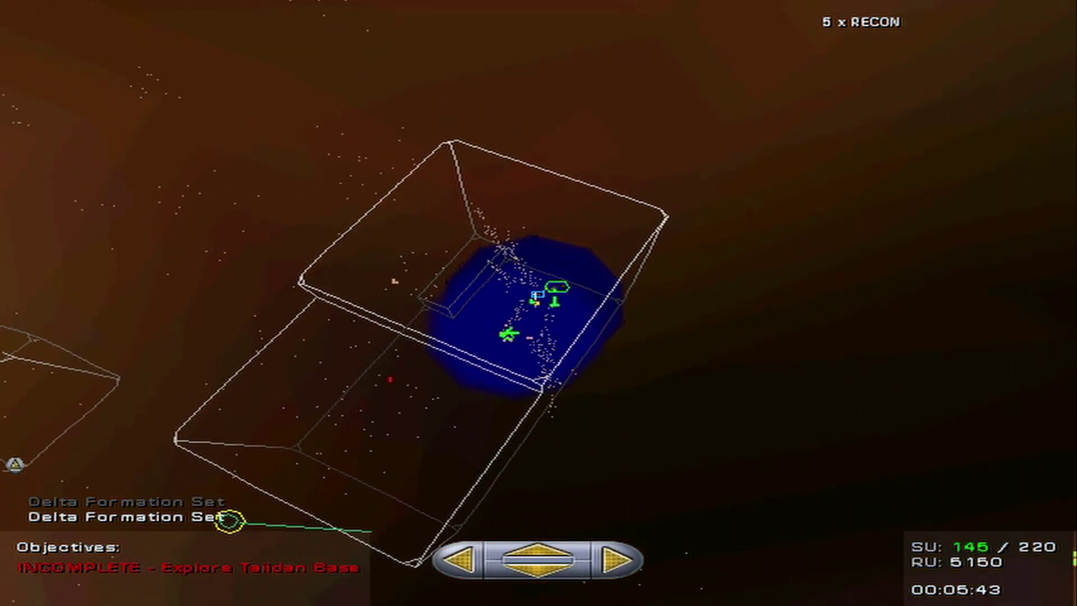
scroll(501, 316, "up", 2)
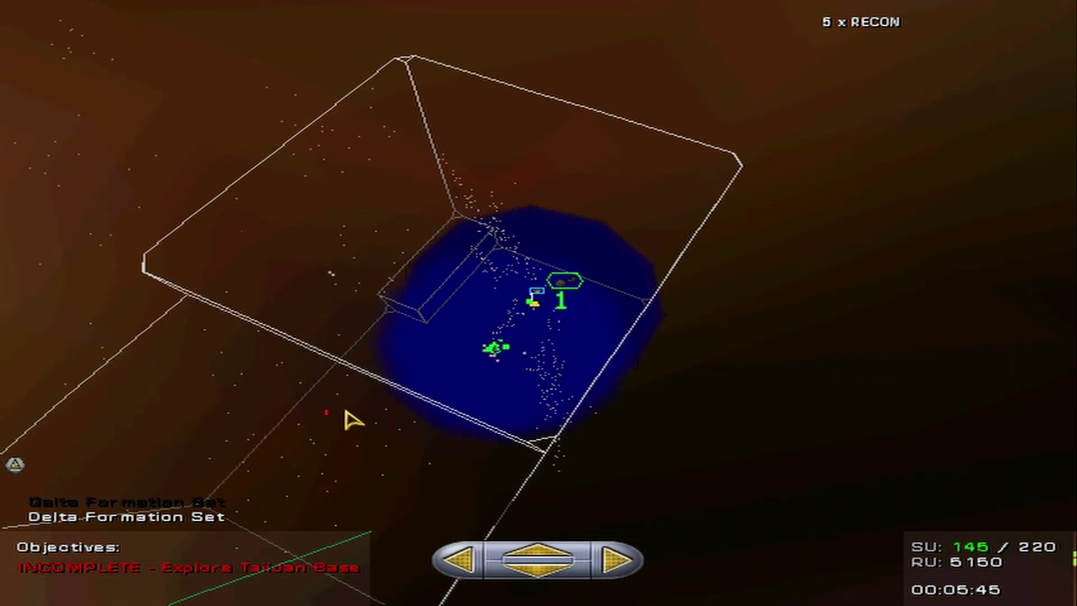
scroll(517, 356, "up", 2)
scroll(526, 355, "up", 2)
left_click(539, 337)
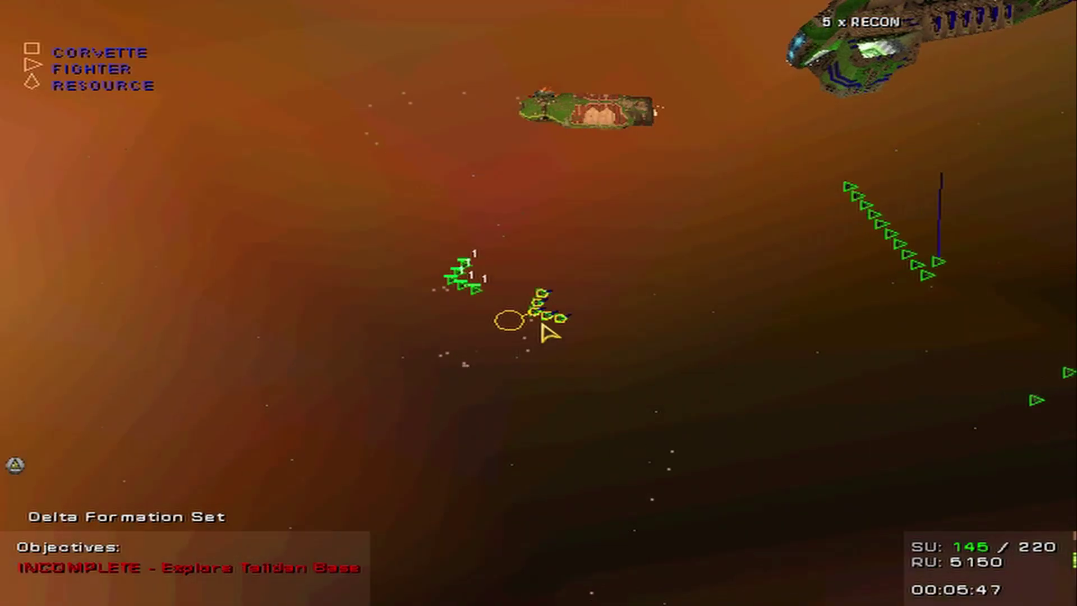
scroll(606, 355, "down", 3)
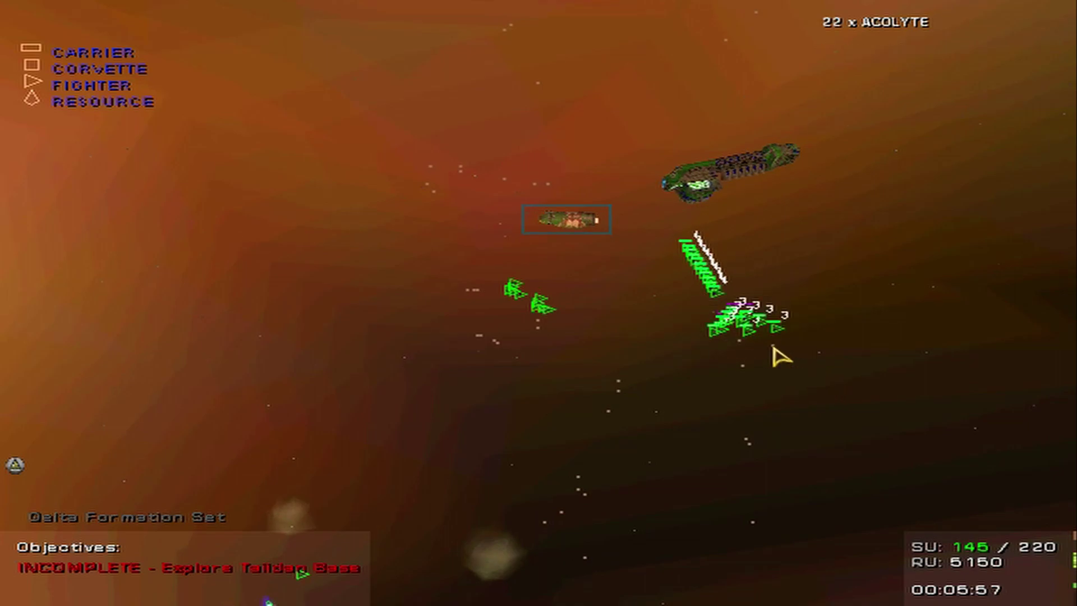
Give the Acolytes a move order to a new destination via the Sensors Manager.
key("space")
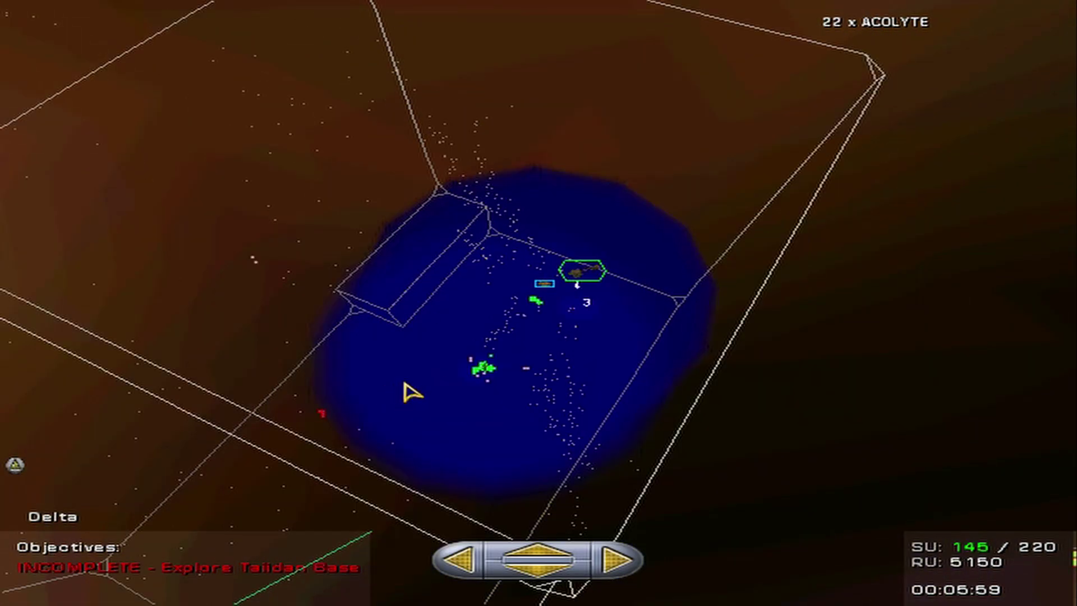
key("m")
left_click(371, 385)
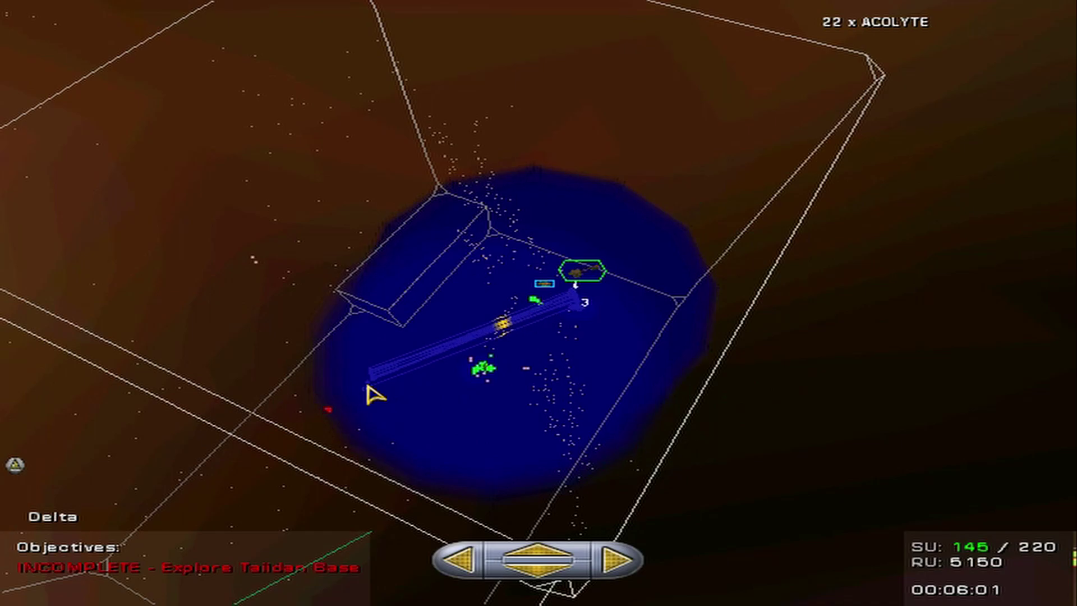
key("space")
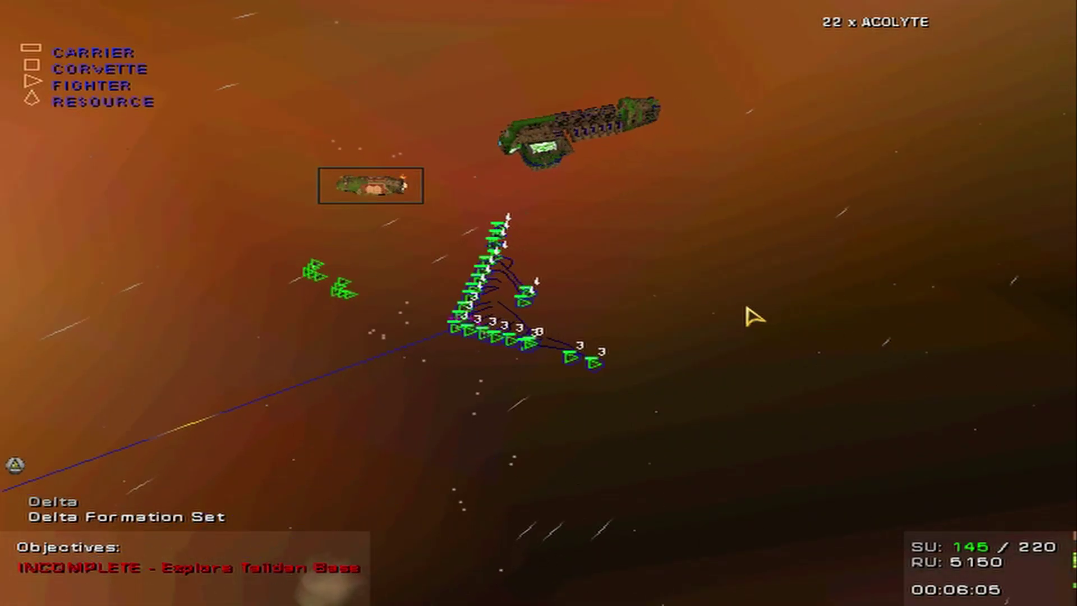
Make eleven Acolytes hotkey group 3 and set them to Claw formation.
key("3")
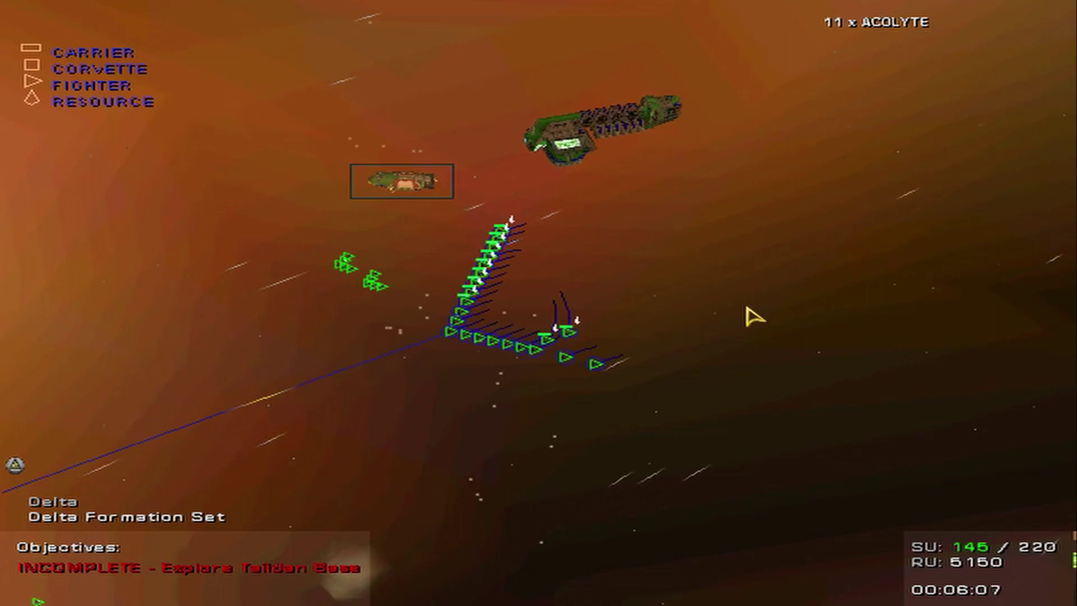
key("F4")
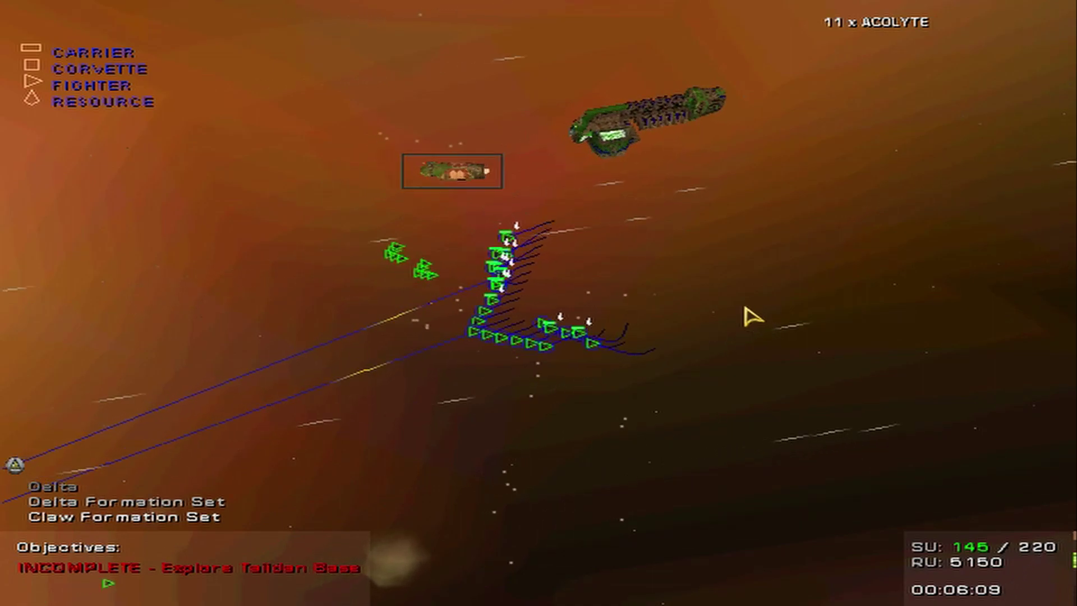
key("3")
key("F4")
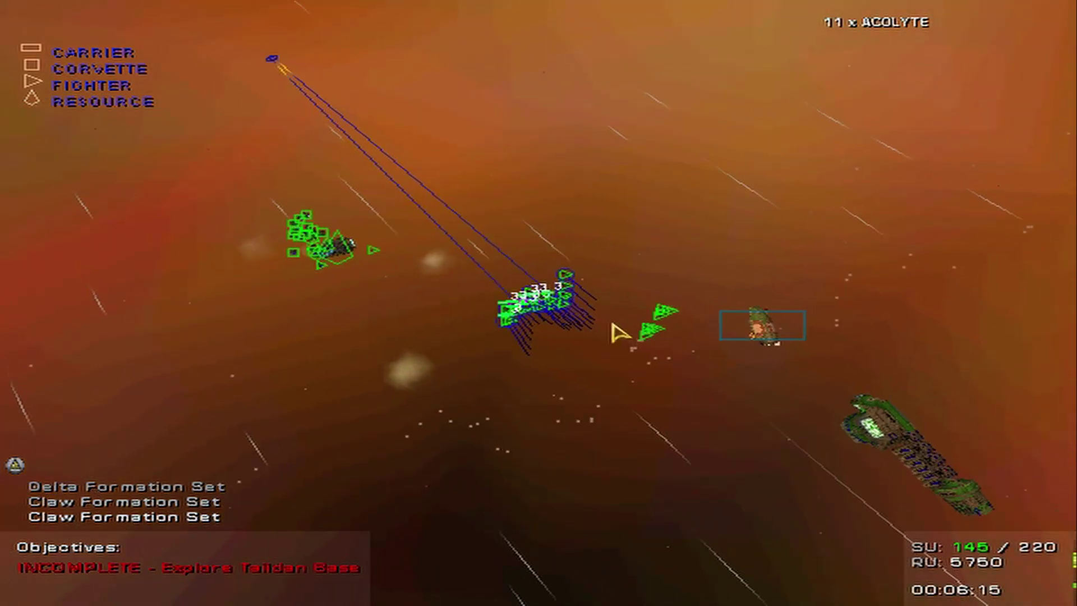
key("space")
key("space")
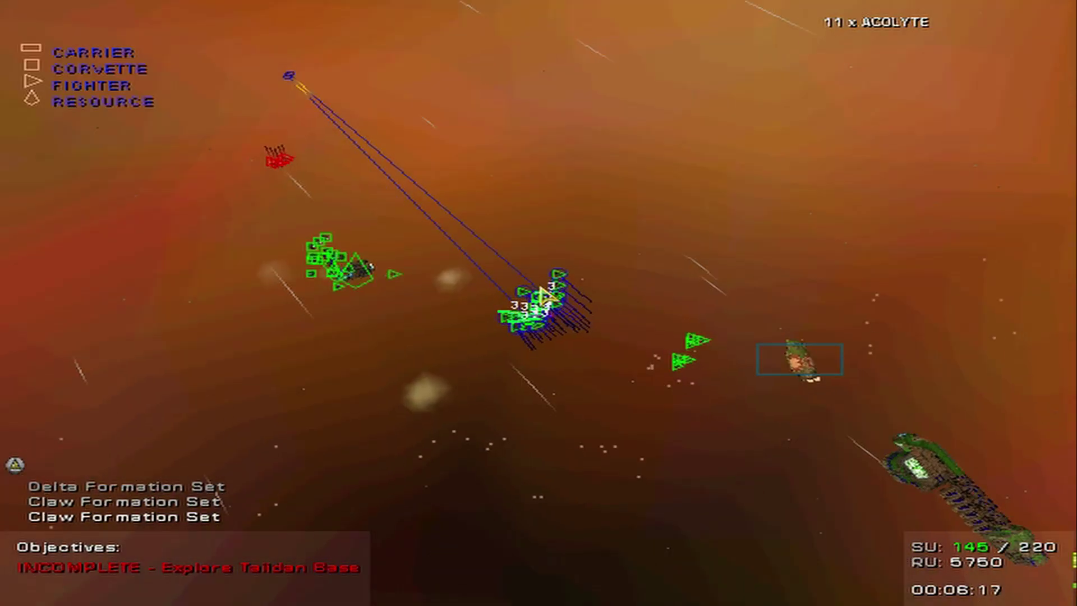
Send the whole 22-Acolyte wing to attack the enemy interceptors.
left_click_drag(430, 214, 620, 373)
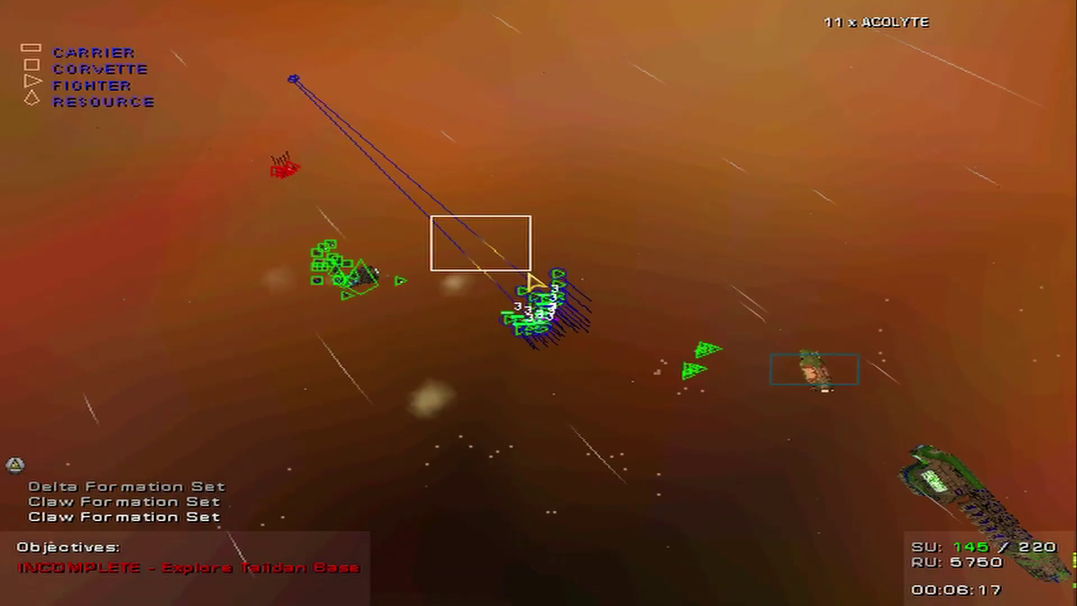
left_click(353, 236)
scroll(395, 240, "up", 3)
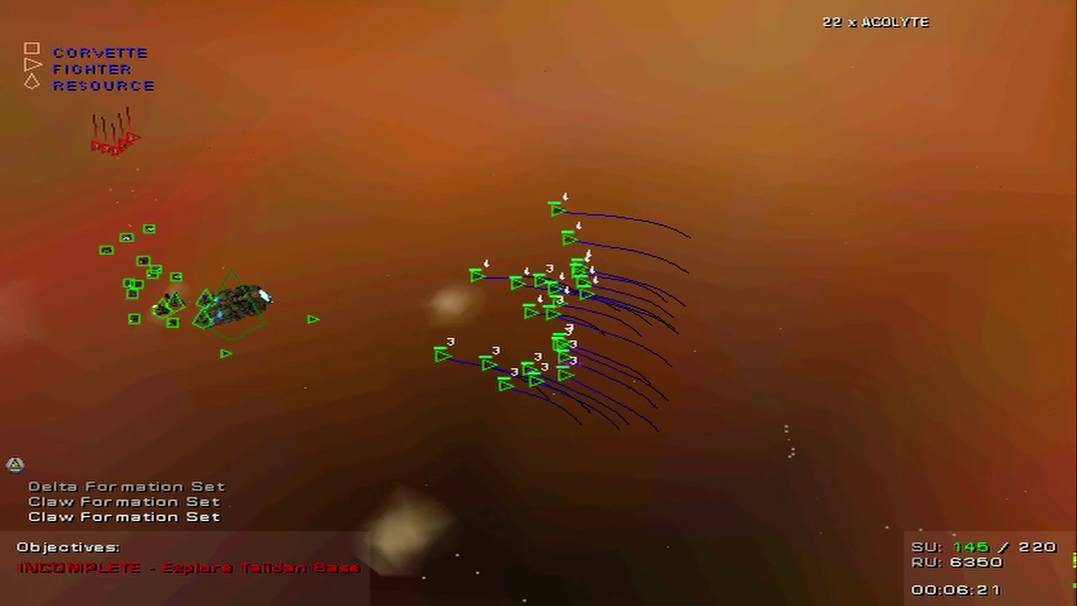
Select the ACV corvette group 5 and focus the view on their fight.
key("5")
key("f")
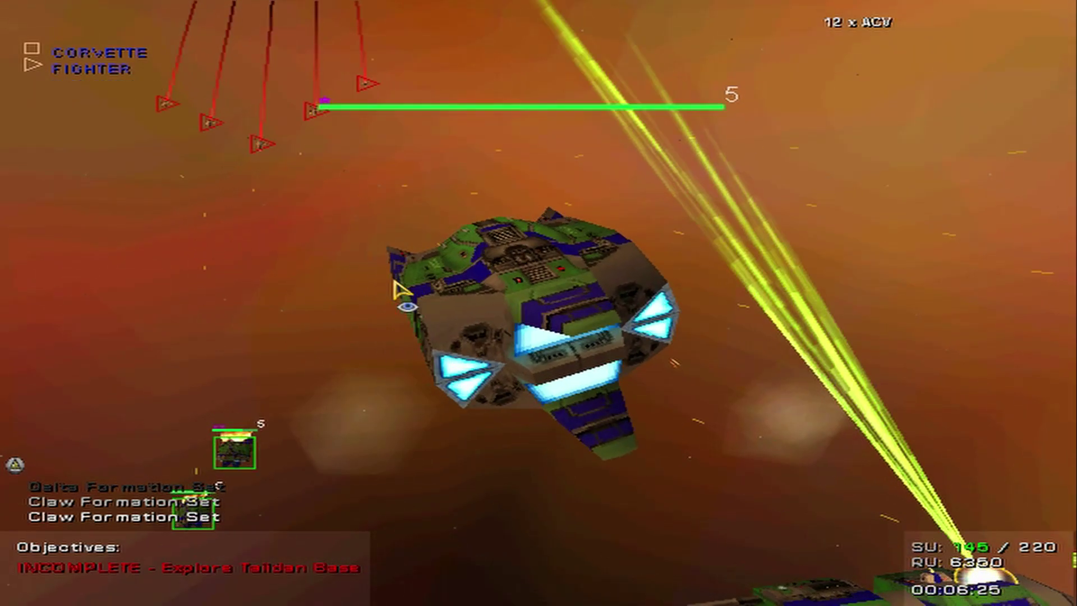
scroll(512, 301, "down", 5)
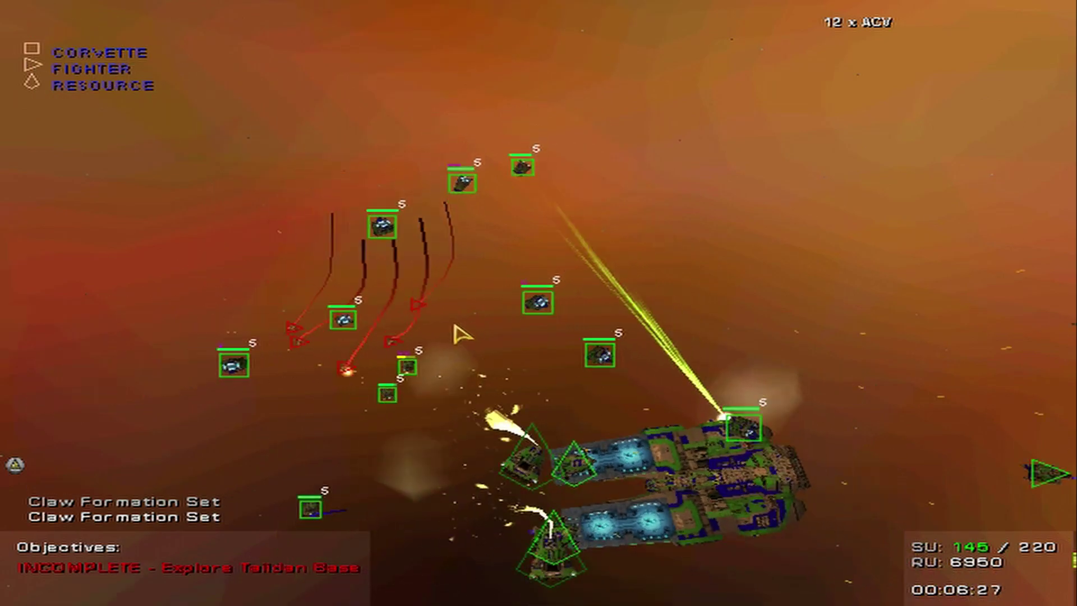
scroll(471, 337, "down", 3)
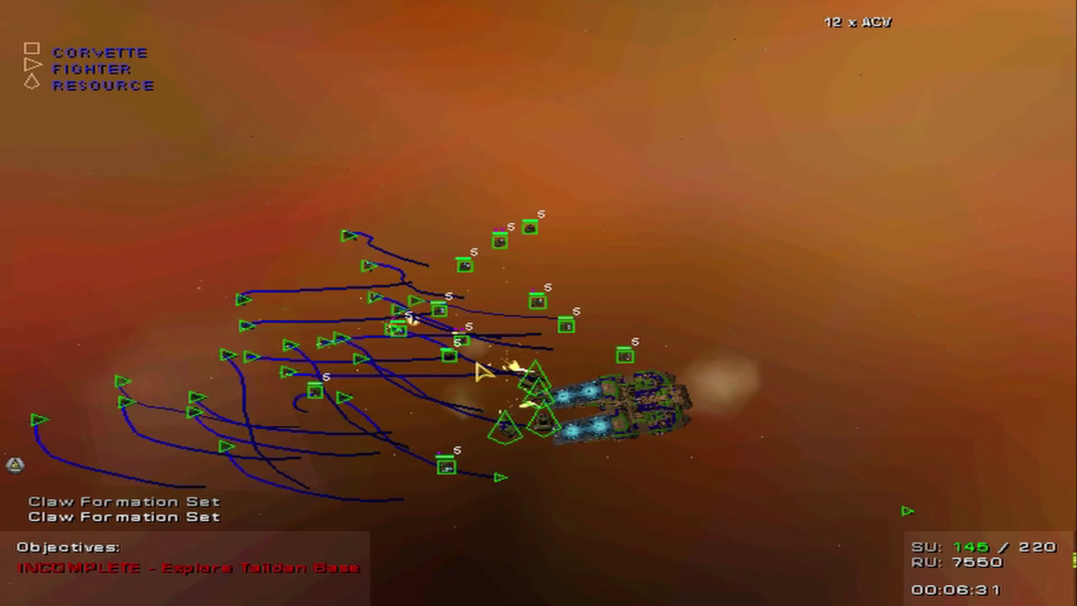
scroll(482, 372, "up", 3)
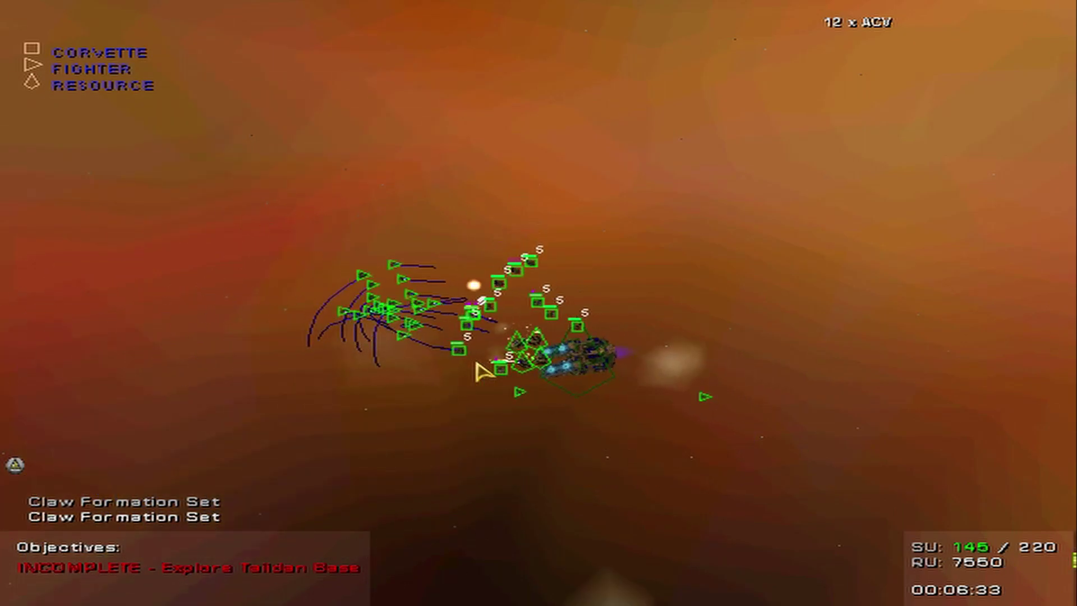
key("space")
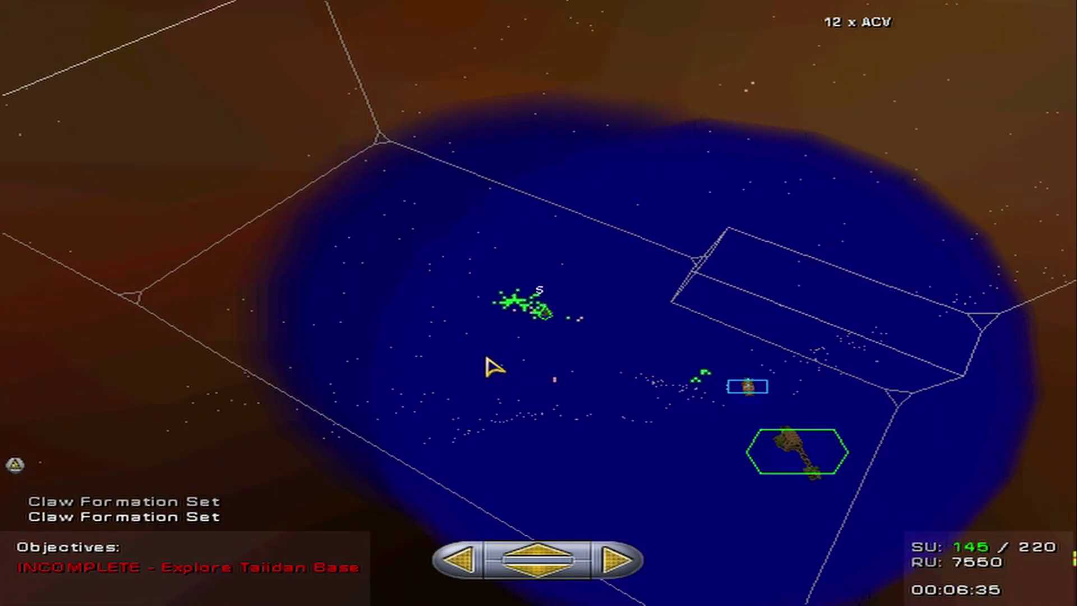
key("space")
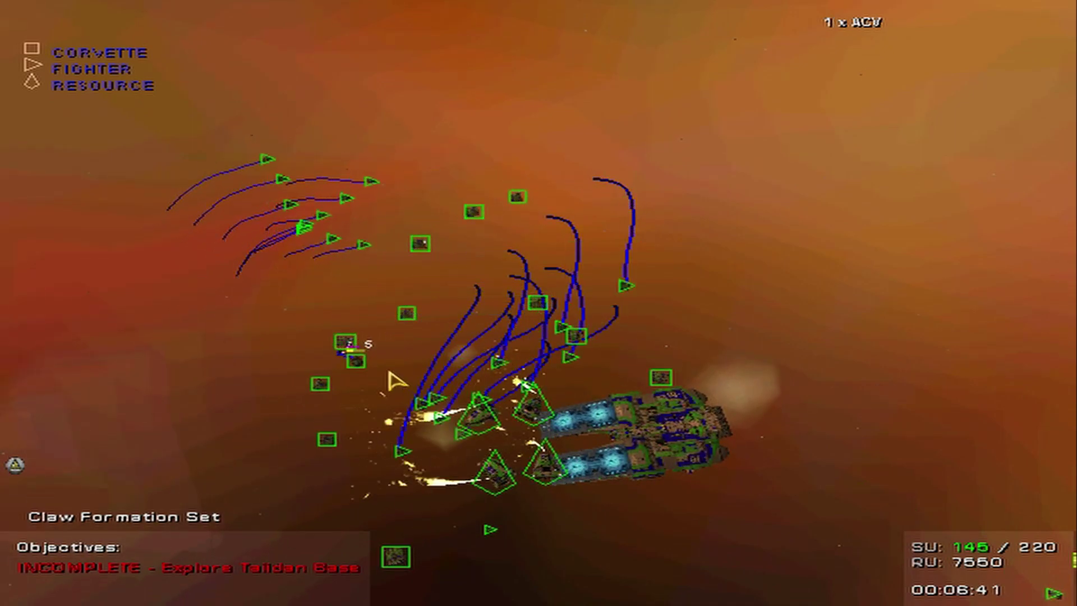
scroll(412, 362, "down", 5)
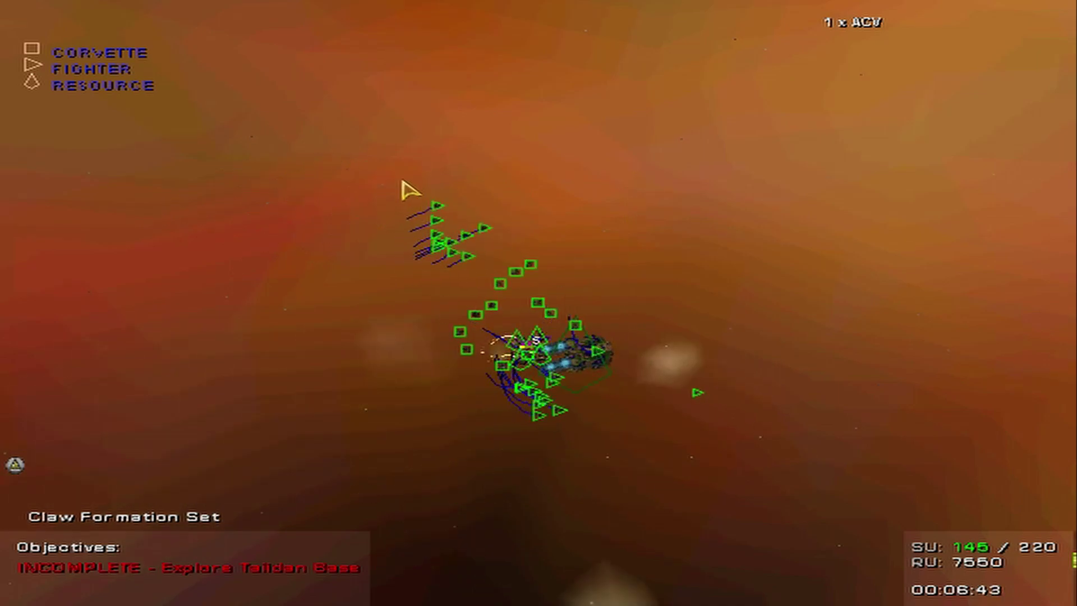
Bring up the Sensors Manager overview of the surrounding nebula.
key("space")
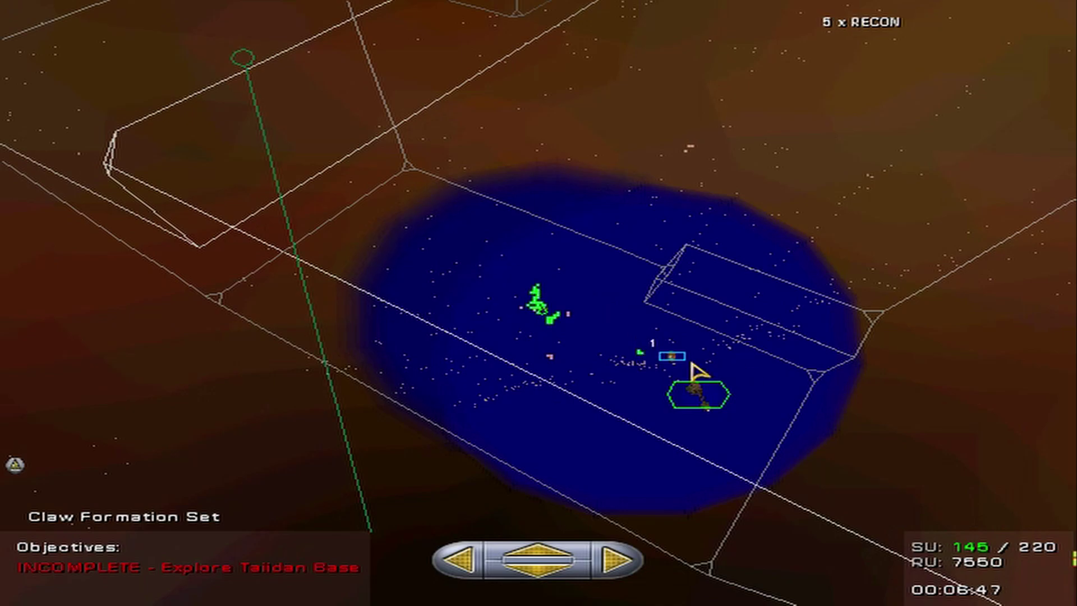
Send the five Recons to a far point across the nebula and start a second move order.
key("m")
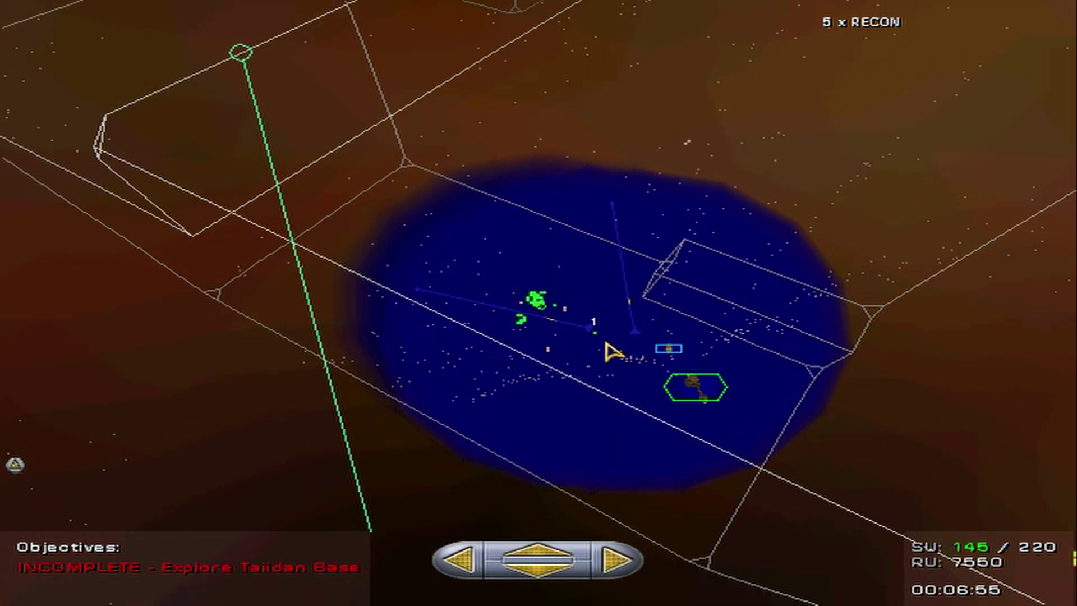
scroll(608, 348, "down", 5)
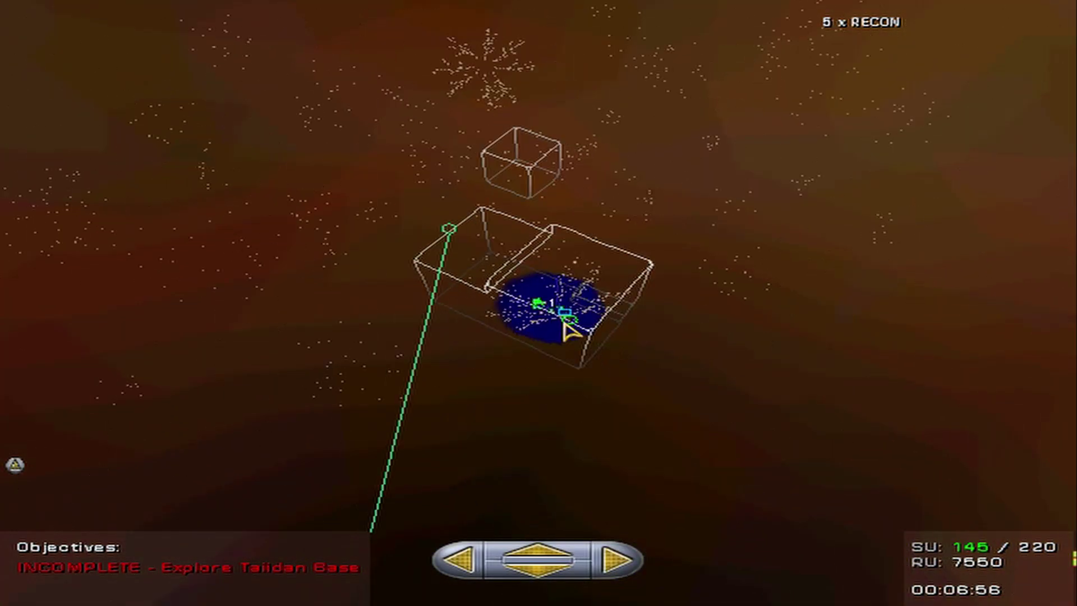
left_click(455, 251)
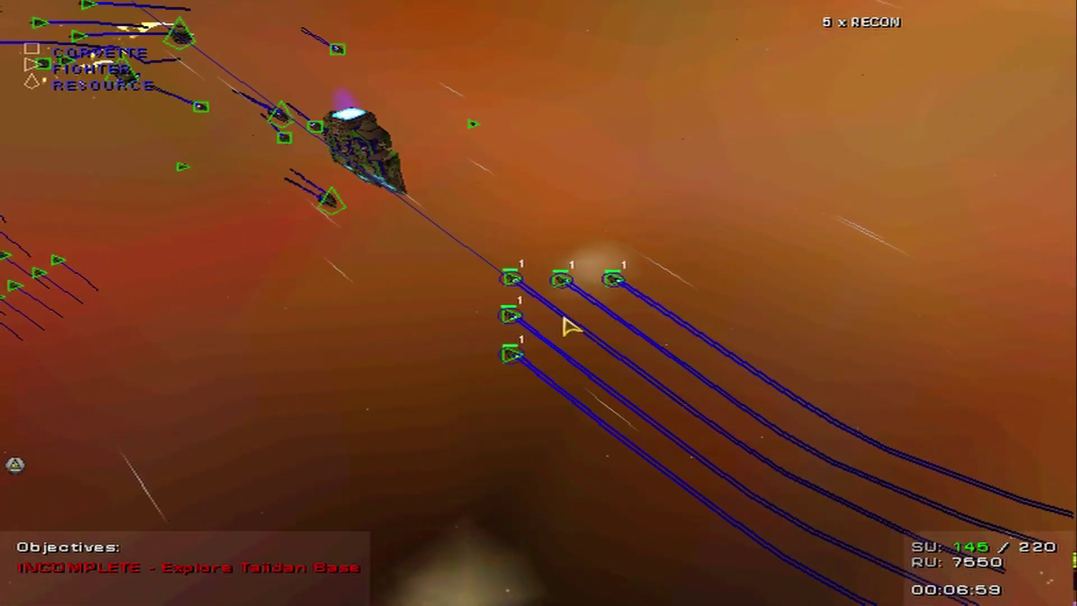
scroll(522, 290, "up", 5)
scroll(533, 299, "down", 3)
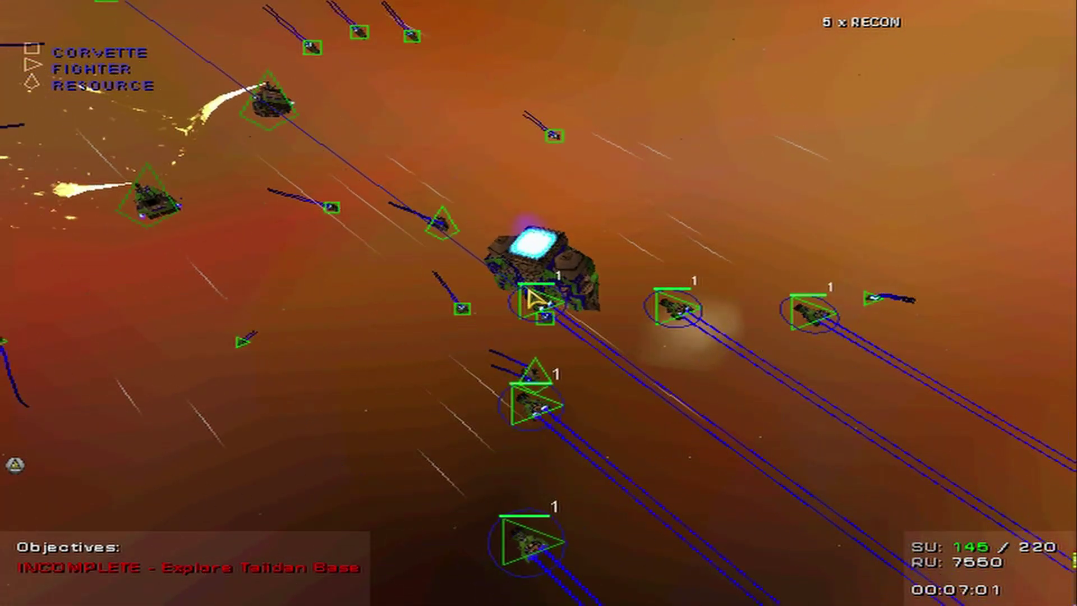
scroll(531, 299, "down", 4)
scroll(539, 334, "up", 3)
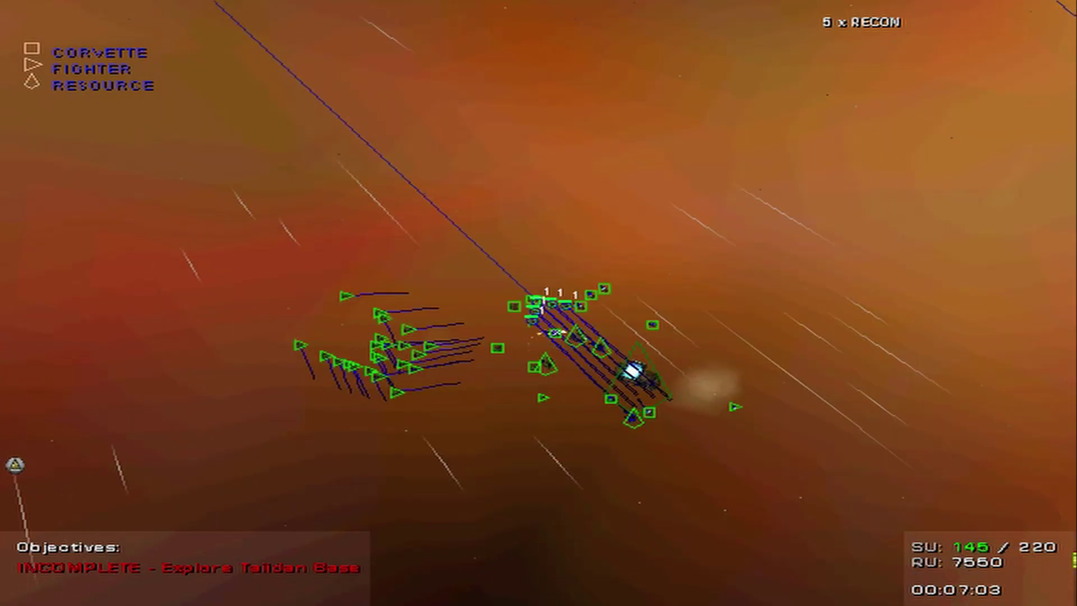
scroll(539, 334, "up", 3)
scroll(539, 333, "up", 3)
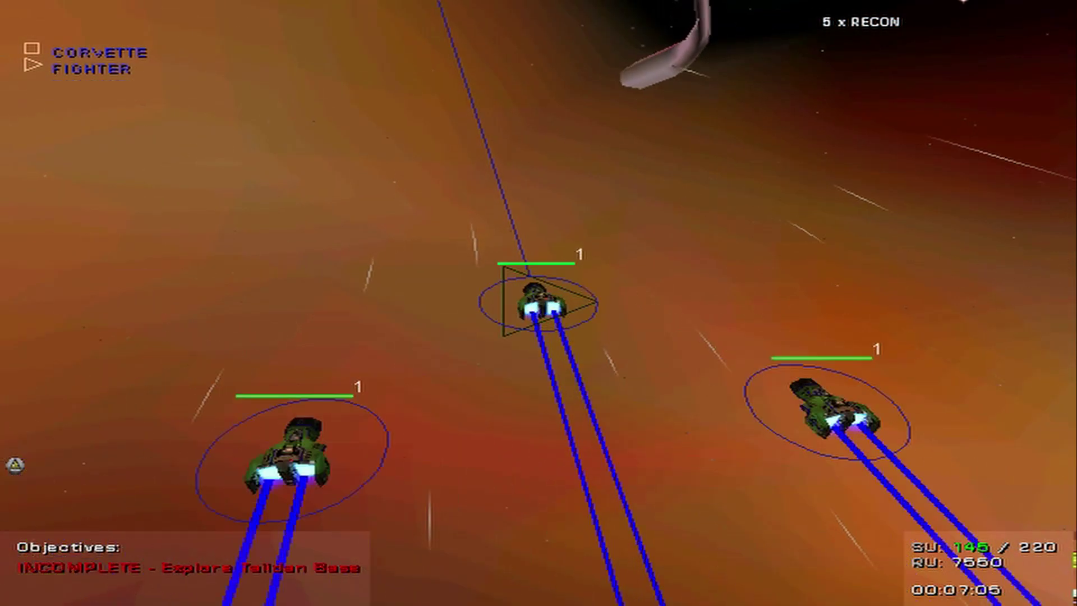
scroll(539, 334, "up", 3)
scroll(539, 334, "up", 2)
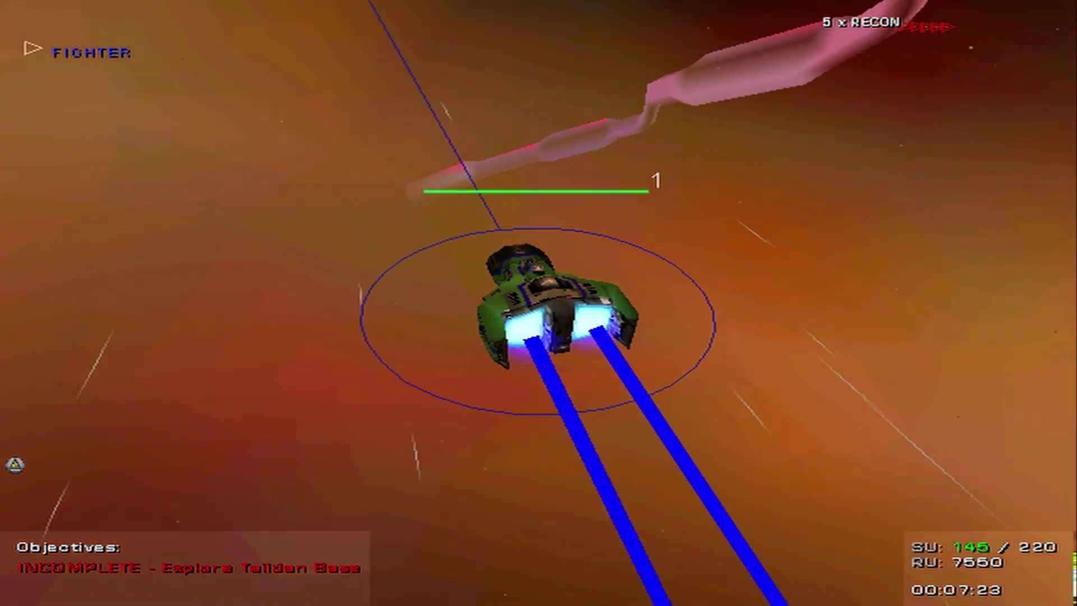
scroll(627, 299, "down", 5)
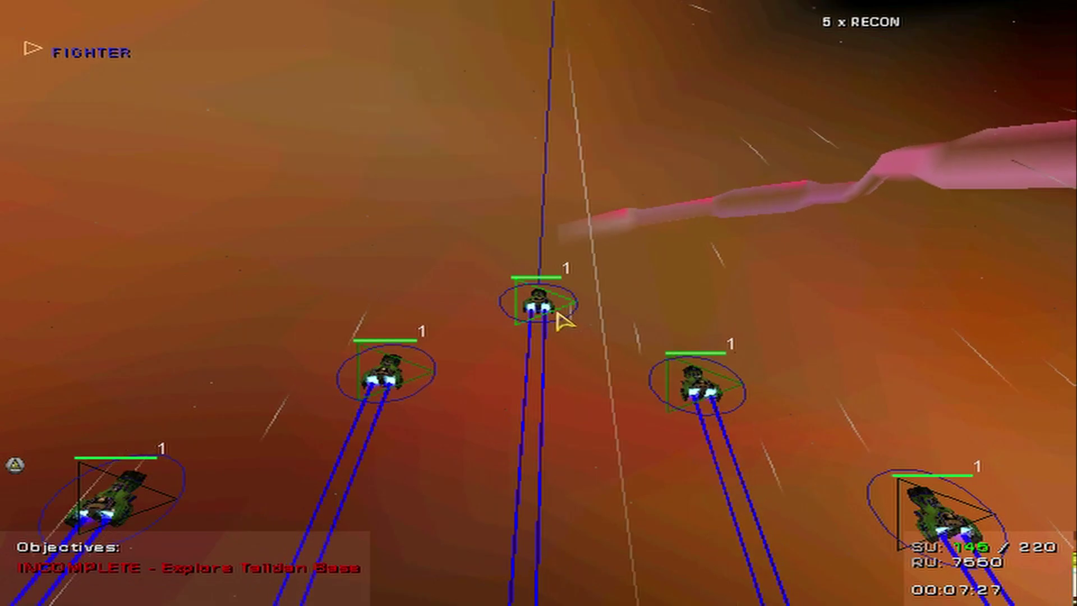
scroll(539, 363, "up", 3)
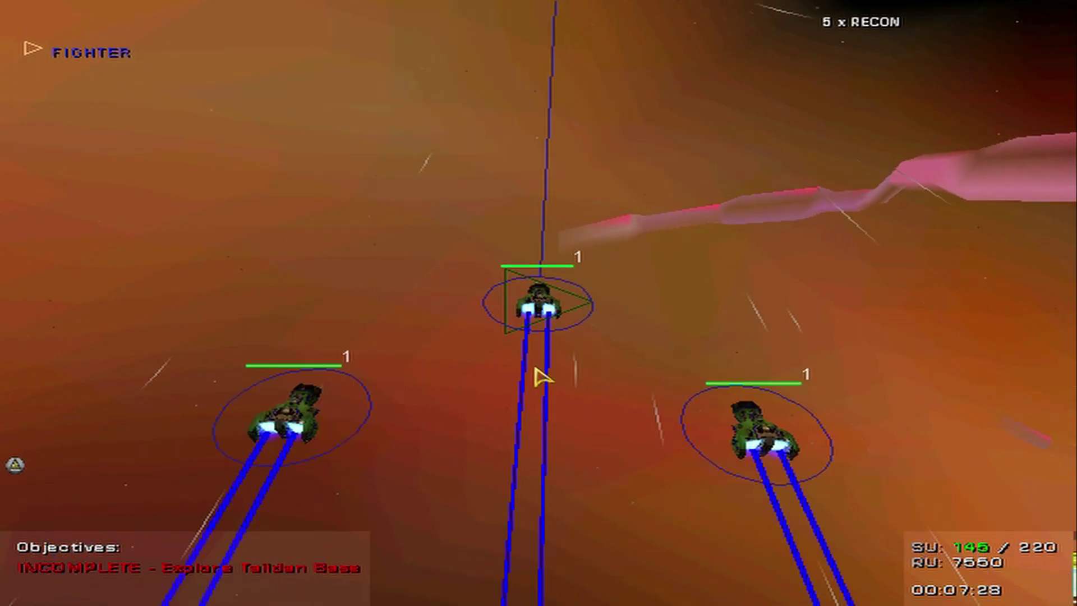
scroll(542, 376, "up", 3)
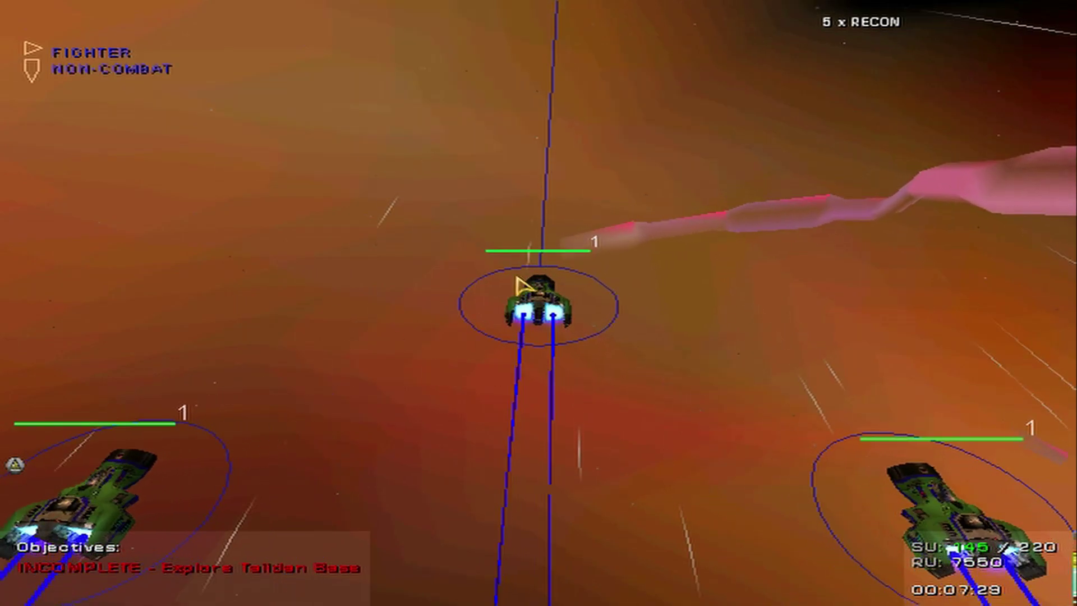
scroll(228, 253, "up", 2)
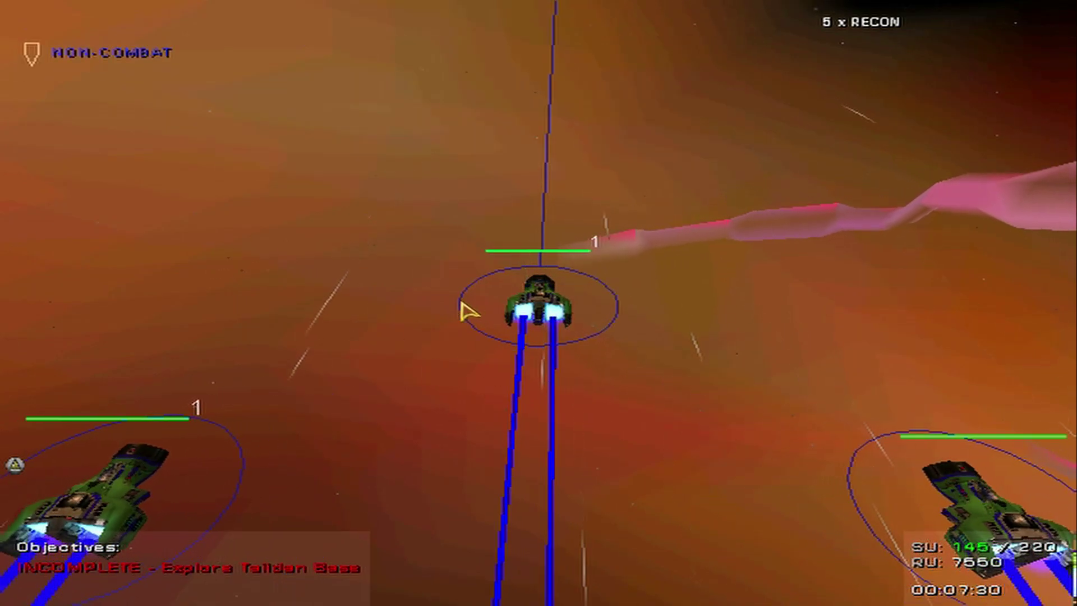
scroll(438, 316, "down", 2)
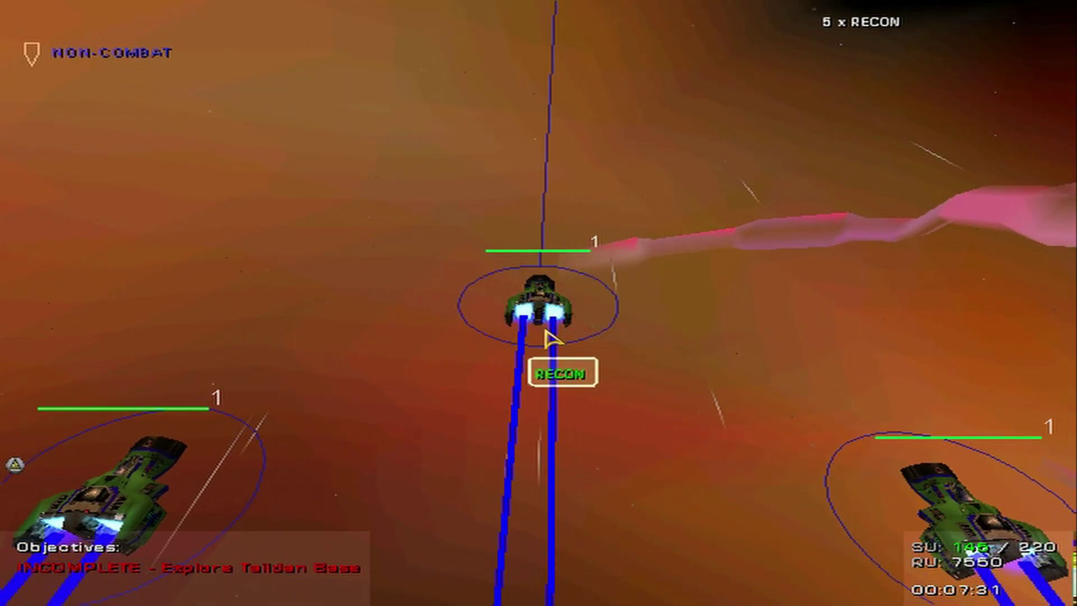
scroll(547, 337, "down", 5)
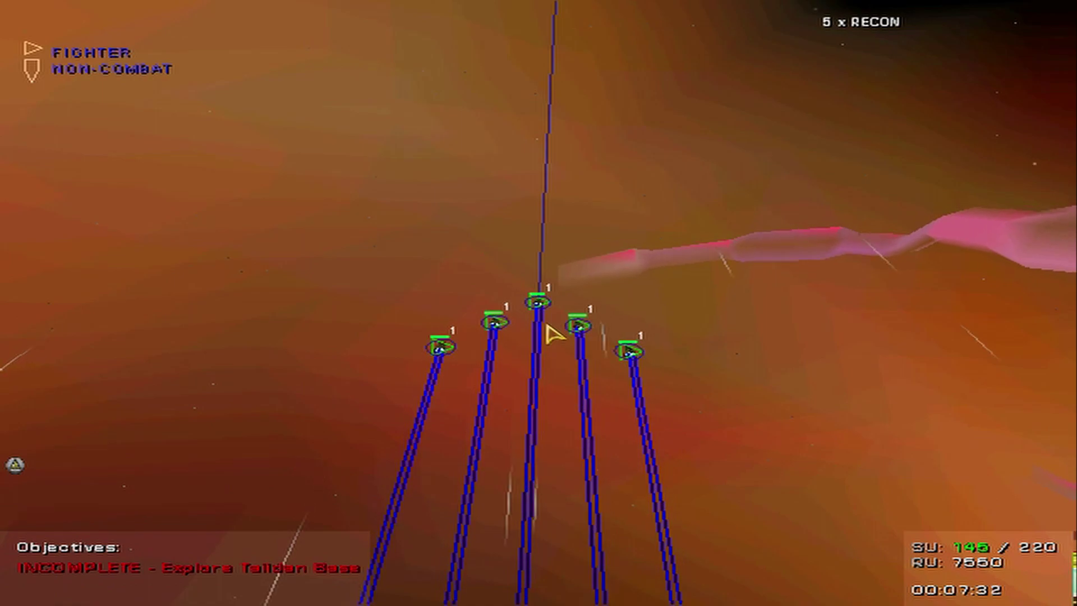
scroll(549, 333, "down", 5)
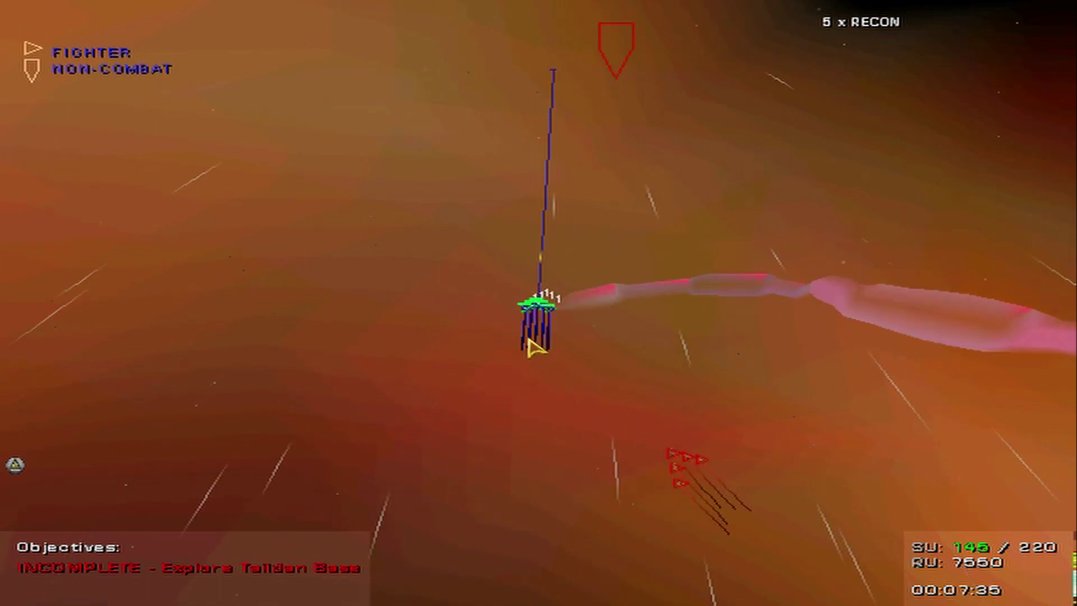
scroll(534, 345, "up", 3)
mouse_move(533, 346)
left_mouse_down()
mouse_move(589, 320)
mouse_move(445, 340)
left_mouse_up()
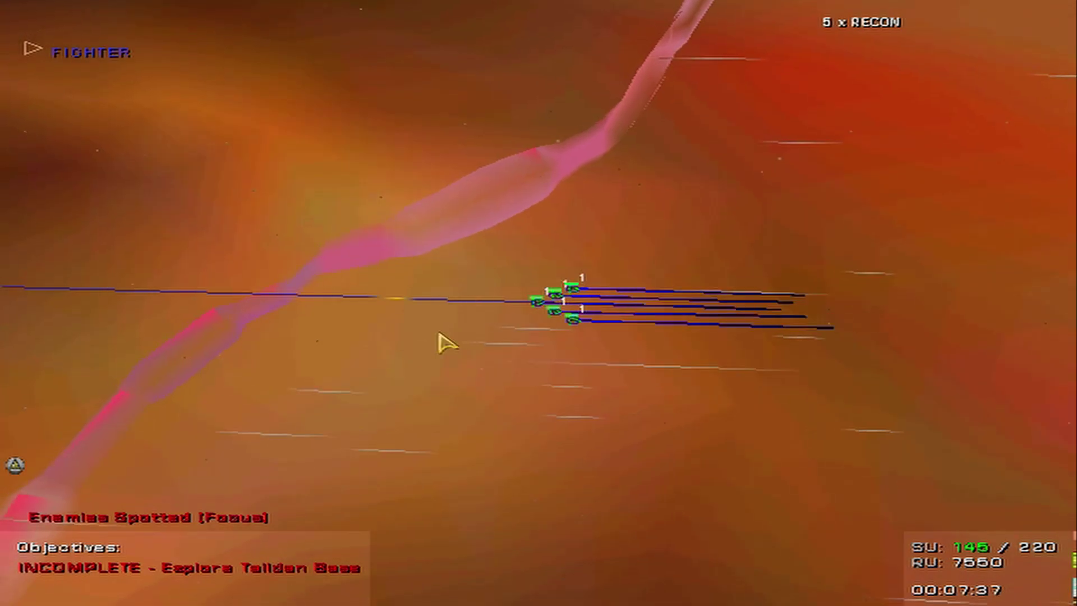
scroll(454, 336, "down", 5)
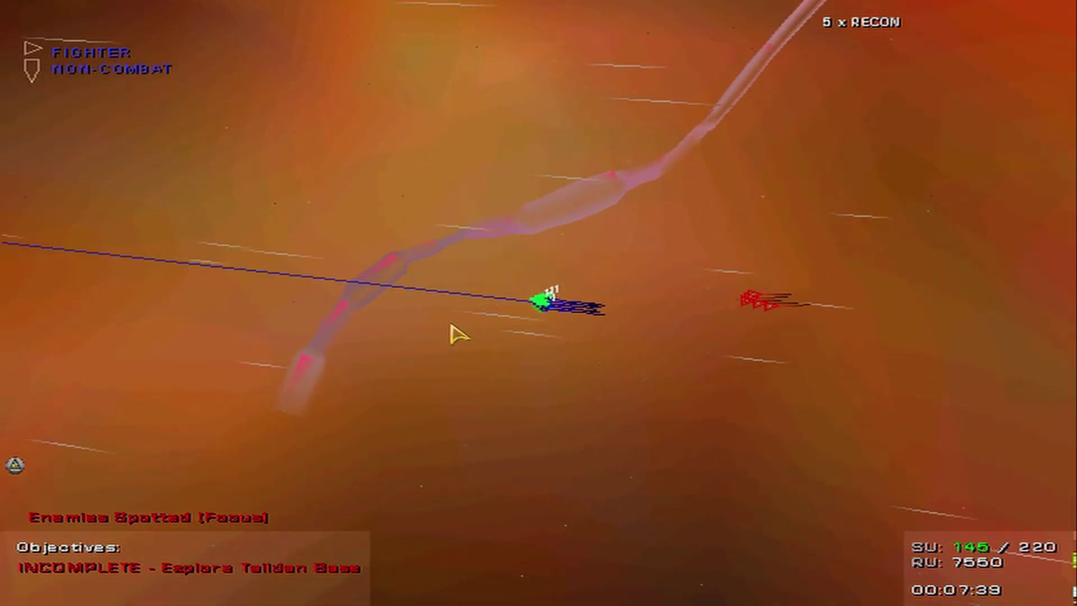
key("m")
key("space")
key("space")
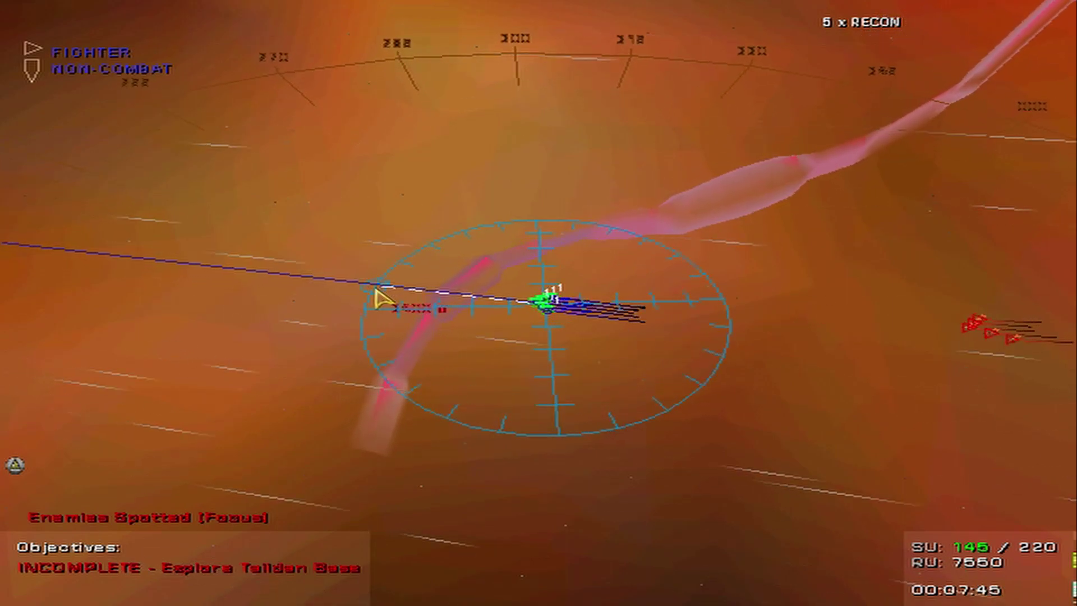
Return to 1x speed, route the Recons to the next nav point and set Delta formation.
key("bracketleft")
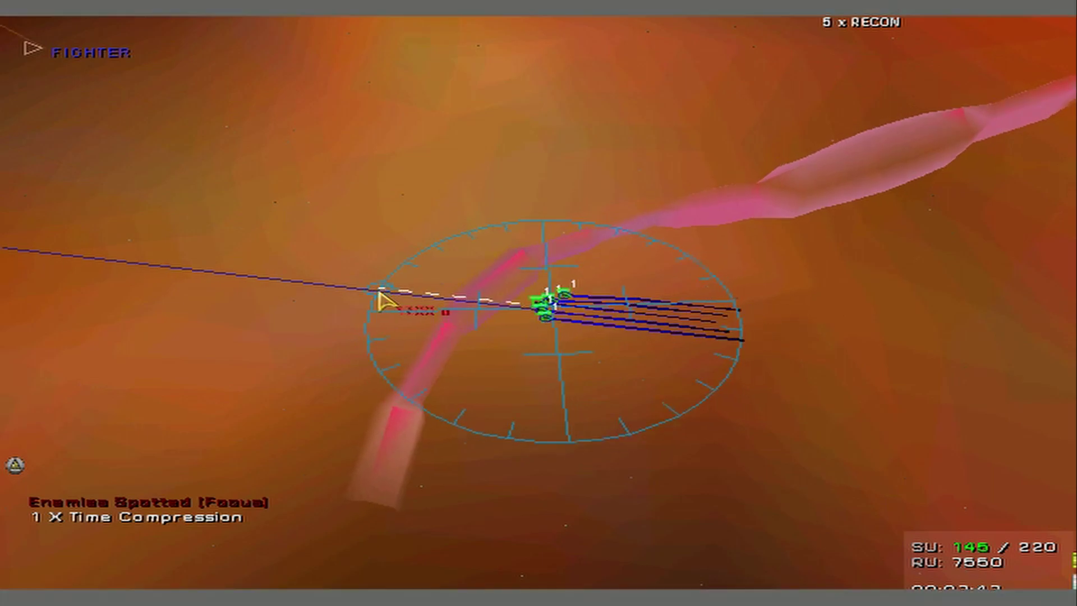
left_click(394, 301)
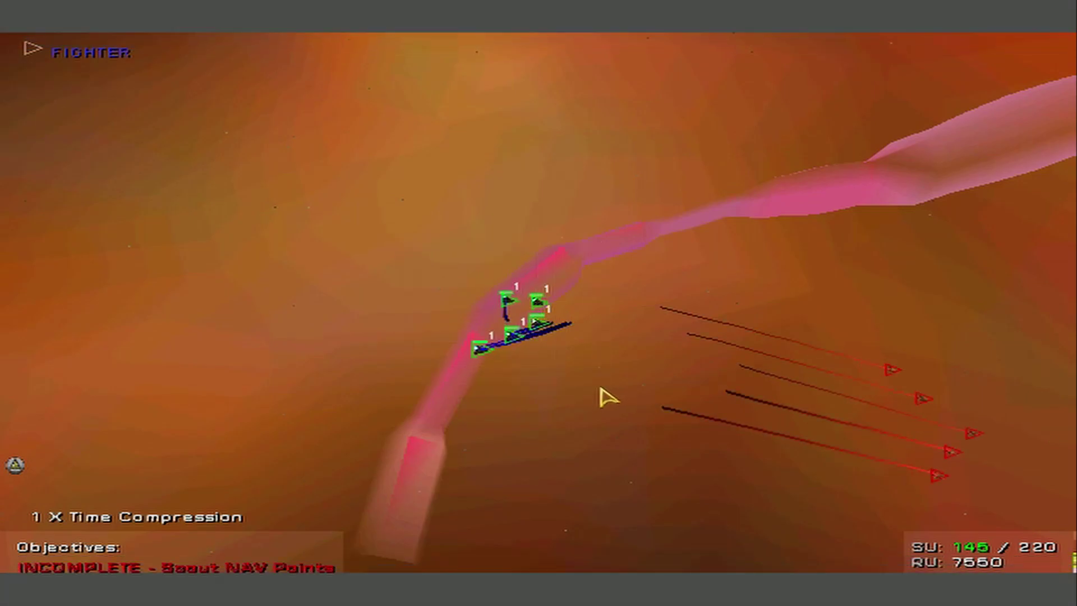
key("space")
left_click(661, 297)
key("space")
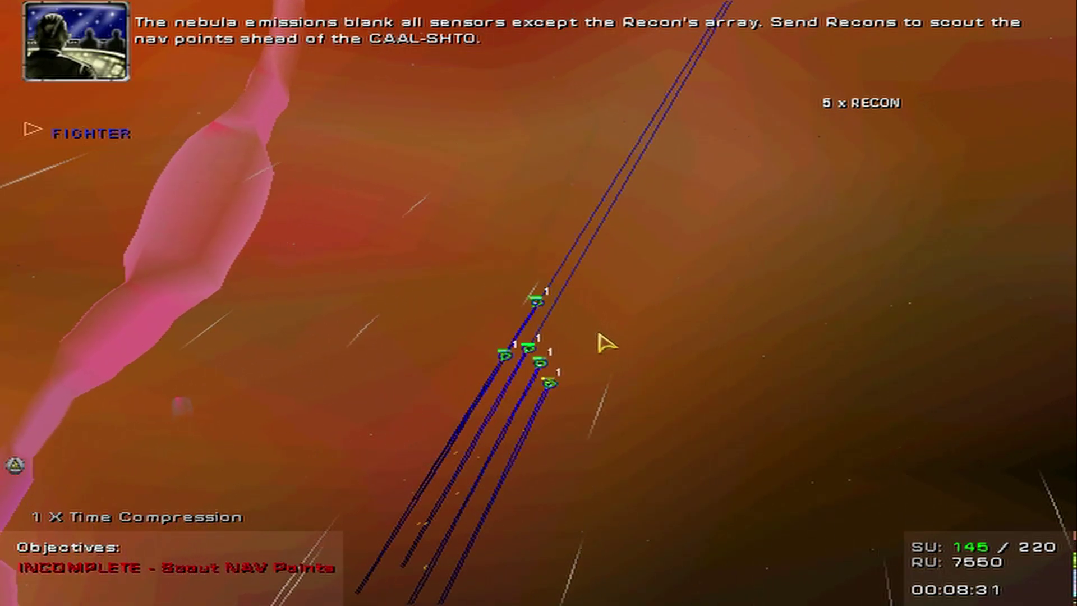
key("F1")
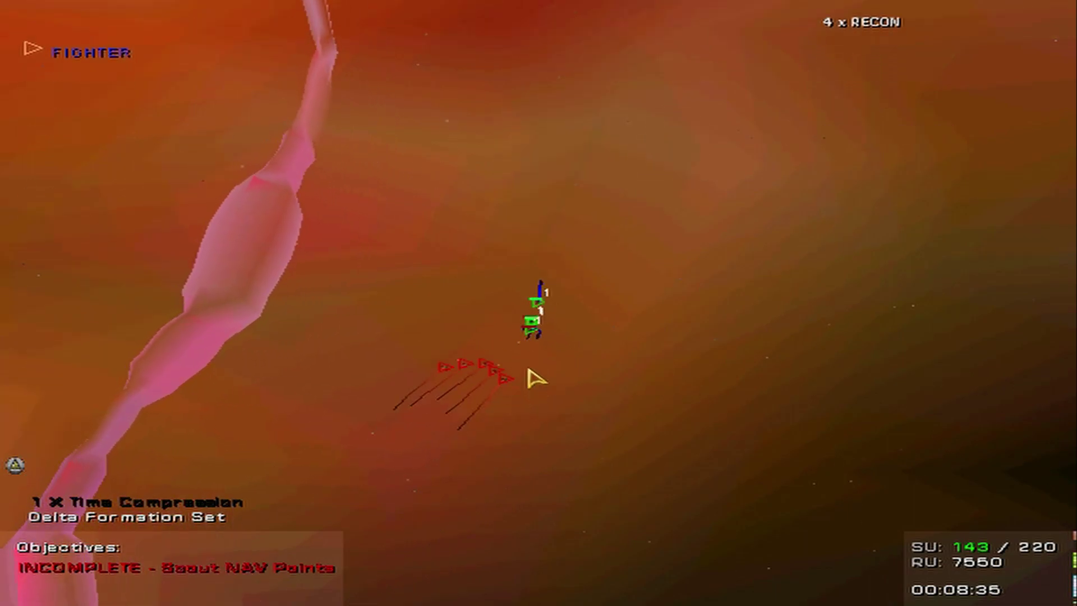
key("b")
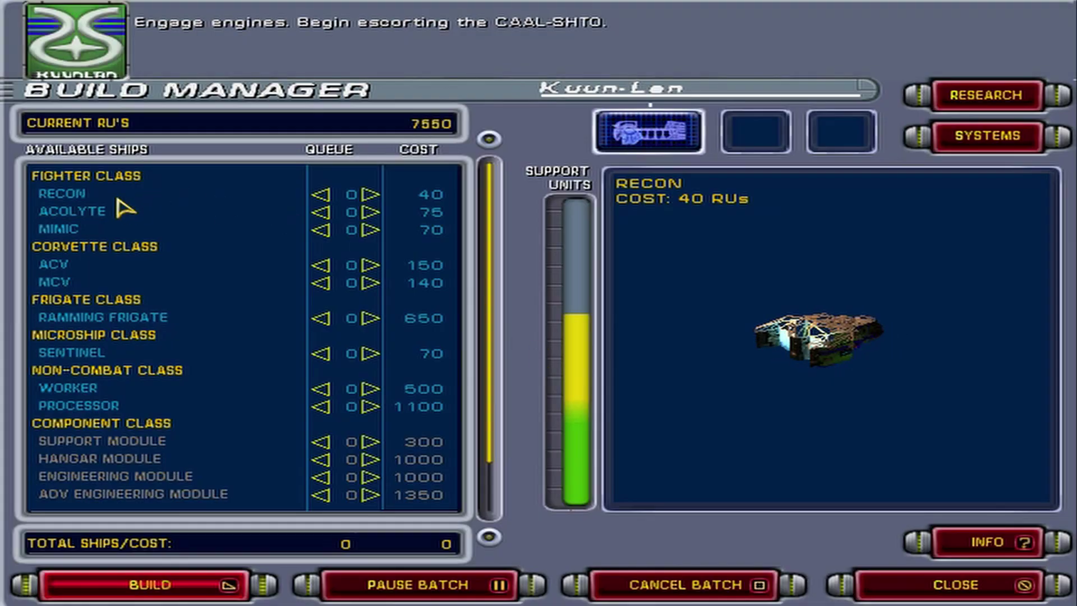
Queue five Recons in the Build Manager and return to the command ship view.
double_click(118, 200)
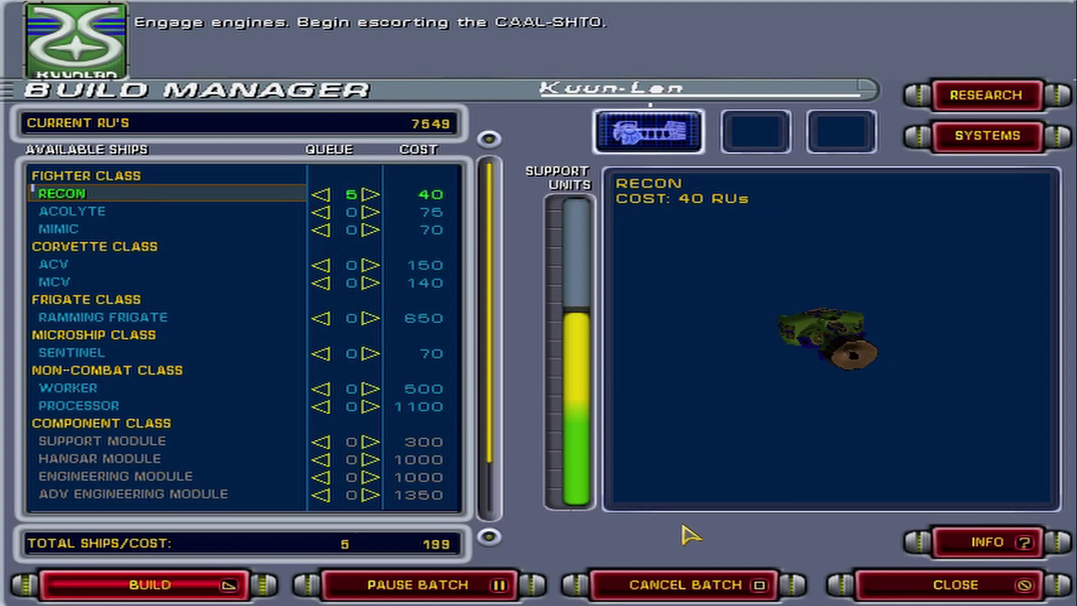
left_click(908, 590)
key("Home")
left_click_drag(517, 305, 645, 349)
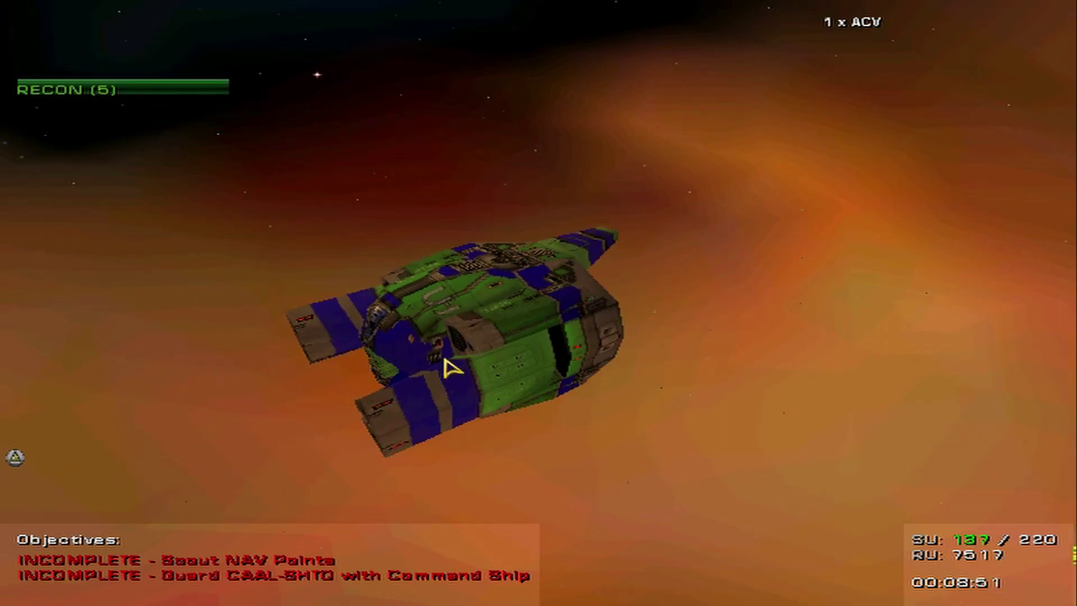
scroll(474, 365, "down", 5)
Select the fighter group near the ACVs and bring it into view.
left_click_drag(444, 190, 667, 391)
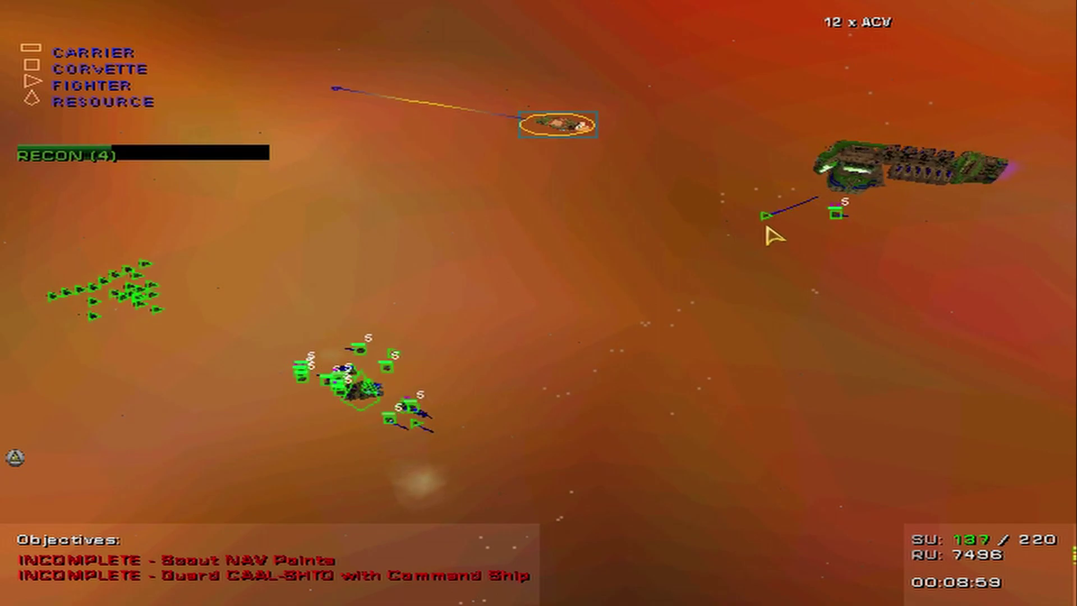
left_click_drag(648, 157, 648, 156)
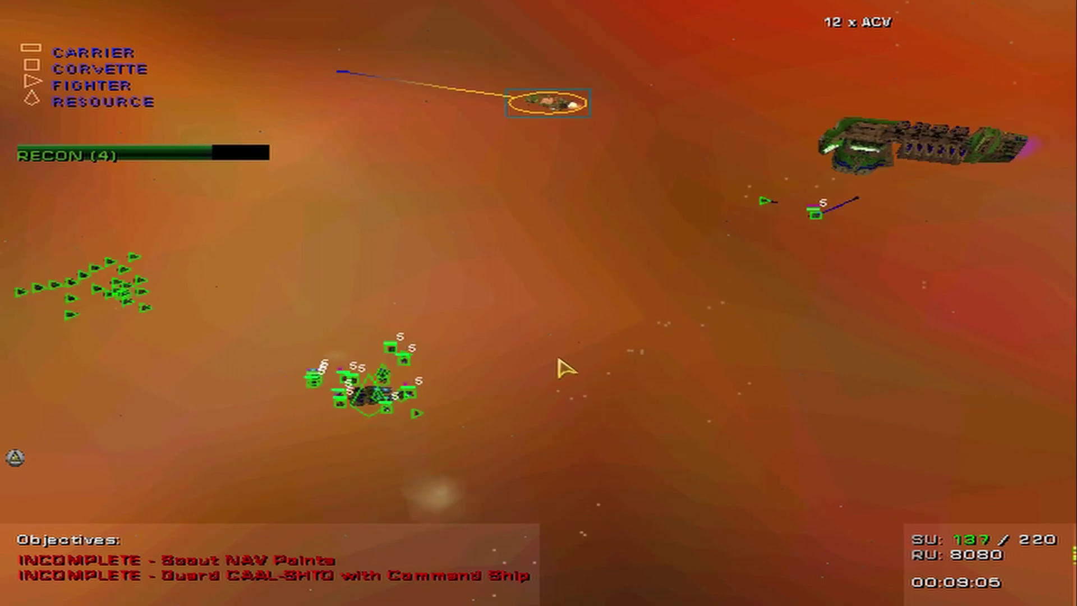
middle_click(548, 109)
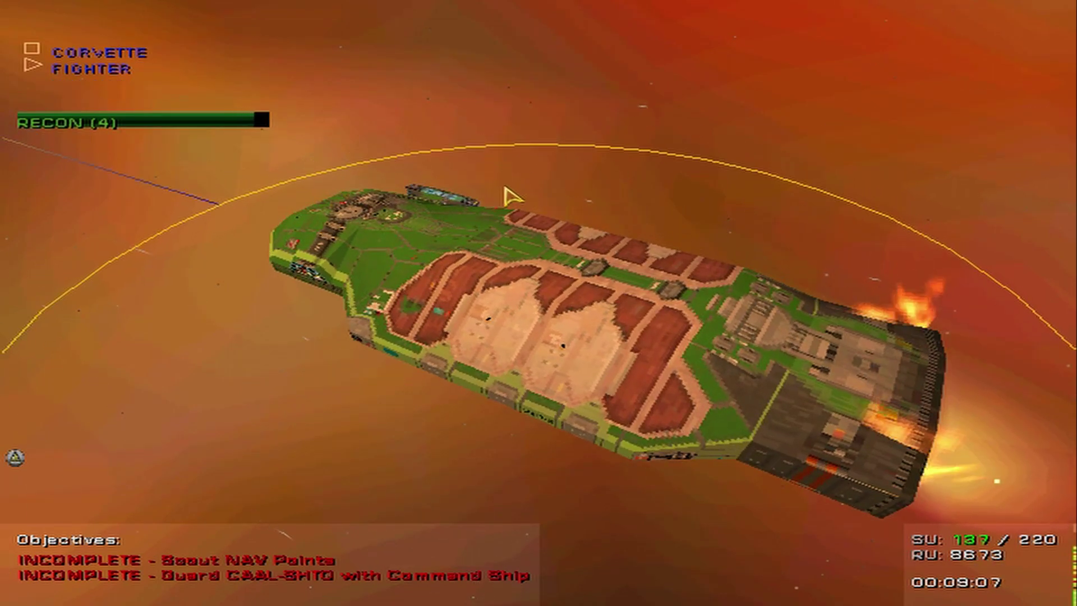
key("Escape")
key("Escape")
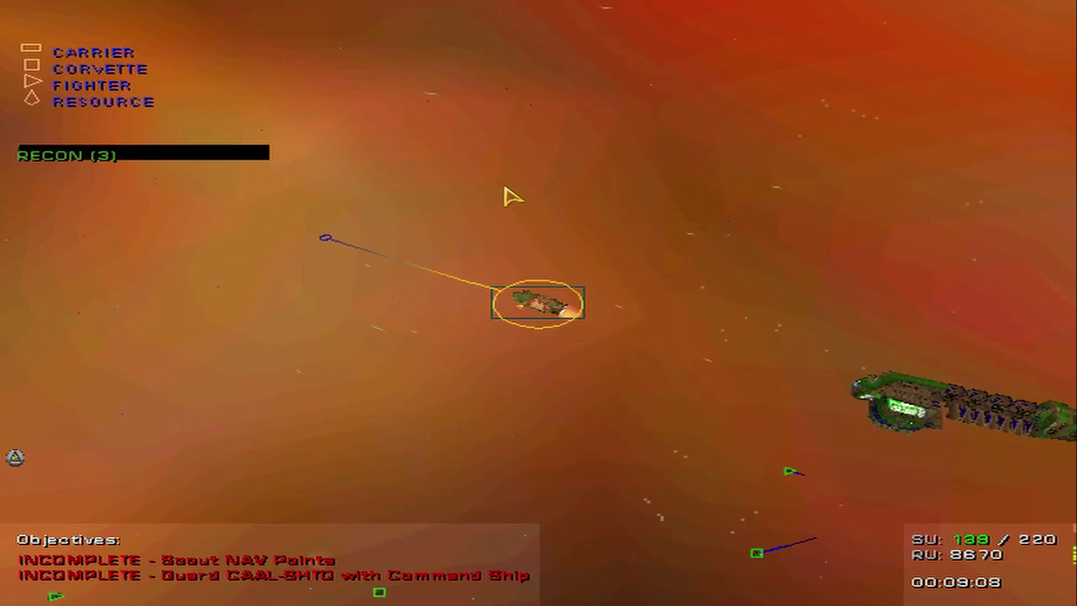
mouse_move(509, 196)
left_mouse_down()
mouse_move(589, 202)
mouse_move(208, 337)
left_mouse_up()
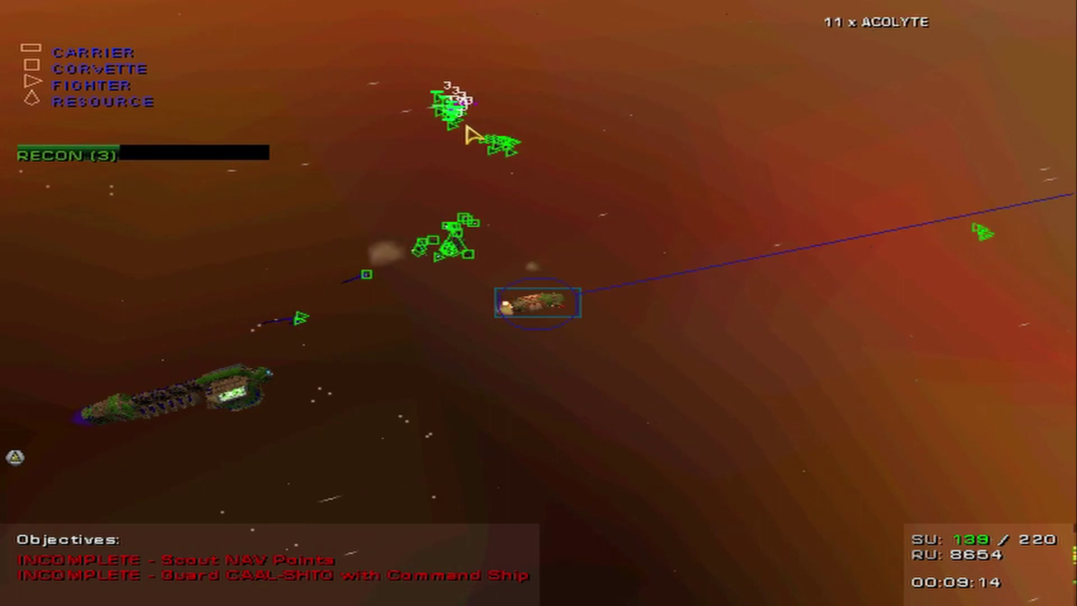
Move the fighter group to a new position and bring up the sensors map.
key("m")
left_click(631, 167)
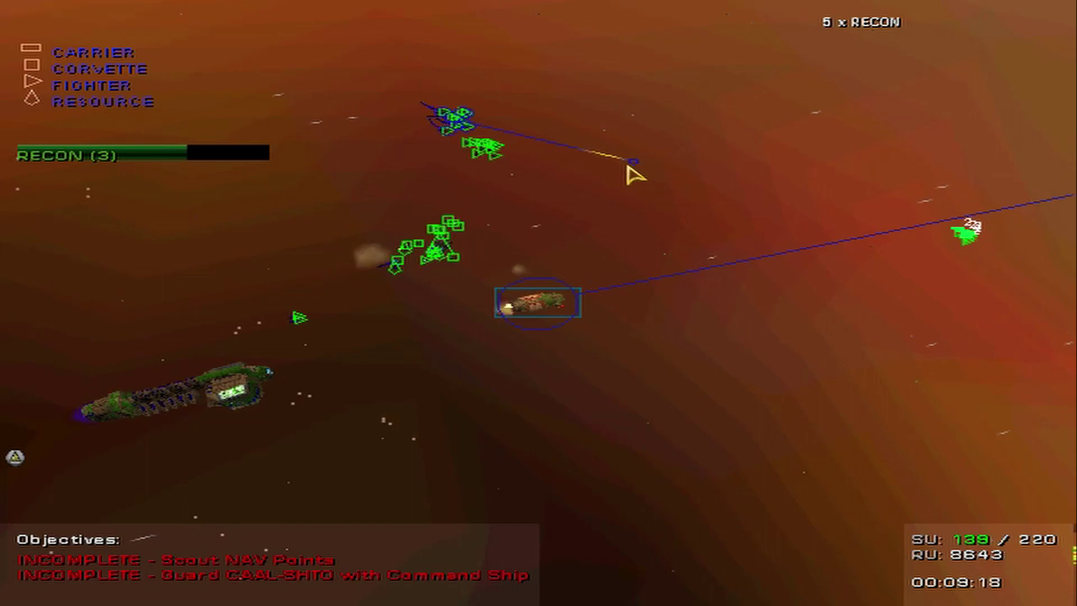
key("space")
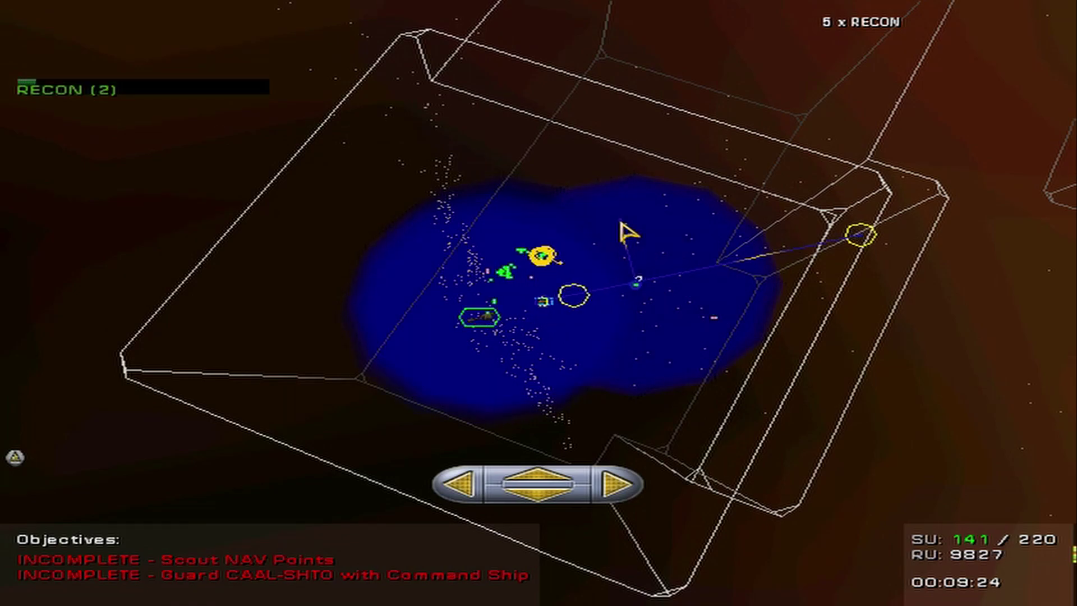
Select the Acolyte group and toggle the sensors map repeatedly to watch the fleet around the command ship.
key("space")
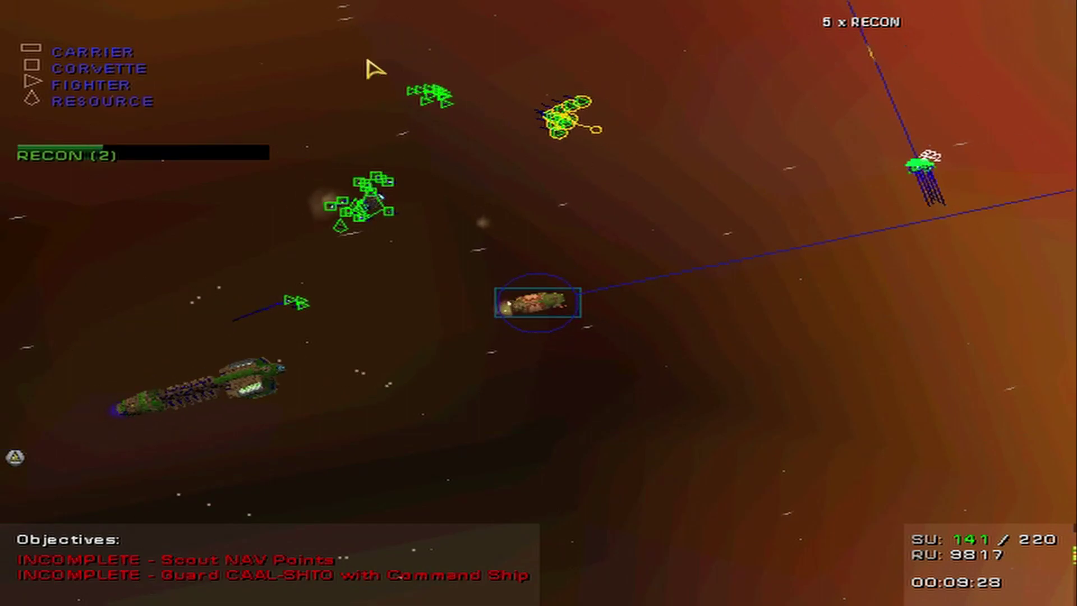
left_click_drag(373, 53, 458, 110)
key("space")
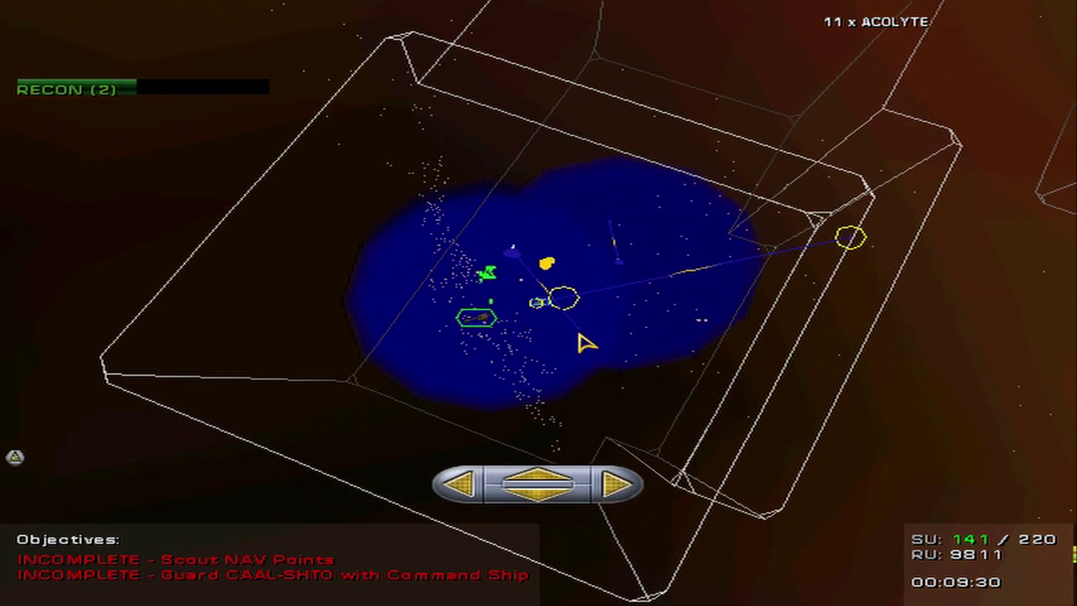
scroll(671, 285, "up", 2)
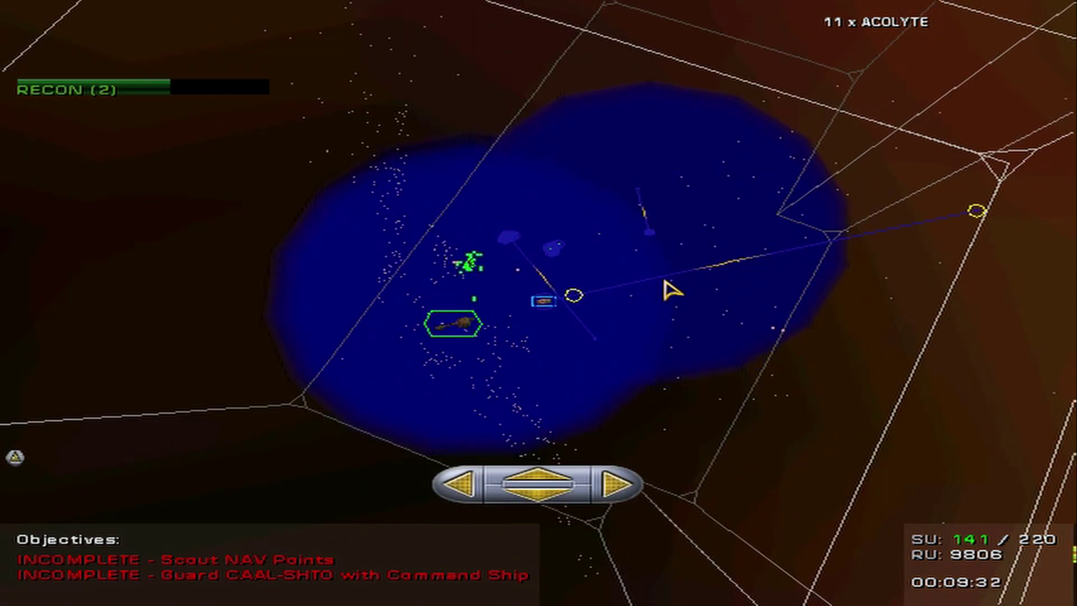
key("space")
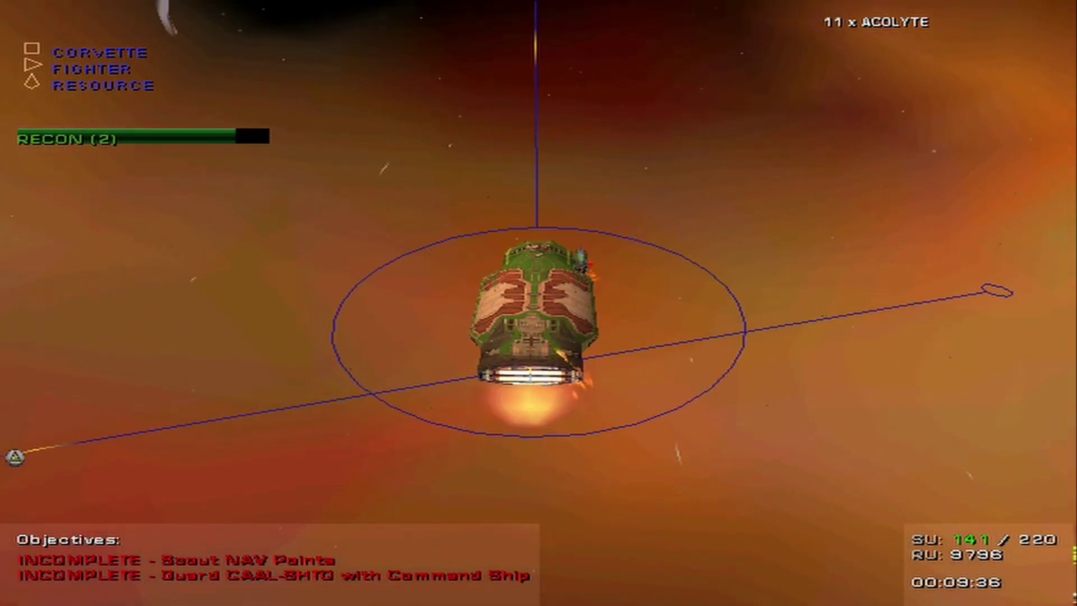
key("space")
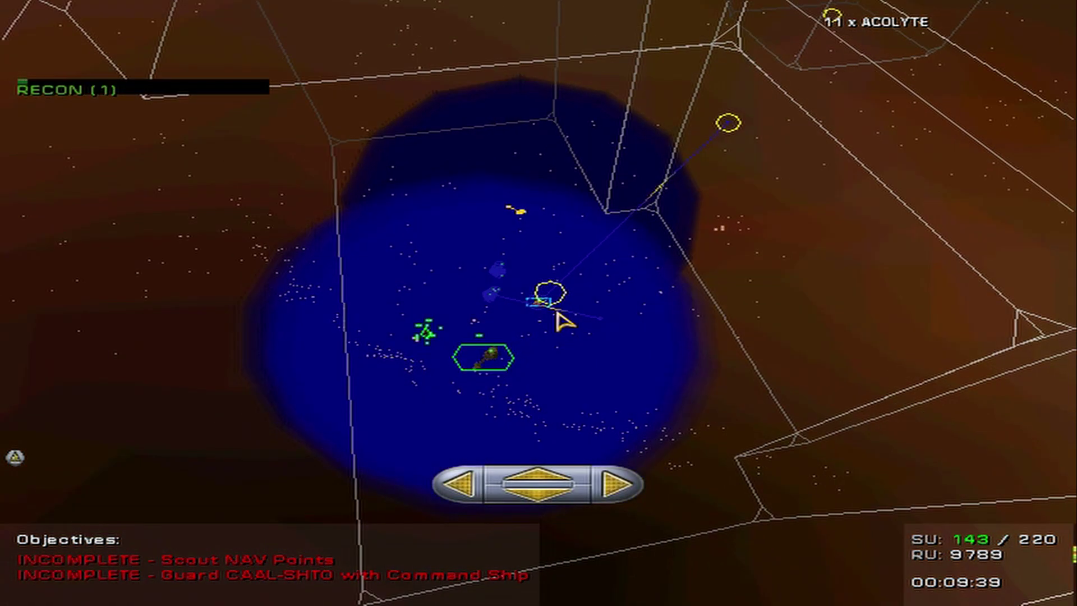
scroll(562, 320, "down", 5)
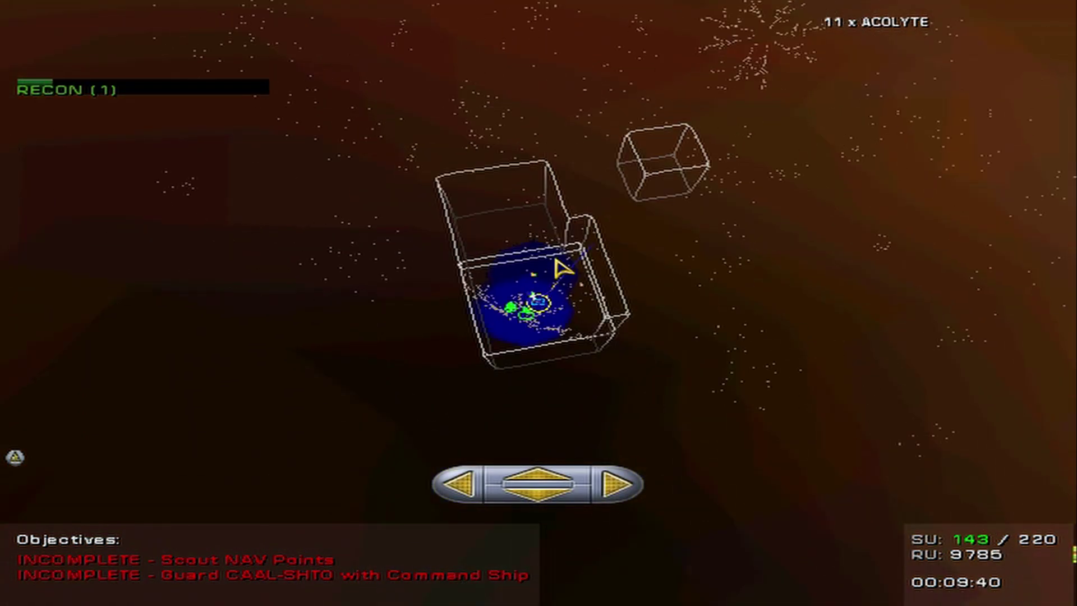
key("space")
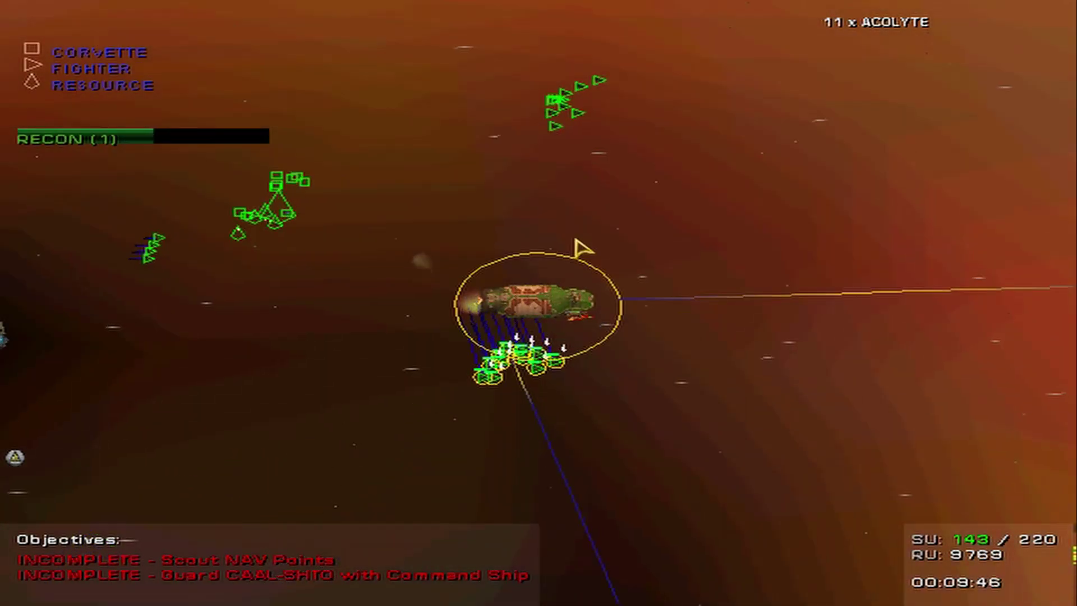
scroll(591, 246, "up", 3)
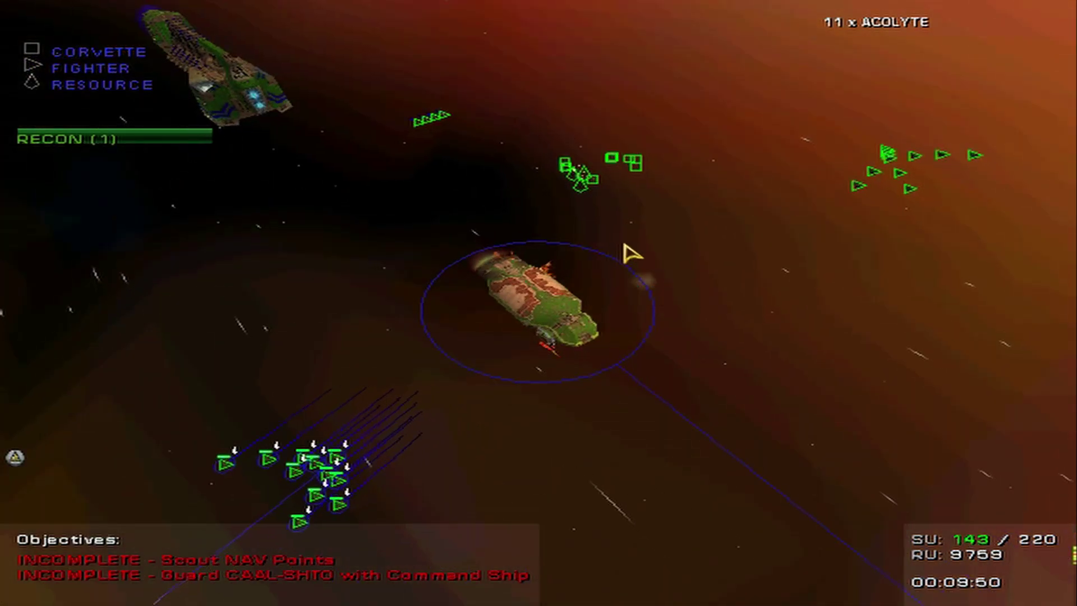
scroll(631, 253, "down", 3)
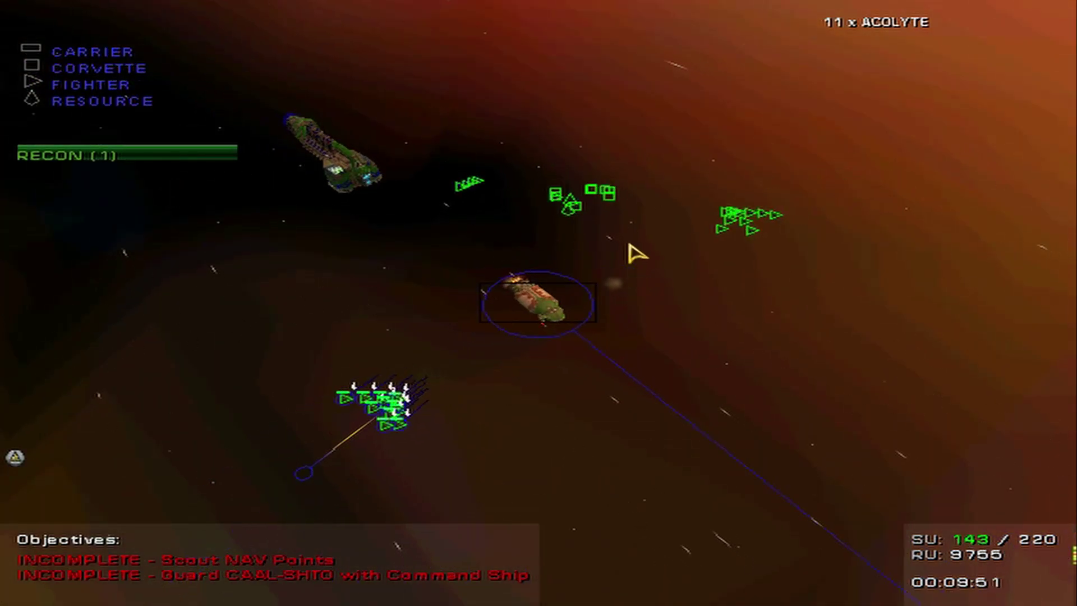
scroll(636, 253, "down", 2)
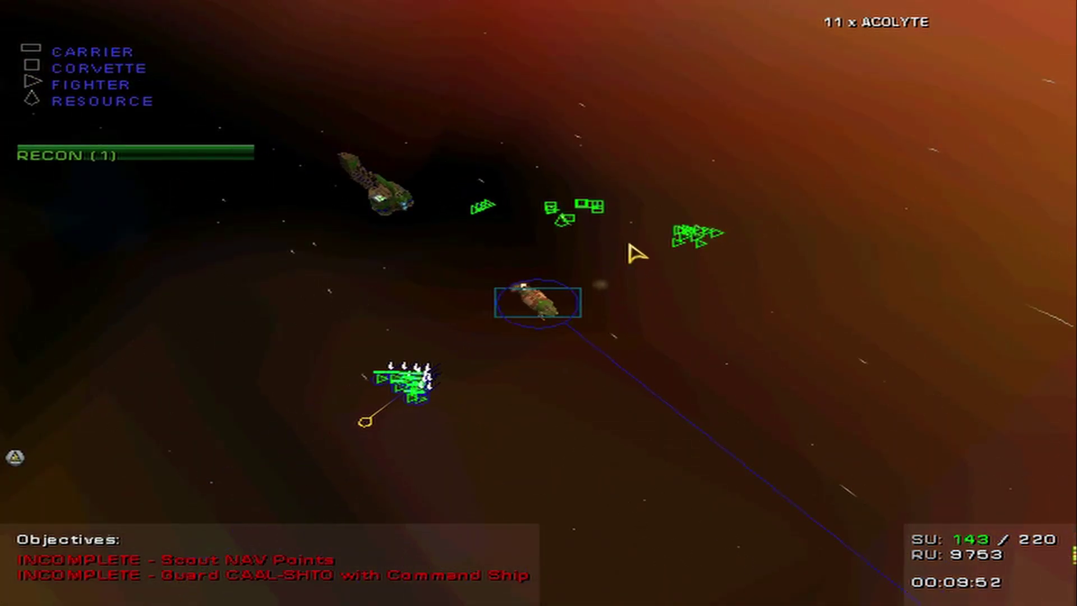
key("Left")
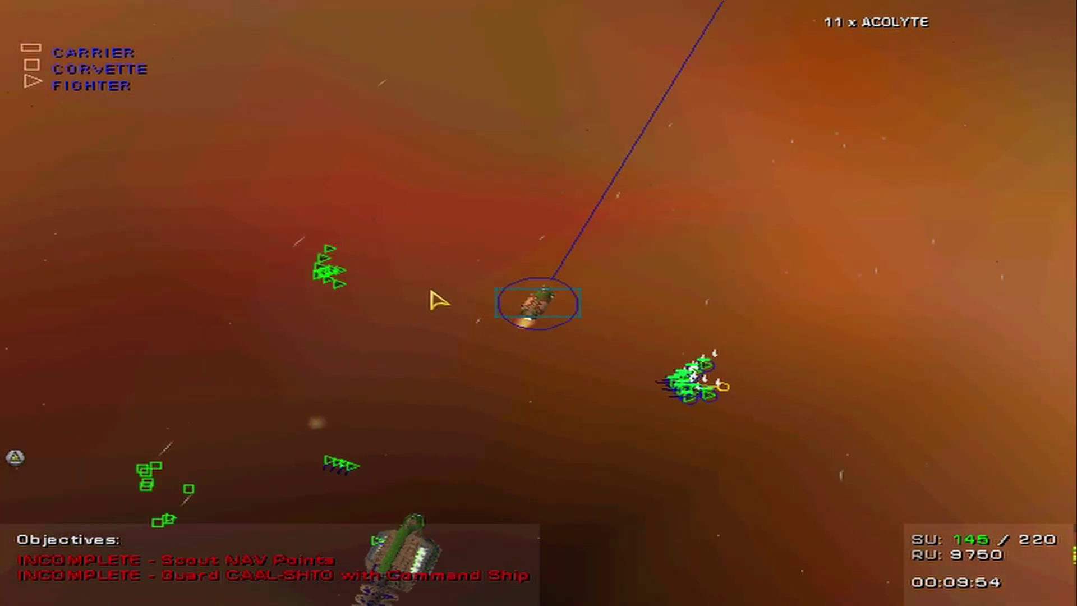
key("space")
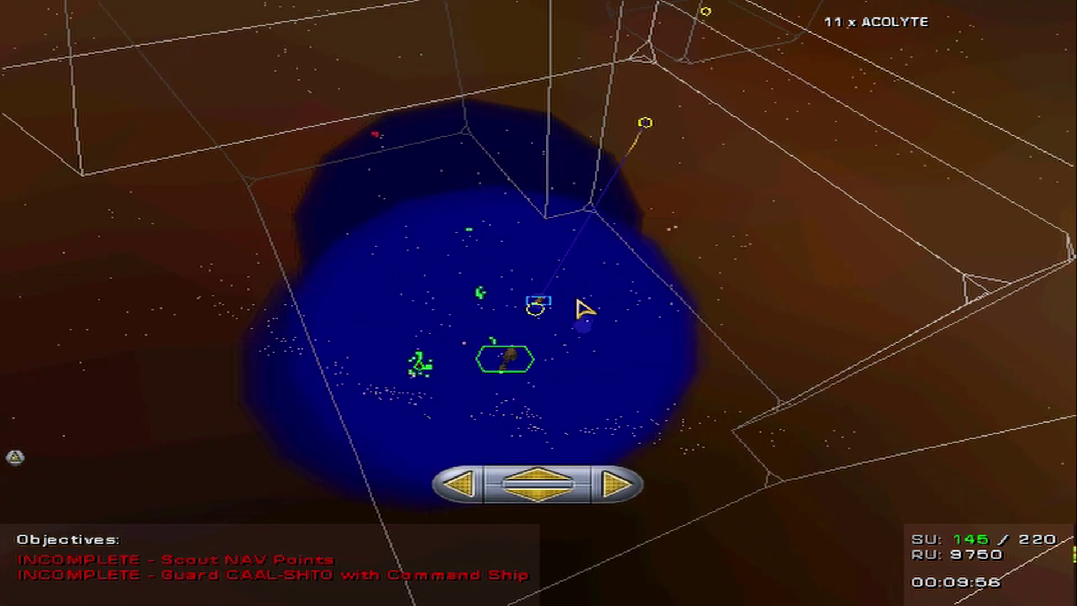
key("space")
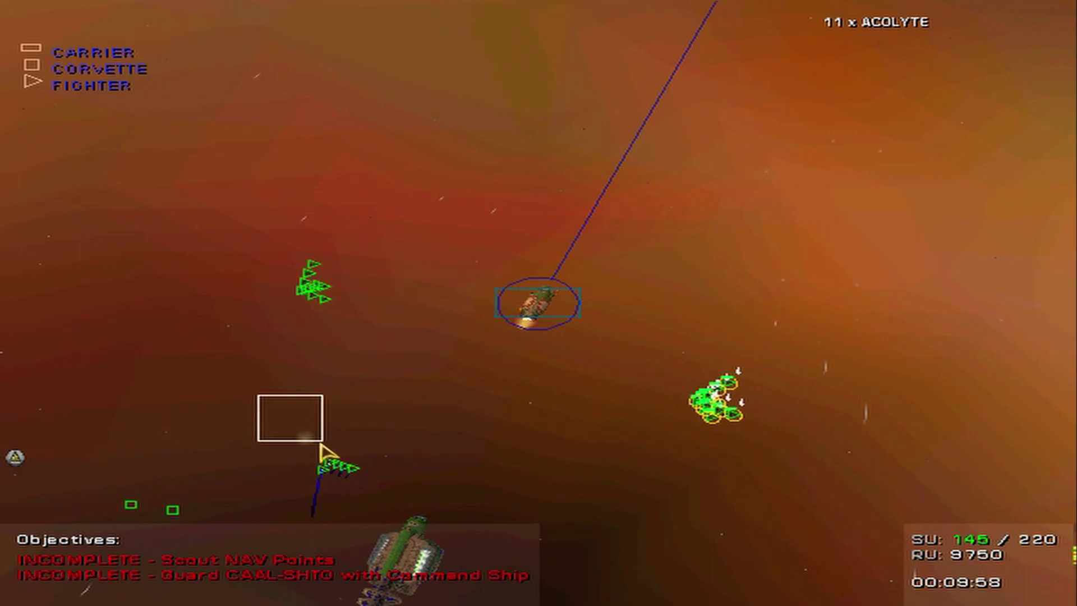
Send Recon group 2 on a new course from the sensors map.
key("2")
key("space")
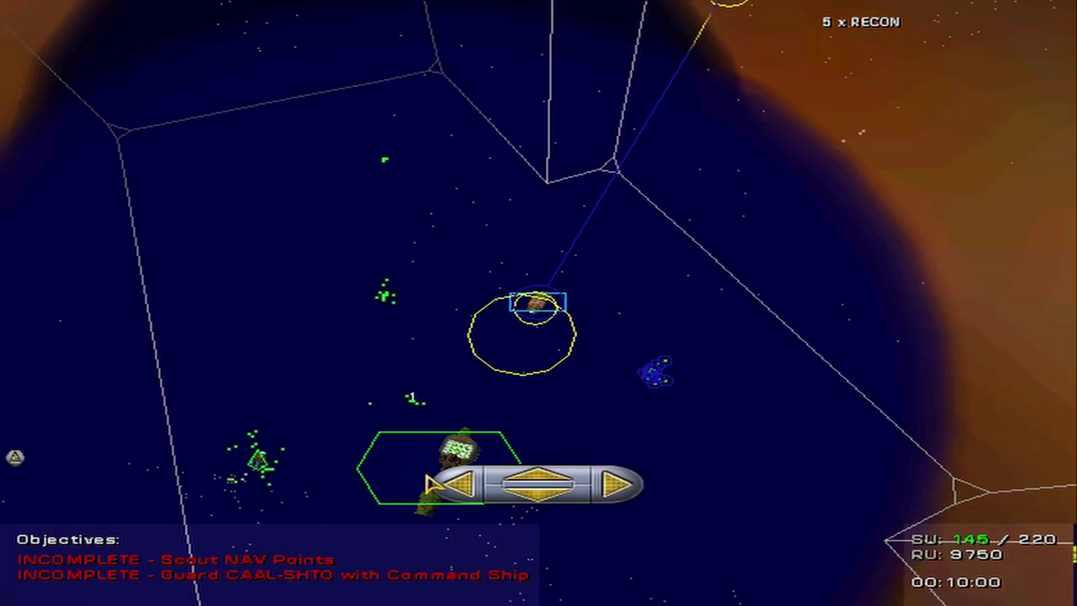
key("m")
left_click(726, 250)
key("space")
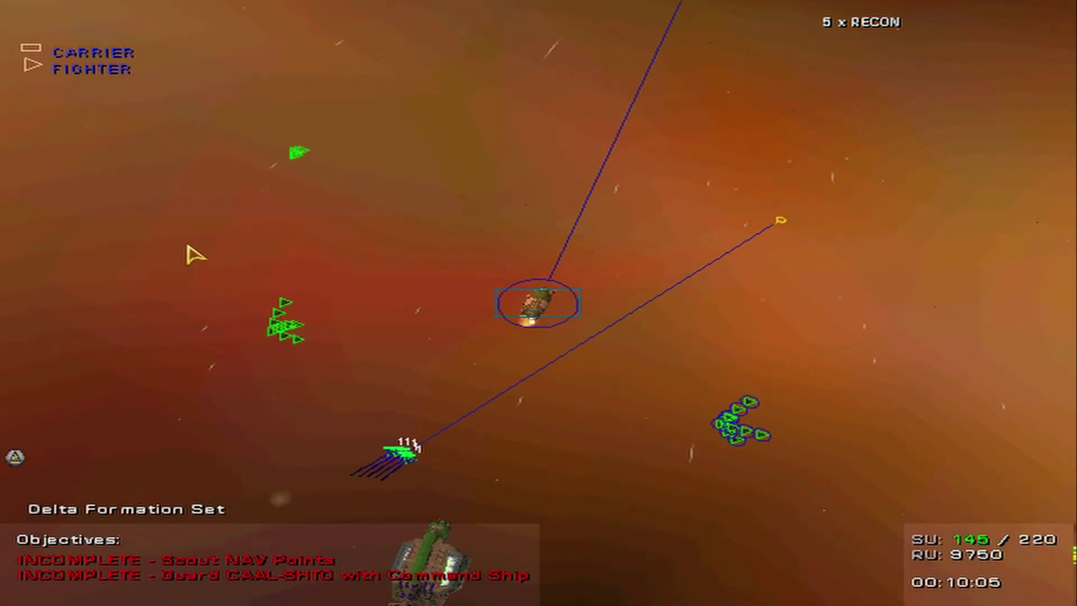
Select the left and right Acolyte wings in turn and focus the view on the fleet.
left_click_drag(192, 252, 348, 383)
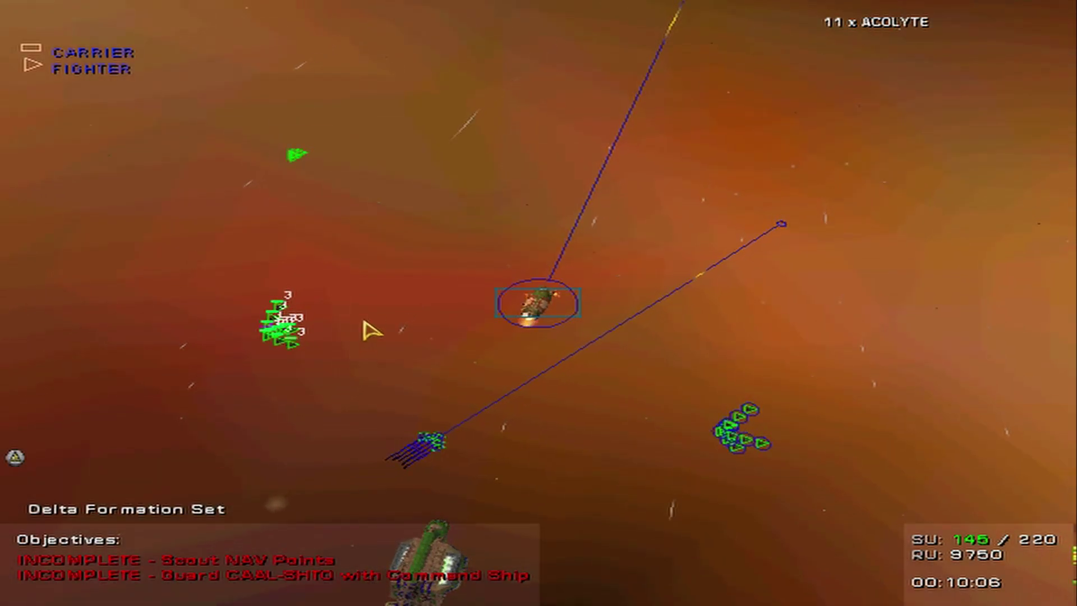
left_click_drag(258, 134, 330, 178)
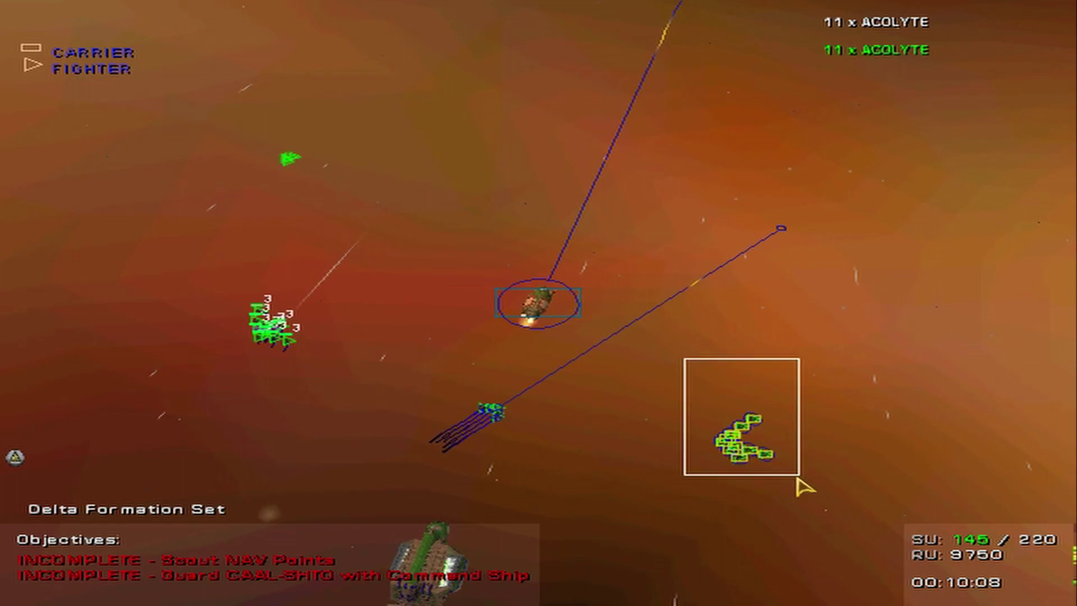
left_click_drag(685, 358, 830, 501)
left_click_drag(465, 341, 593, 429)
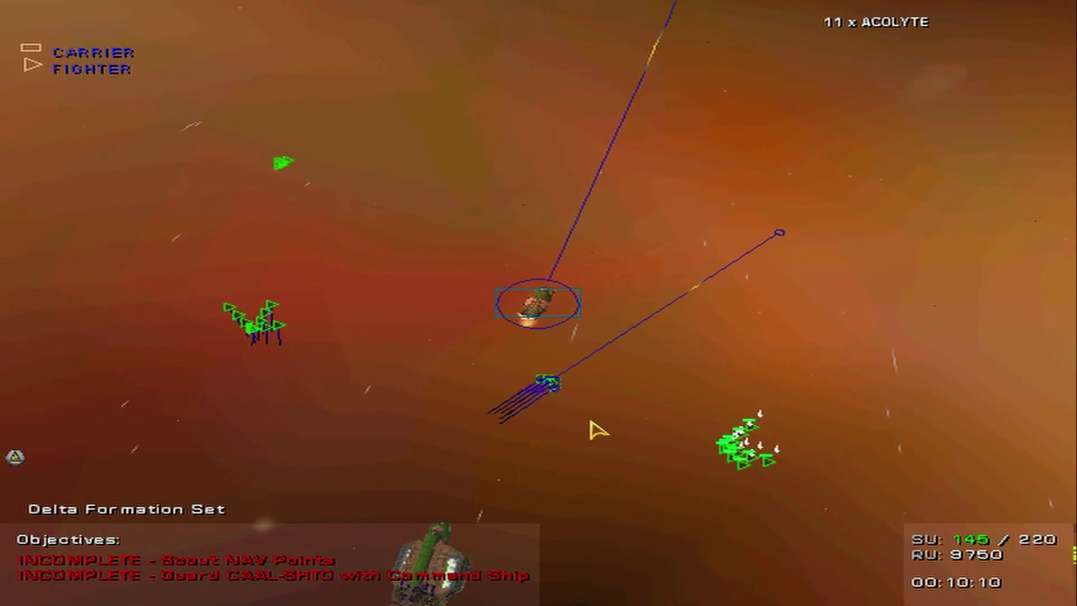
key("f")
scroll(614, 371, "down", 5)
left_click_drag(673, 337, 673, 329)
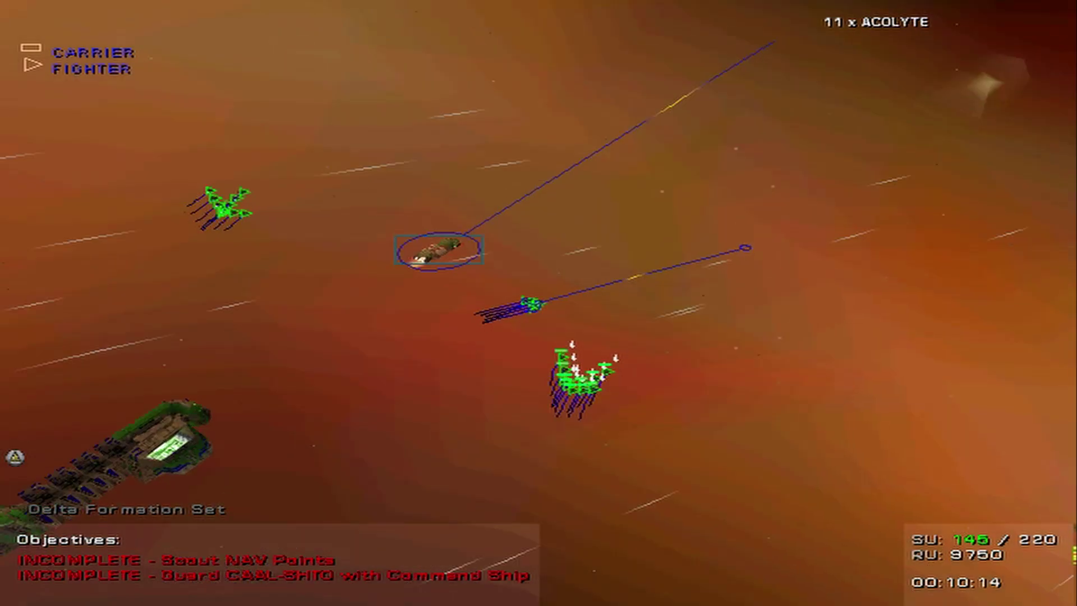
middle_click(462, 258)
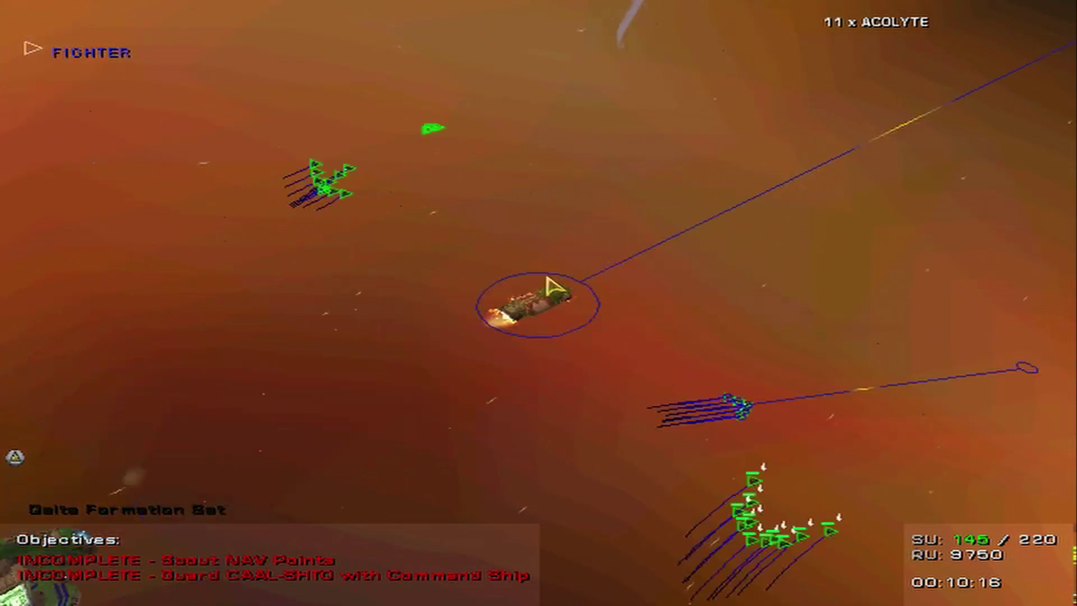
key("space")
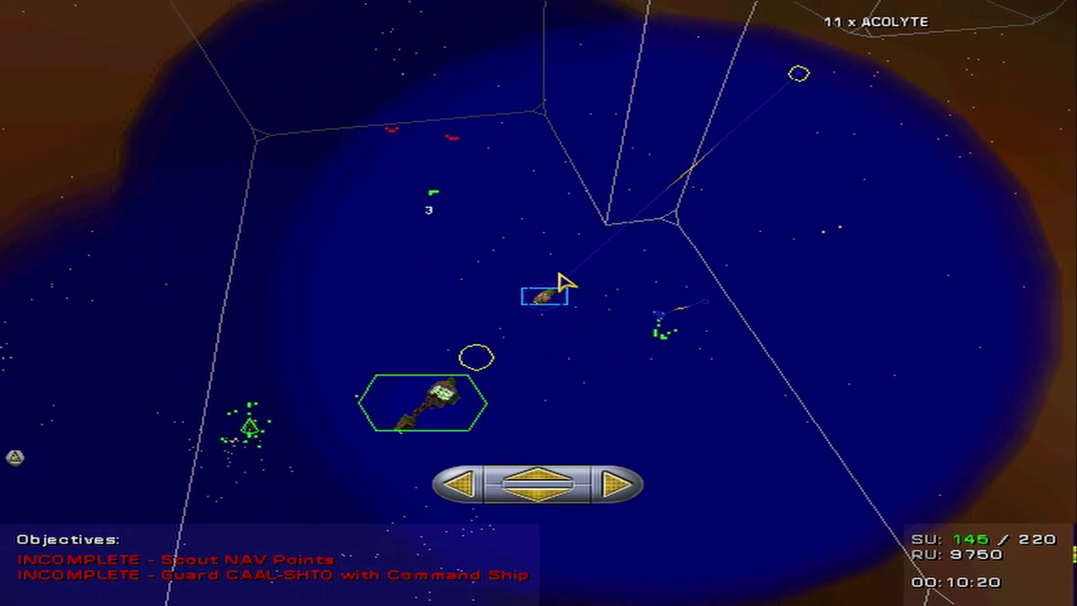
Locate the fighter group from the sensors map and select the recons and acolytes in battle.
left_click(426, 215)
key("space")
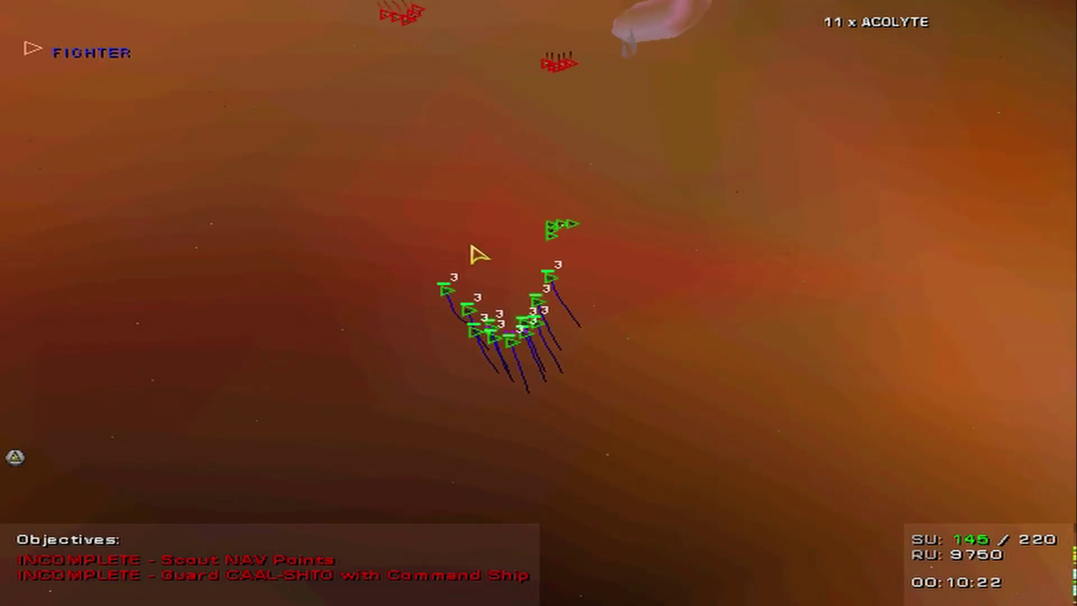
left_click(431, 118)
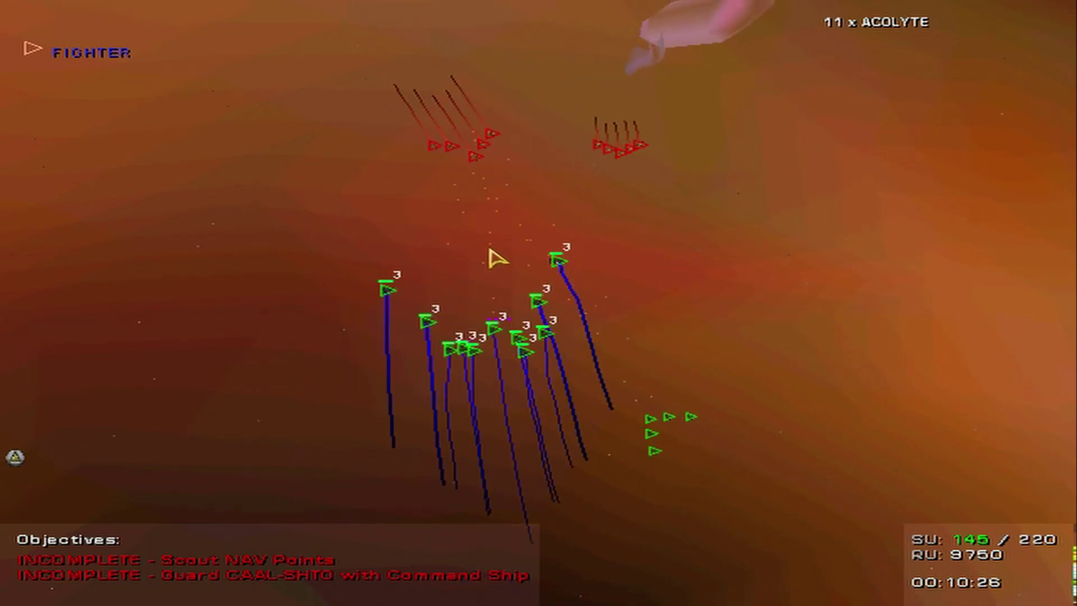
mouse_move(505, 236)
left_mouse_down()
mouse_move(775, 405)
mouse_move(901, 402)
mouse_move(872, 272)
mouse_move(774, 234)
left_mouse_up()
left_click_drag(786, 161, 952, 306)
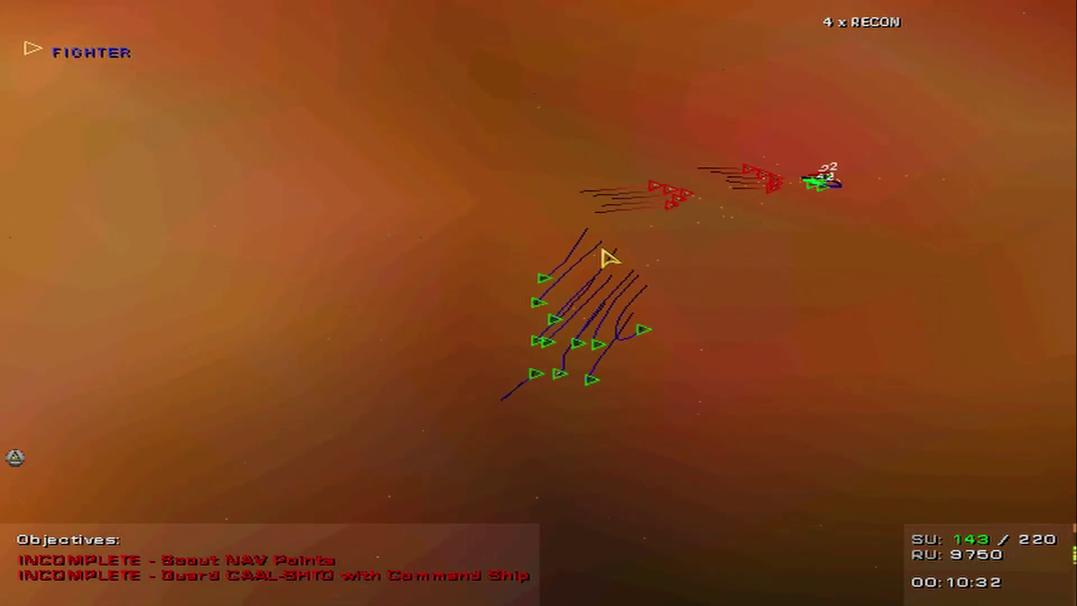
mouse_move(476, 250)
left_mouse_down()
mouse_move(497, 287)
mouse_move(720, 386)
left_mouse_up()
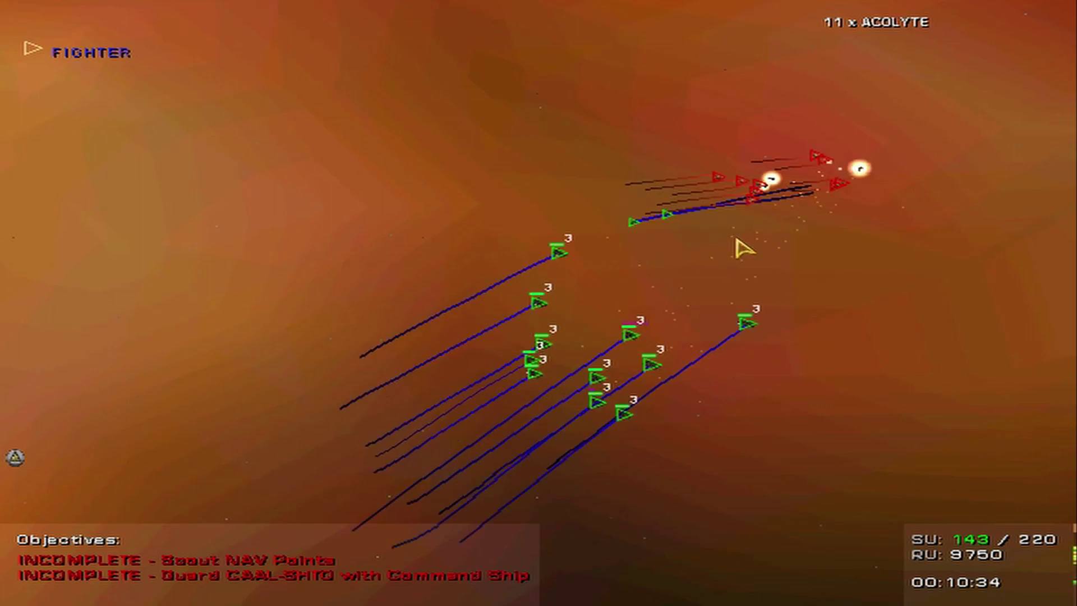
left_click_drag(637, 292, 539, 303)
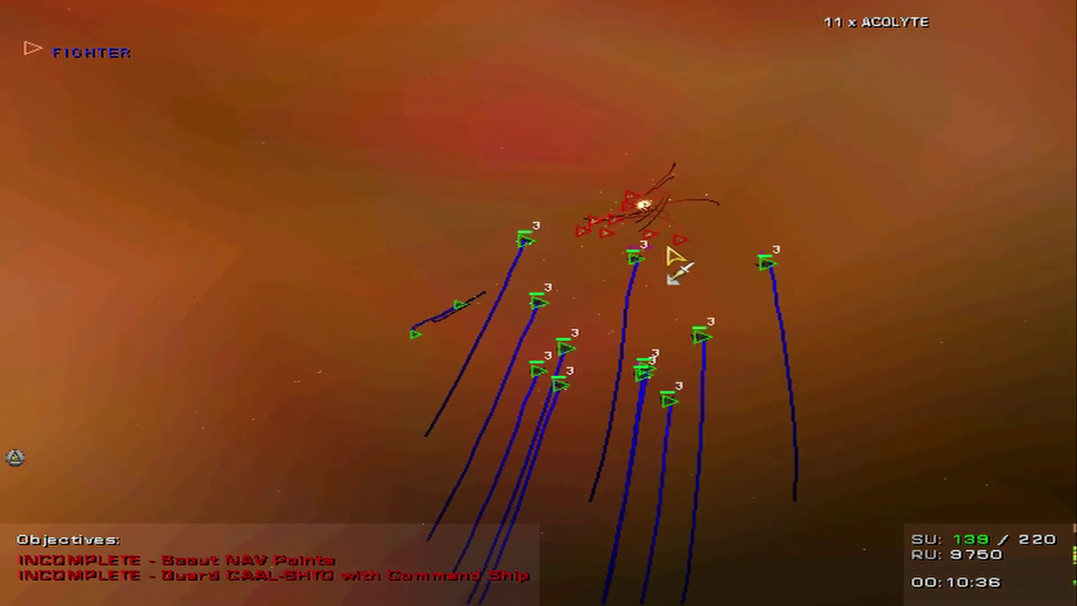
scroll(576, 293, "down", 5)
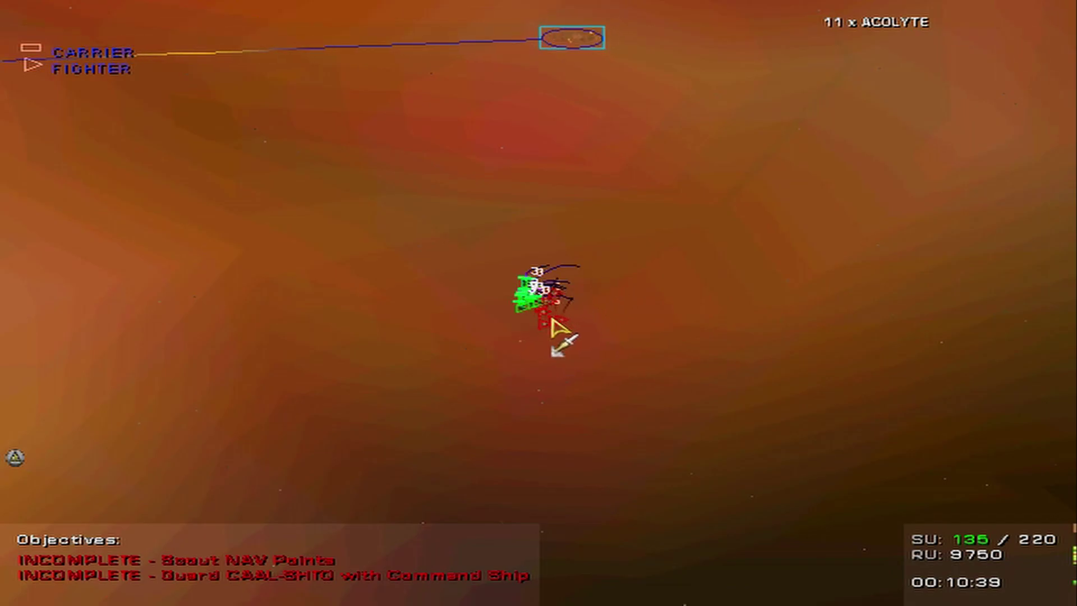
Queue seven Recon fighters in the Build Manager.
key("b")
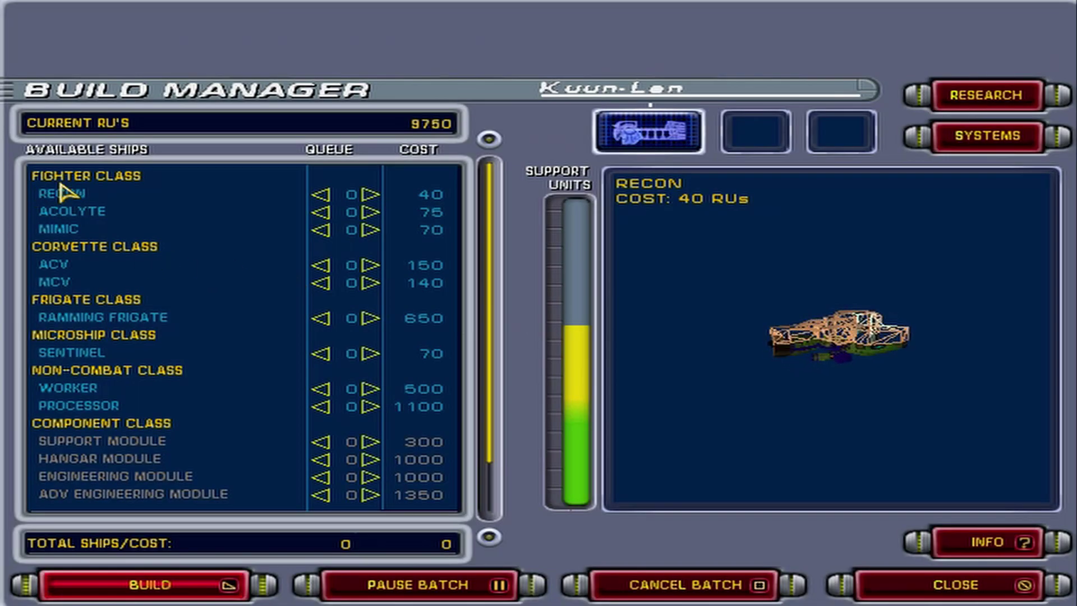
left_click(73, 192)
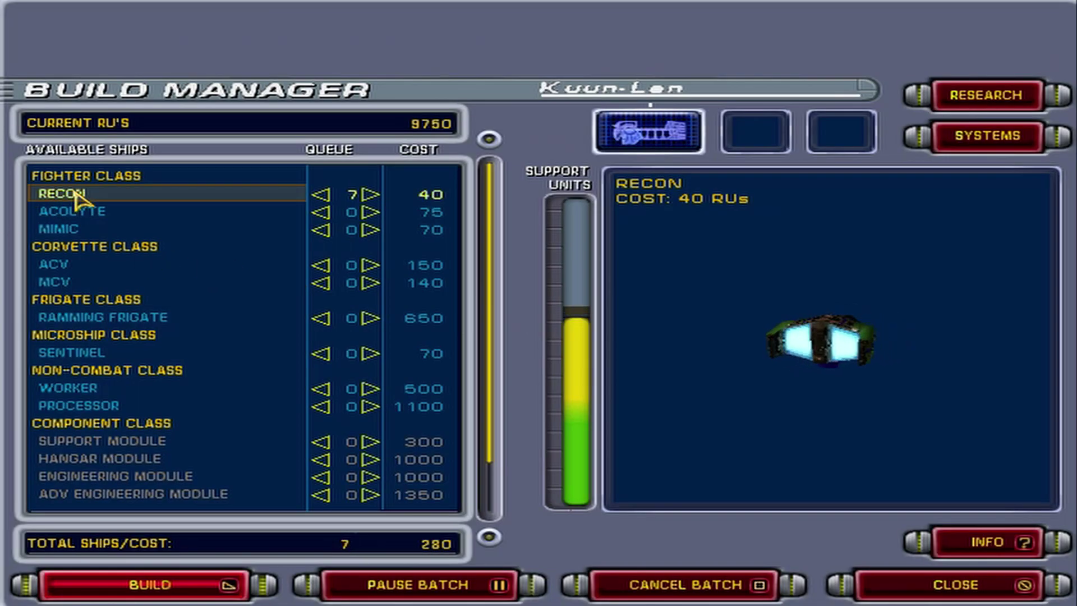
Return to space, watch the spread-out fighters, confirm the Recon queue, and bring up the strategic map.
left_click(943, 584)
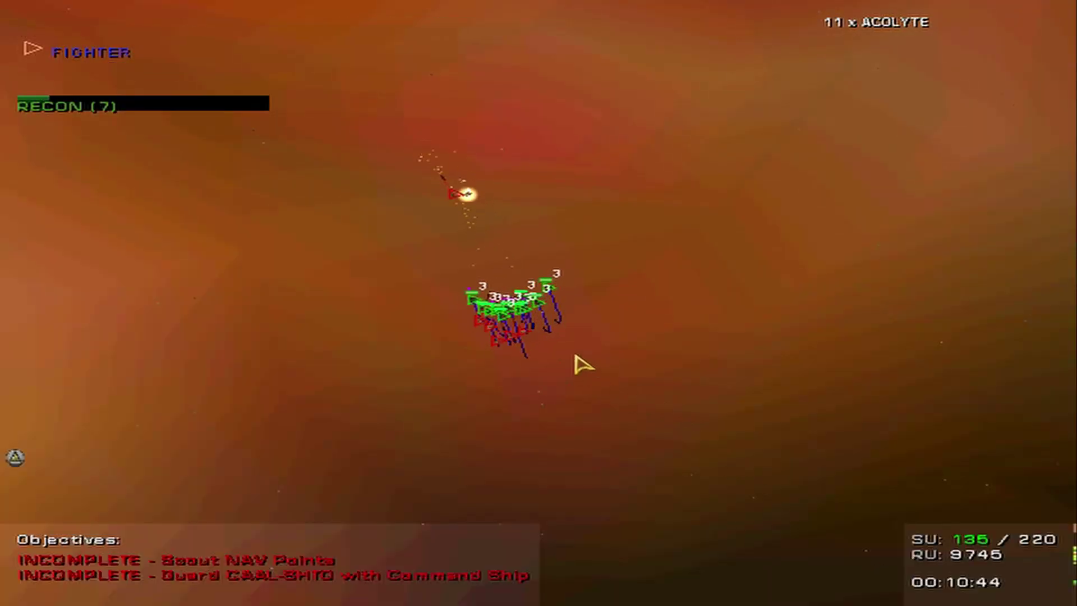
left_click_drag(610, 372, 580, 349)
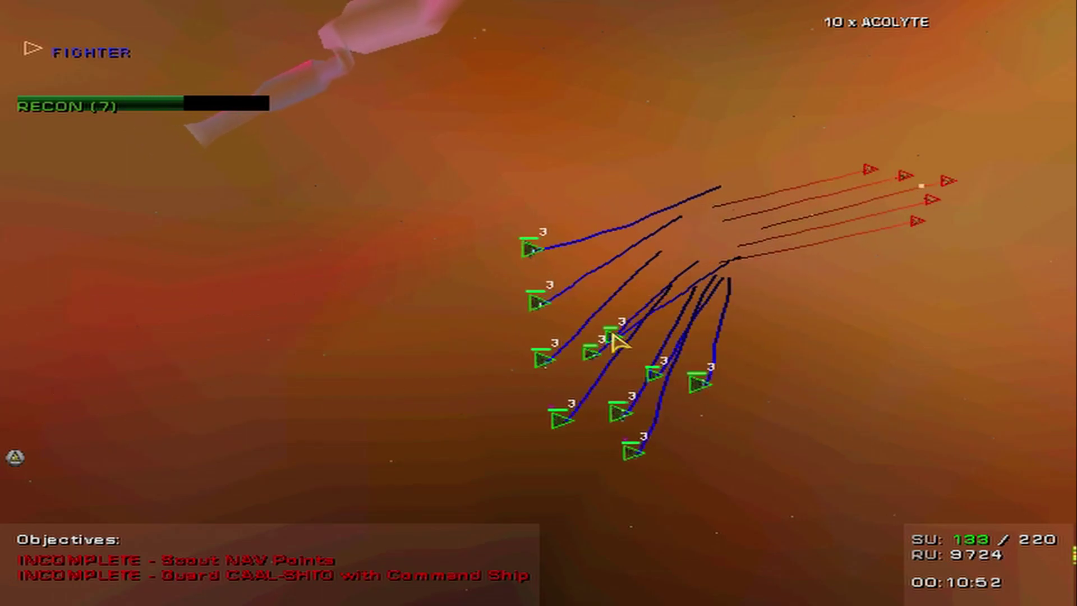
left_click_drag(665, 320, 640, 277)
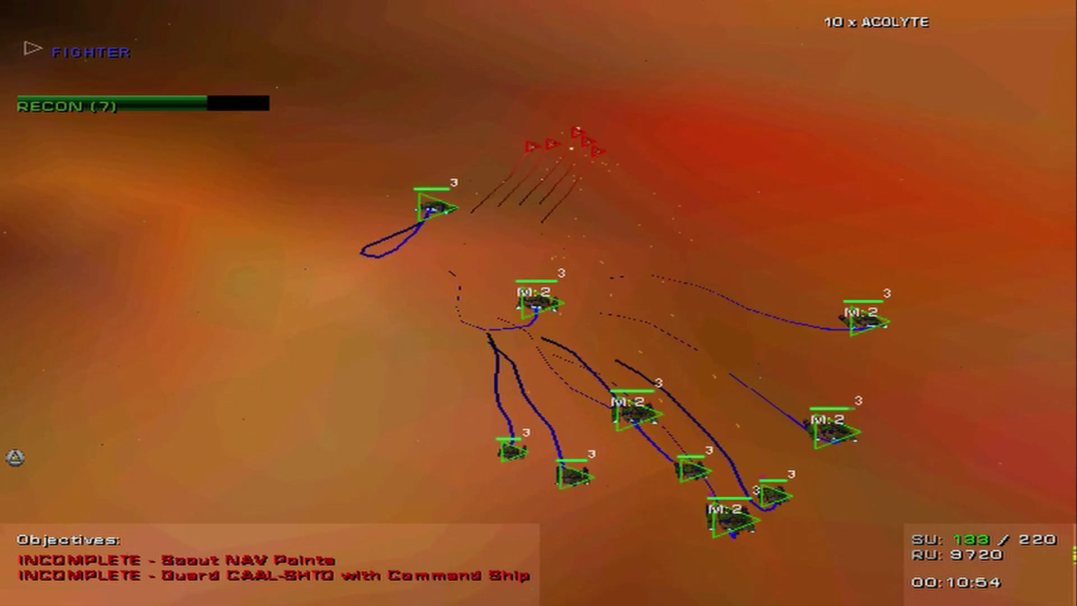
scroll(538, 303, "up", 5)
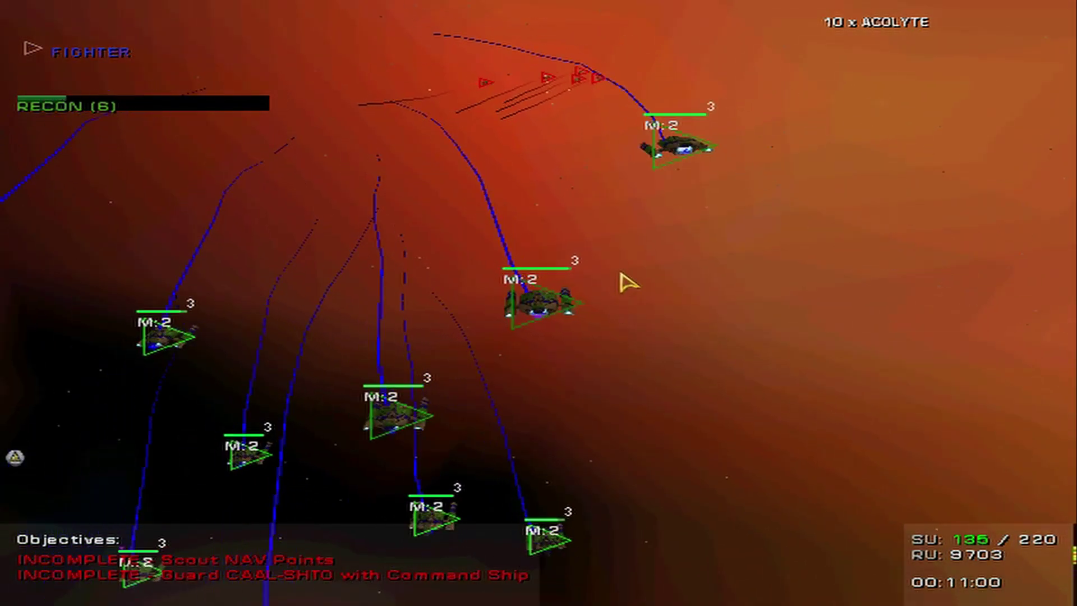
scroll(621, 284, "down", 5)
scroll(620, 283, "up", 5)
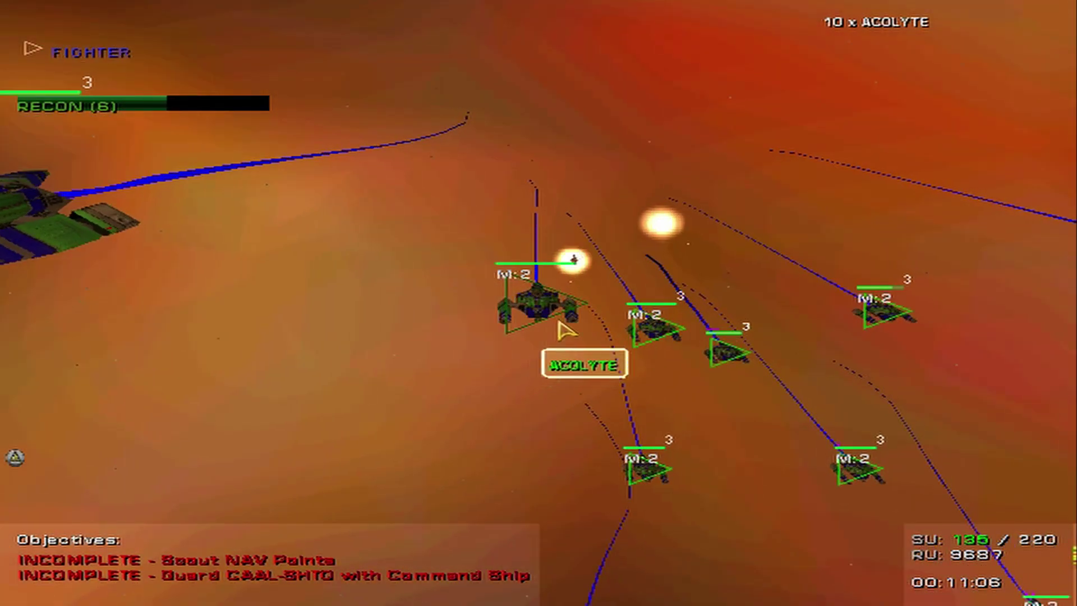
key("space")
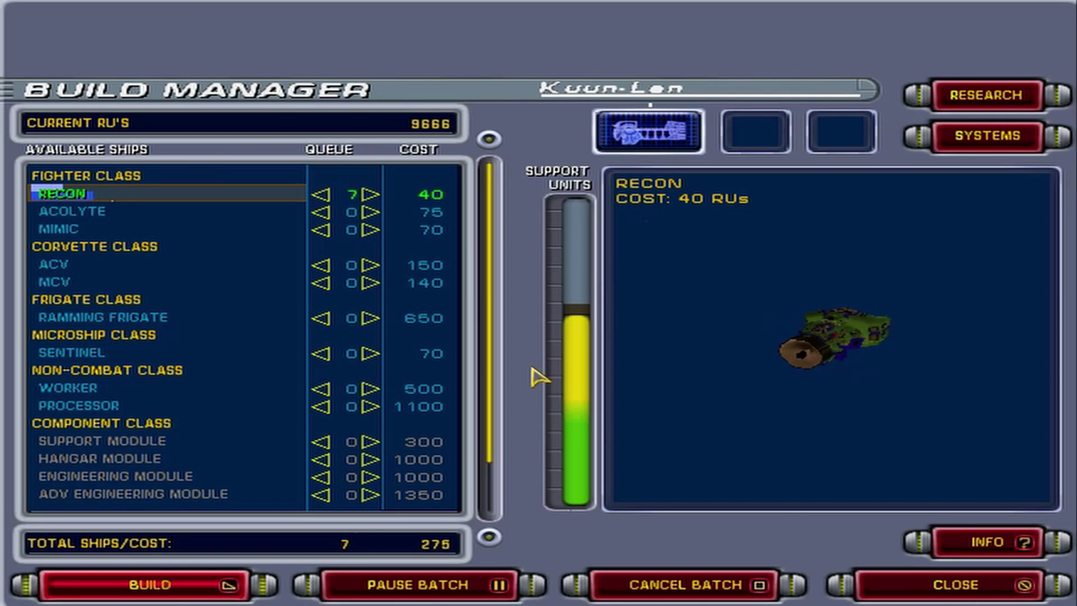
left_click(959, 585)
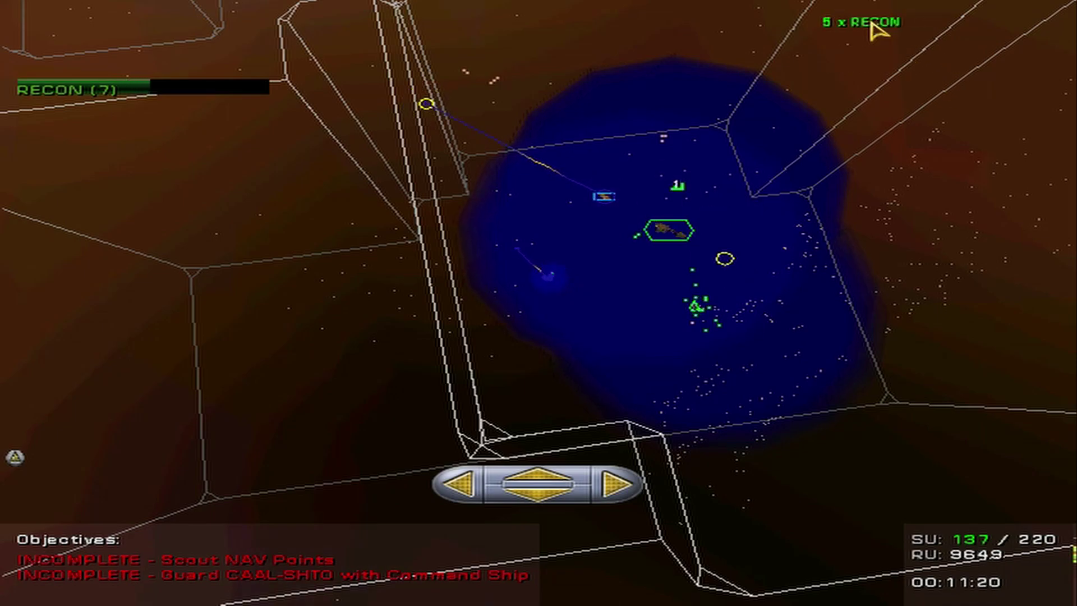
Move acolyte group 3 to a new spot via the strategic map.
key("m")
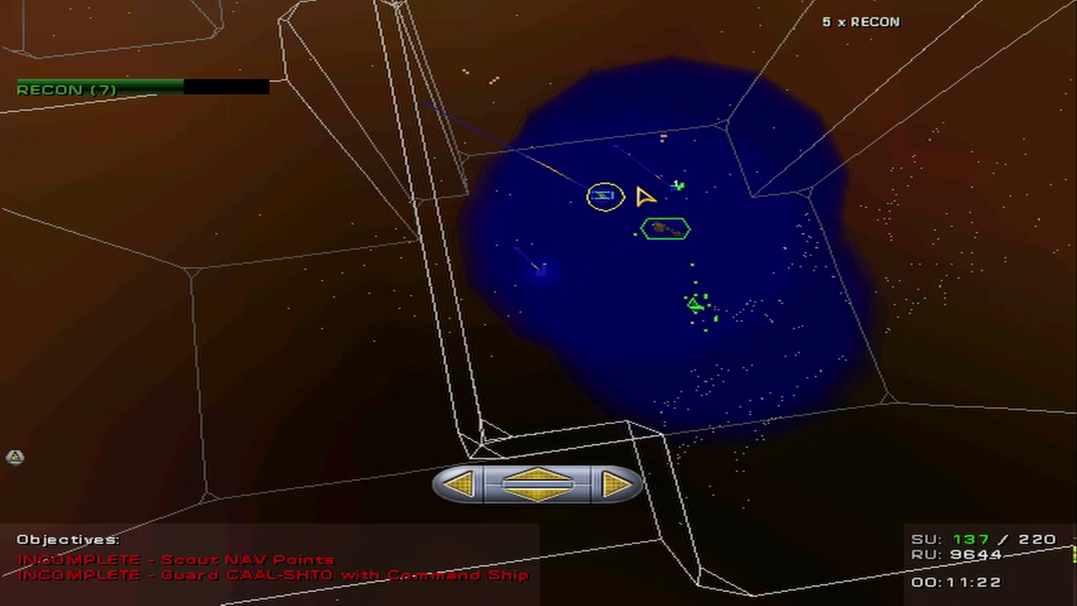
scroll(645, 196, "up", 3)
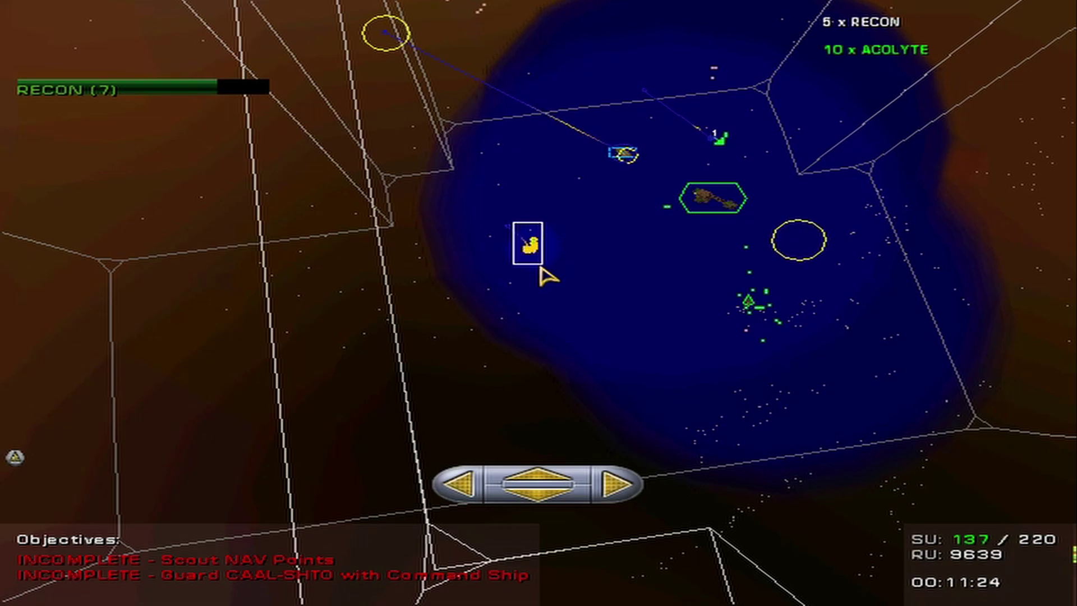
key("3")
key("3")
scroll(552, 277, "up", 2)
key("space")
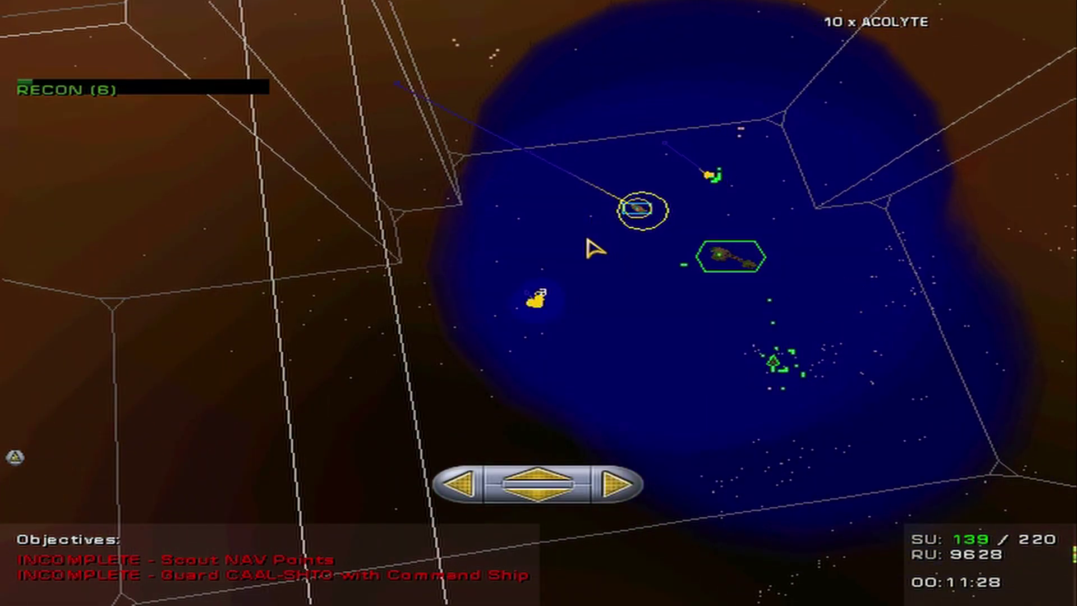
left_click(488, 267)
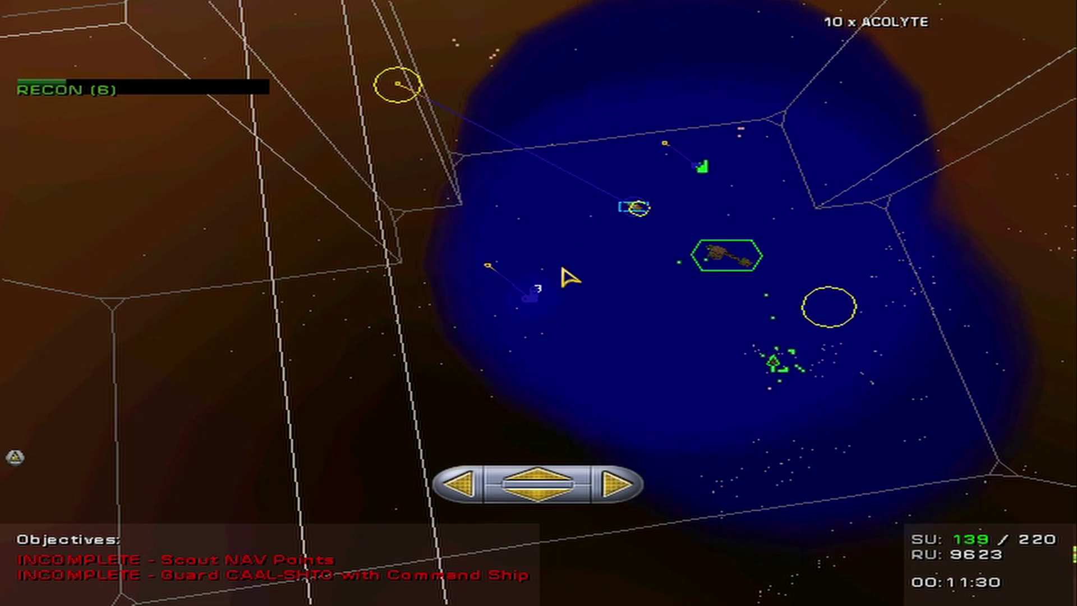
scroll(570, 276, "up", 2)
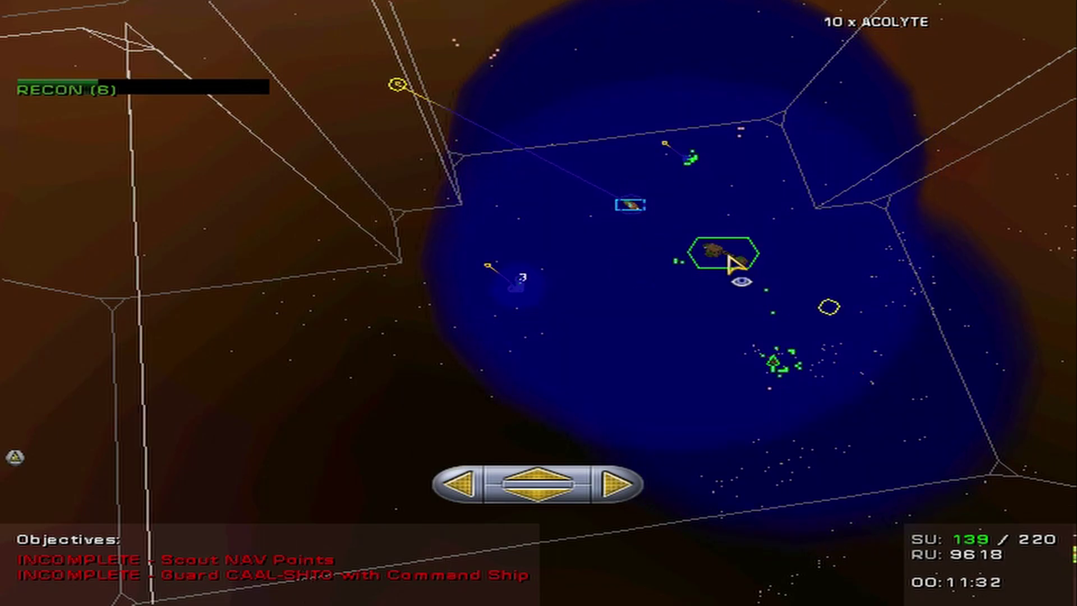
key("space")
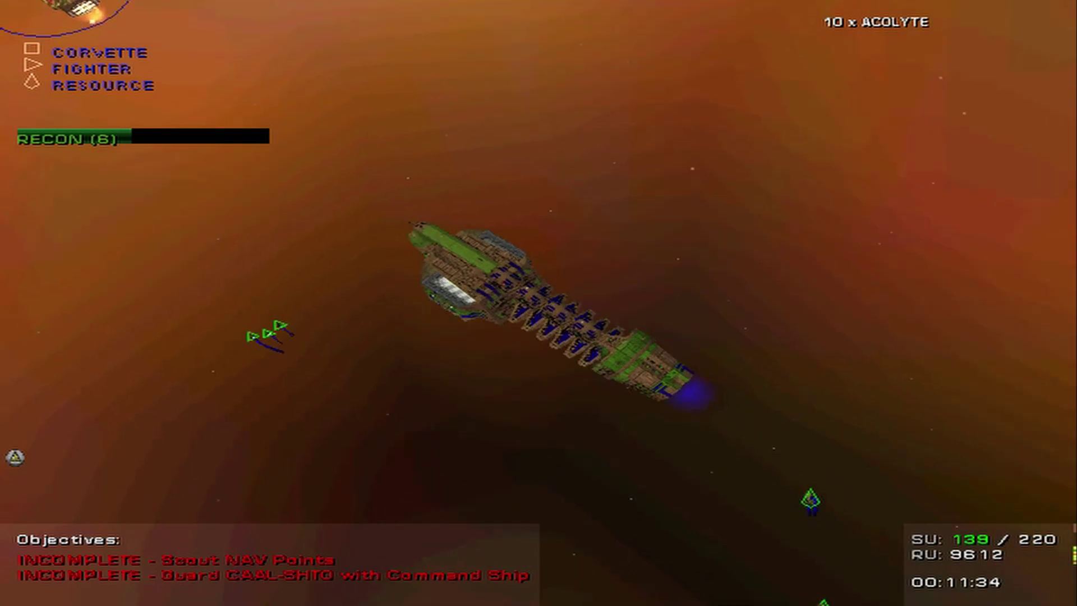
Select the recon fighter group and send it forward to a chosen spot.
left_click_drag(458, 307, 444, 312)
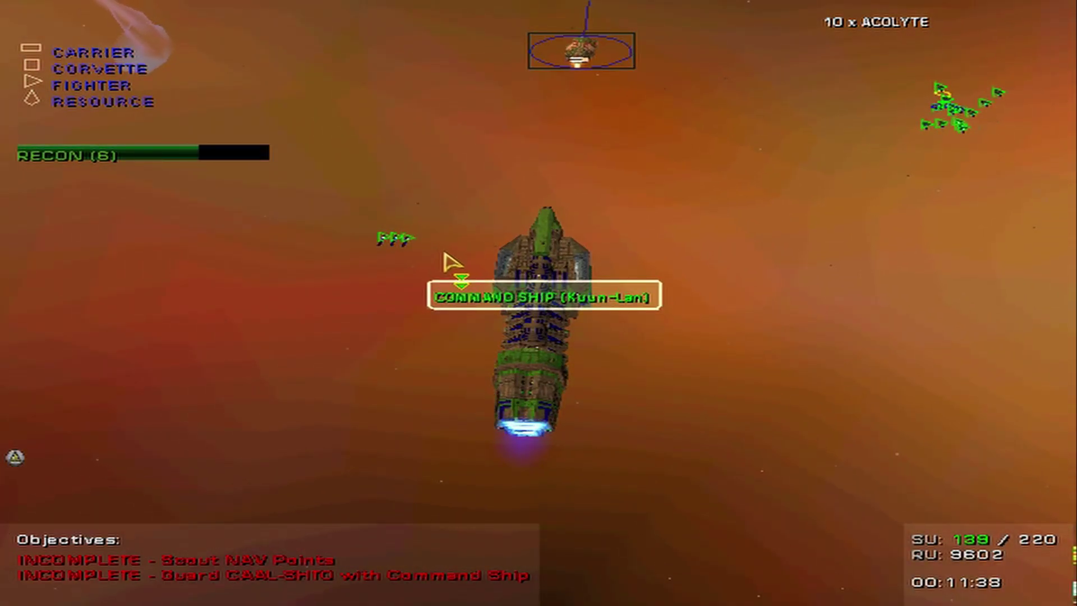
left_click(387, 242)
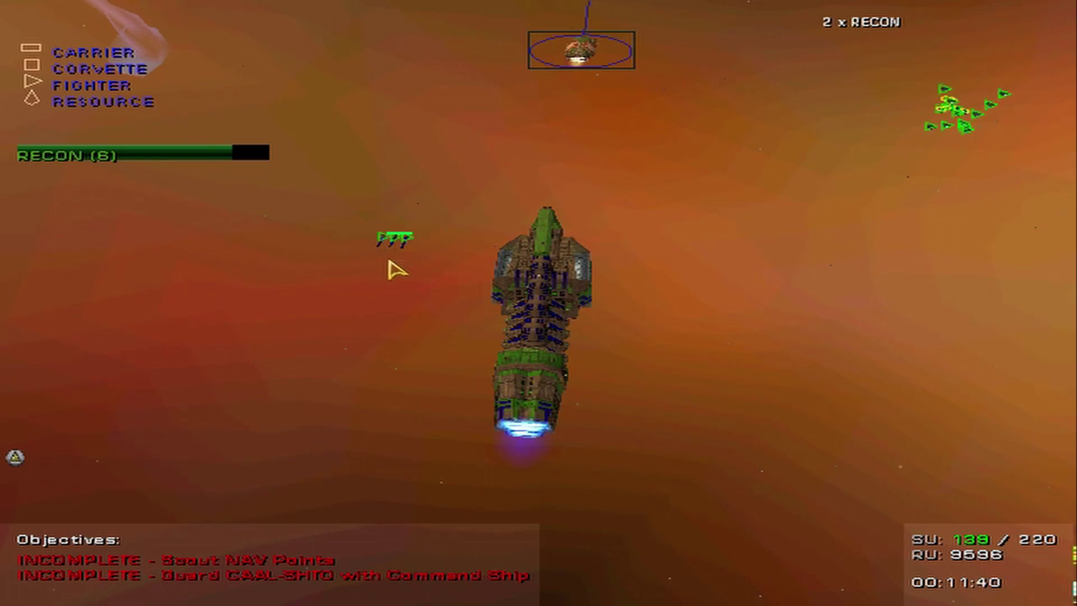
key("space")
key("space")
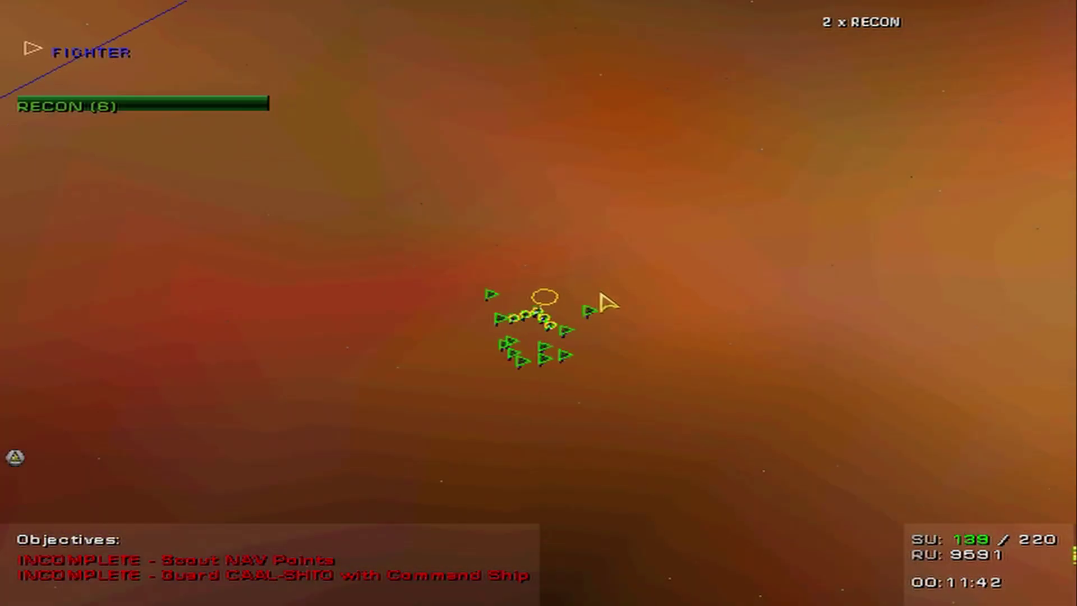
scroll(539, 353, "up", 3)
scroll(526, 337, "up", 3)
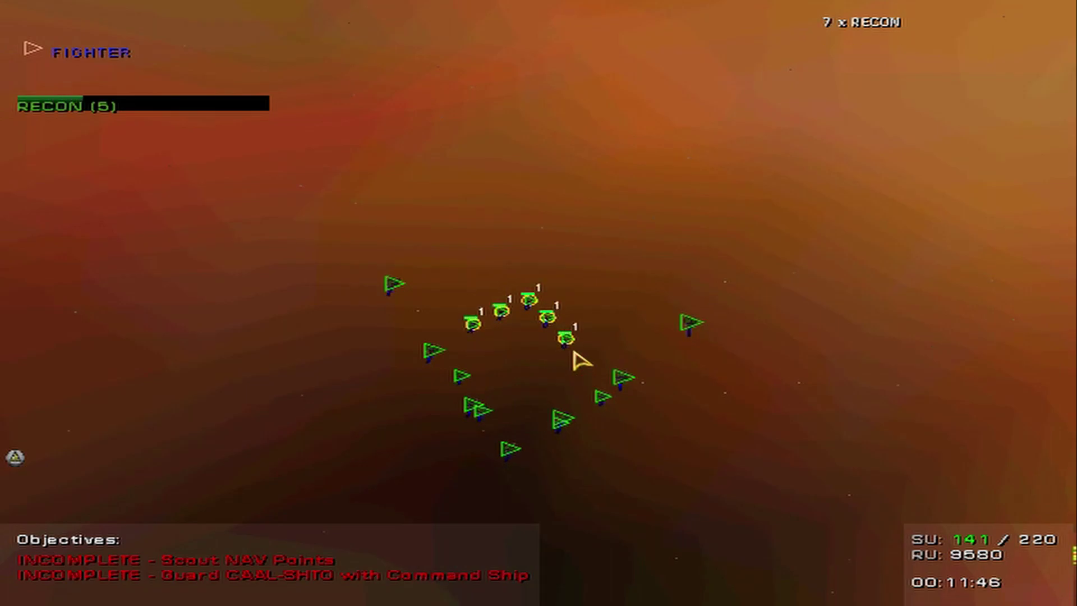
key("space")
key("m")
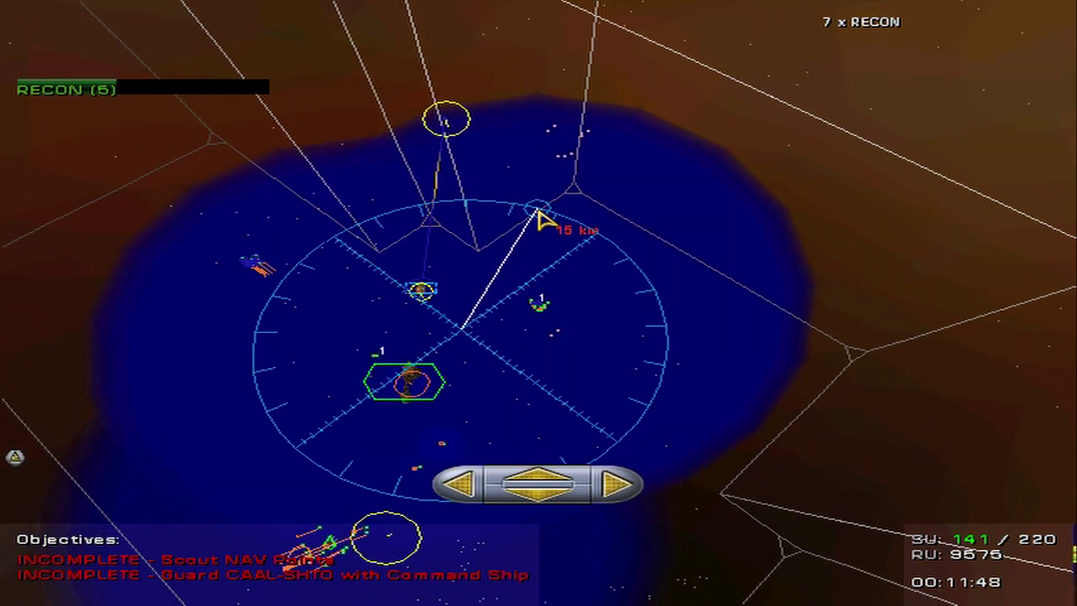
left_click(553, 214)
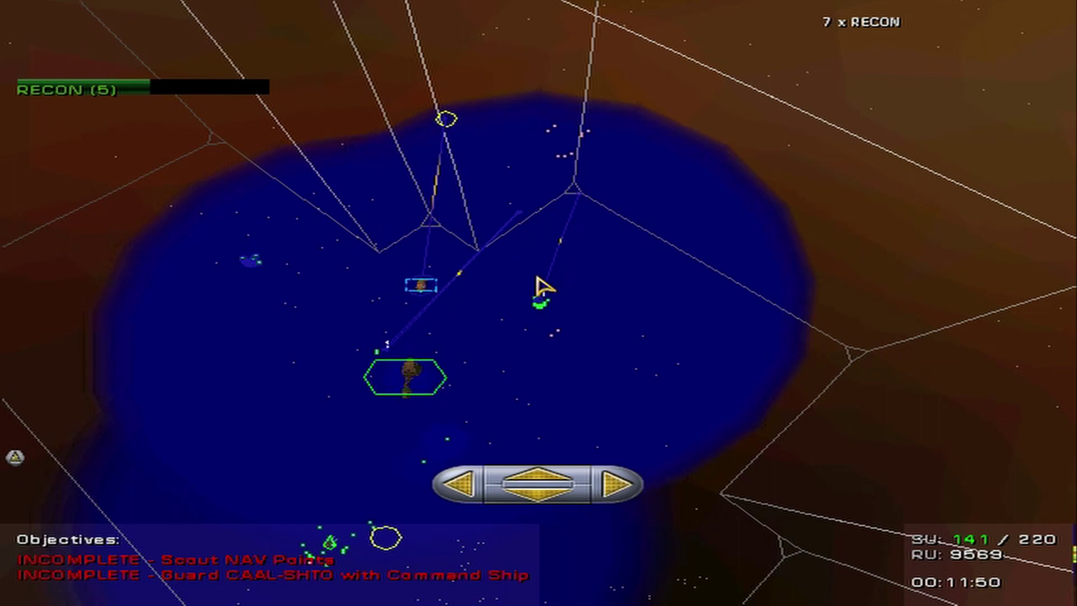
Put the recons in Delta formation and check the bracketed ship on the sensor map.
key("F1")
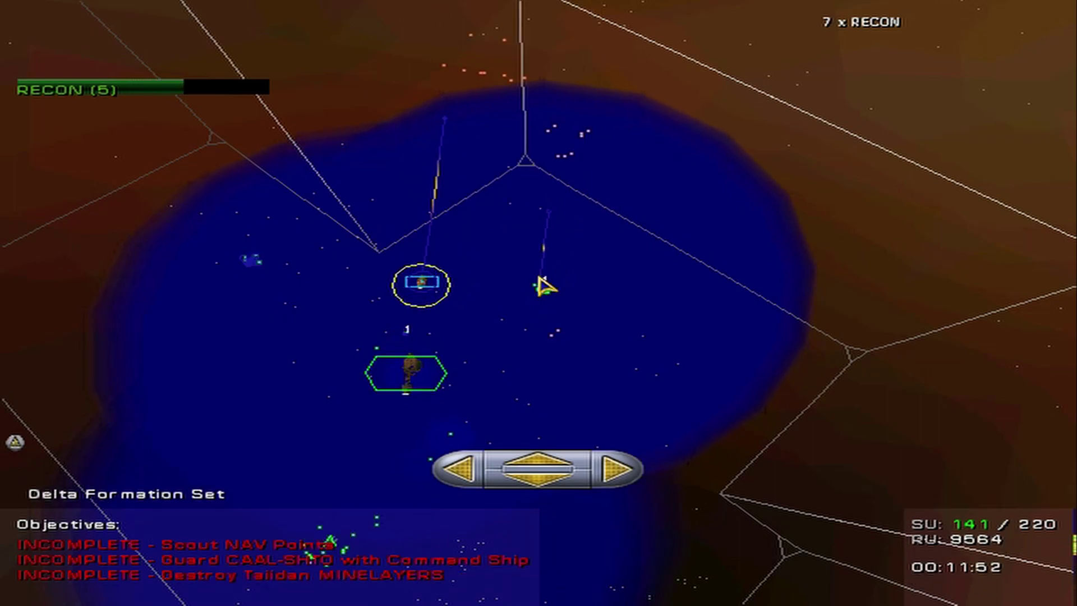
scroll(457, 279, "down", 5)
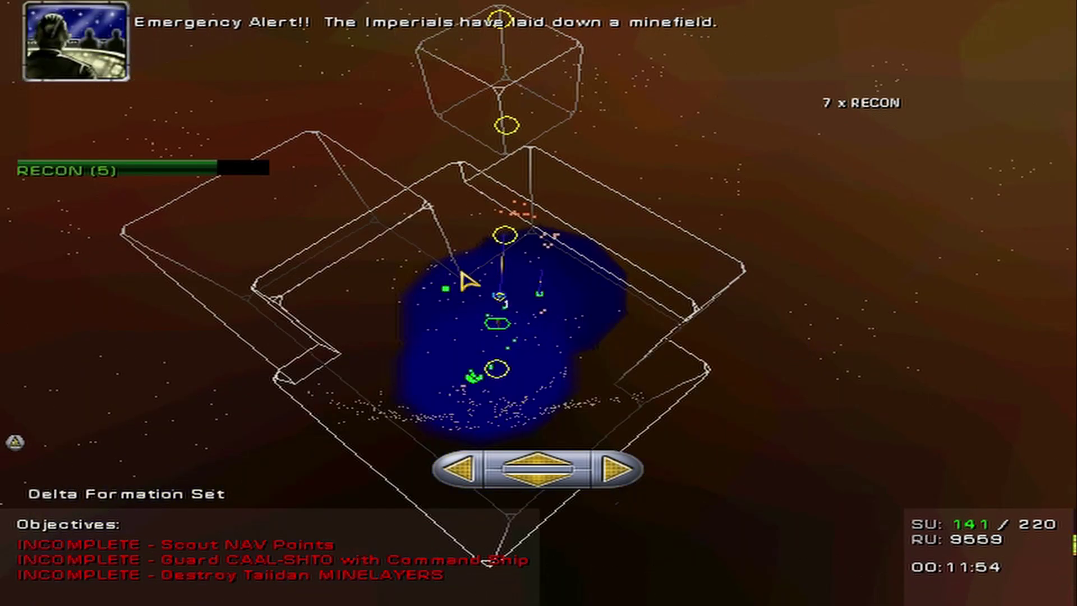
scroll(470, 272, "up", 5)
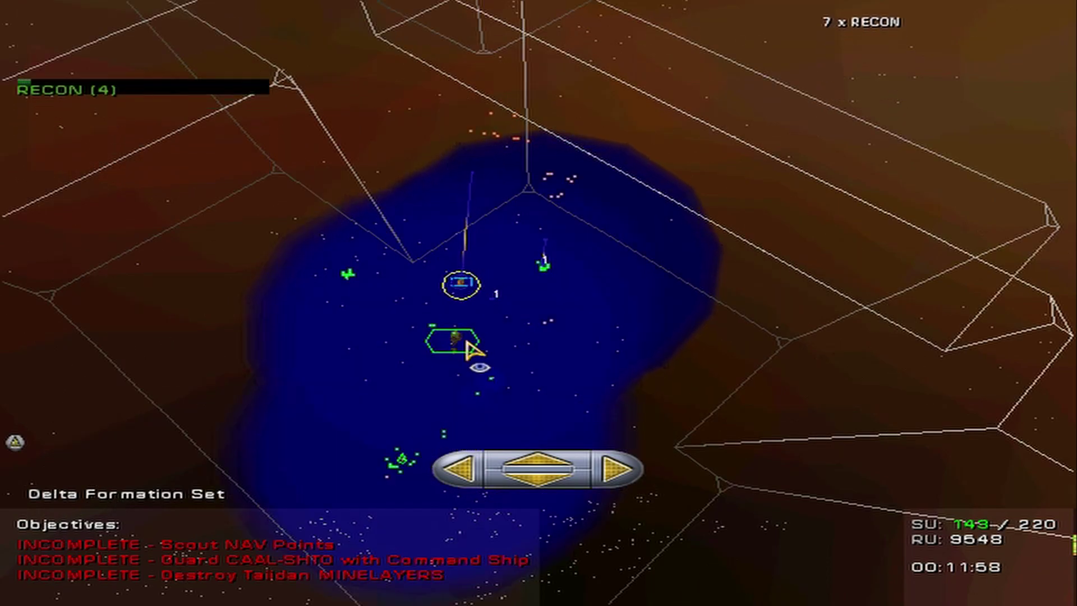
key("space")
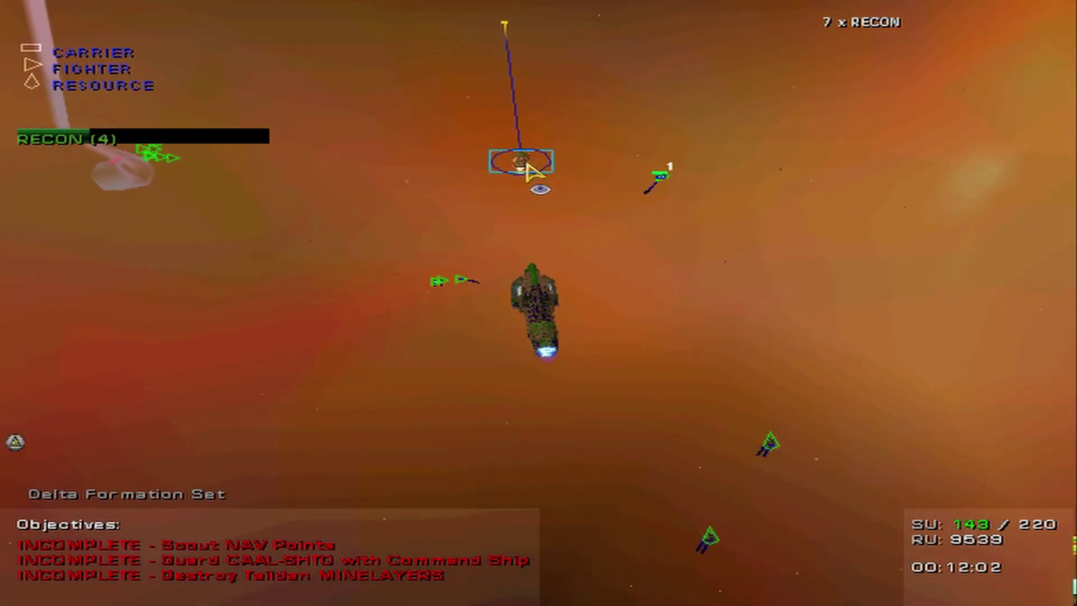
middle_click(523, 165)
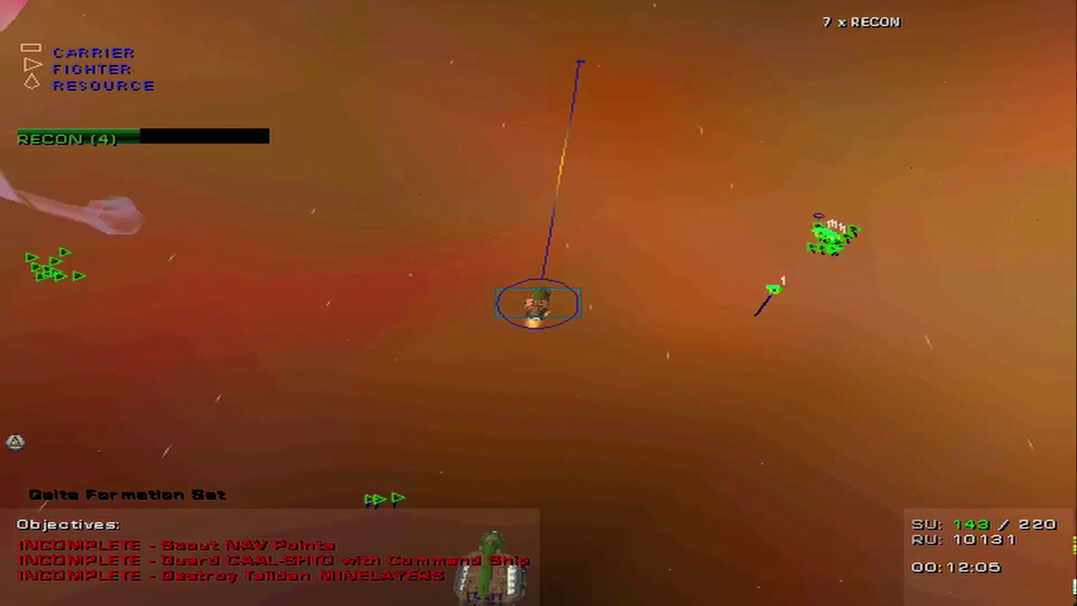
left_click_drag(624, 348, 758, 349)
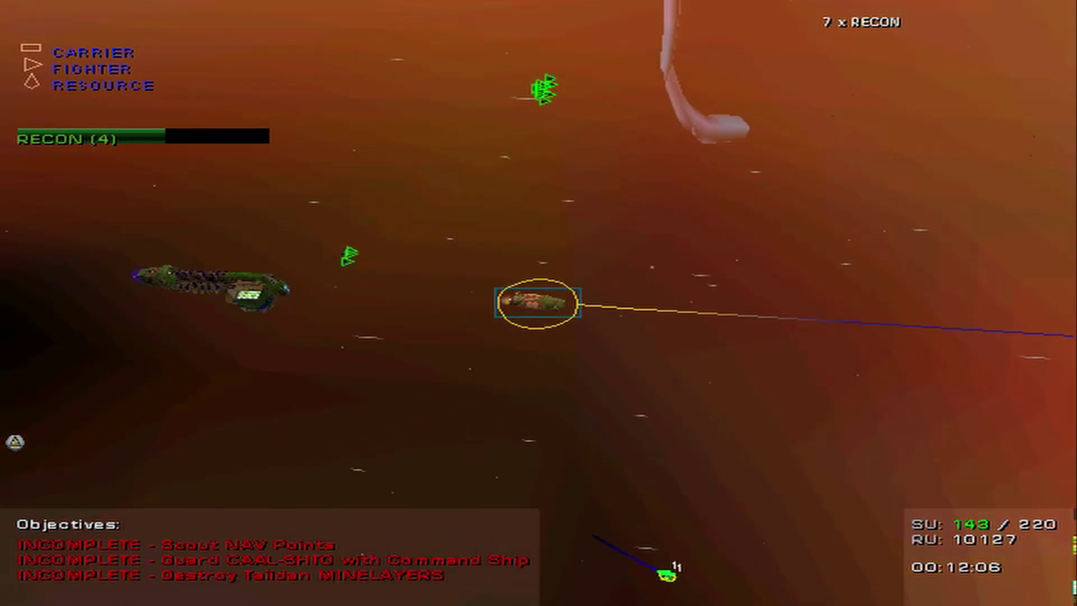
key("space")
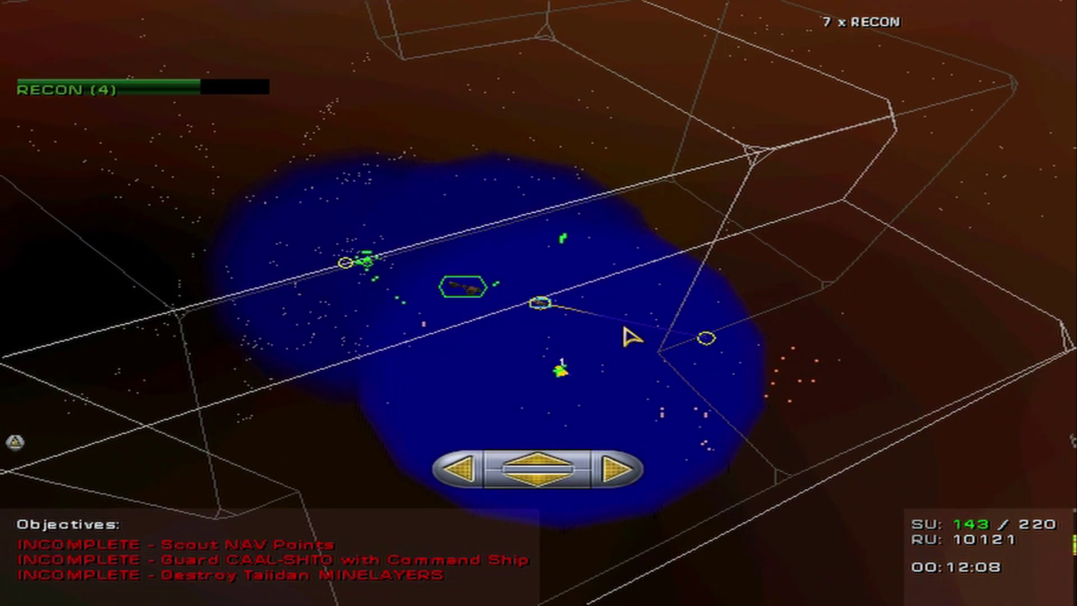
scroll(631, 337, "up", 2)
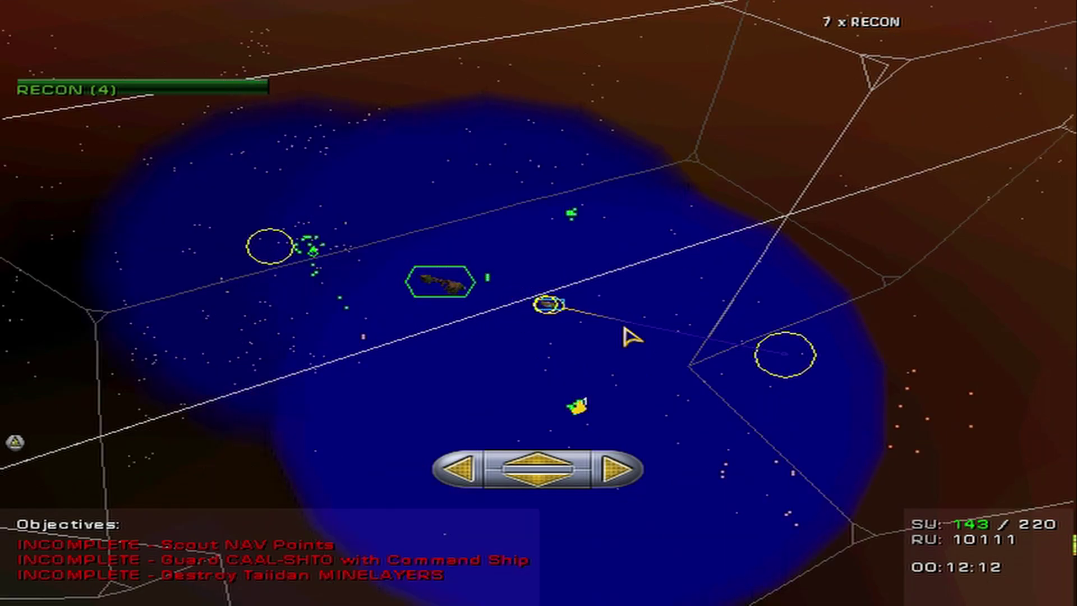
key("space")
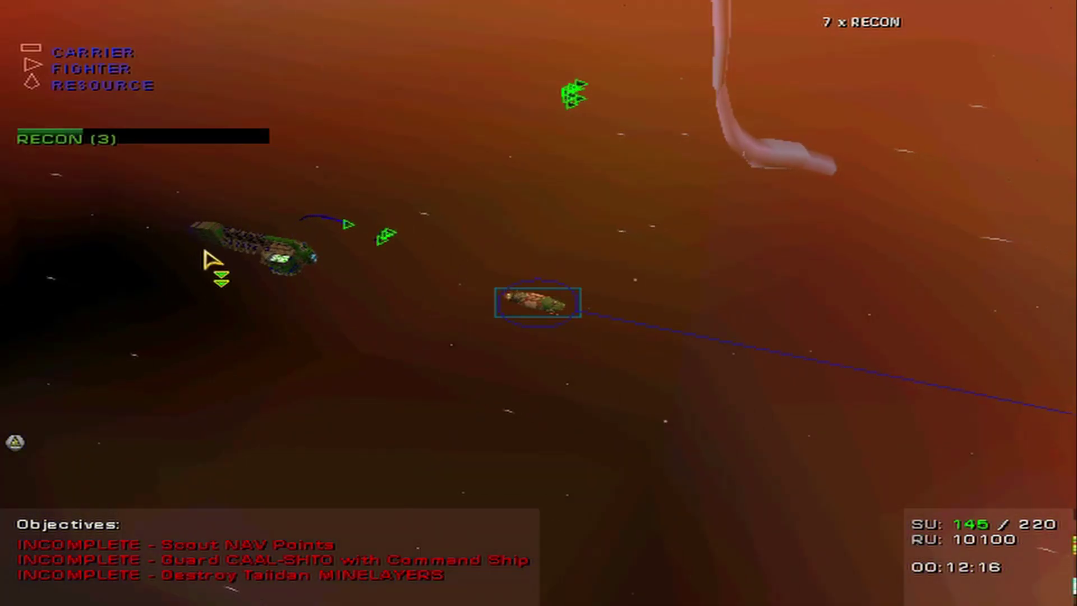
left_click_drag(911, 430, 480, 427)
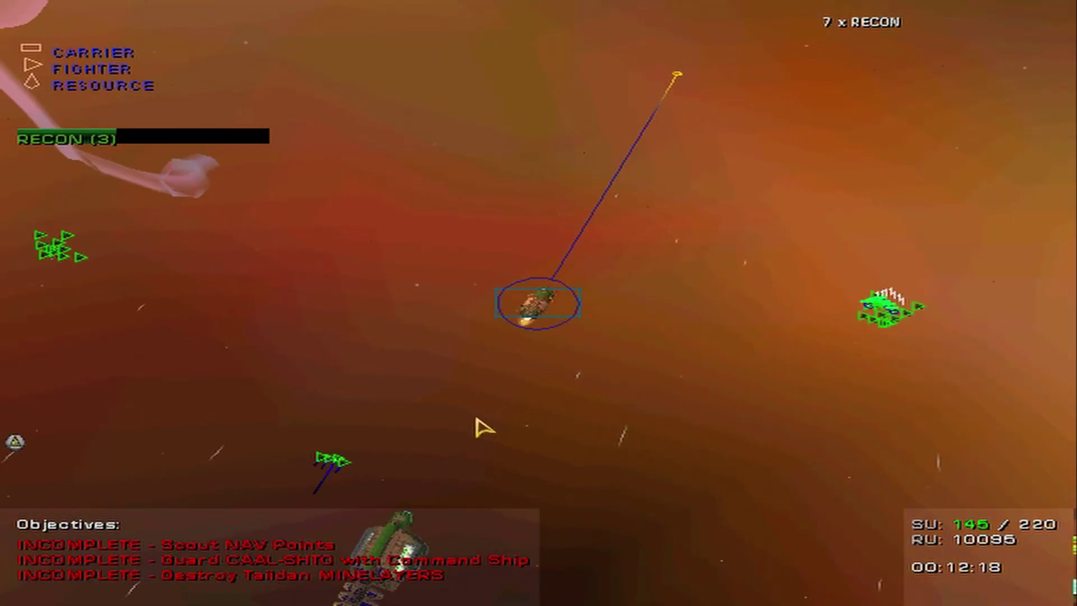
Queue exactly one Ramming Frigate, removing the accidental extra.
key("b")
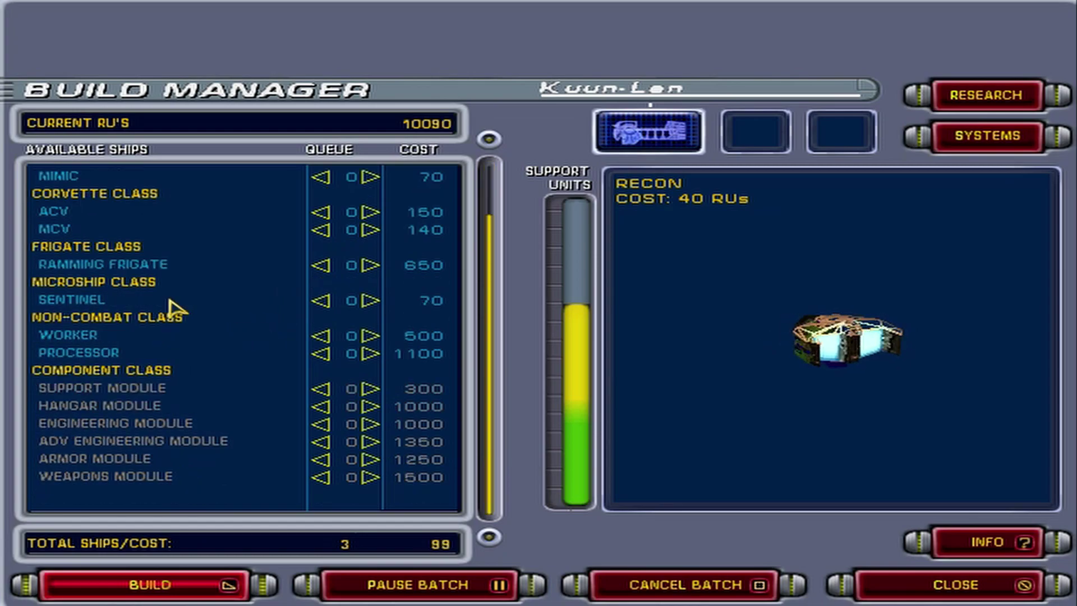
left_click(142, 318)
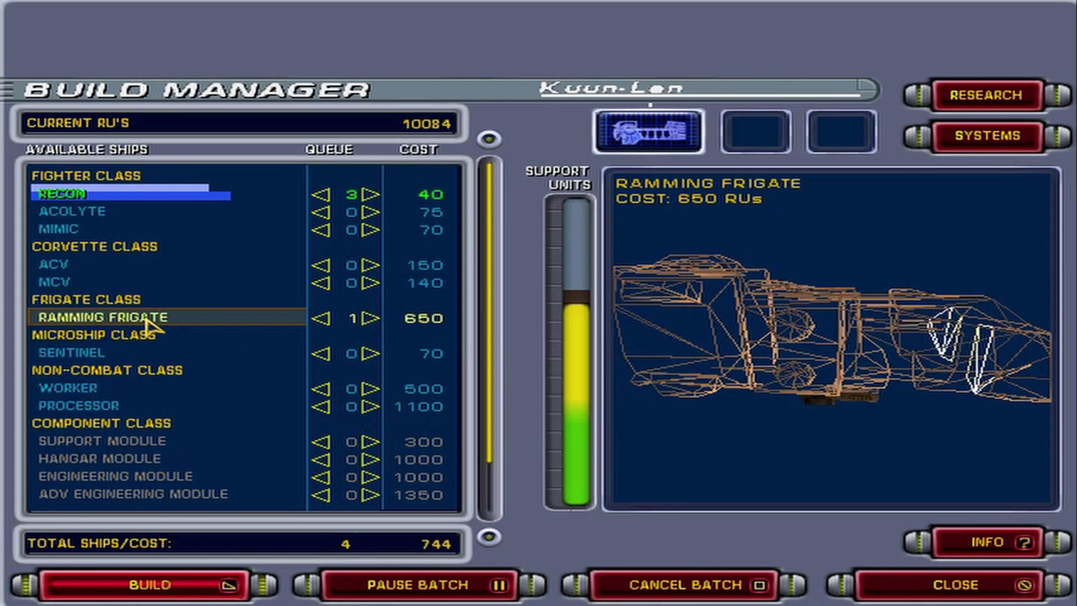
right_click(146, 321)
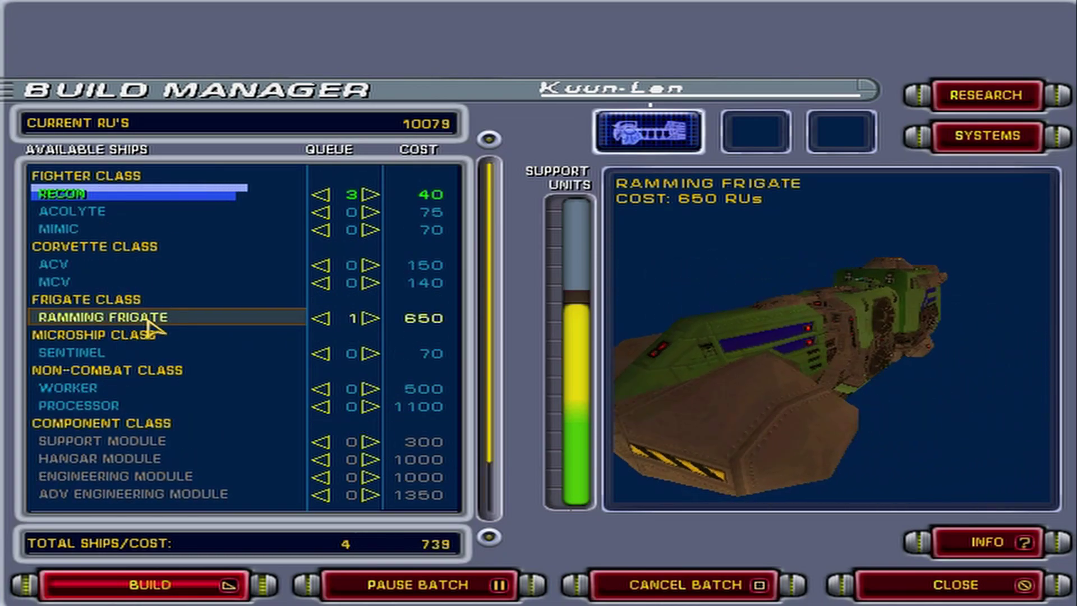
Send the command ship to a new position placed on the sensor map.
left_click(930, 585)
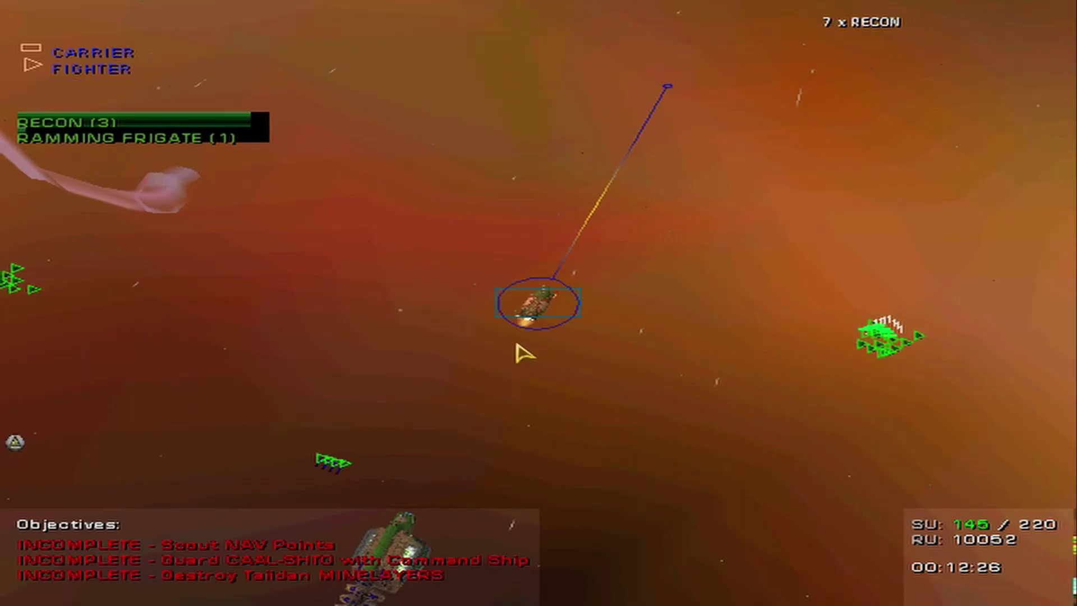
key("m")
key("space")
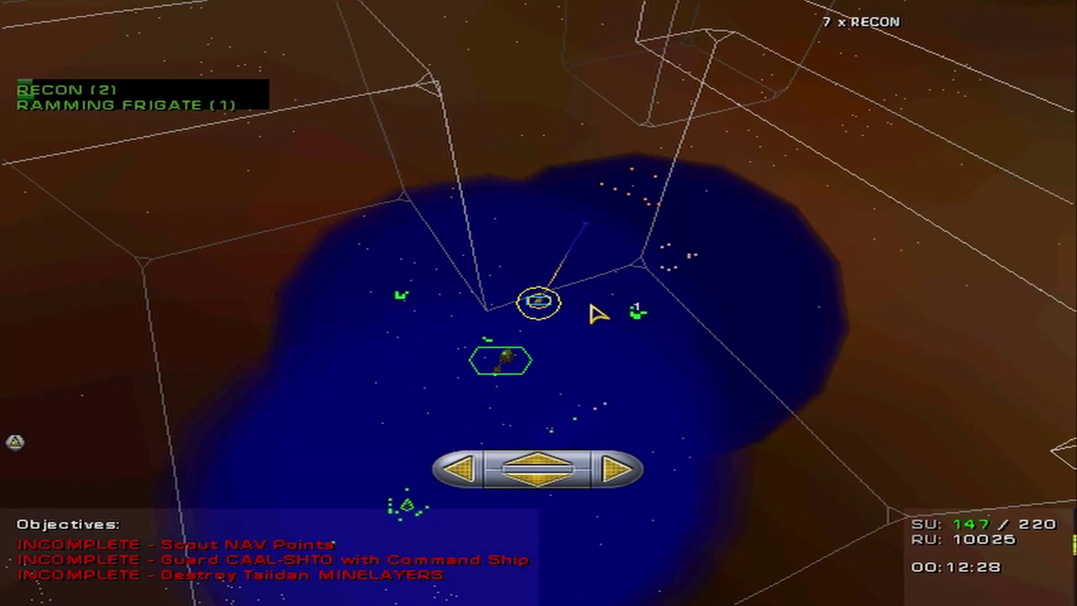
left_click_drag(592, 314, 672, 266)
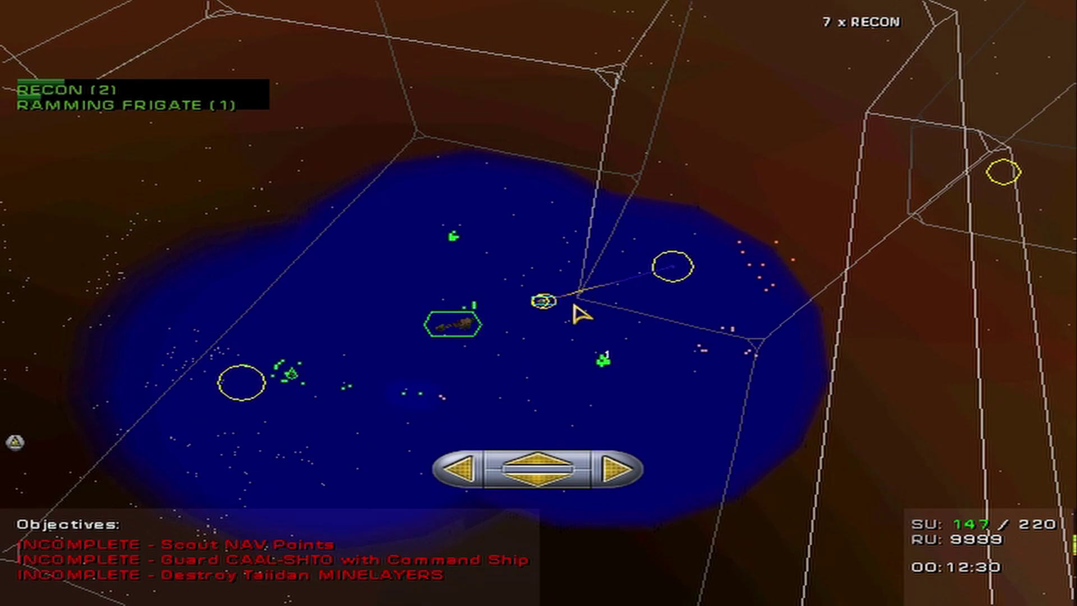
scroll(575, 314, "up", 3)
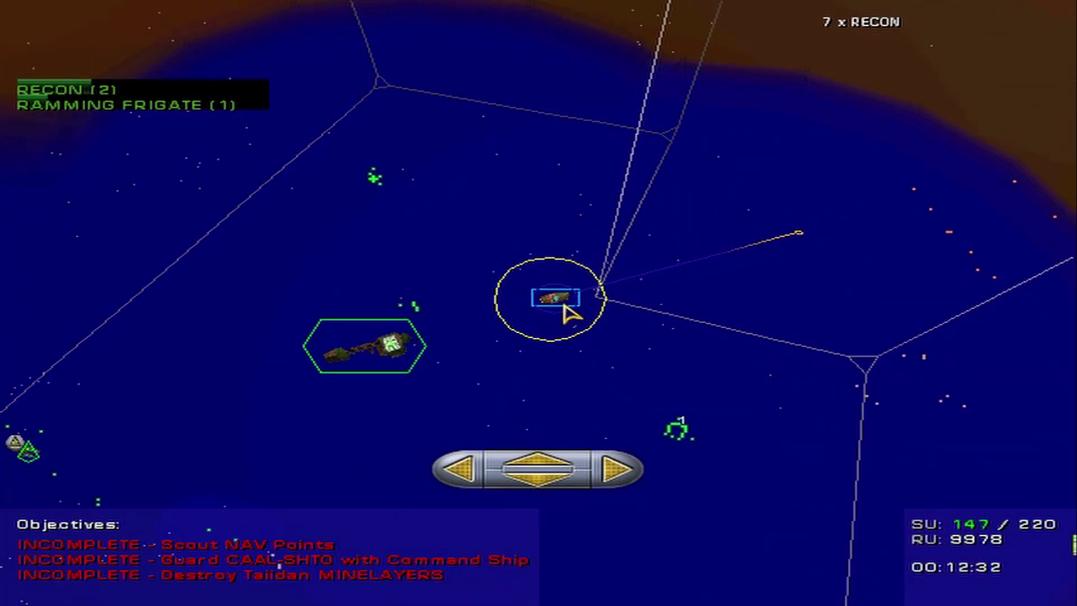
scroll(570, 313, "down", 3)
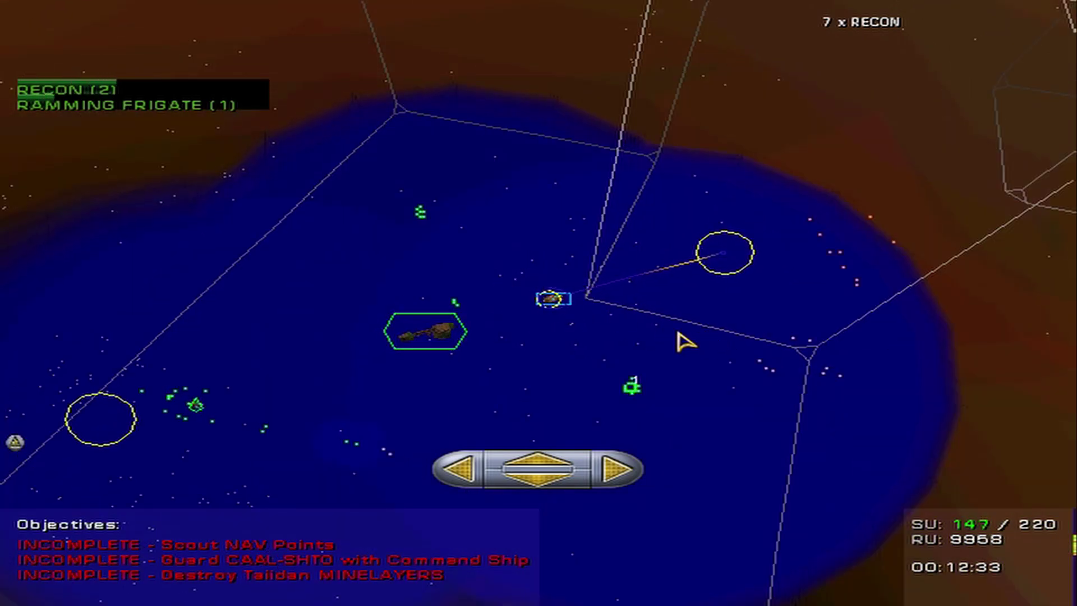
scroll(686, 341, "down", 3)
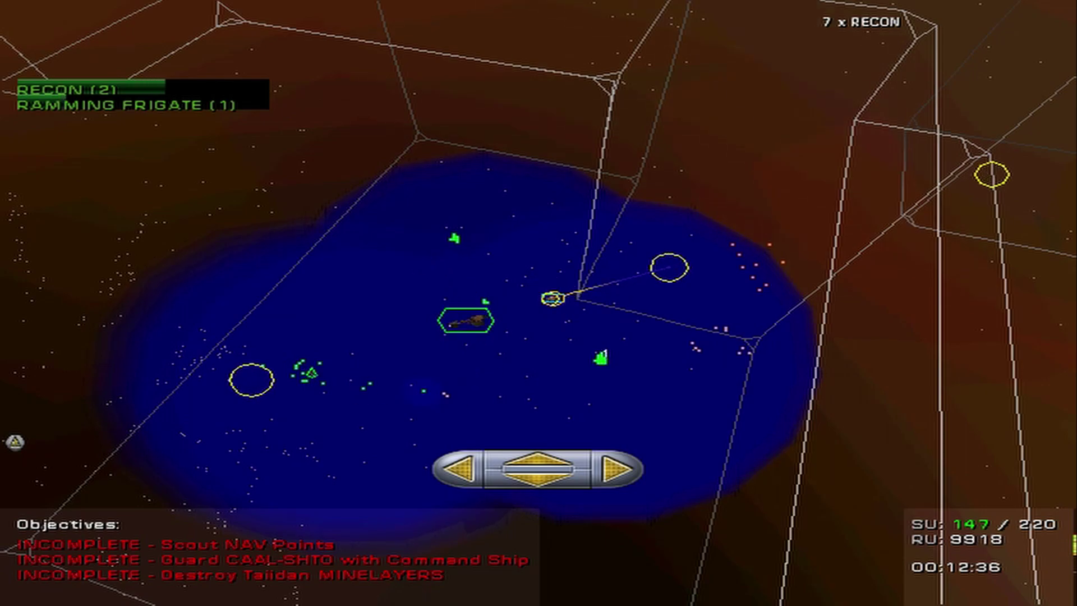
left_click_drag(430, 264, 429, 227)
left_click_drag(509, 332, 510, 334)
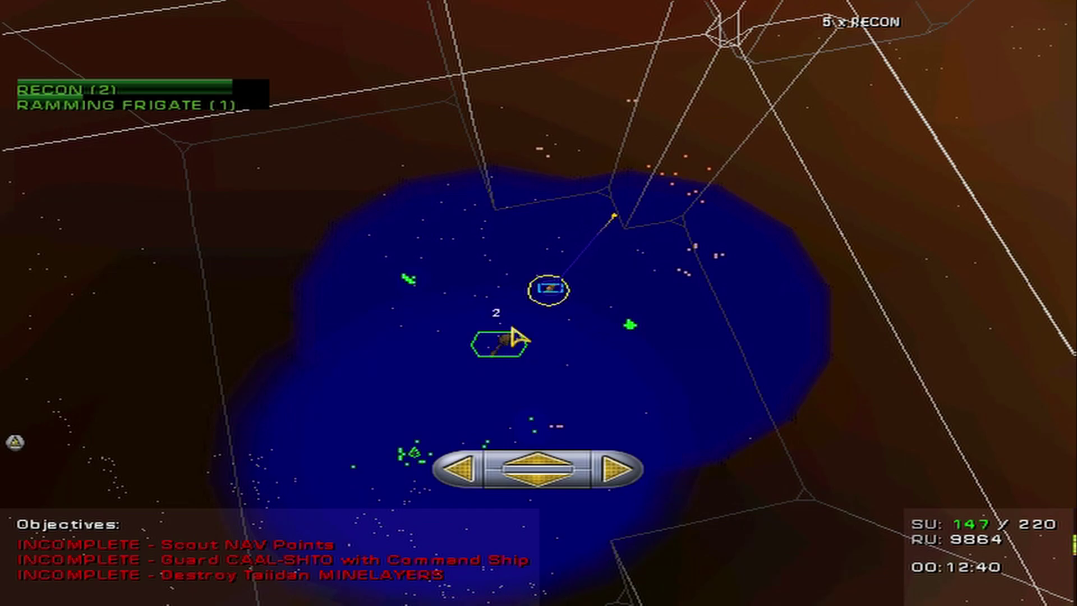
left_click(517, 250)
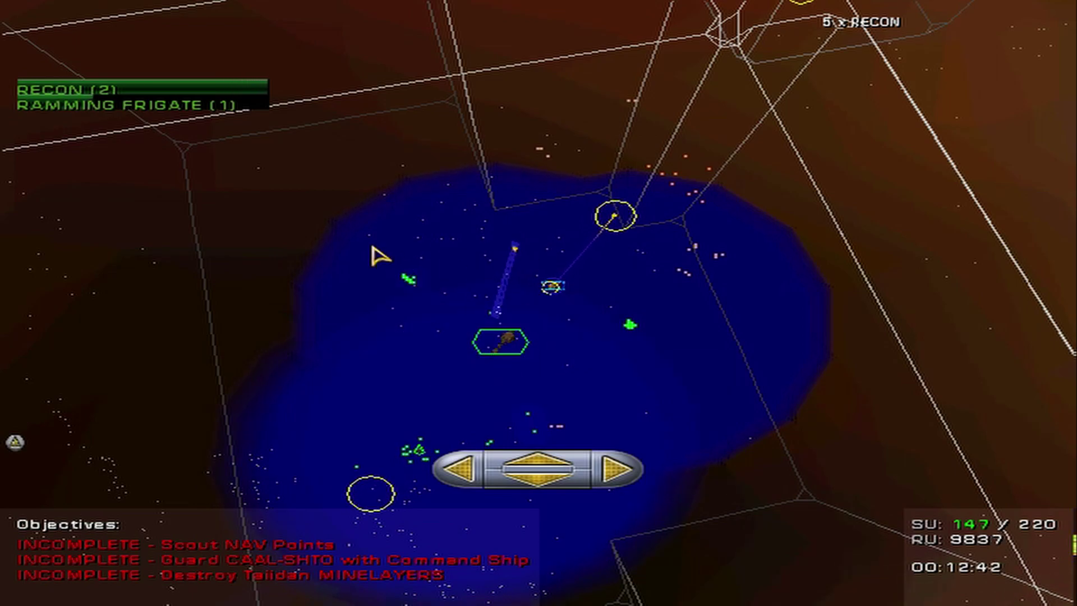
Select the recon group and arrange it in Delta formation.
left_click_drag(380, 255, 436, 303)
key("space")
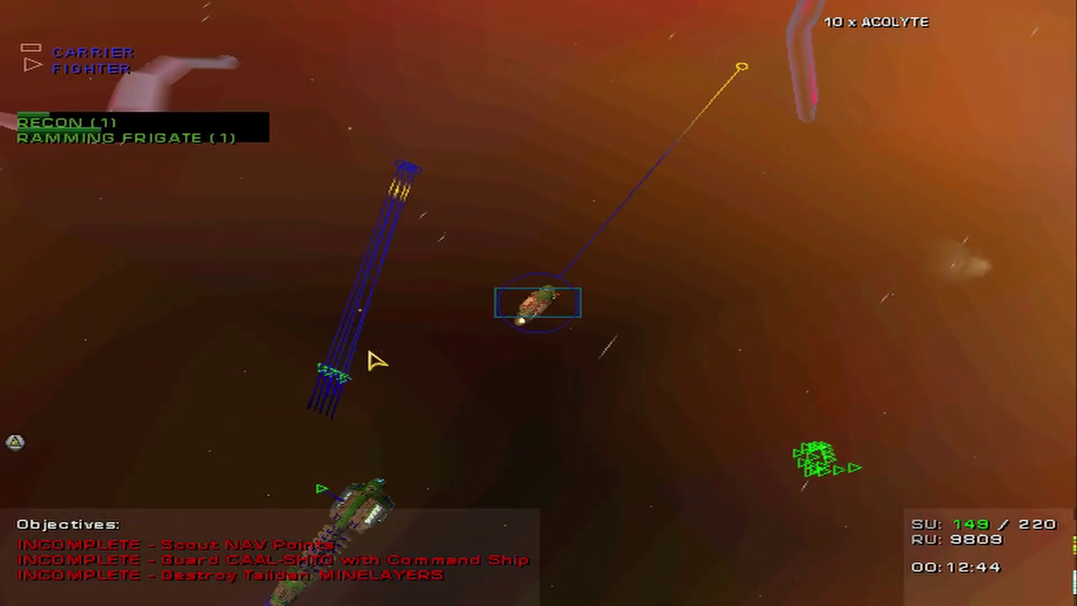
left_click_drag(258, 281, 370, 358)
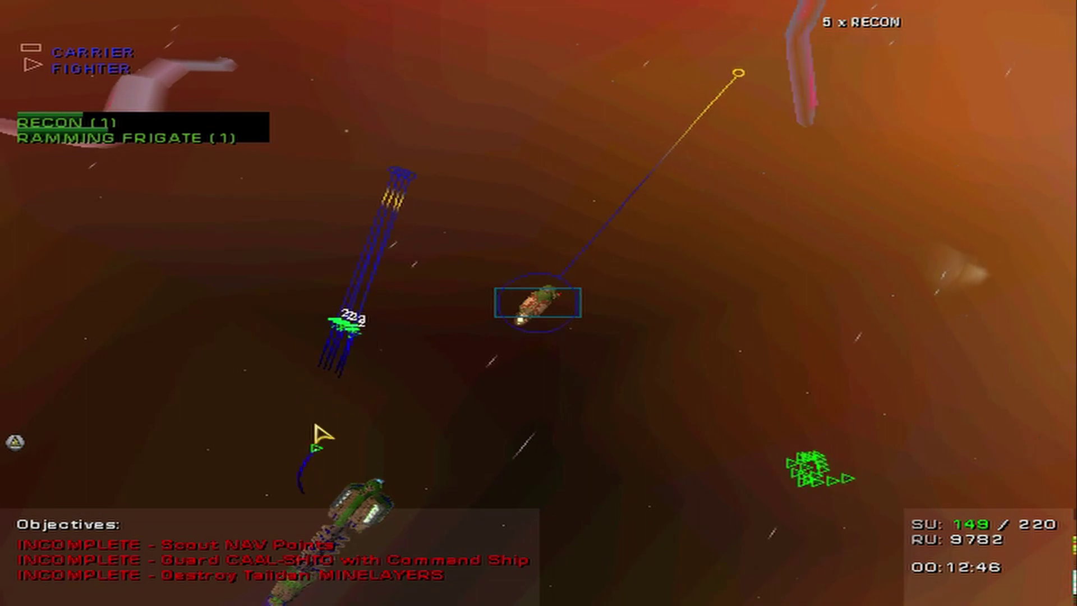
key("F1")
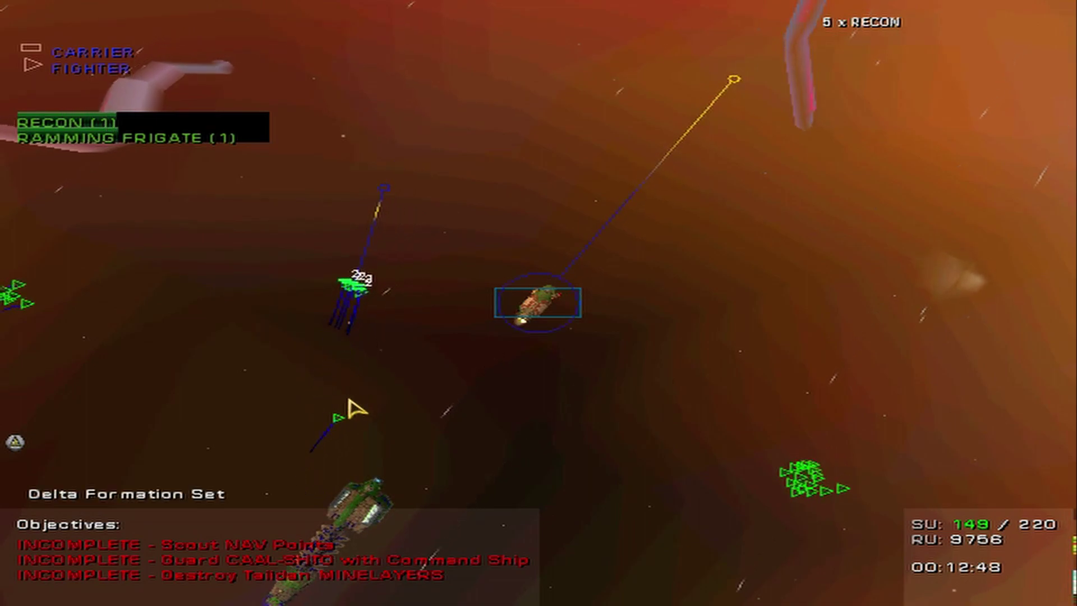
left_click_drag(403, 398, 486, 364)
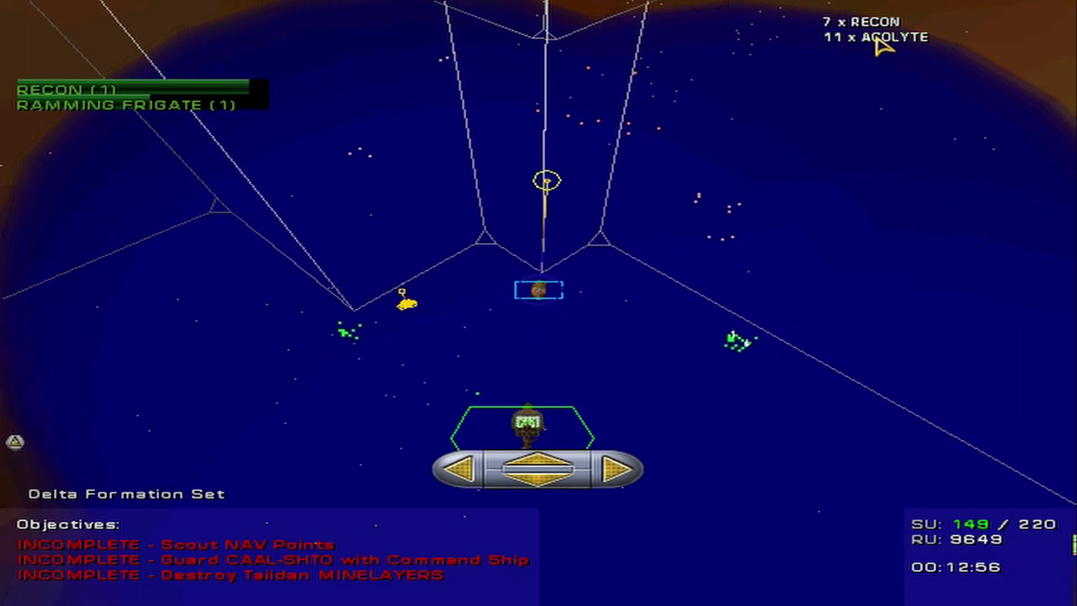
Queue eight Acolyte fighters alongside the Ramming Frigate and return to space.
key("b")
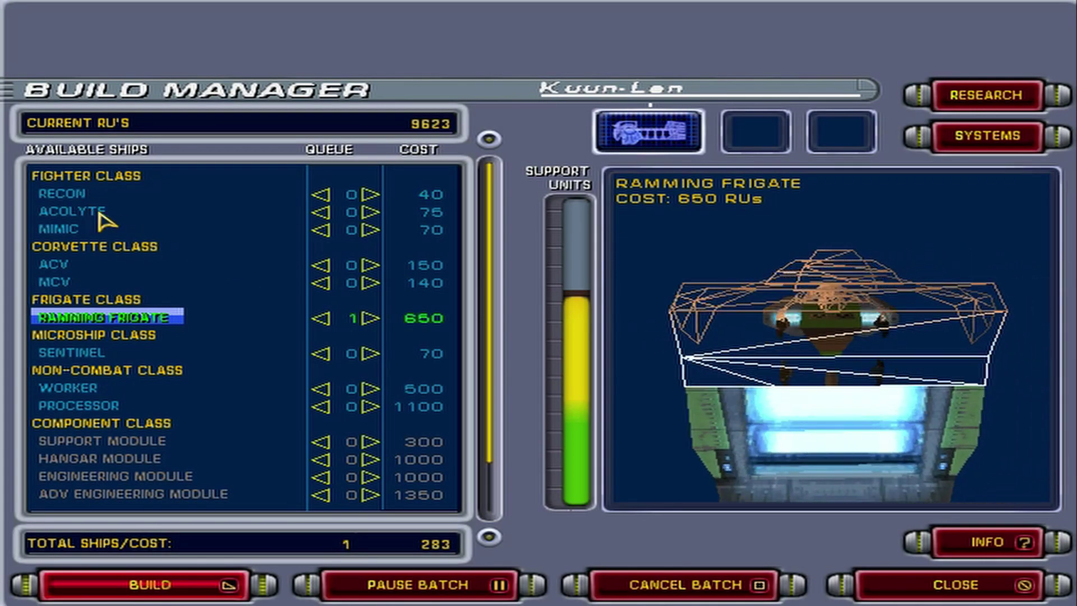
left_click(105, 215)
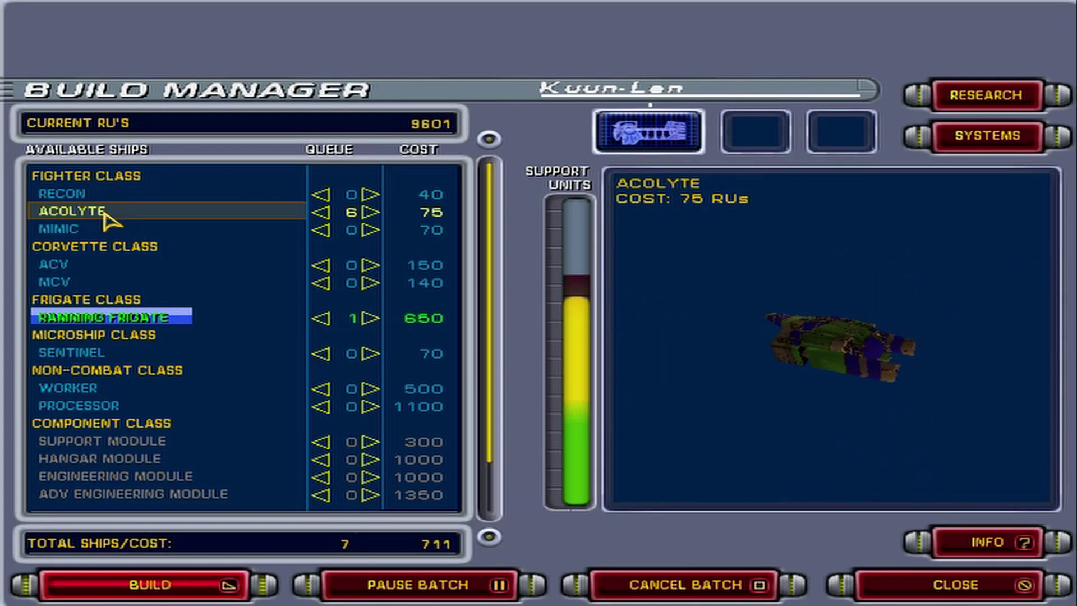
left_click(918, 584)
left_click_drag(601, 396, 757, 404)
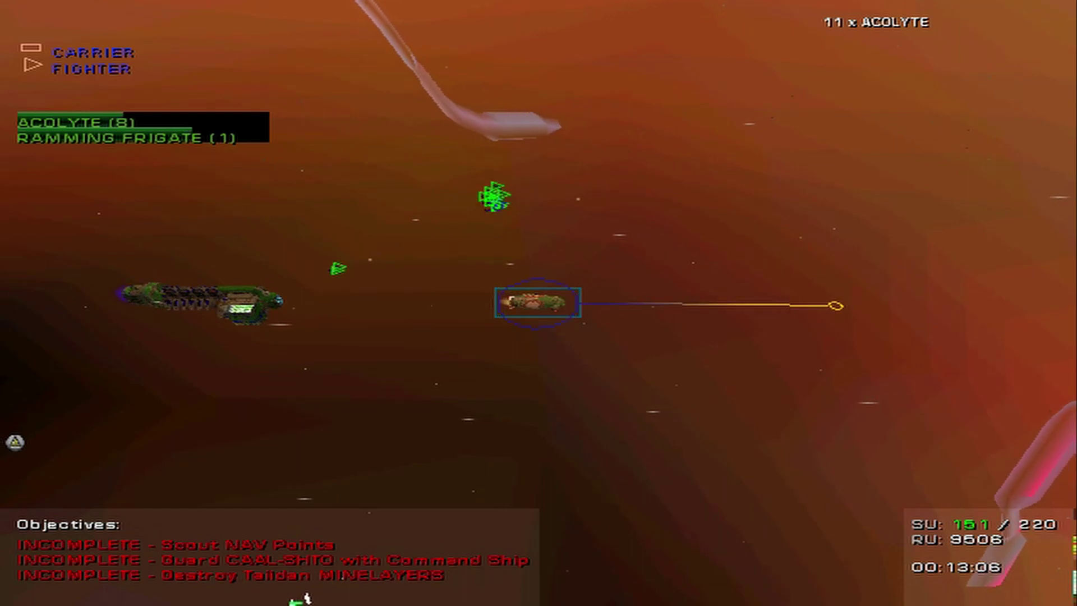
scroll(538, 303, "up", 5)
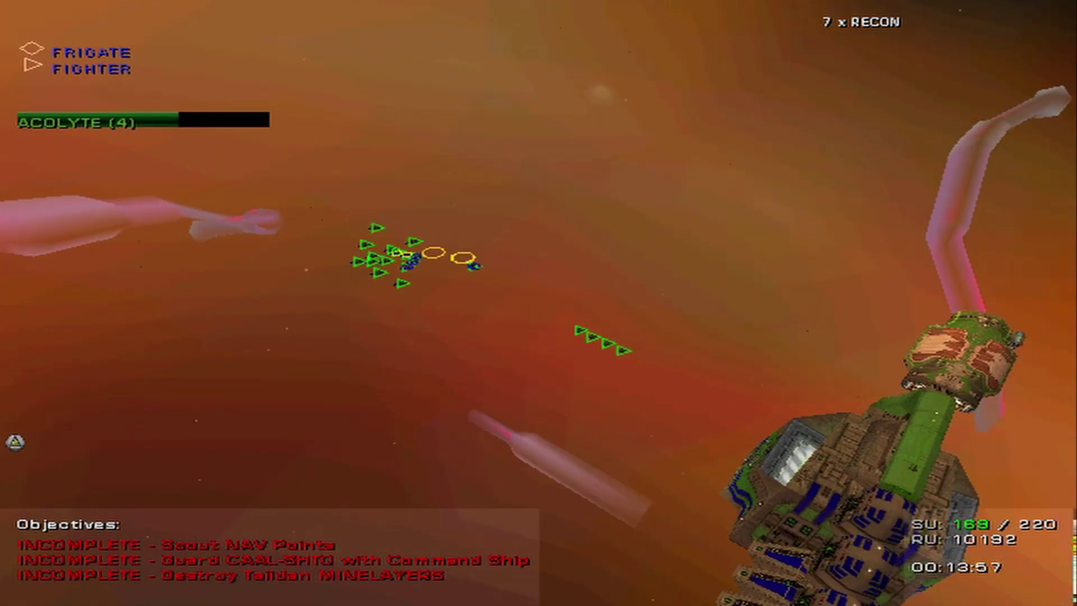
Check the enemy minelayers on the sensor map, set the fighters to Claw formation, and reopen the map.
key("space")
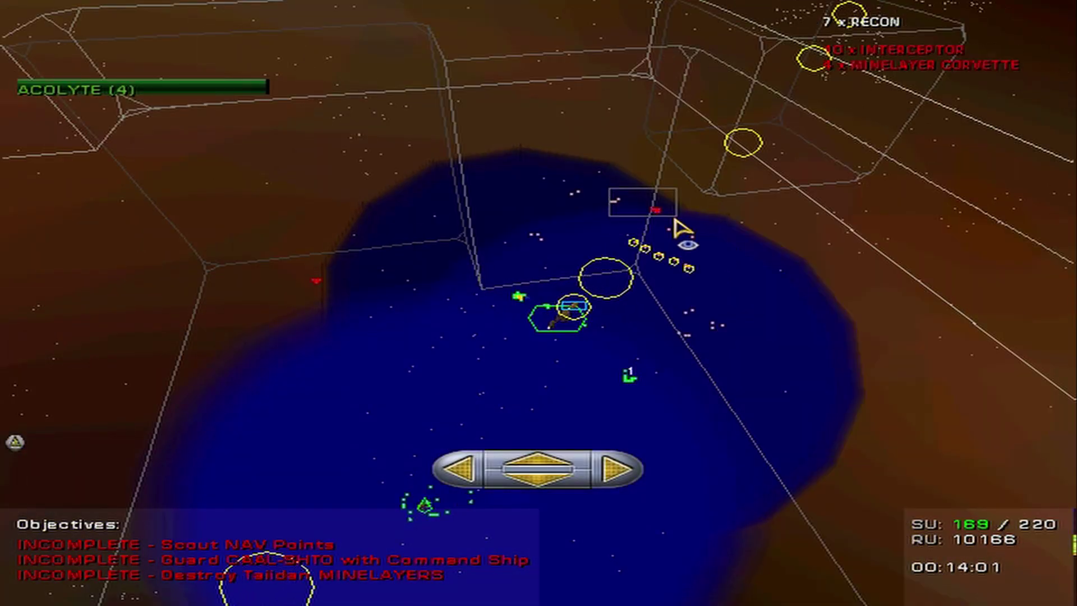
key("space")
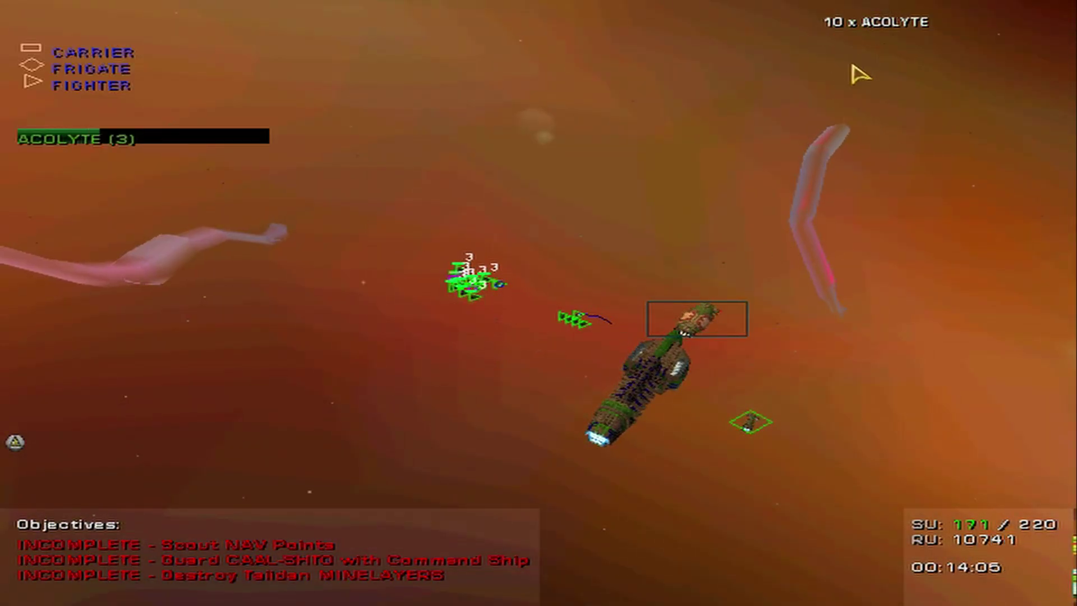
key("space")
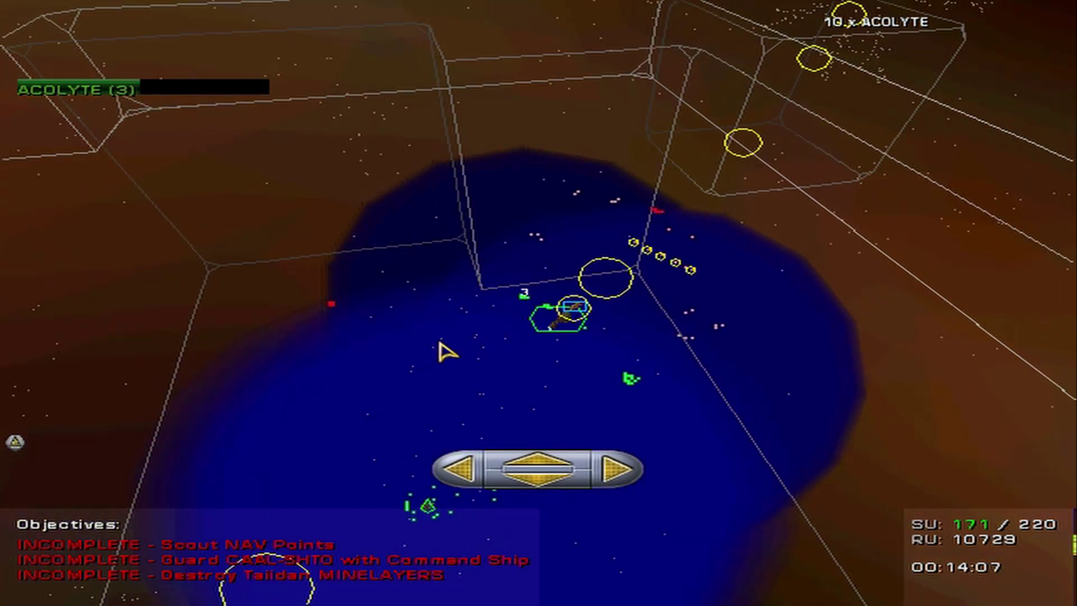
key("space")
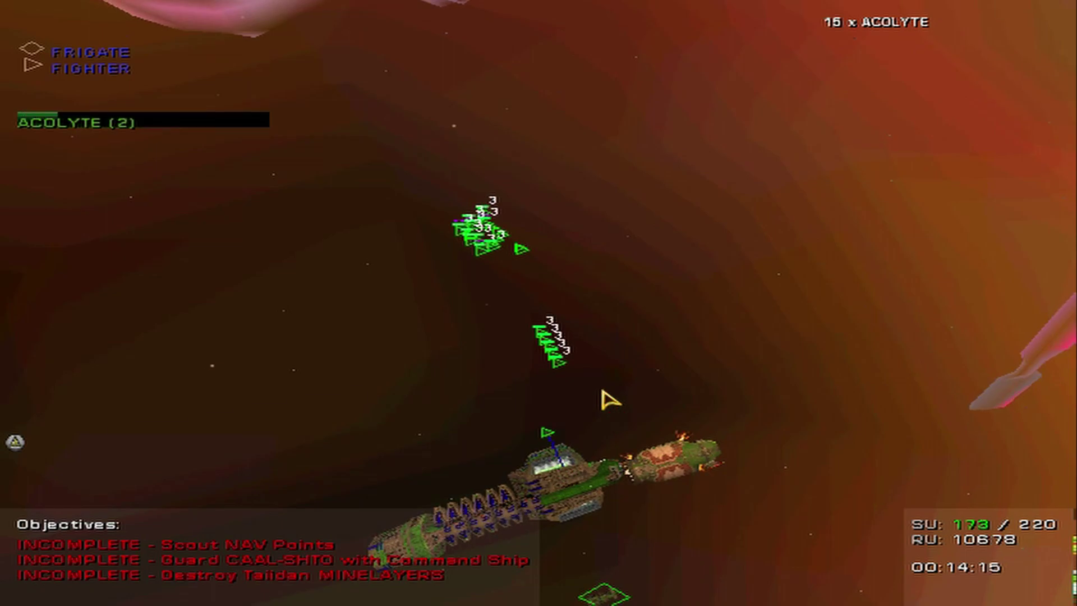
key("f")
key("space")
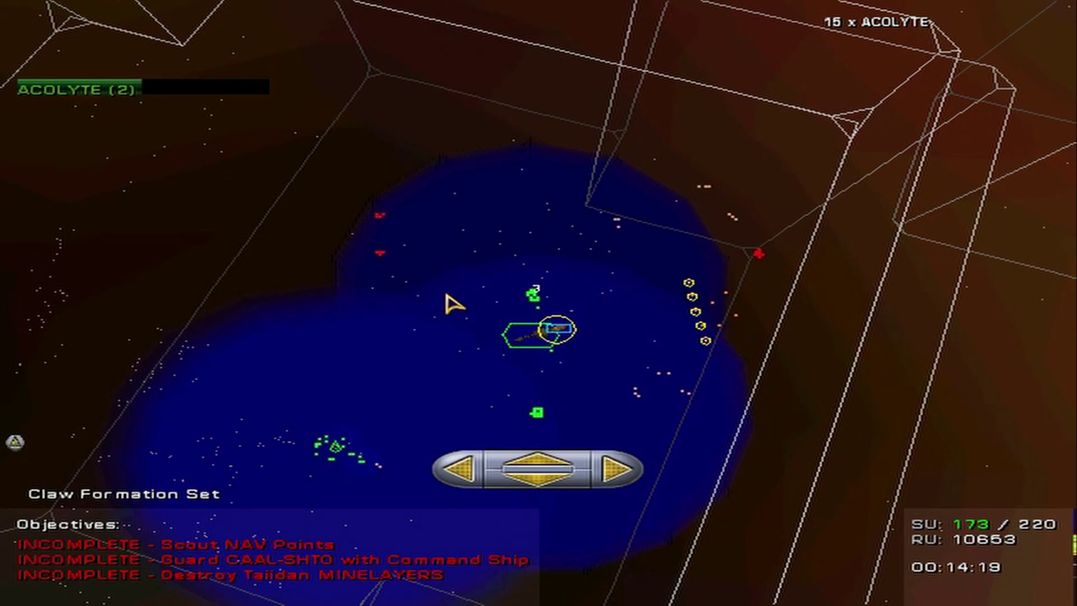
Return to the fighters and swing the view to find the enemy interceptors.
key("space")
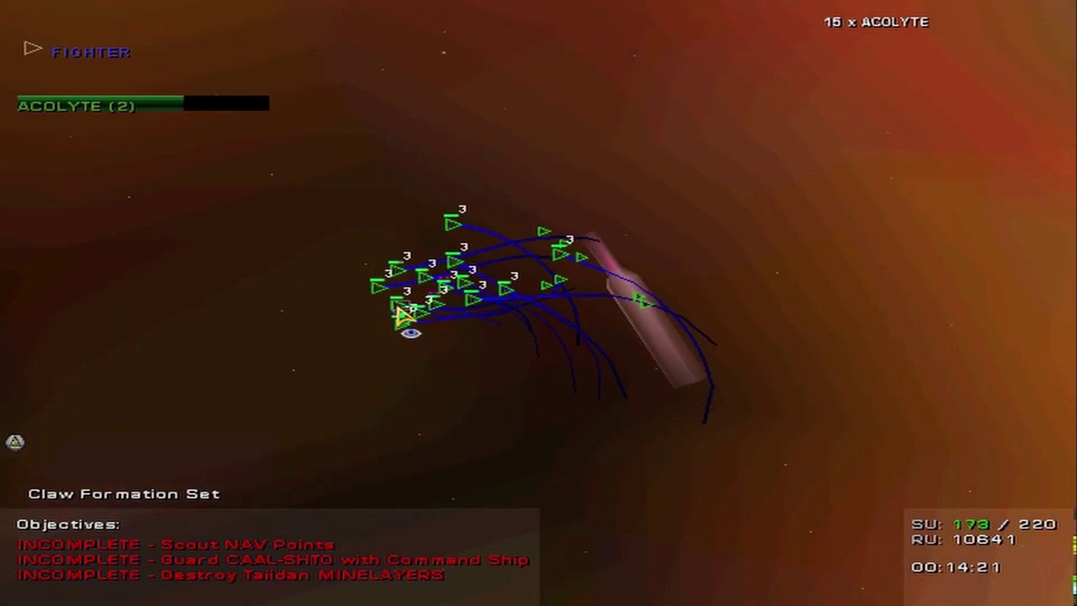
scroll(404, 315, "up", 5)
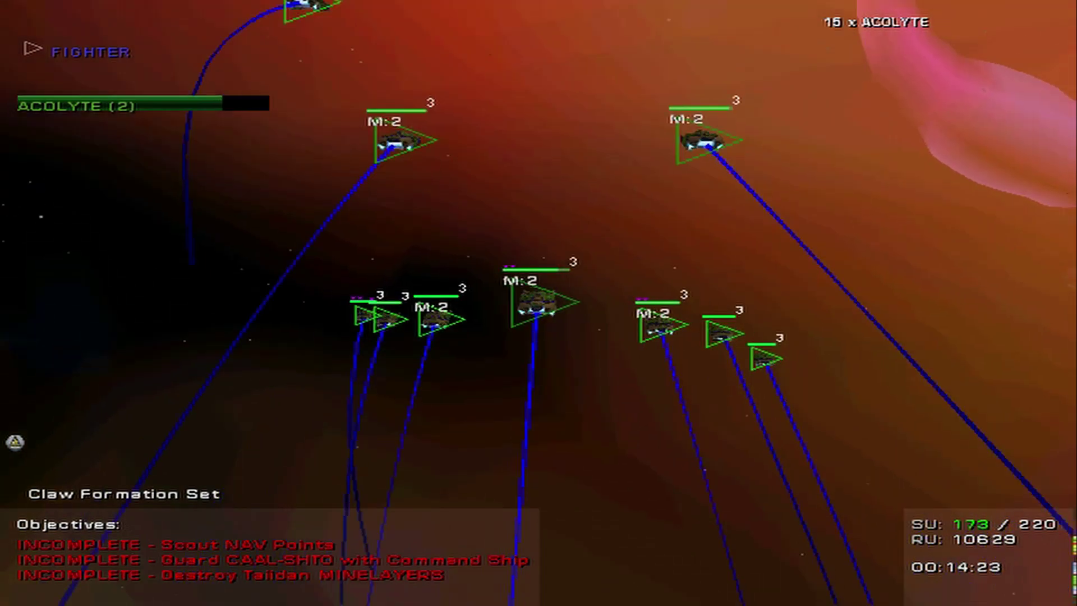
scroll(538, 303, "down", 4)
scroll(539, 304, "down", 4)
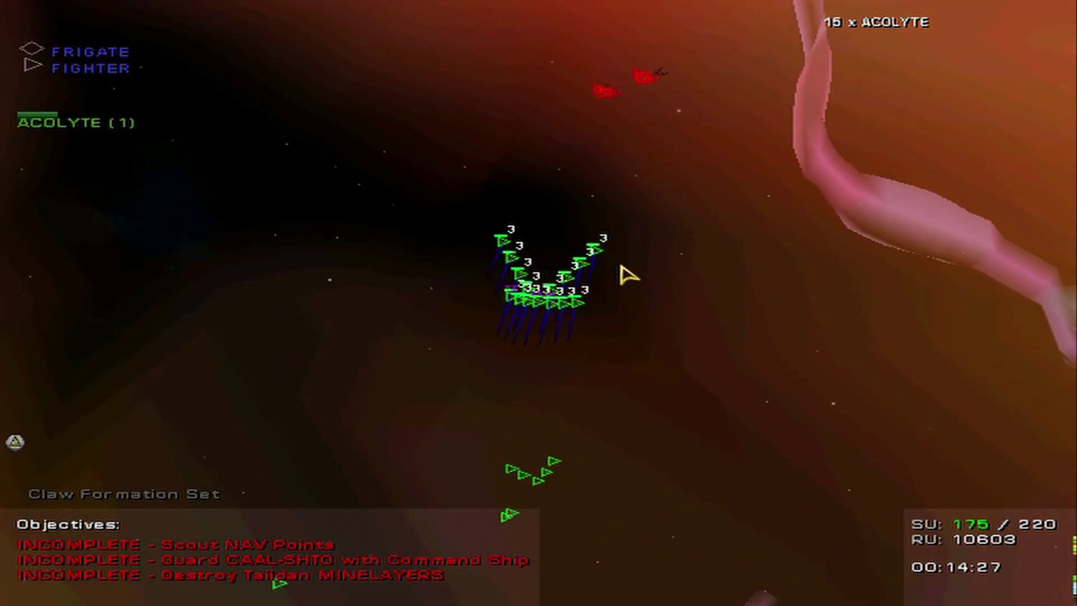
scroll(625, 260, "up", 3)
scroll(577, 300, "up", 3)
scroll(578, 301, "up", 3)
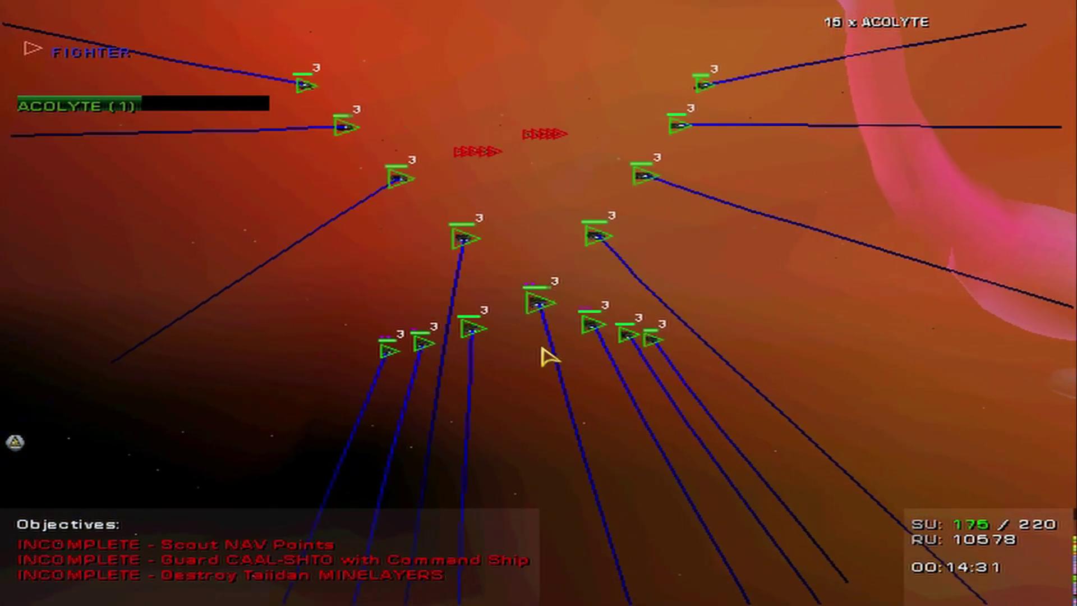
scroll(544, 358, "up", 3)
scroll(544, 358, "up", 2)
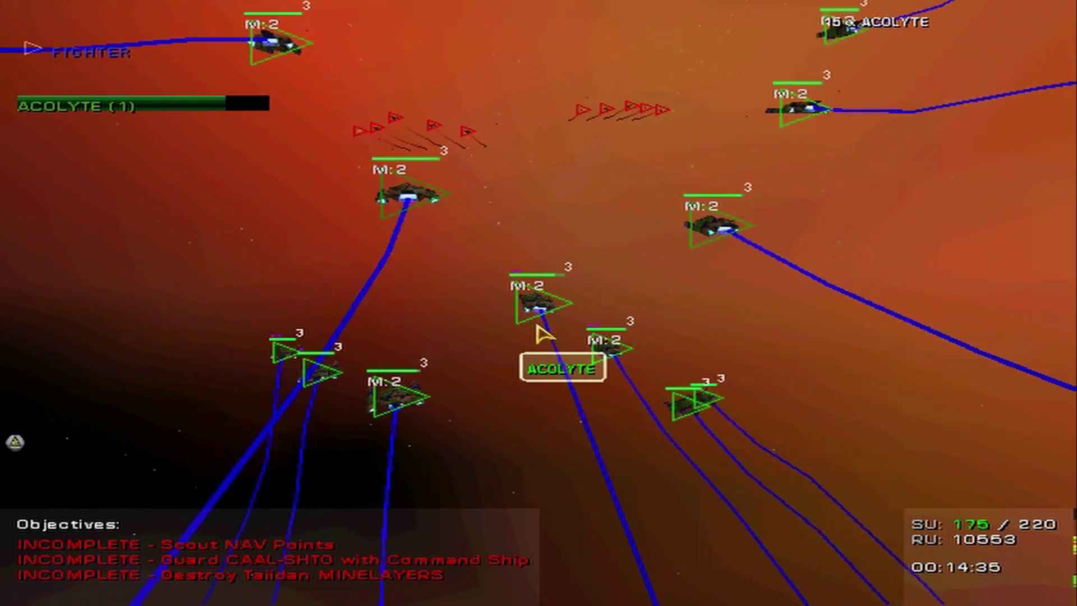
scroll(542, 333, "down", 5)
scroll(543, 334, "down", 2)
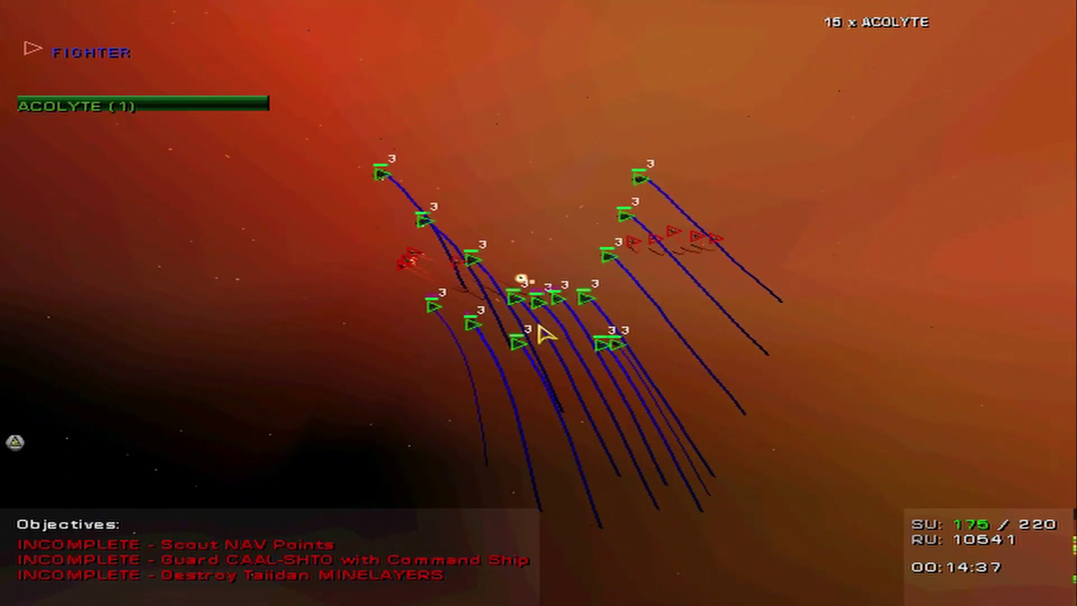
left_click_drag(469, 365, 362, 362)
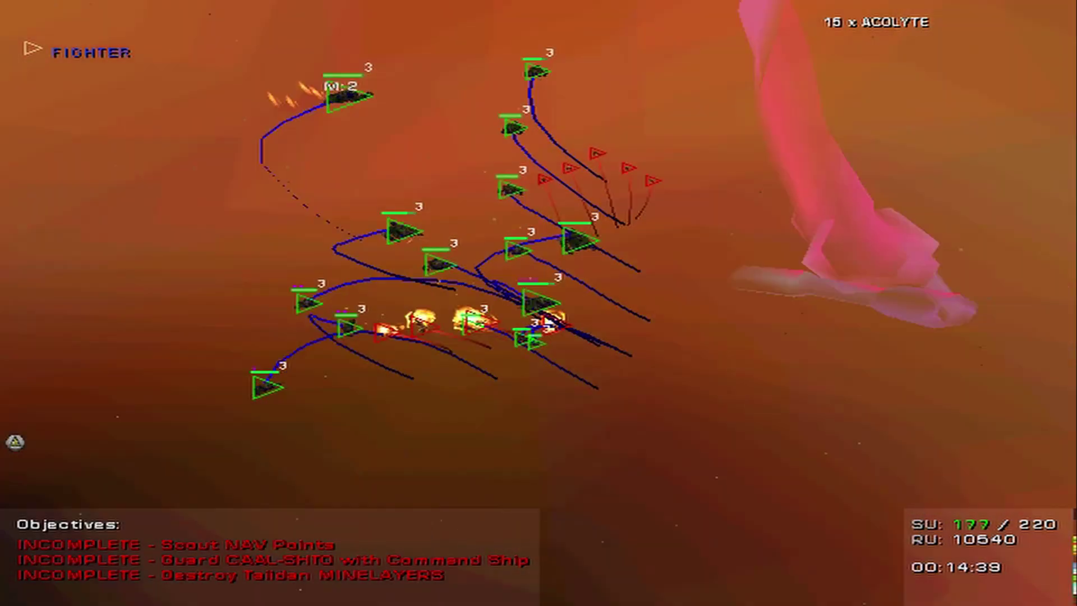
scroll(539, 303, "up", 3)
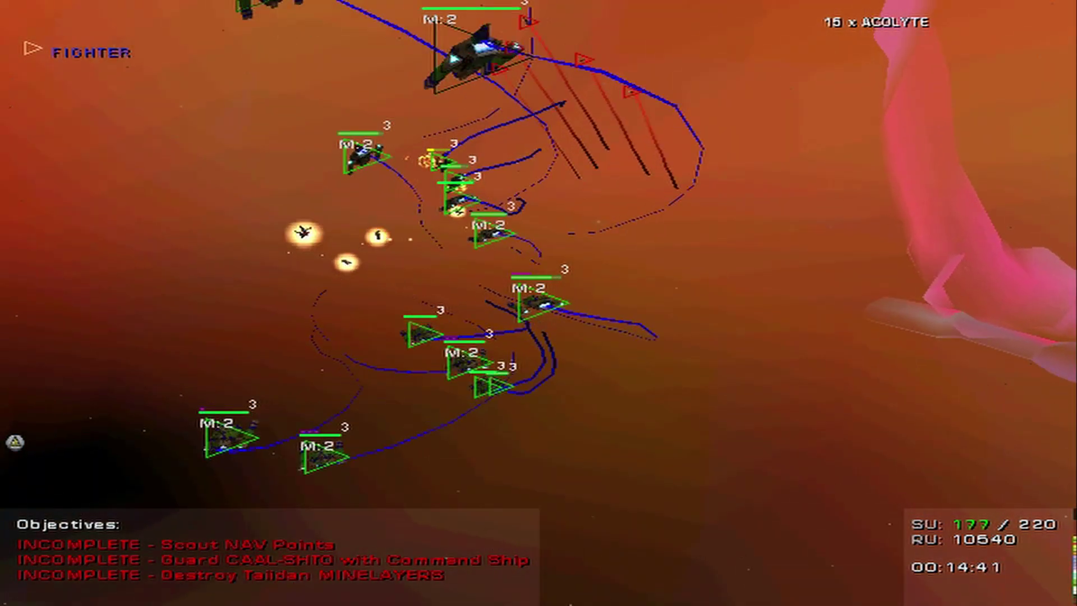
scroll(539, 303, "up", 3)
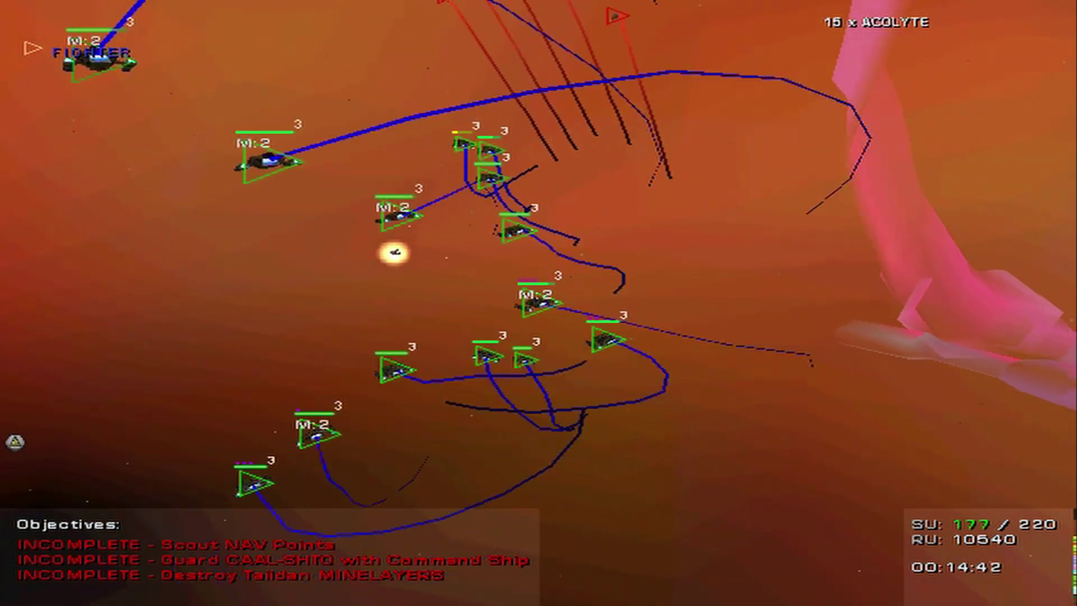
scroll(538, 304, "down", 5)
left_click_drag(539, 303, 510, 353)
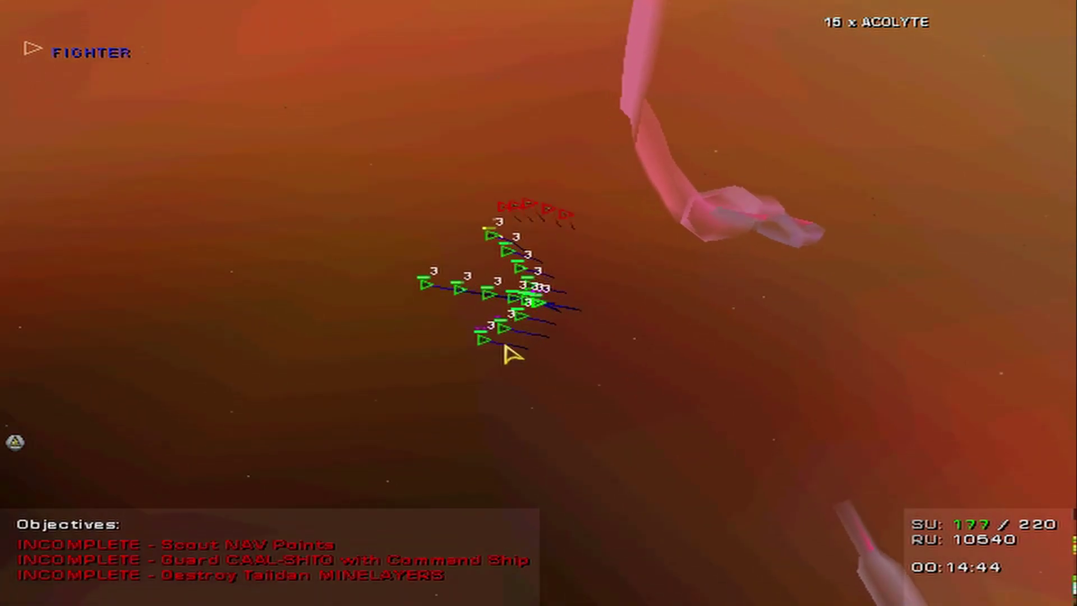
scroll(511, 354, "up", 3)
scroll(511, 353, "down", 5)
left_click_drag(511, 354, 472, 354)
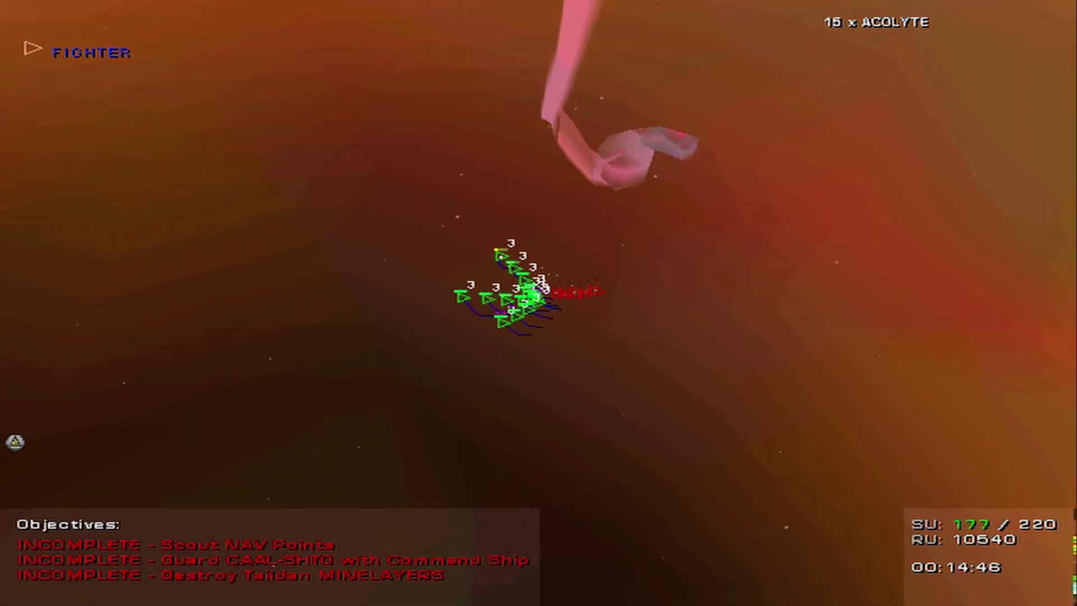
scroll(559, 312, "up", 3)
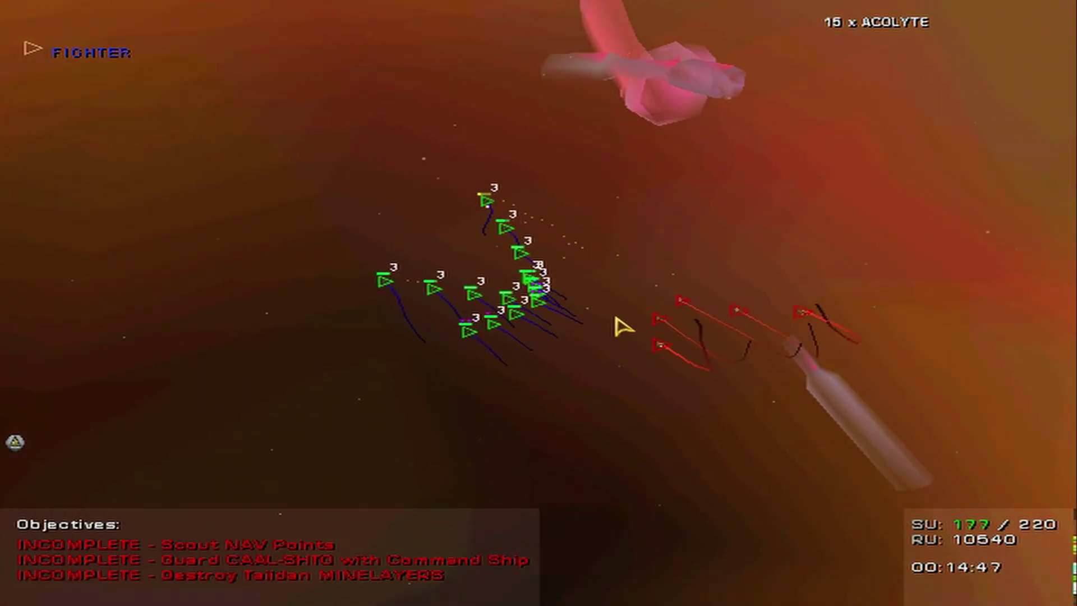
middle_click(659, 334)
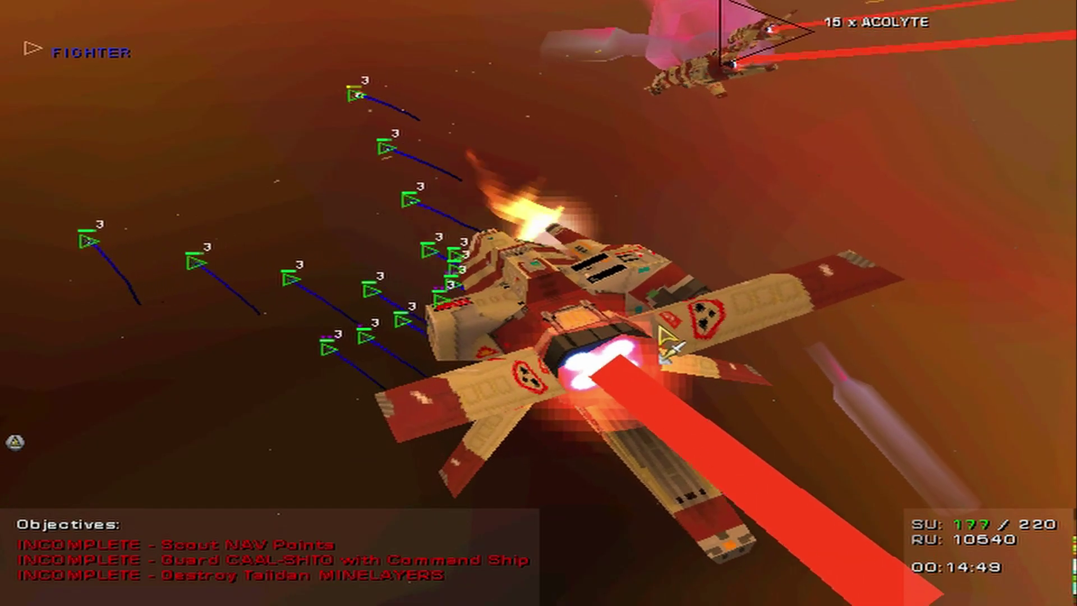
scroll(640, 319, "down", 5)
scroll(631, 306, "down", 3)
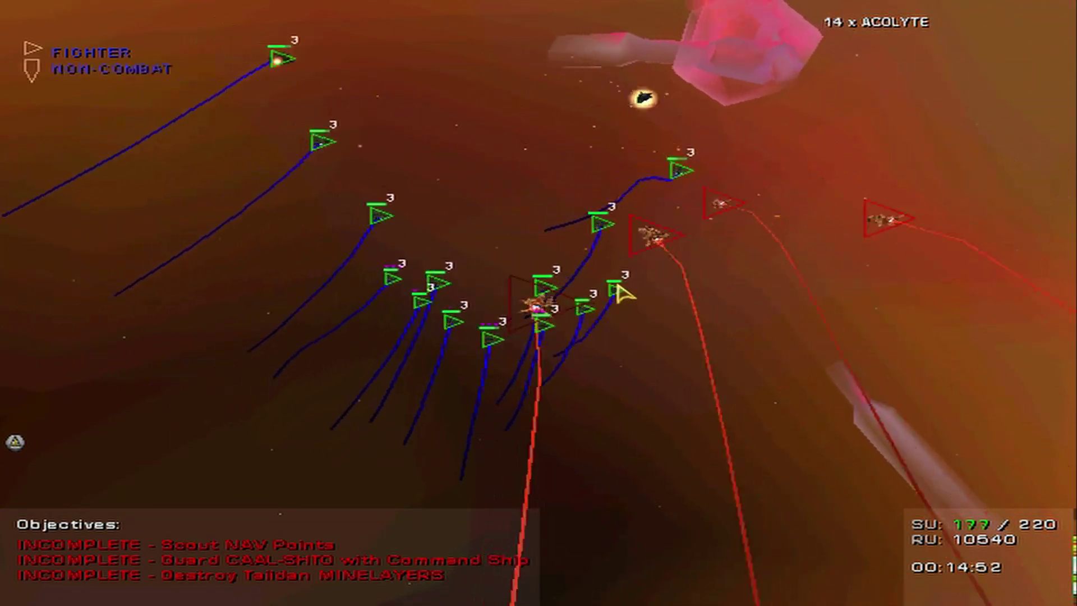
scroll(622, 293, "down", 3)
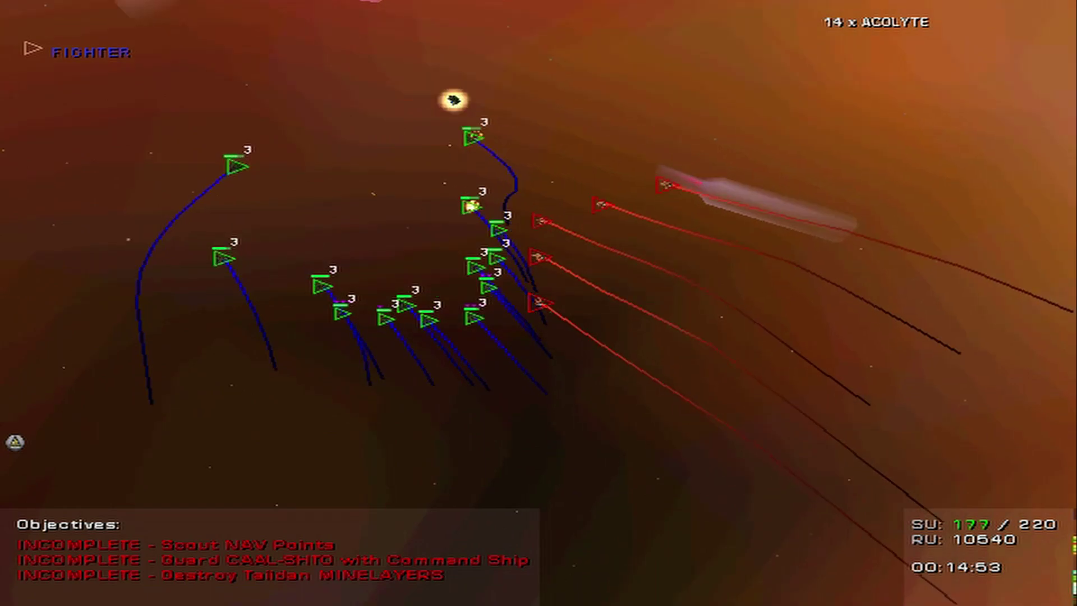
scroll(505, 312, "down", 2)
scroll(523, 217, "down", 2)
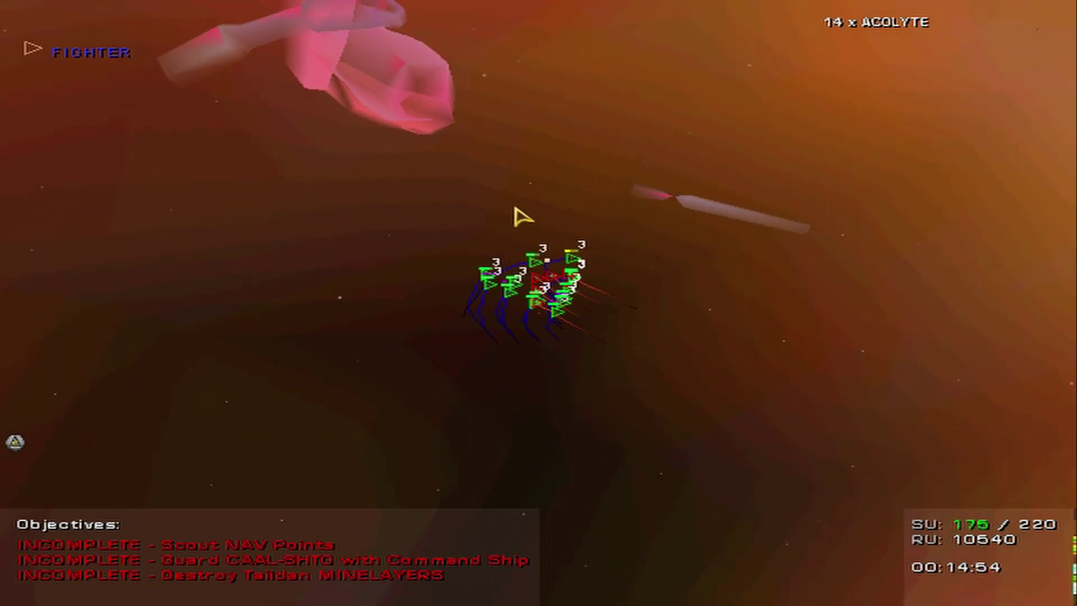
scroll(524, 227, "up", 2)
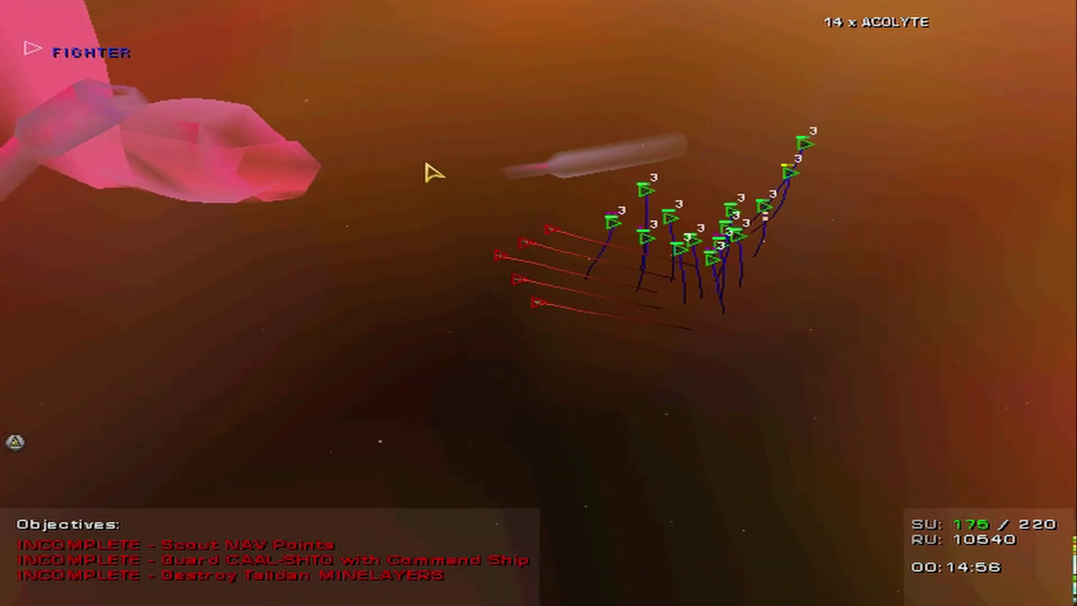
Band-box an attack on the red interceptors, then bring up the sensors map.
mouse_move(421, 163)
left_mouse_down()
mouse_move(640, 378)
mouse_move(521, 277)
left_mouse_up()
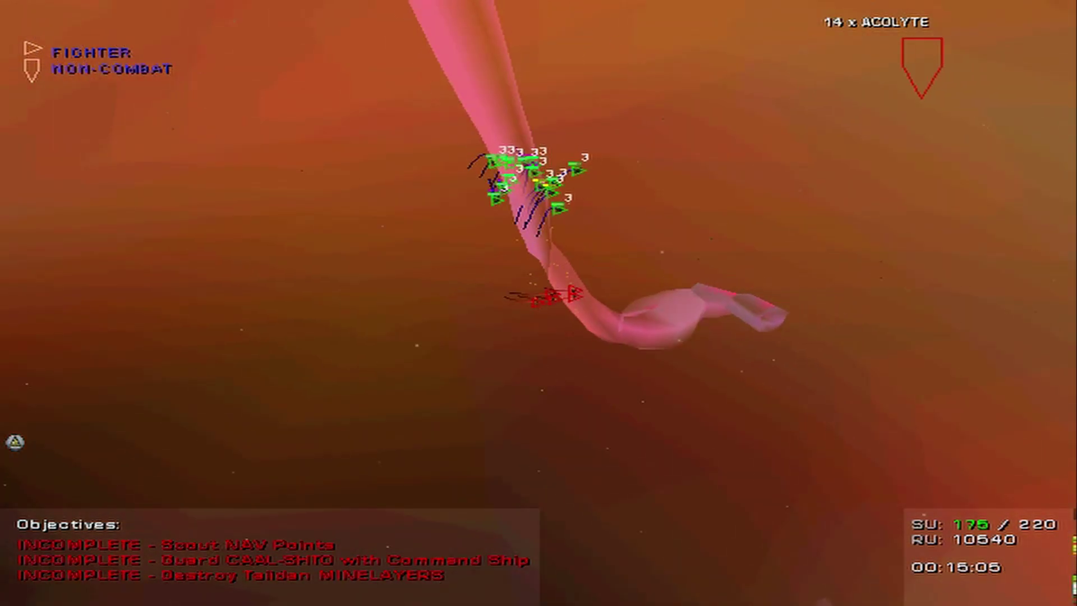
left_click_drag(591, 264, 591, 263)
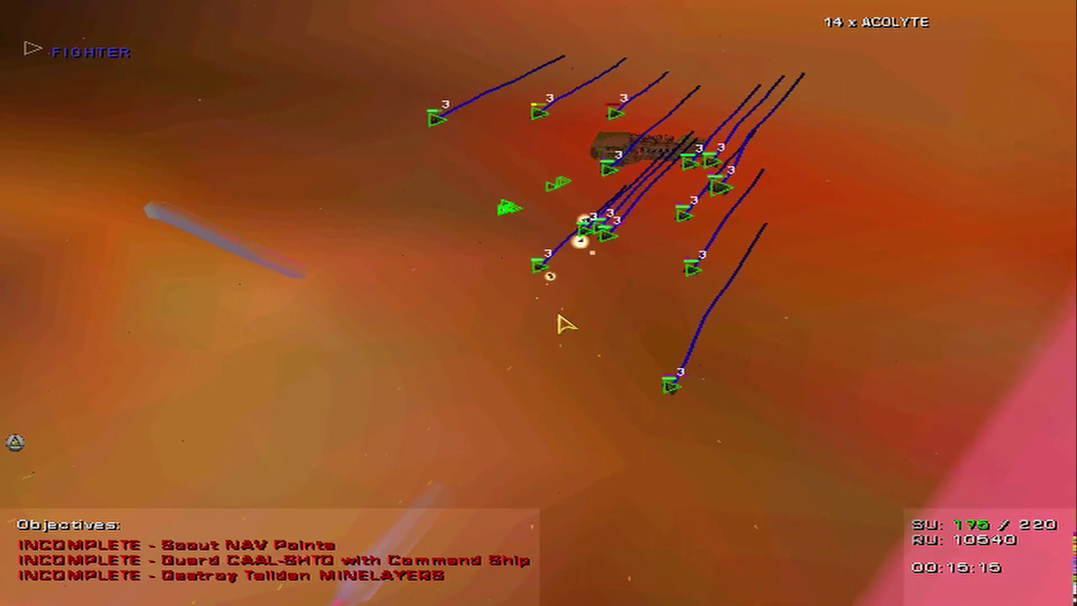
key("space")
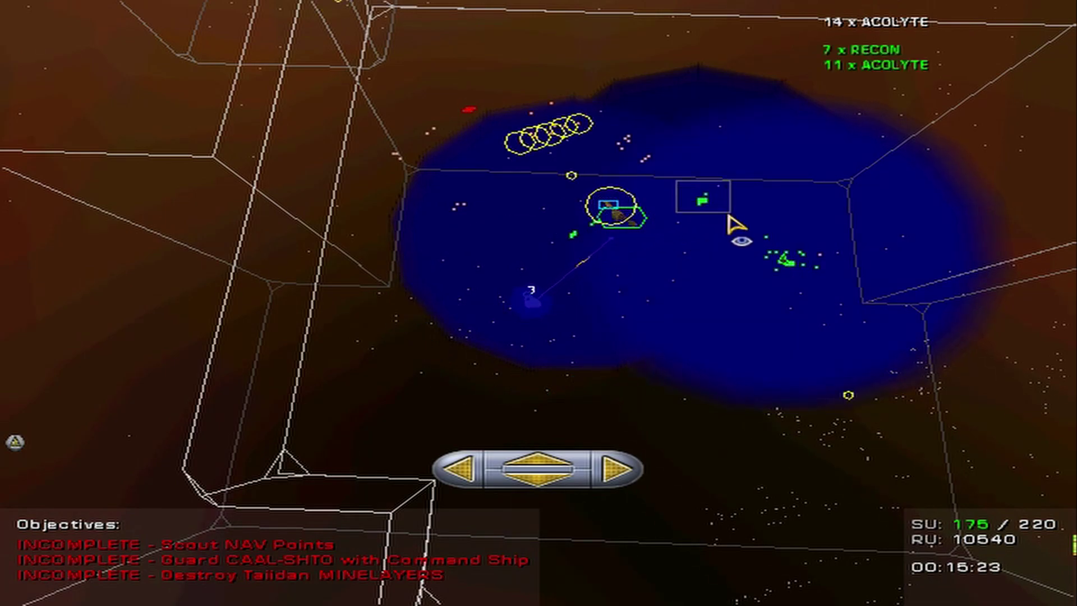
Select the recon and acolyte fighters and move the right group toward the ramming frigate.
key("space")
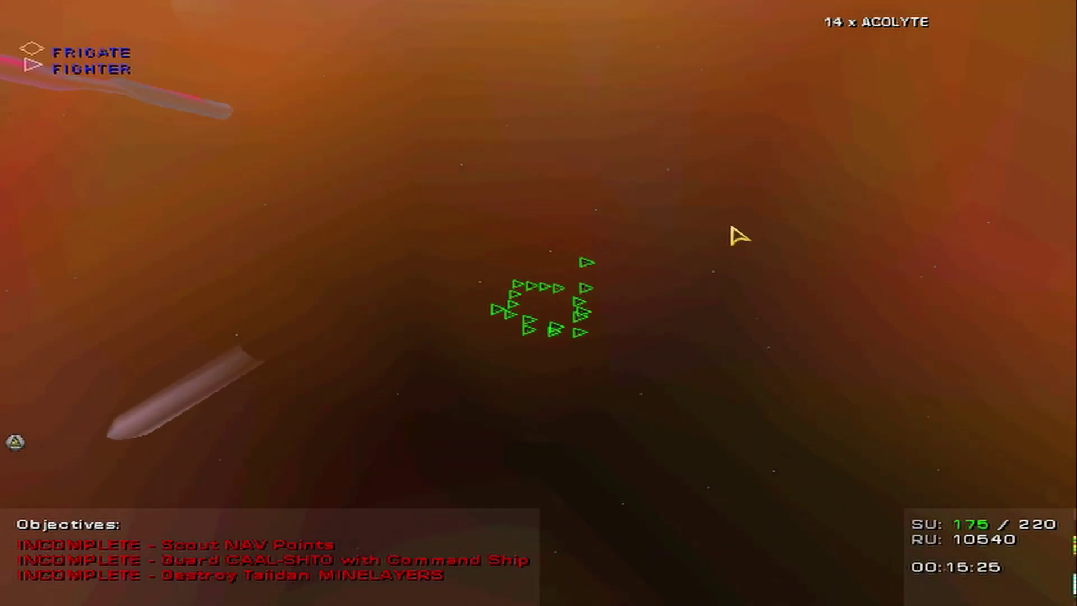
left_click_drag(465, 239, 649, 392)
key("space")
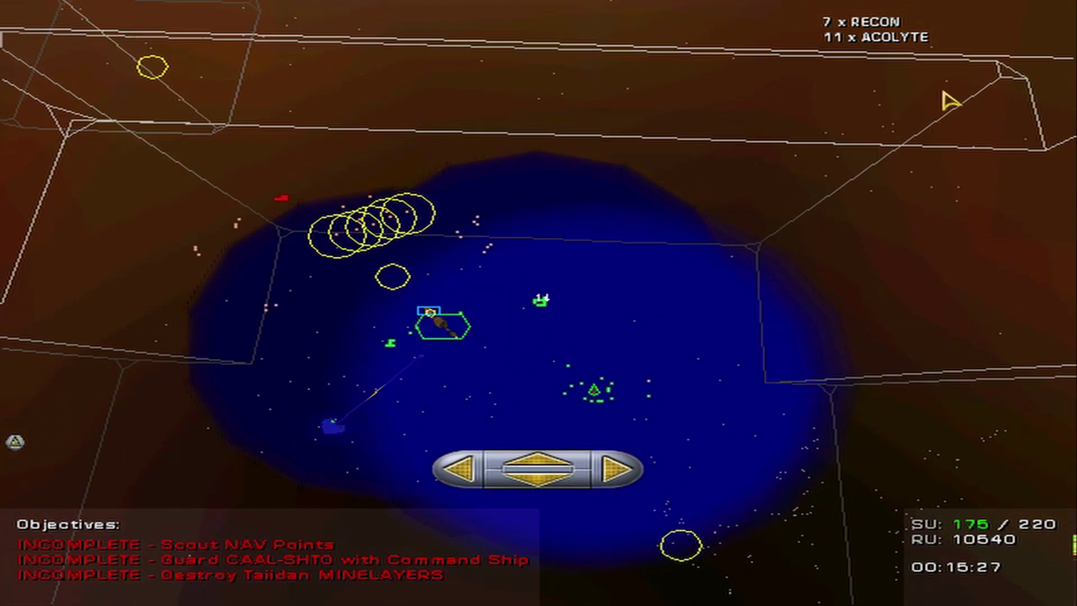
scroll(488, 217, "up", 3)
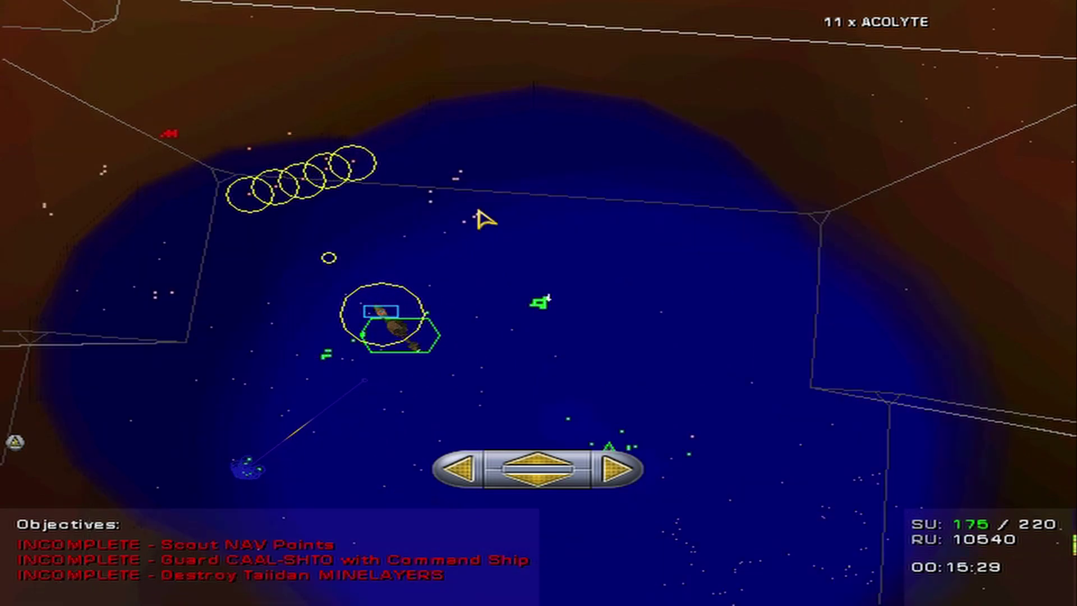
key("m")
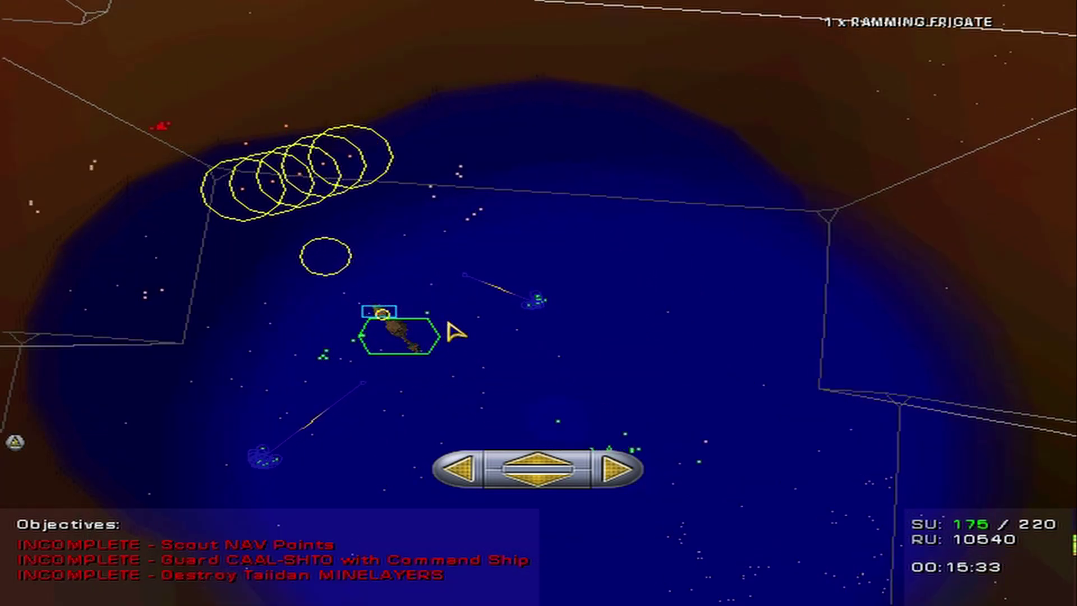
key("space")
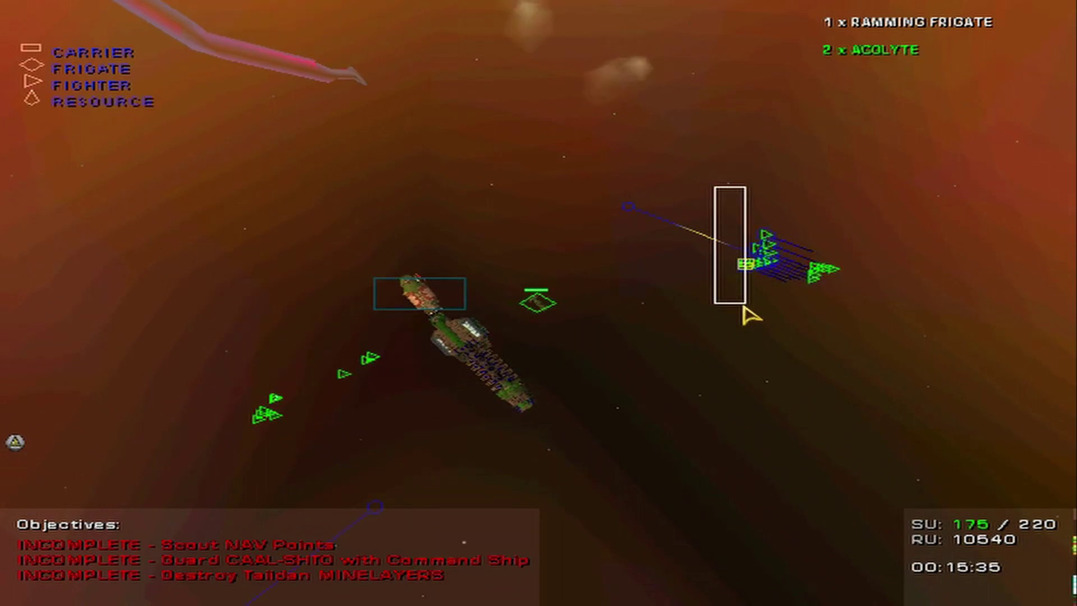
key("m")
left_click(599, 228)
Select the remaining fighter group on the map and move it behind the frigate.
key("space")
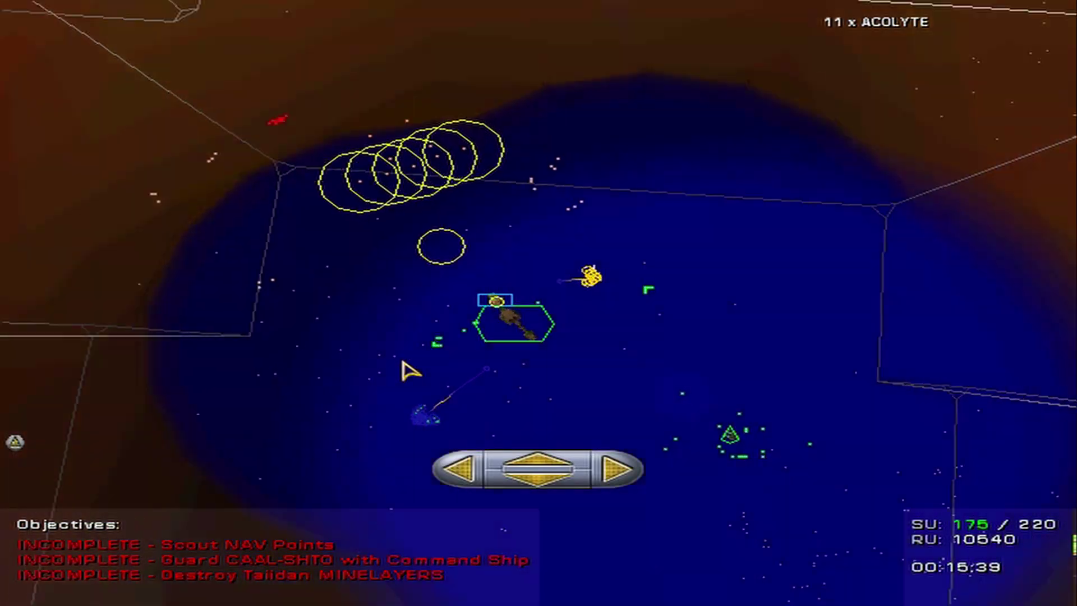
left_click_drag(380, 363, 461, 434)
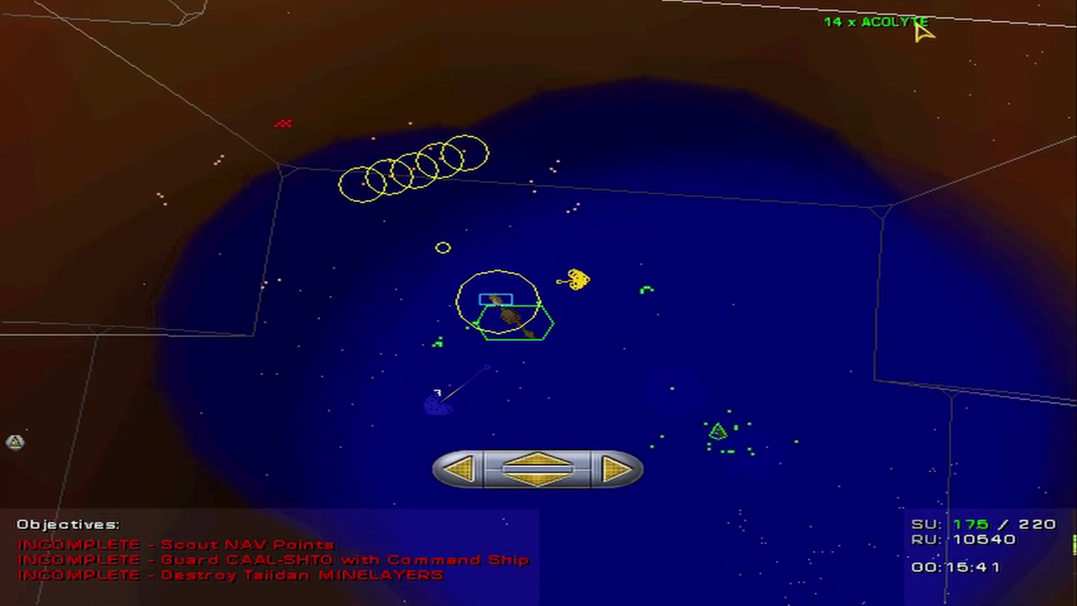
key("space")
key("m")
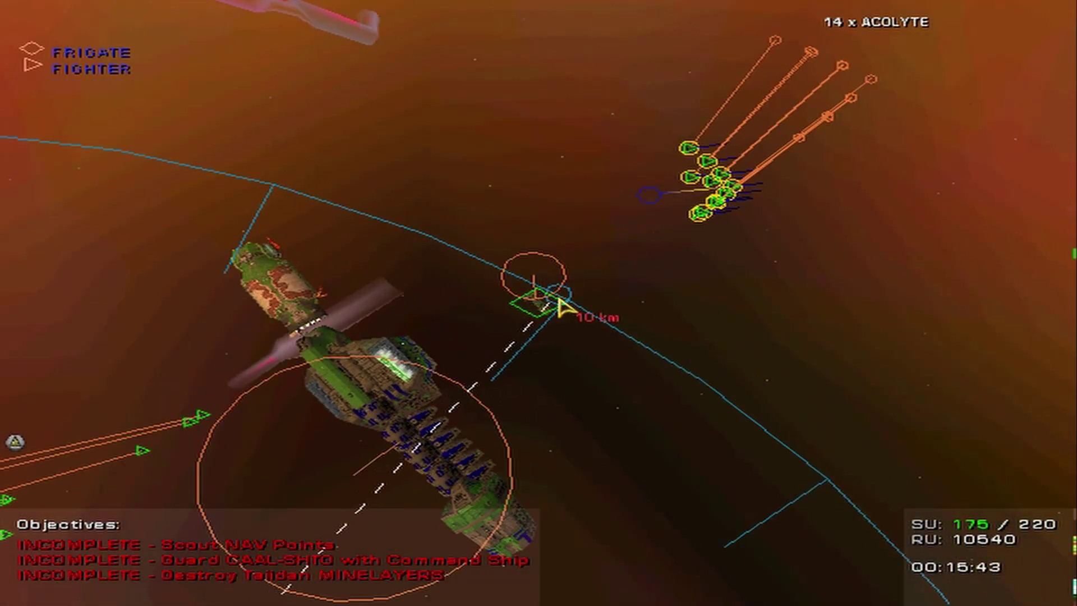
left_click(636, 389)
scroll(637, 390, "down", 3)
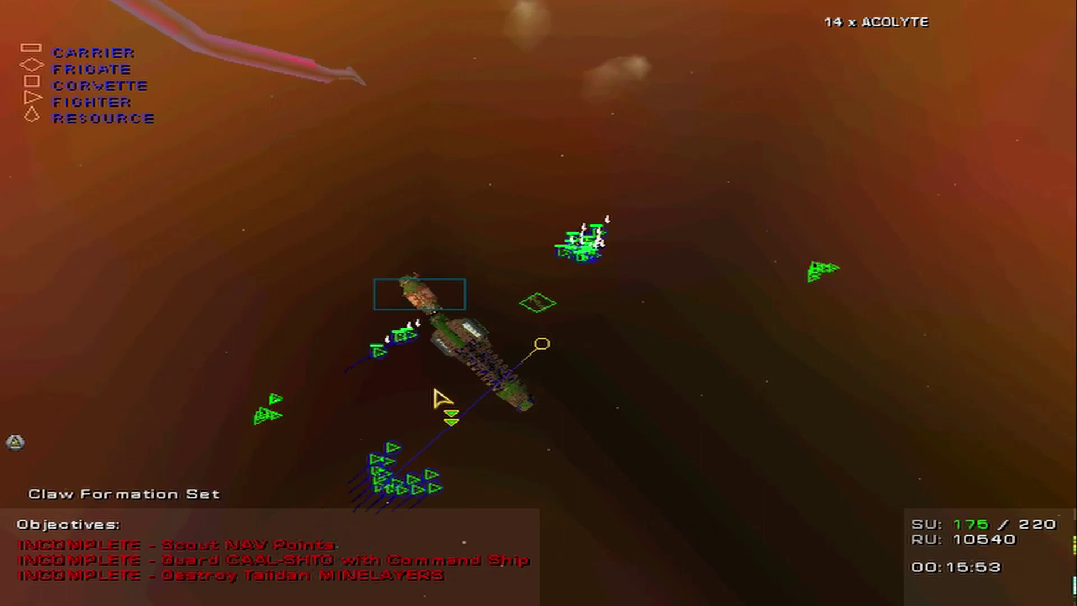
scroll(568, 320, "up", 2)
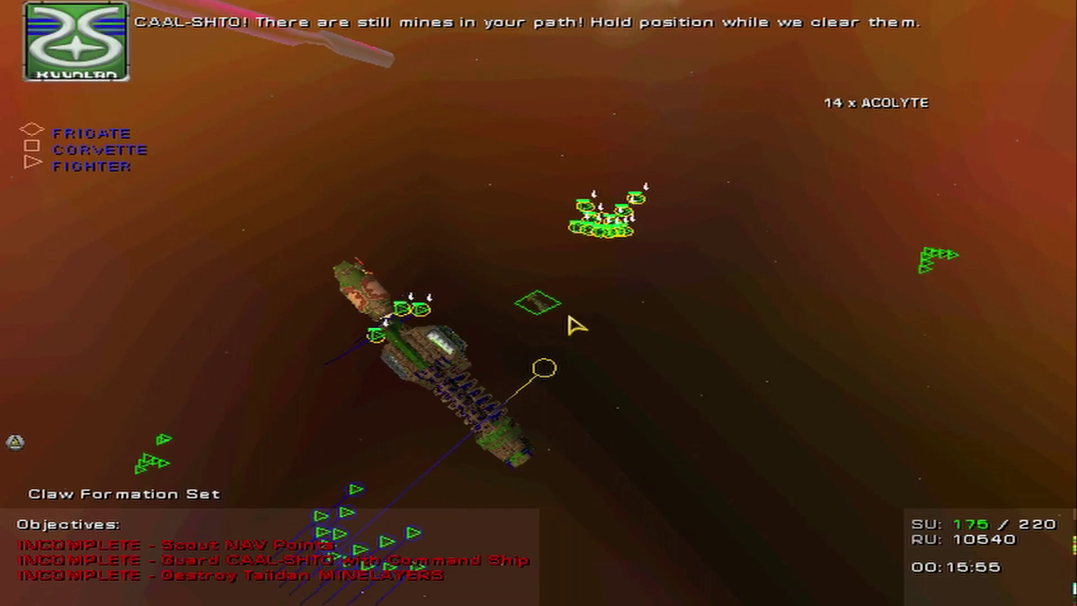
scroll(570, 322, "down", 2)
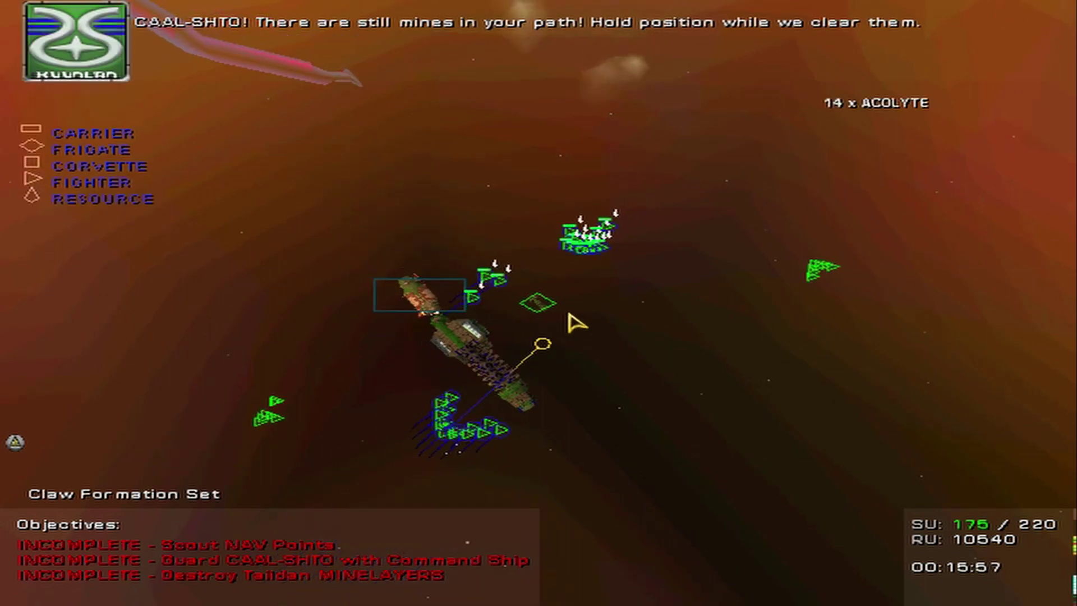
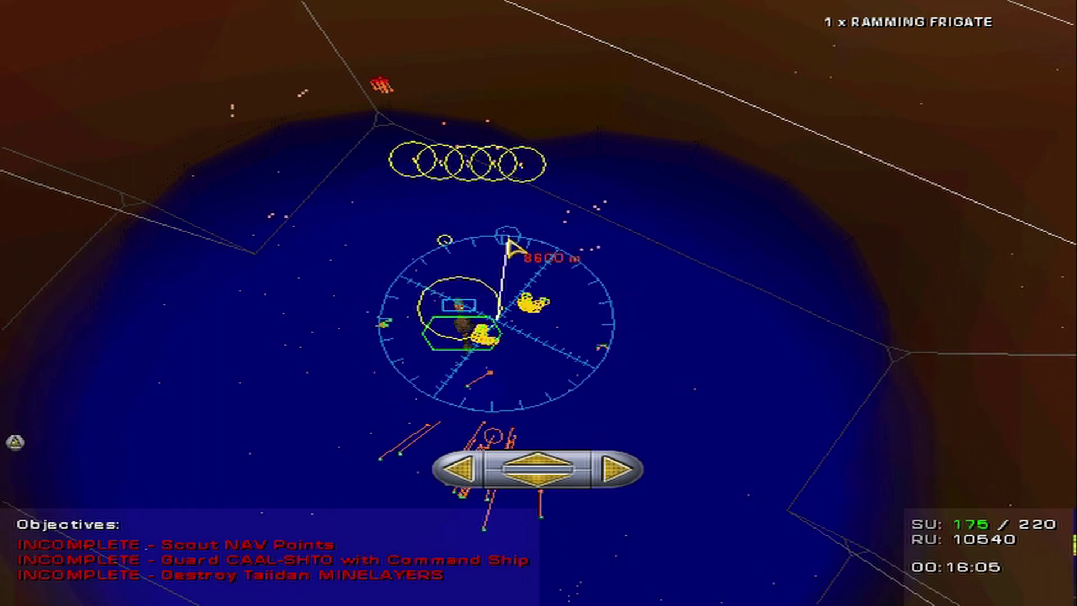
Survey the Ramming Frigate and minefield on the sensors map, then bring up the Build Manager.
key("space")
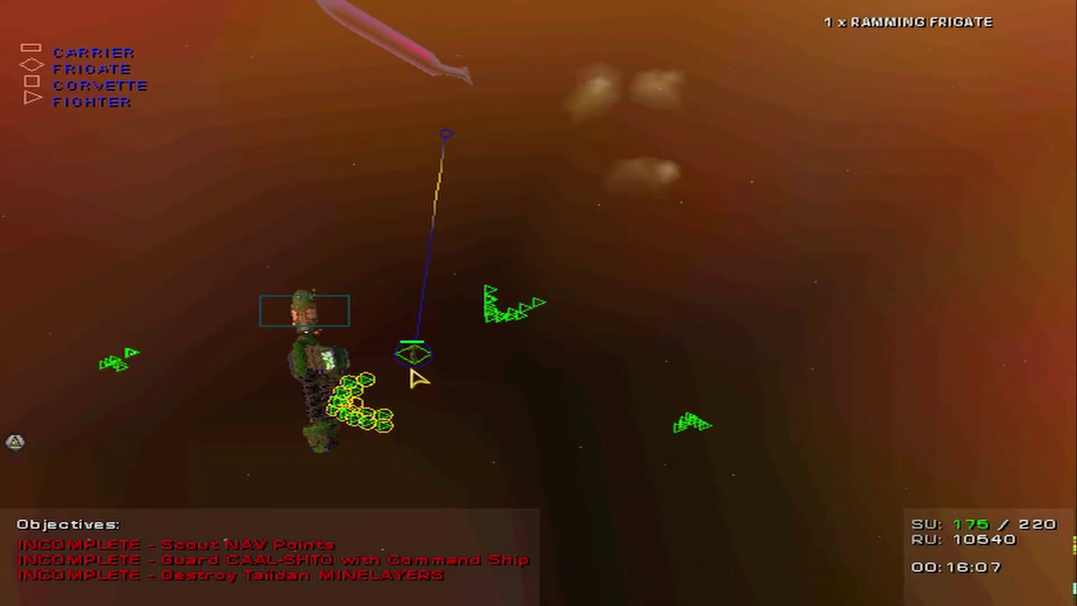
key("f")
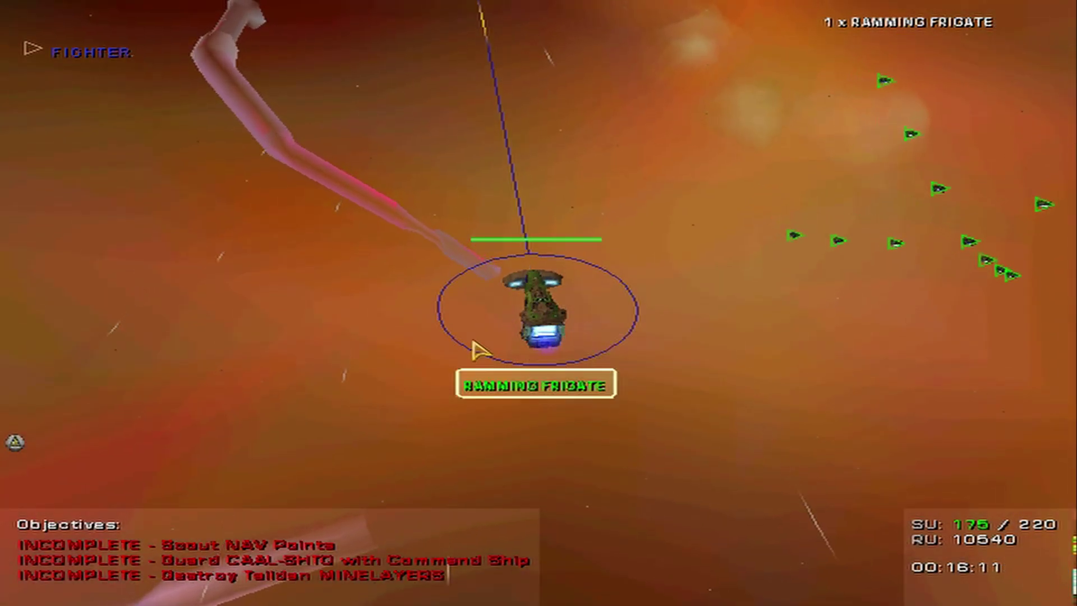
scroll(640, 328, "down", 5)
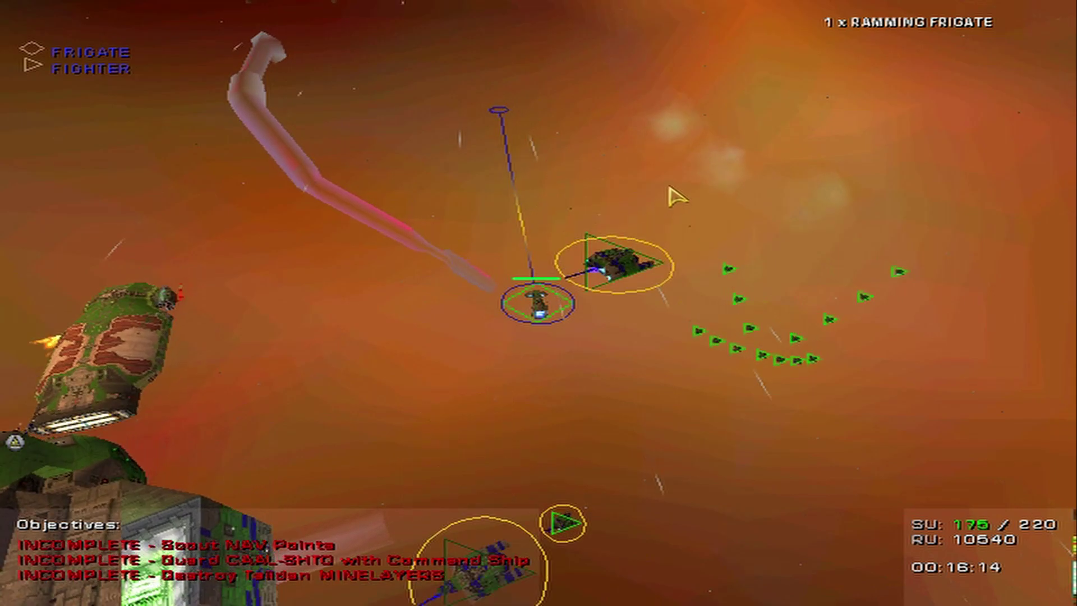
scroll(640, 236, "down", 5)
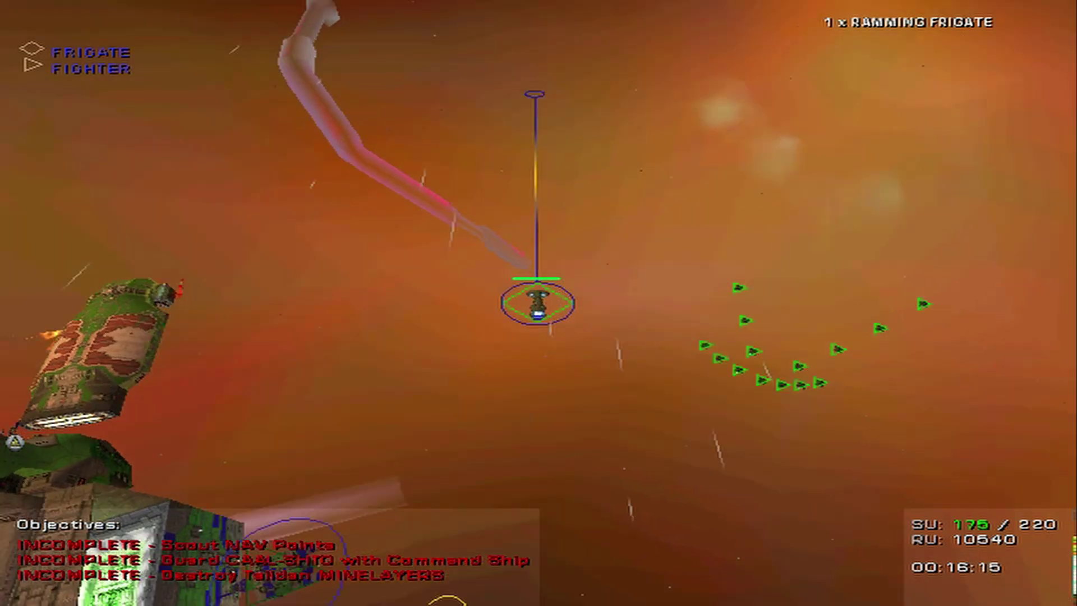
key("space")
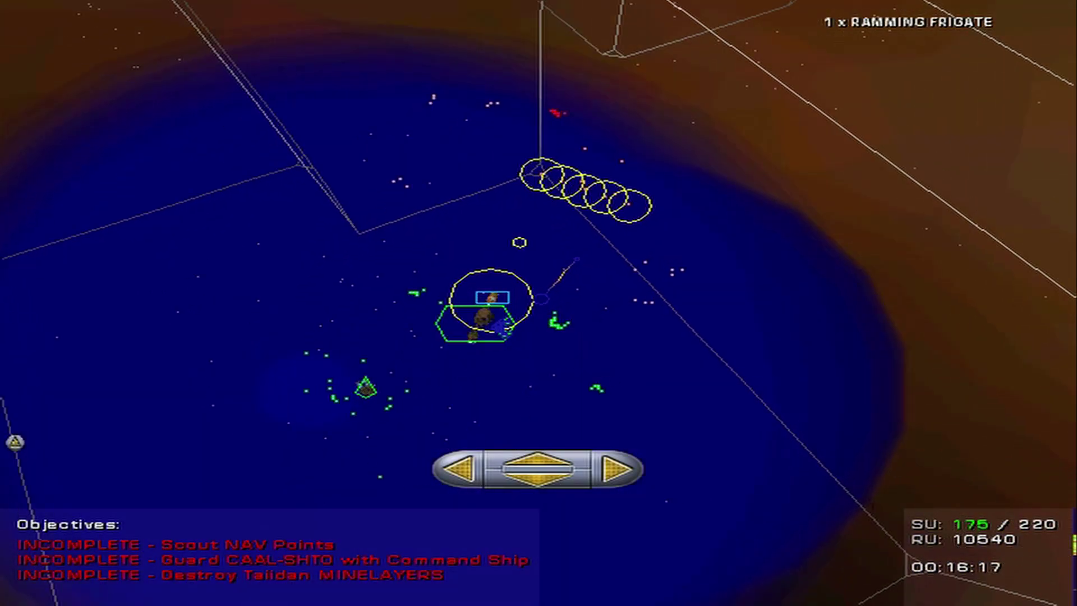
key("space")
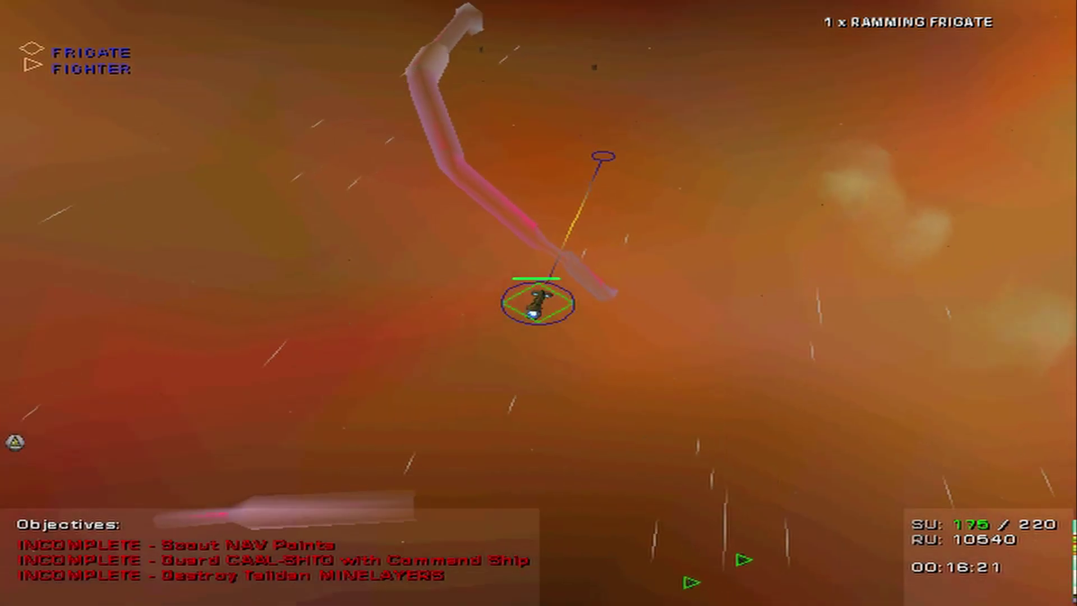
scroll(539, 303, "up", 3)
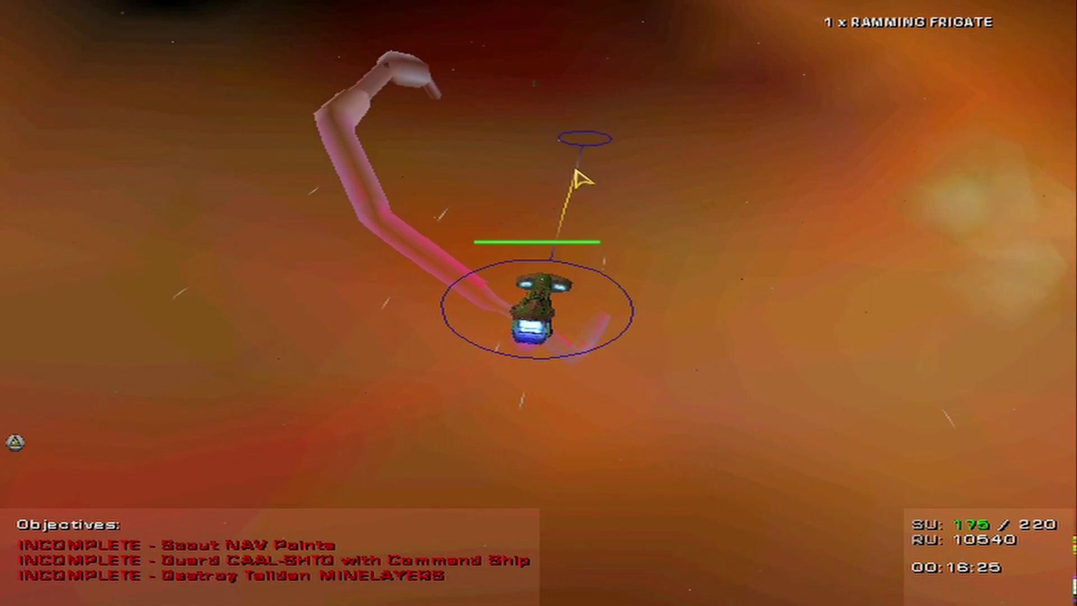
scroll(570, 179, "down", 5)
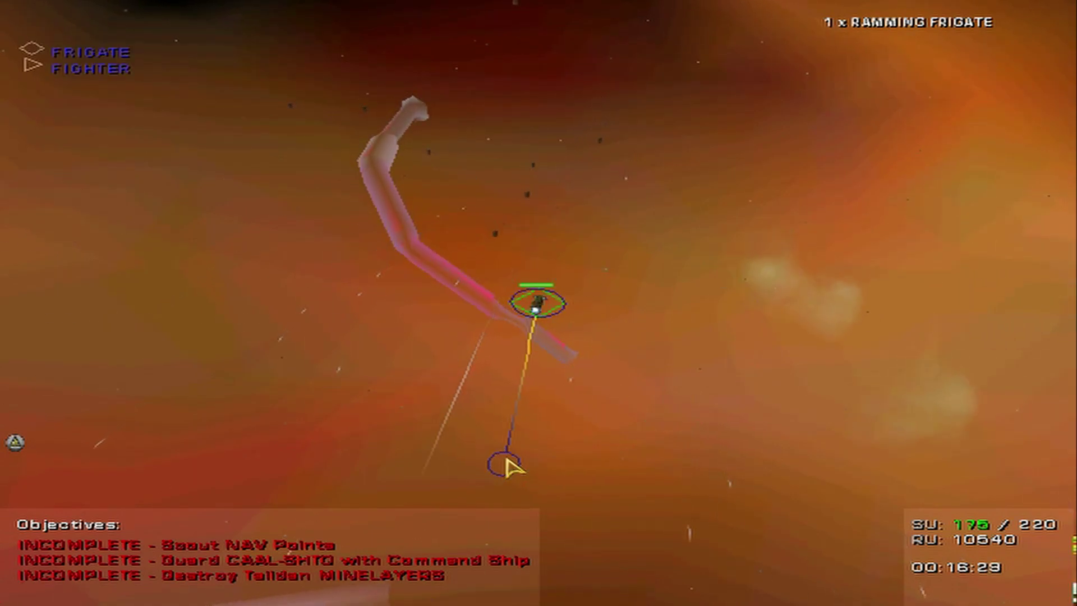
scroll(539, 423, "up", 3)
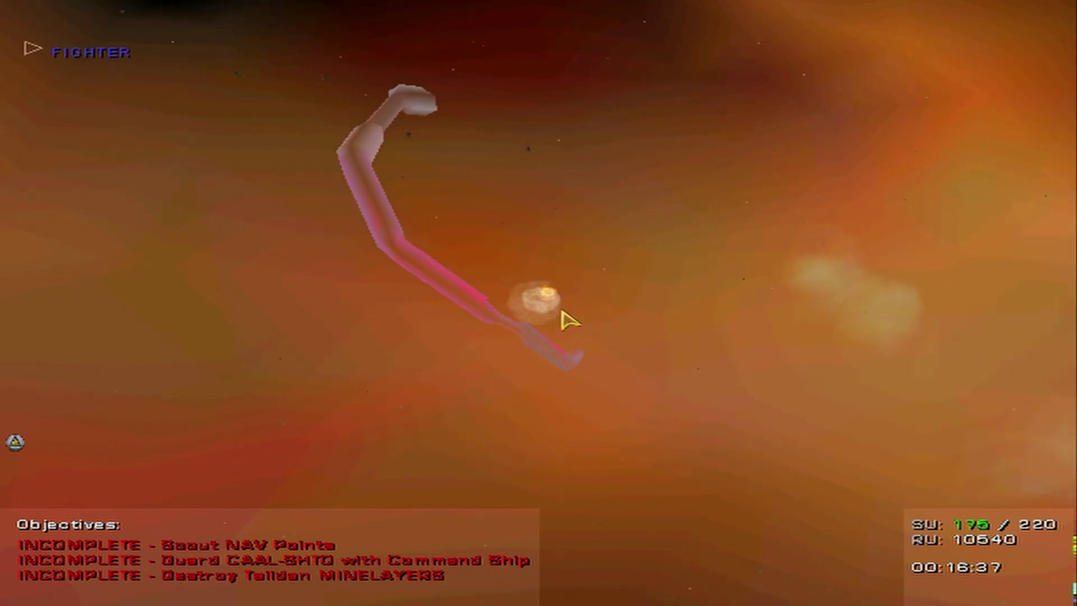
key("space")
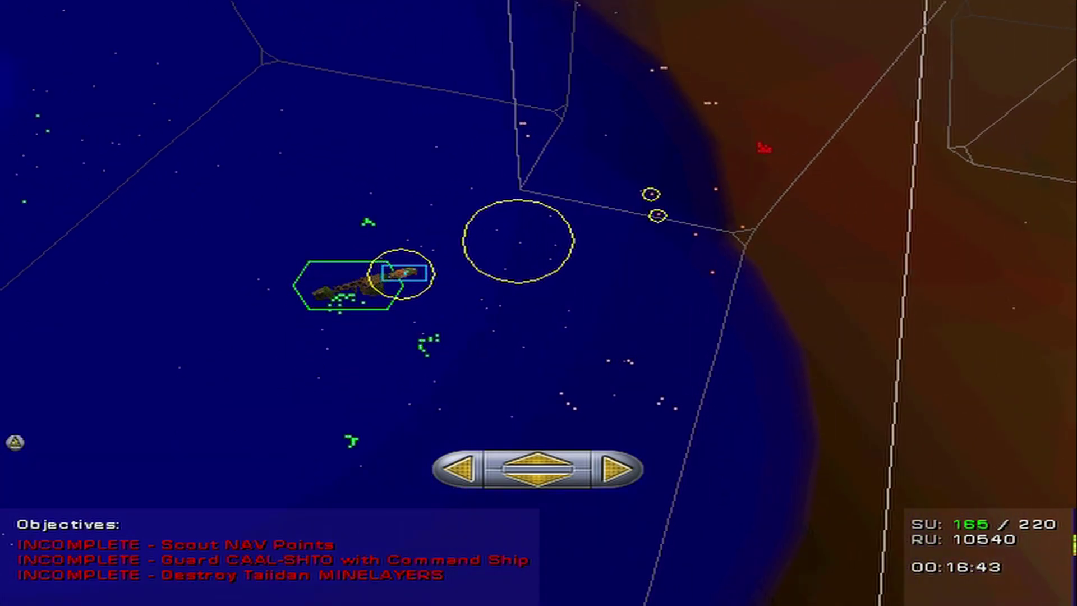
key("b")
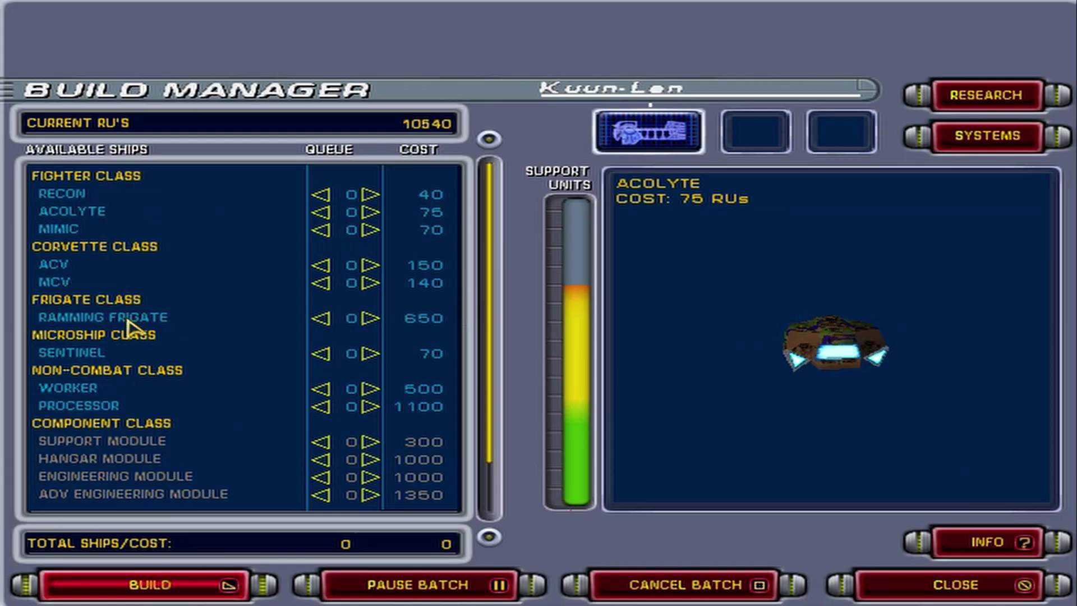
Queue a Ramming Frigate and review the Force Field Level 1 research description.
left_click(128, 321)
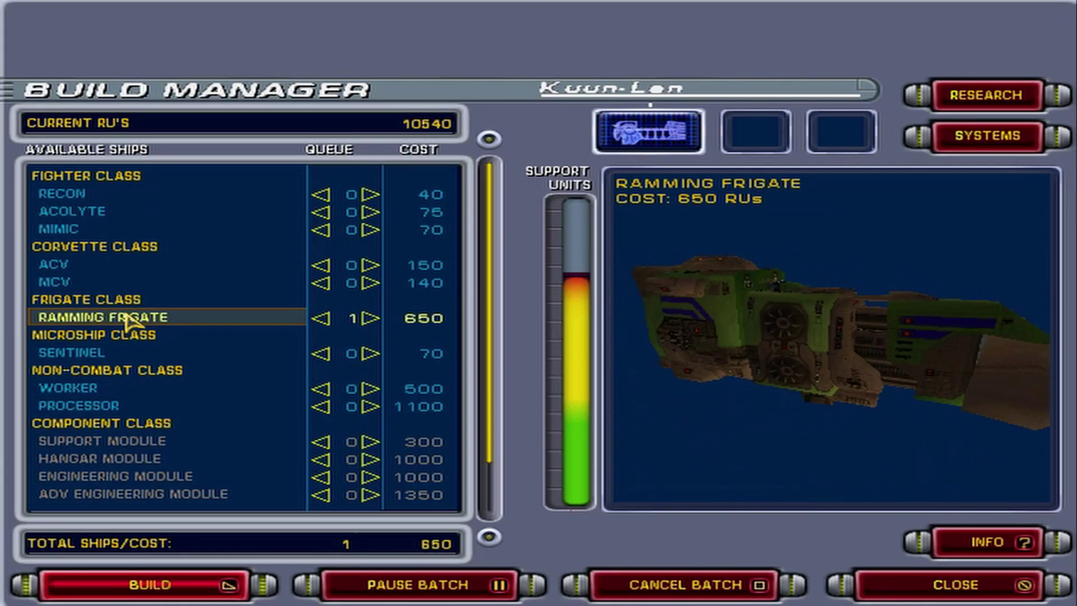
left_click(990, 91)
left_click(177, 212)
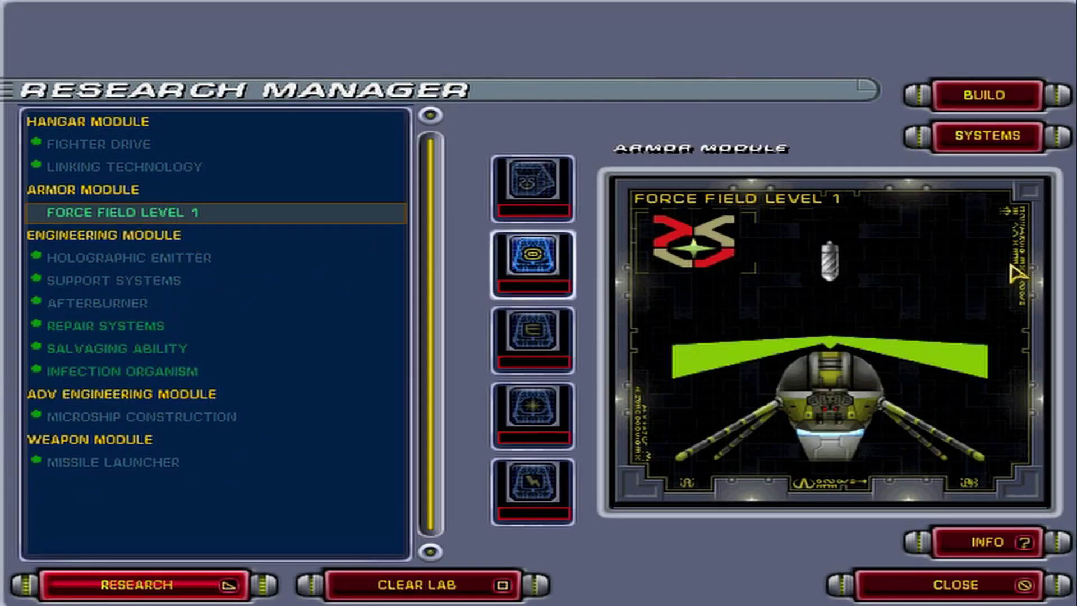
left_click(1017, 551)
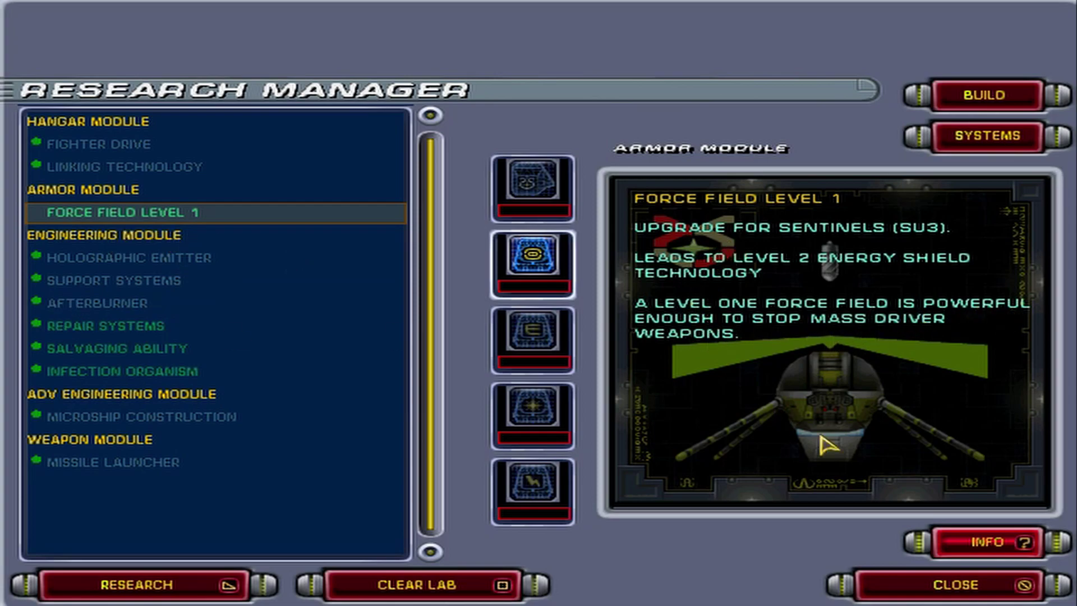
left_click(957, 593)
Build the queued Ramming Frigate and return to the space view.
key("b")
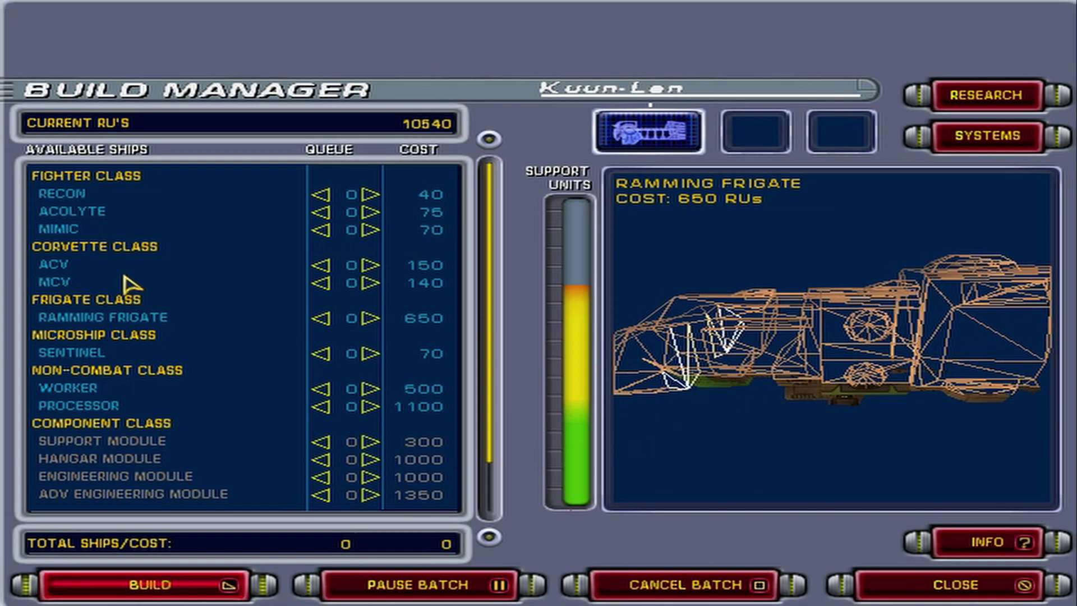
left_click(123, 318)
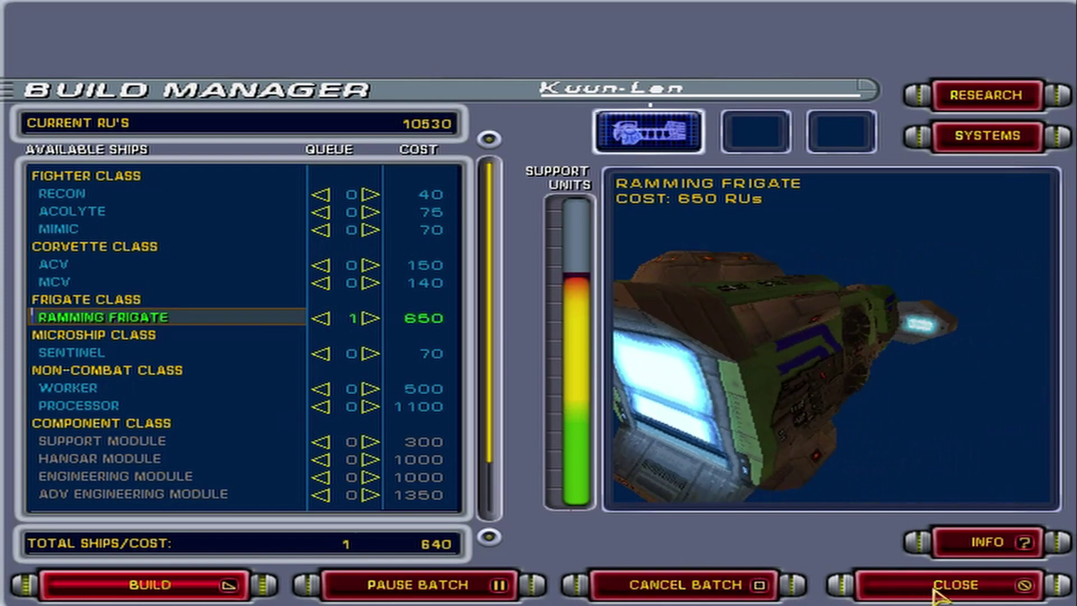
left_click(933, 585)
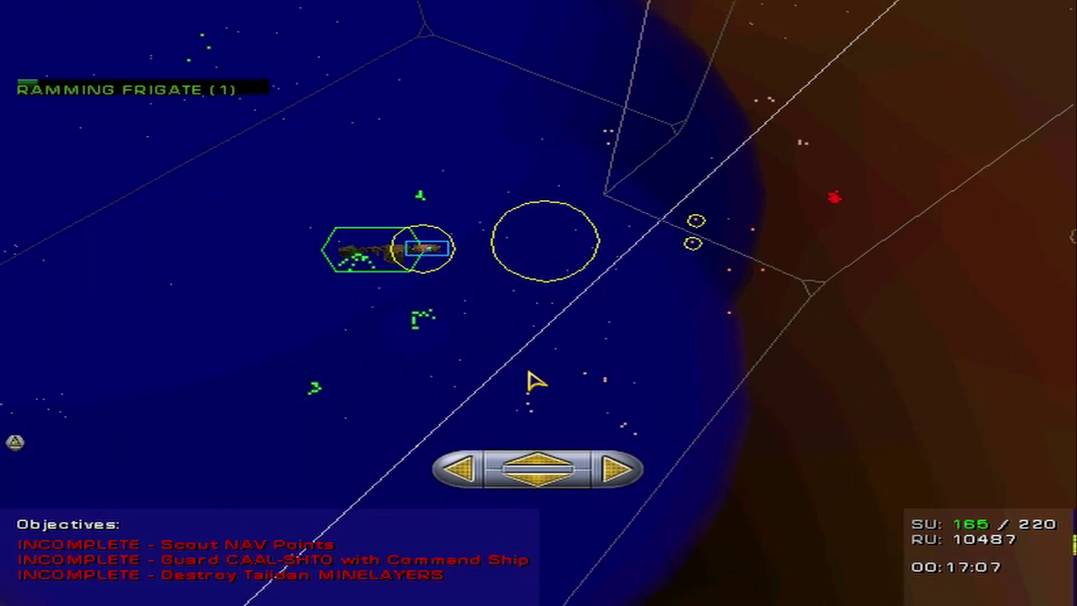
Cancel the Ramming Frigate batch, refunding its RUs, and start building one Processor.
key("b")
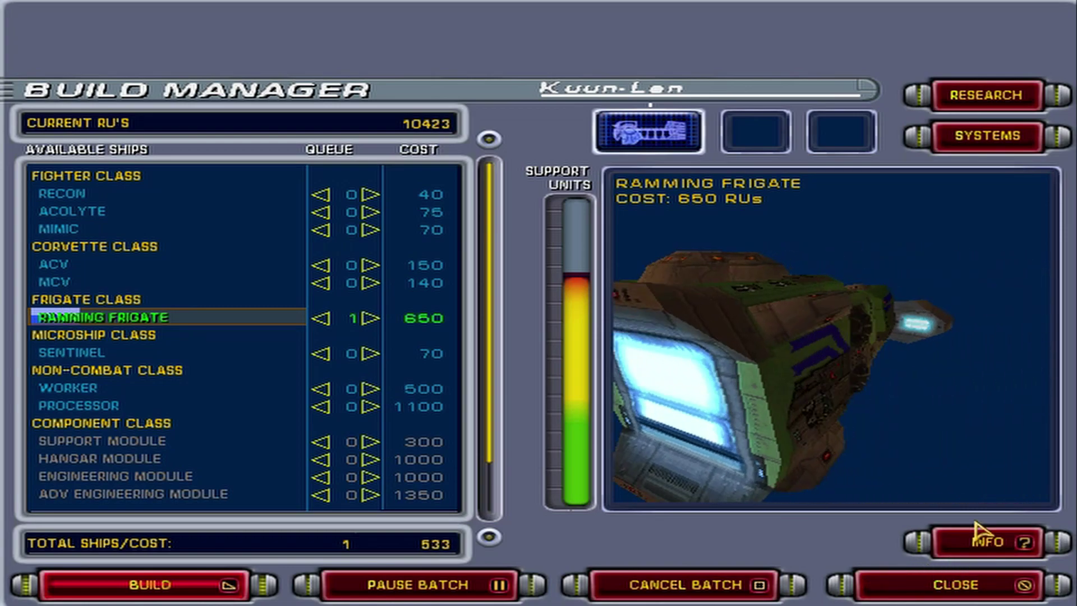
left_click(736, 588)
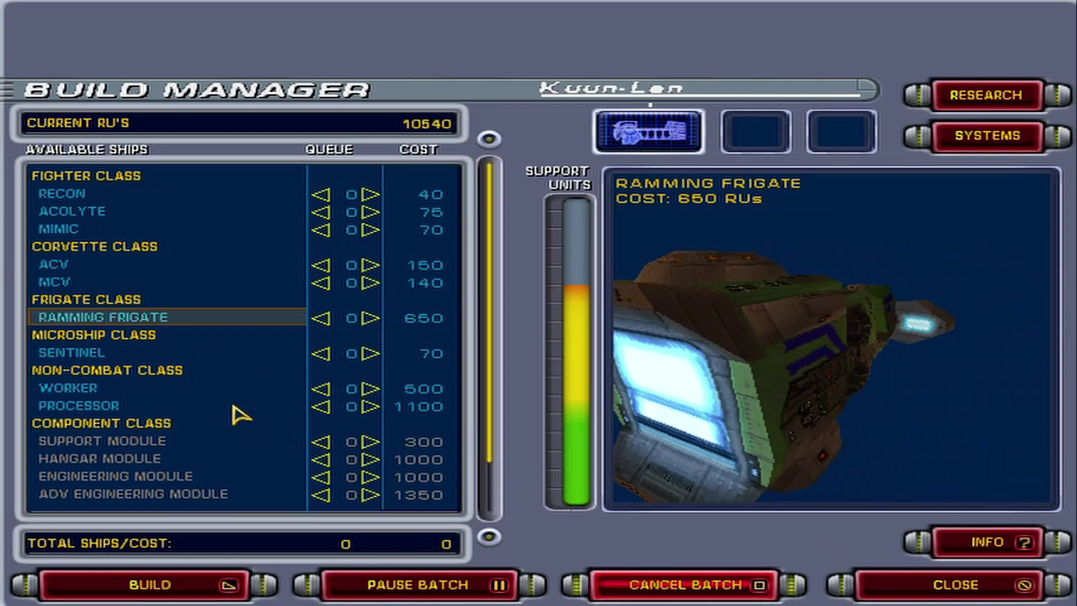
left_click(217, 393)
left_click(239, 407)
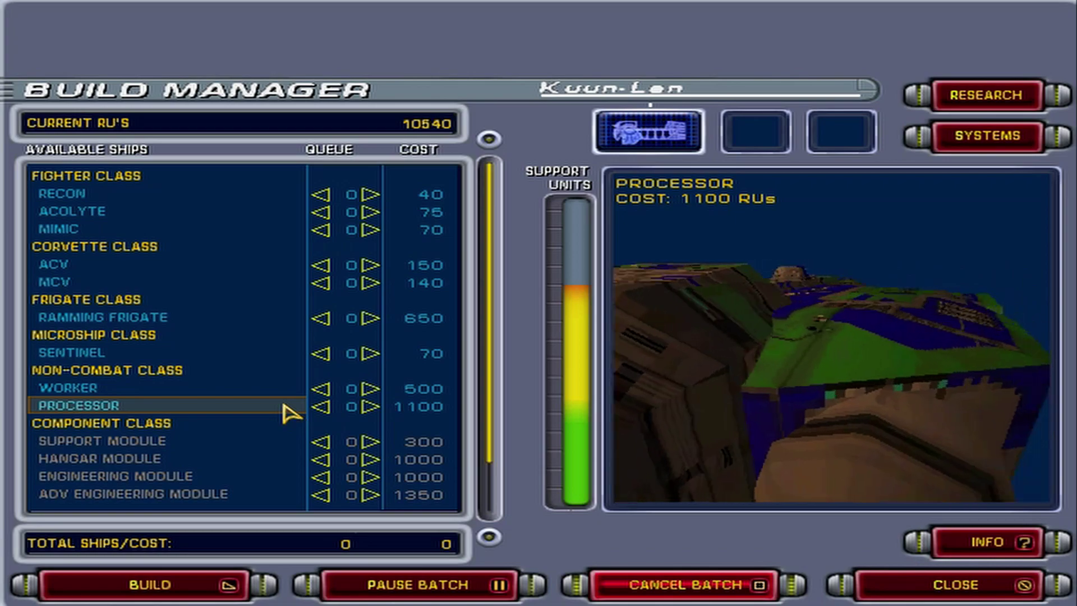
double_click(289, 412)
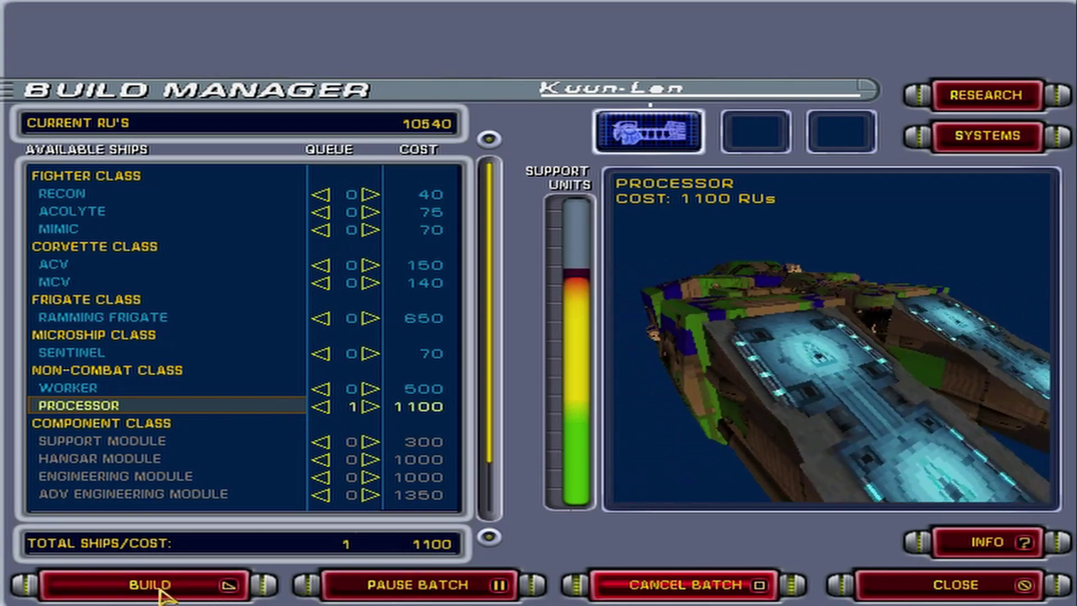
left_click(227, 587)
Watch the recon mine-clearing run on the sensors map and check the Processor's health details.
left_click(922, 589)
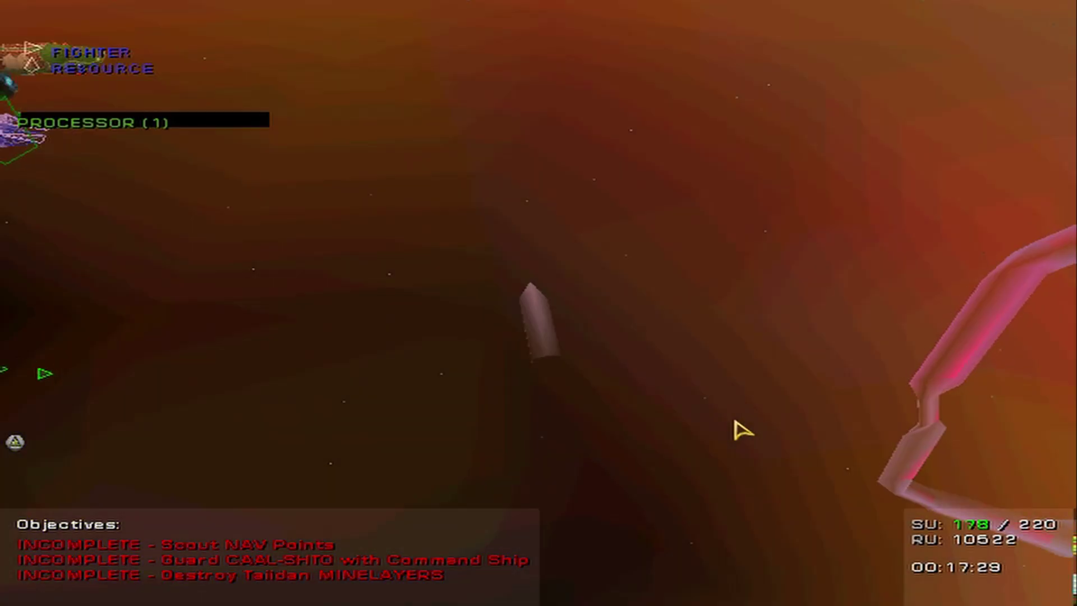
key("space")
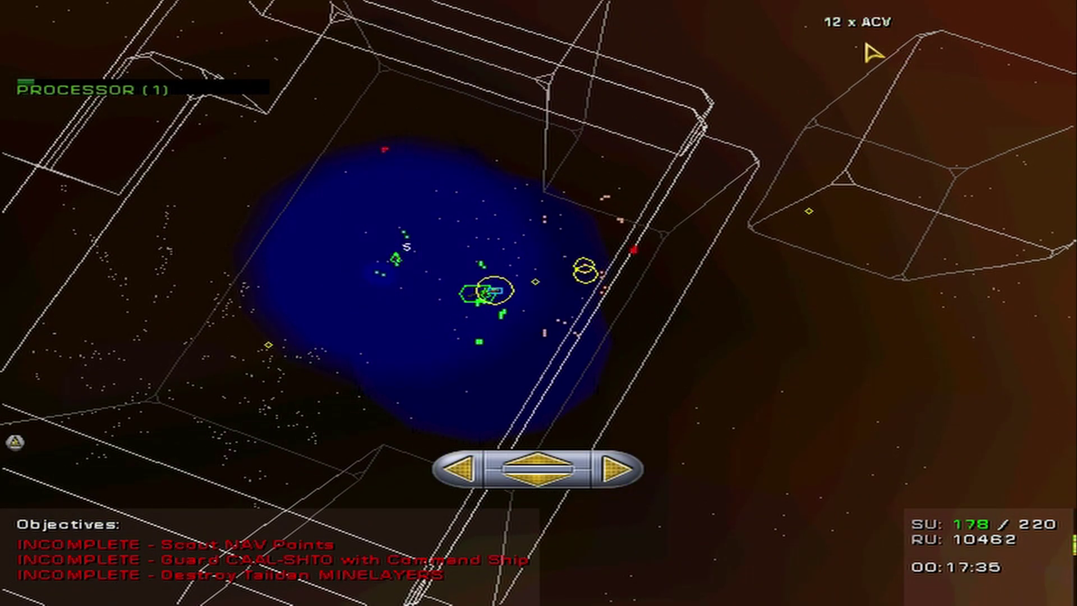
key("space")
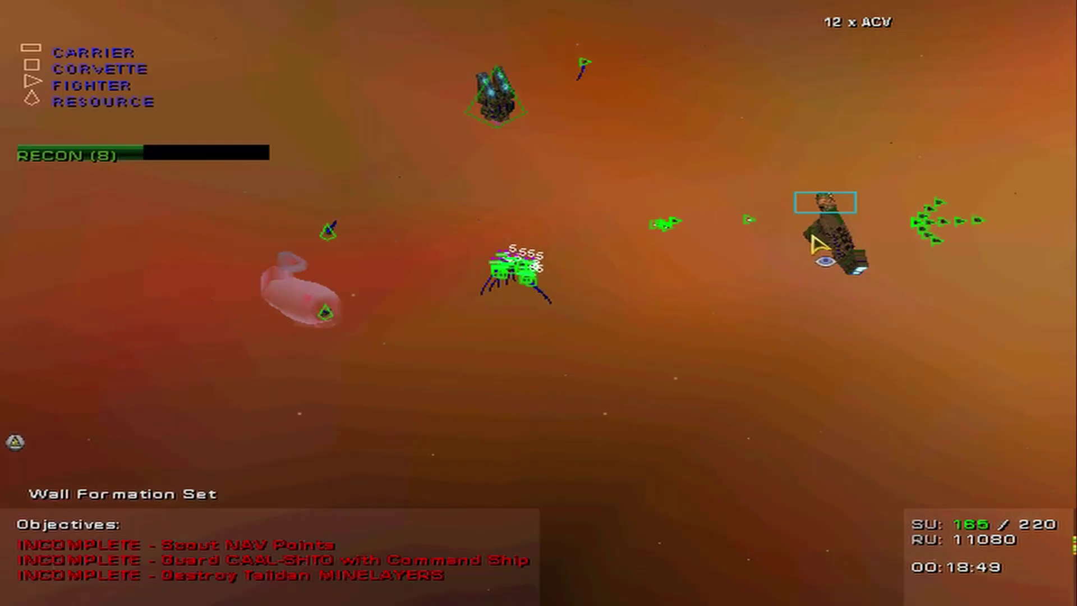
middle_click(814, 244)
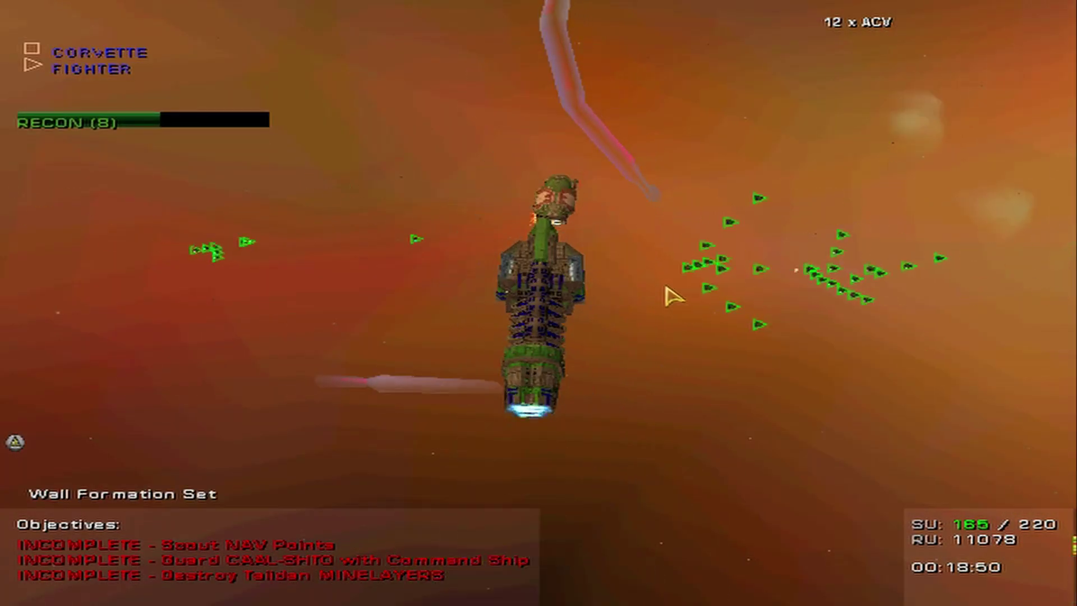
key("m")
key("space")
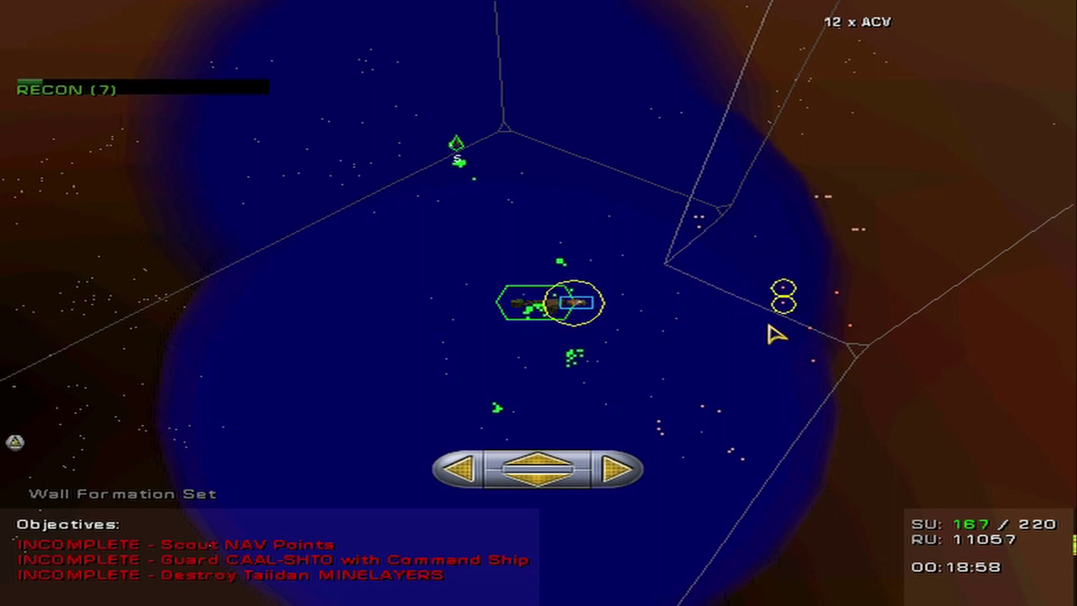
key("space")
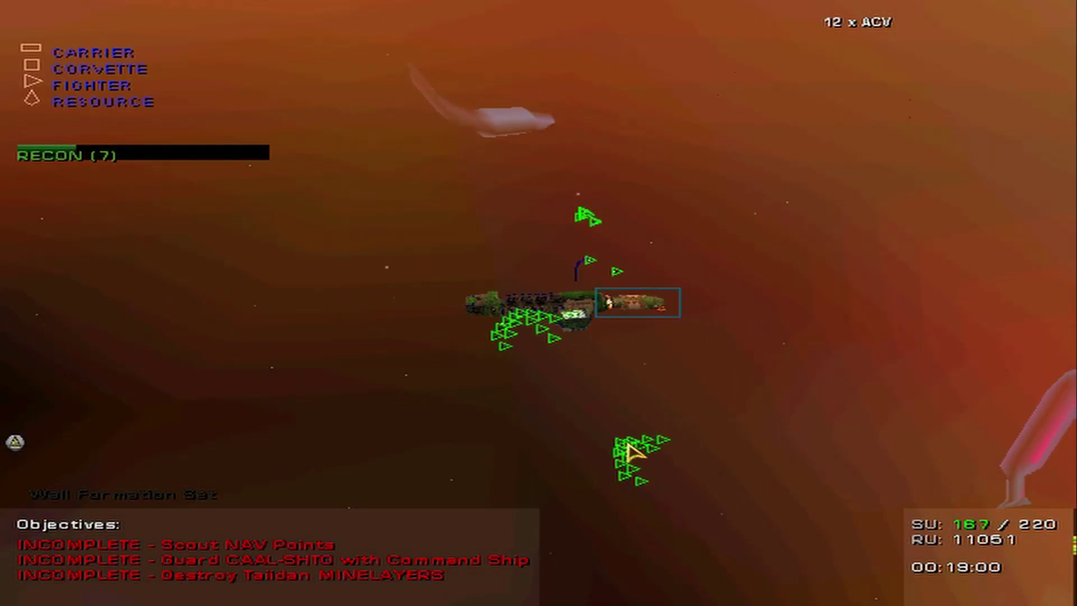
key("space")
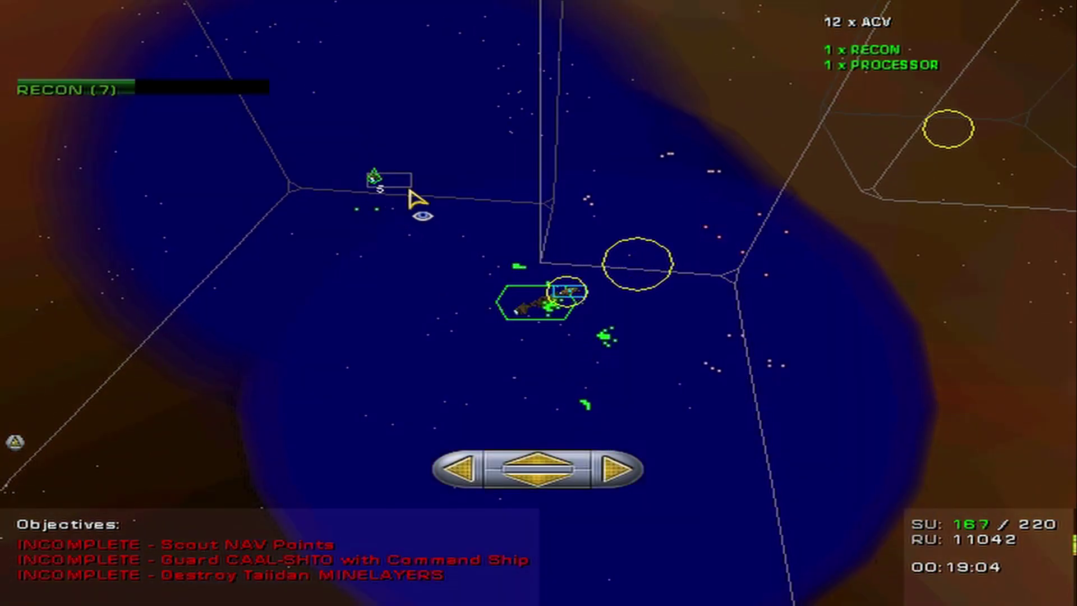
key("space")
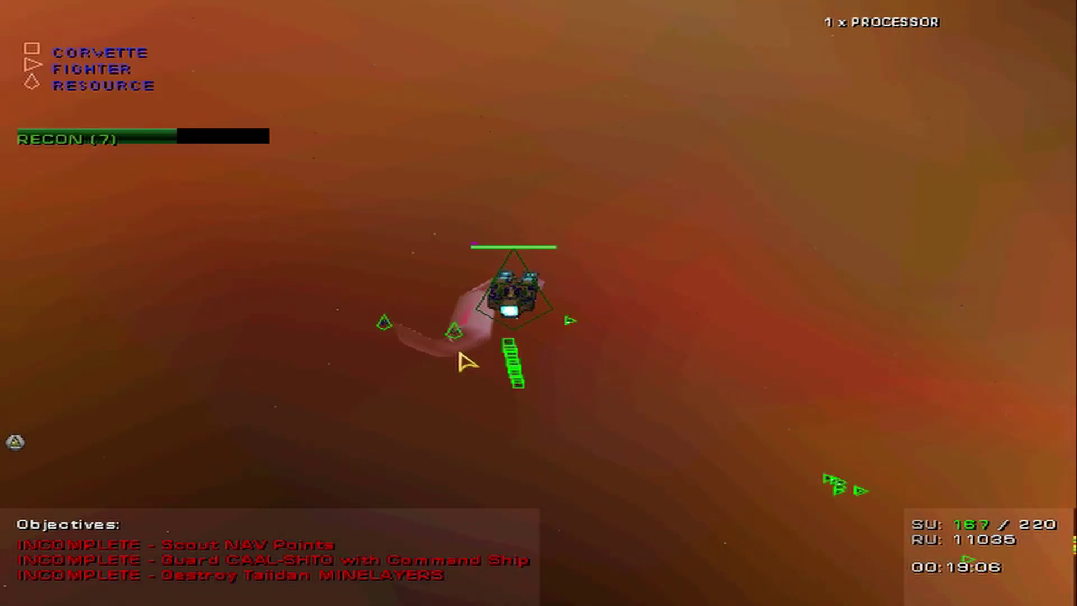
left_click_drag(398, 380, 291, 382)
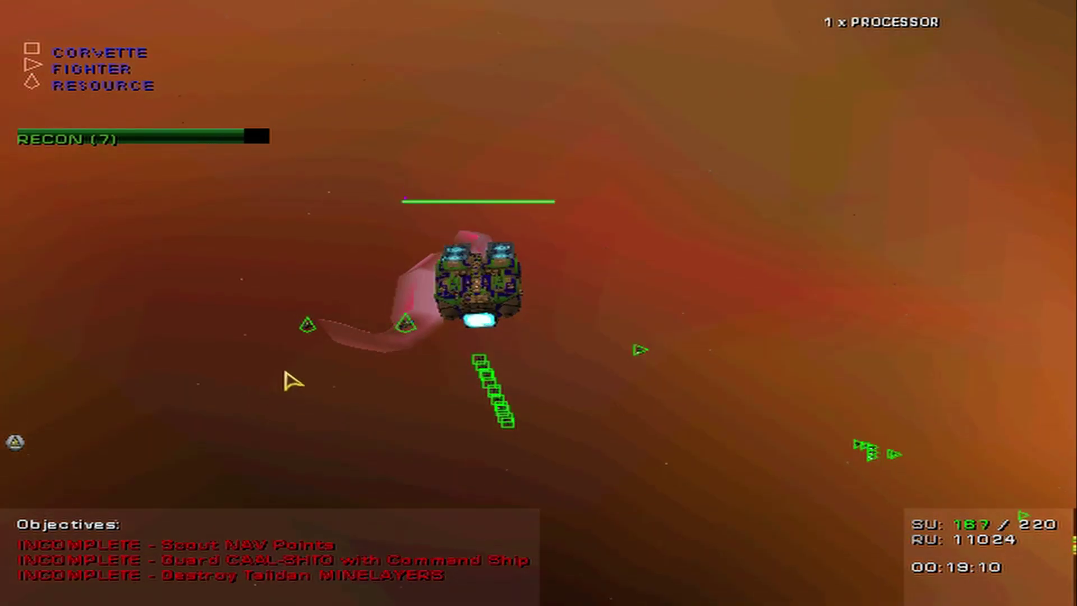
key("i")
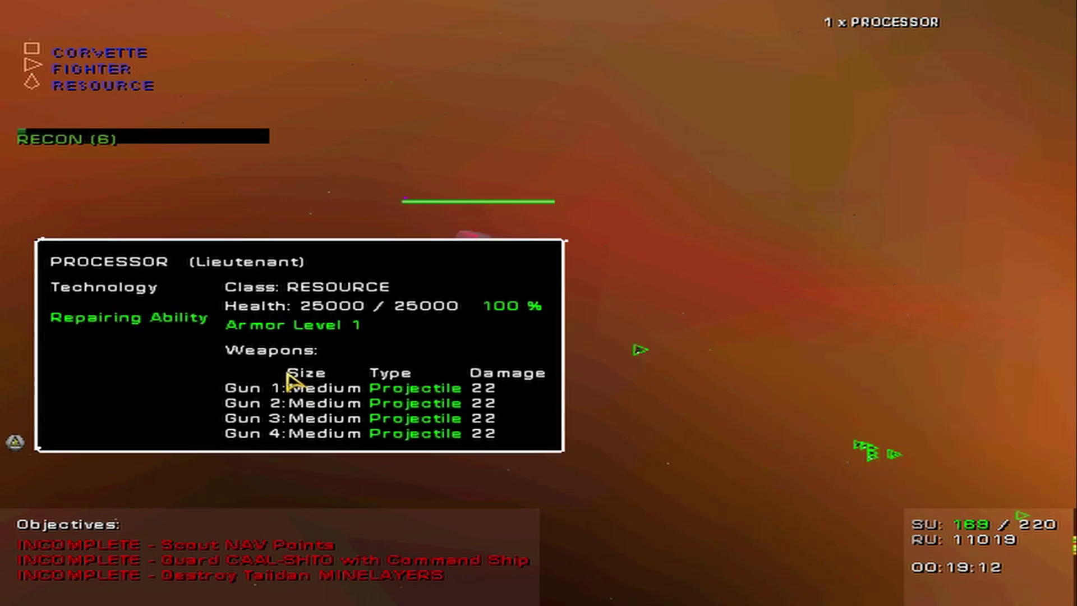
key("i")
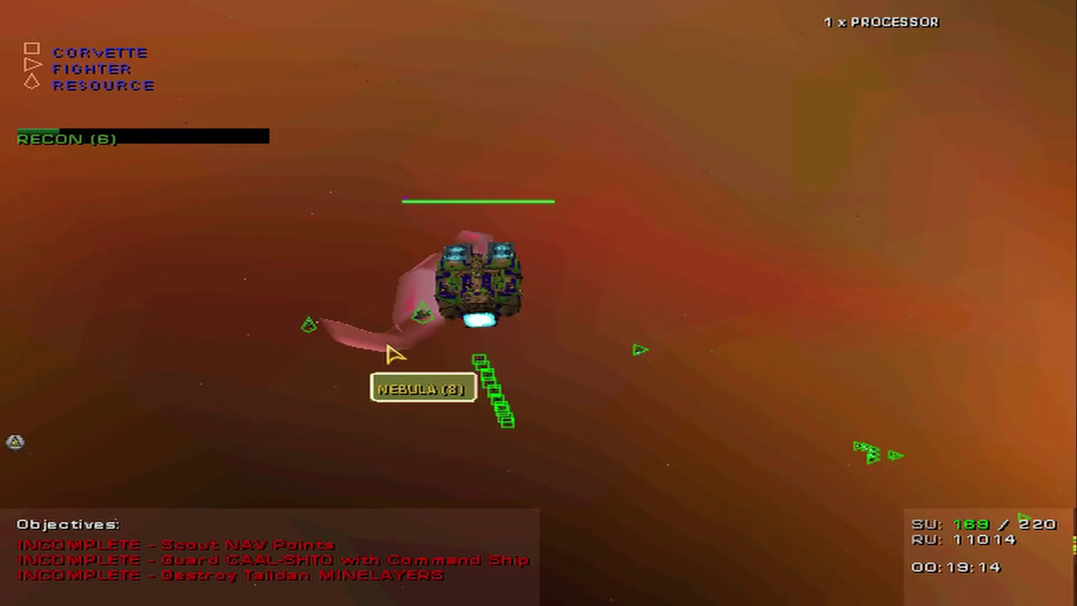
Keep tracking the dwindling recon squadron on sensors while orbiting the Processor and command ship.
key("space")
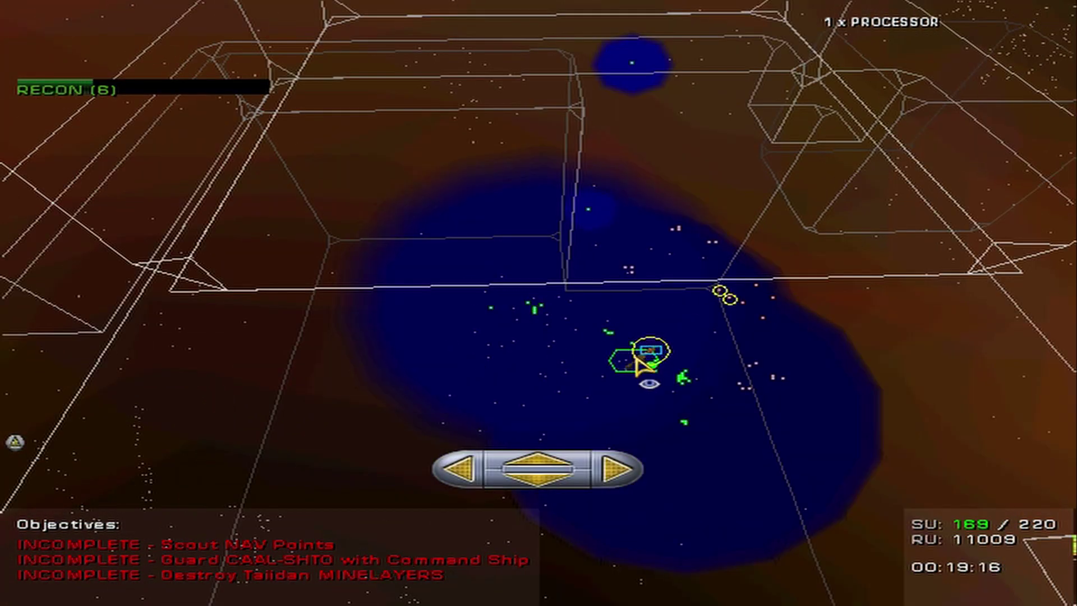
key("space")
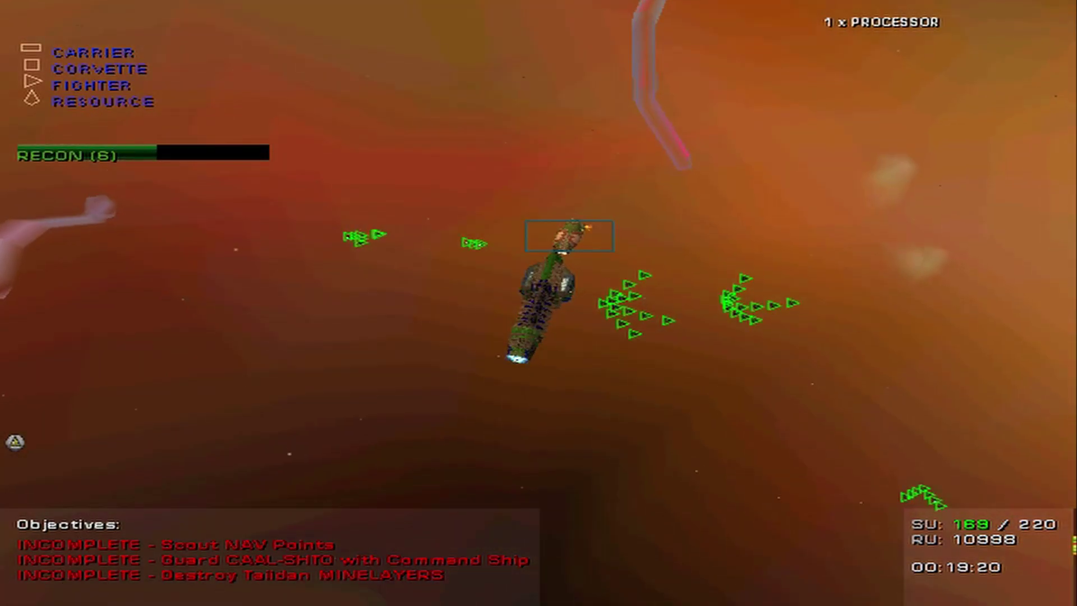
left_click_drag(368, 283, 368, 283)
key("space")
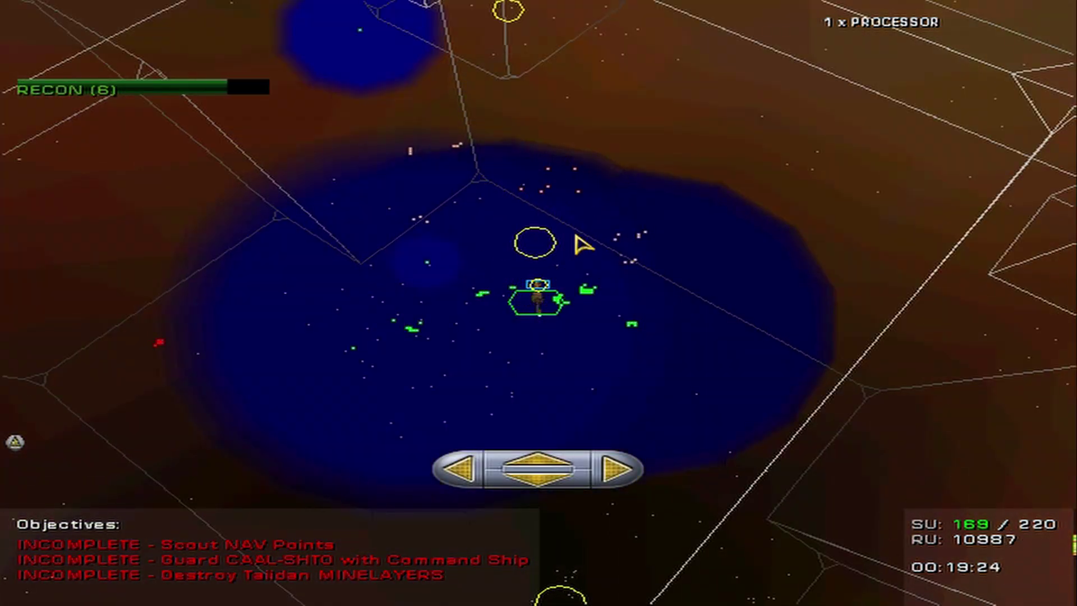
key("space")
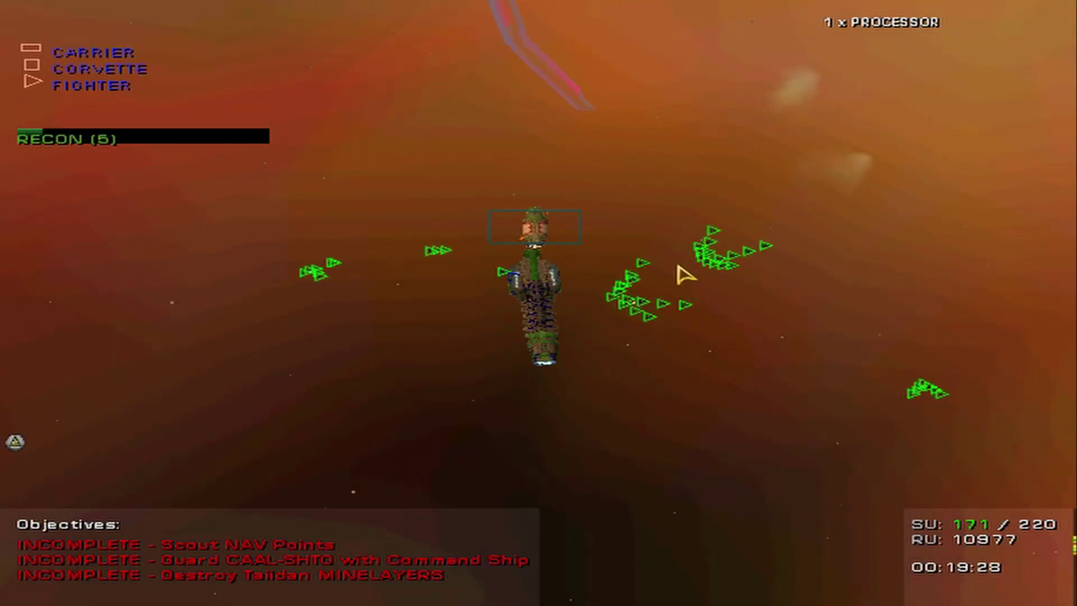
key("space")
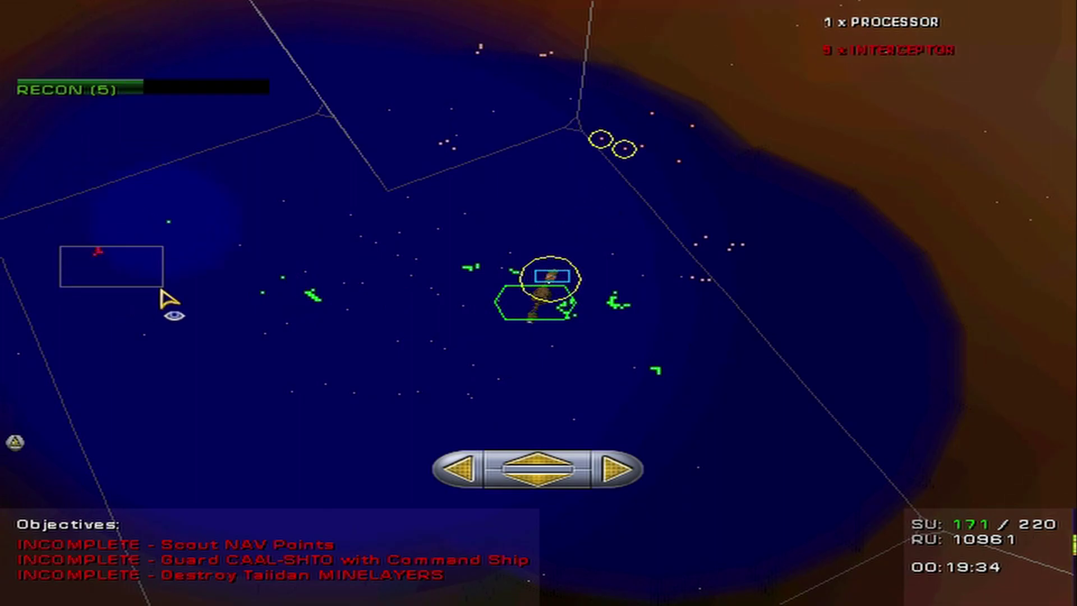
key("space")
key("space")
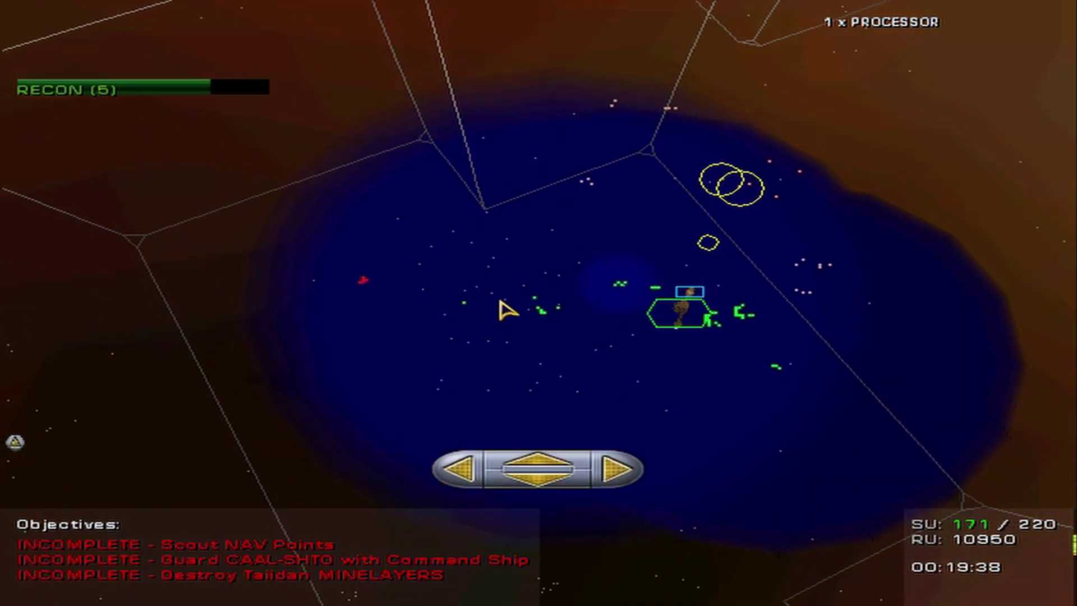
scroll(530, 304, "up", 2)
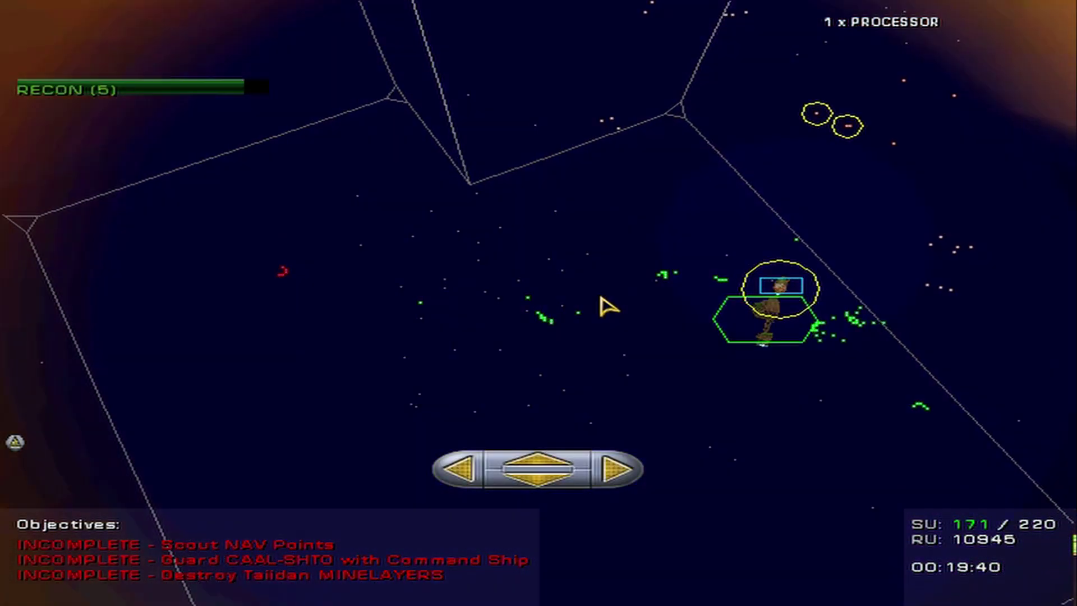
key("space")
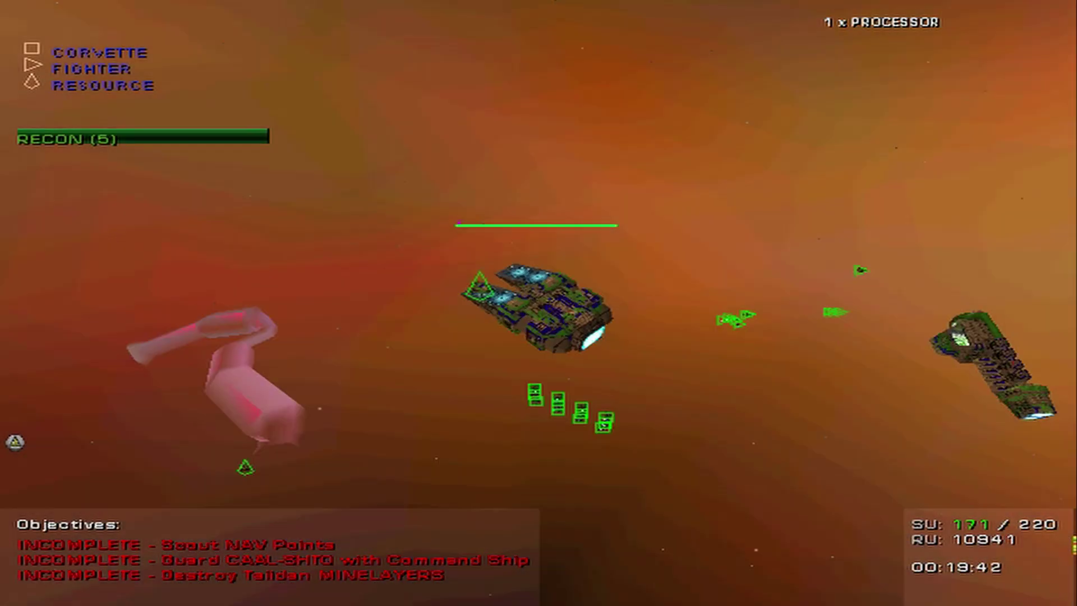
left_click_drag(562, 449, 563, 448)
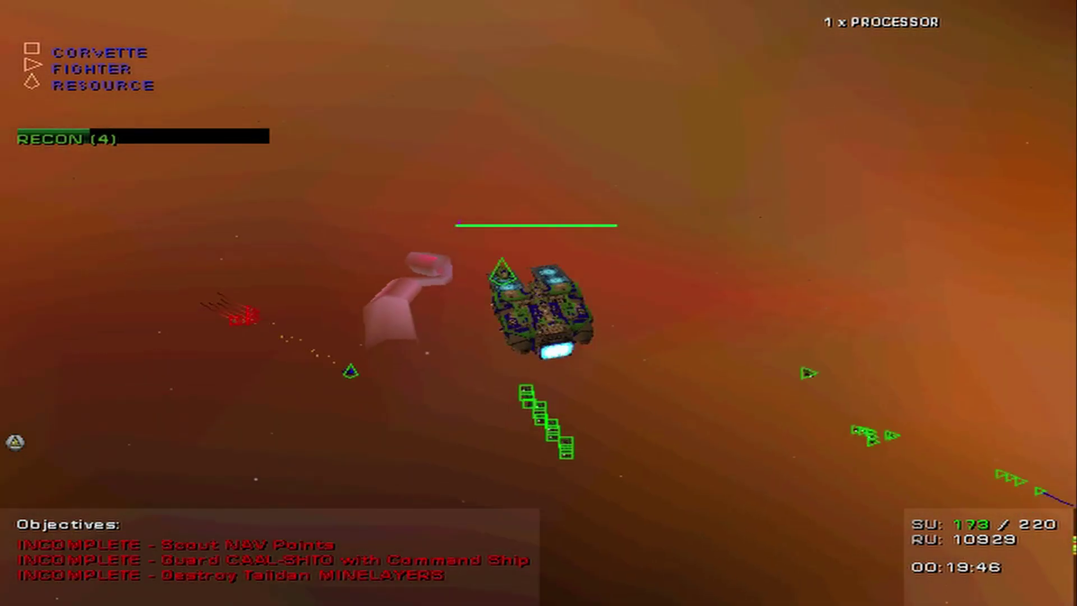
Select the group of 12 ACVs with its hotkey.
key("1")
key("1")
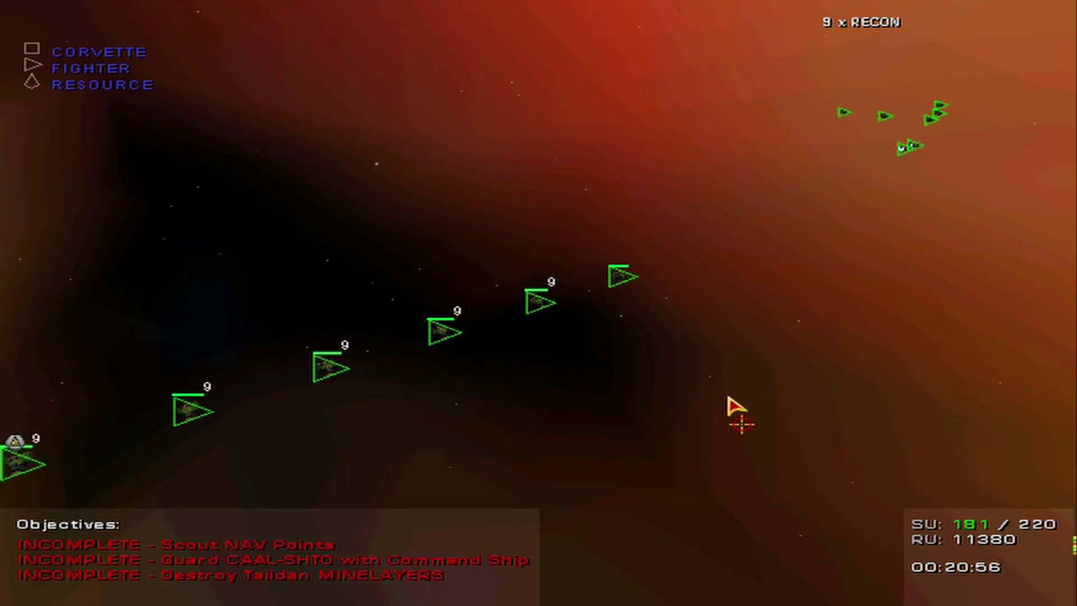
Watch the recons detonate the mines down to five survivors, ending on the sensors map.
key("space")
scroll(617, 359, "up", 3)
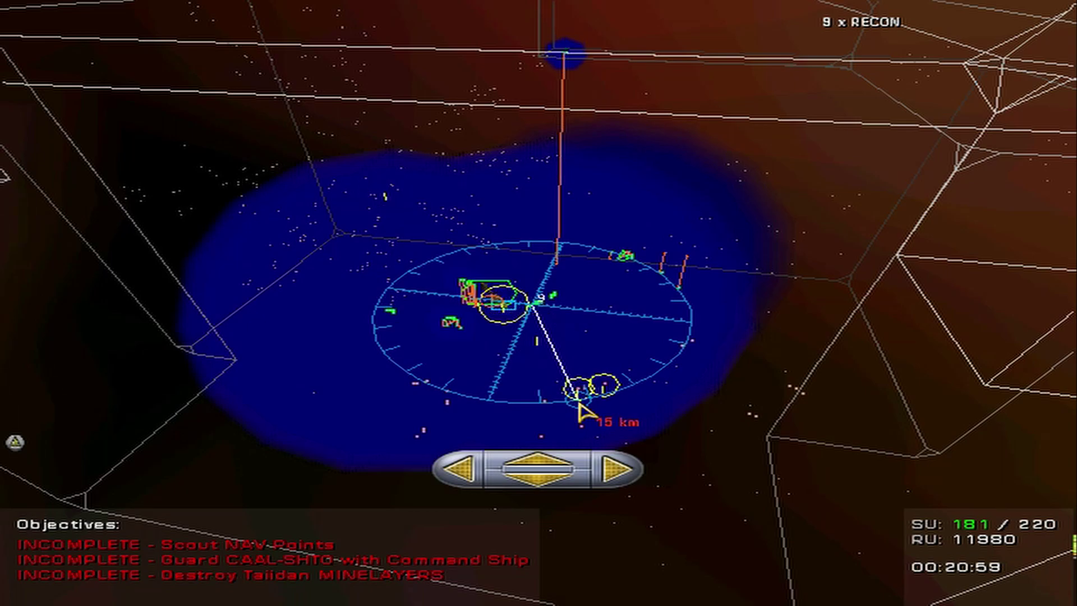
key("space")
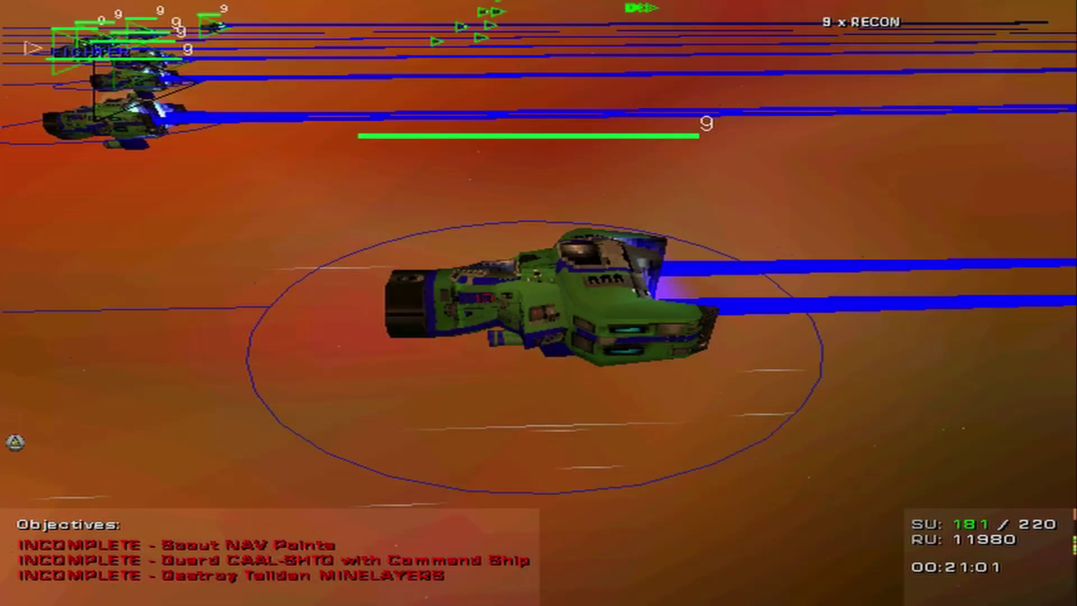
scroll(539, 303, "down", 5)
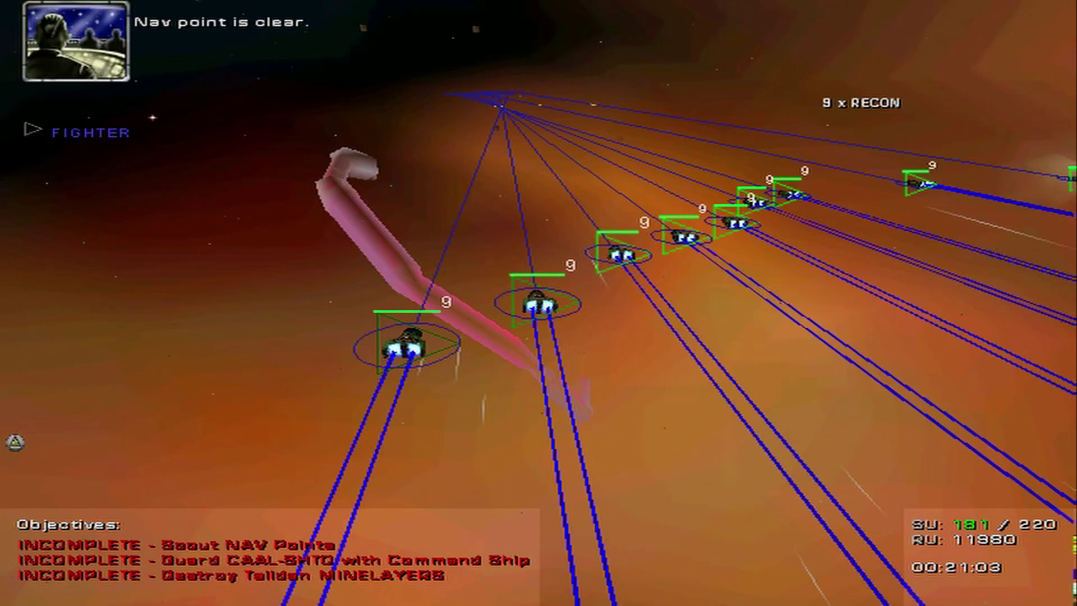
scroll(539, 303, "down", 5)
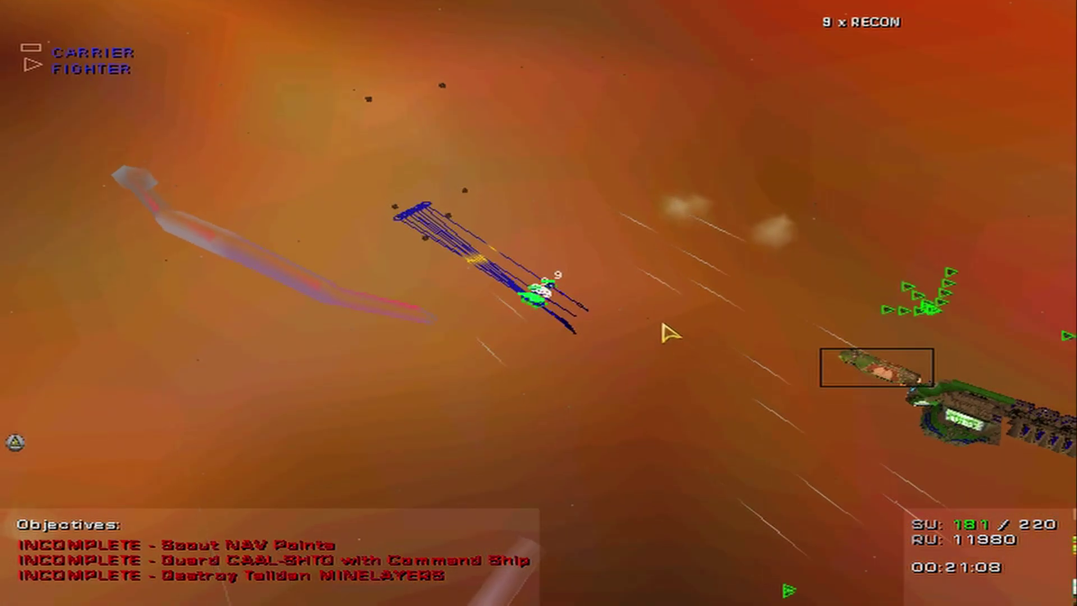
scroll(670, 332, "up", 5)
scroll(496, 307, "up", 3)
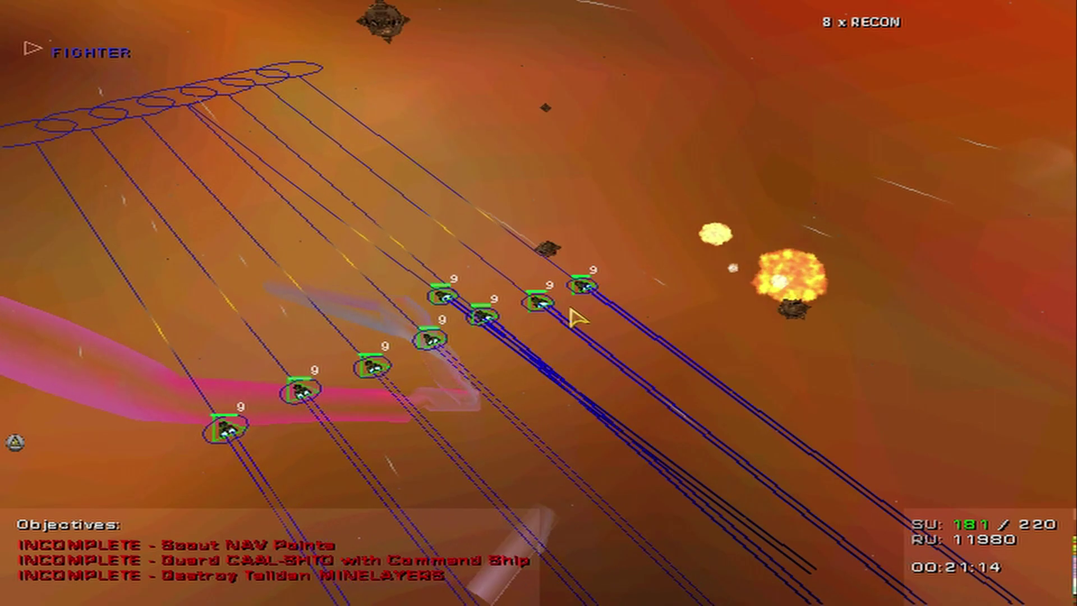
scroll(572, 316, "down", 5)
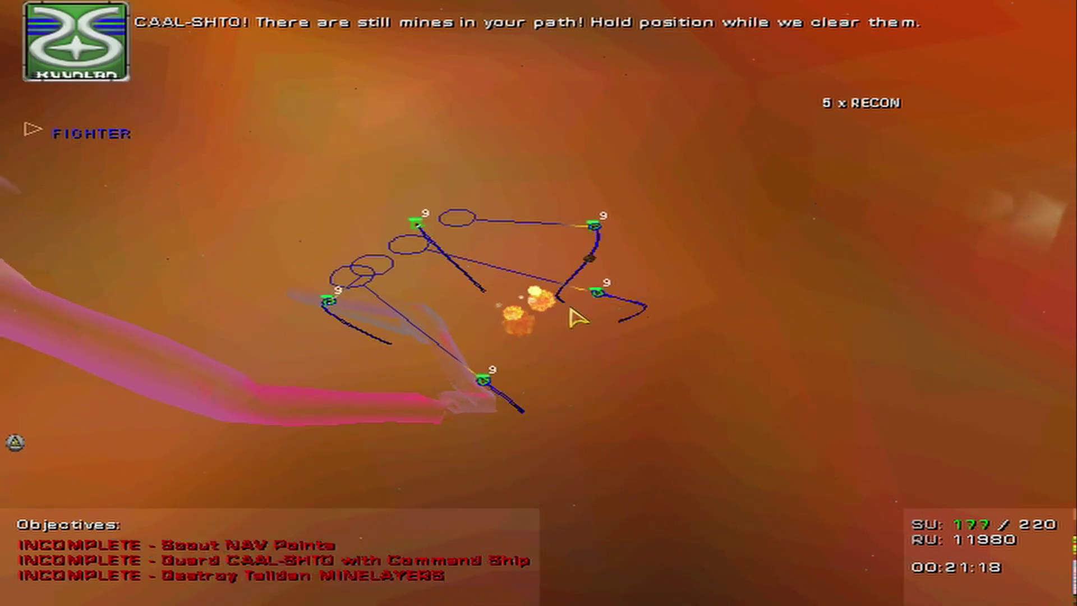
key("space")
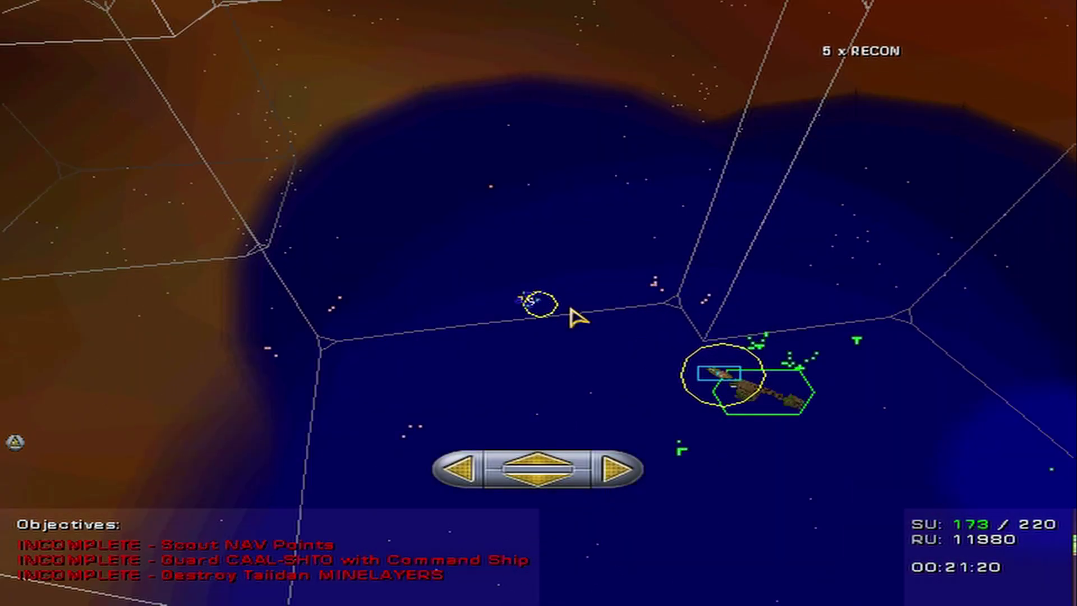
key("space")
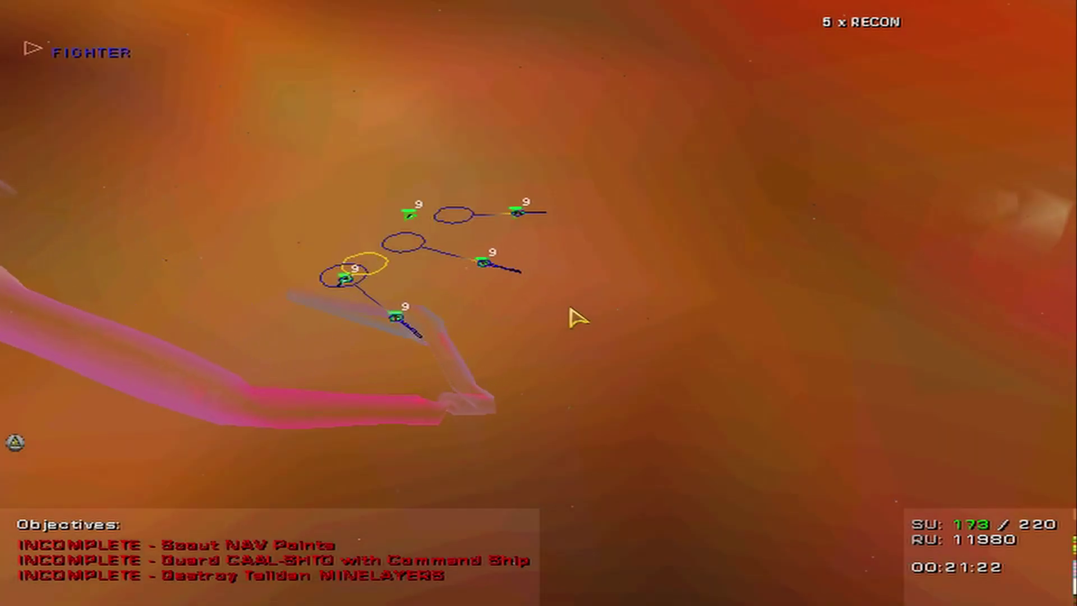
key("space")
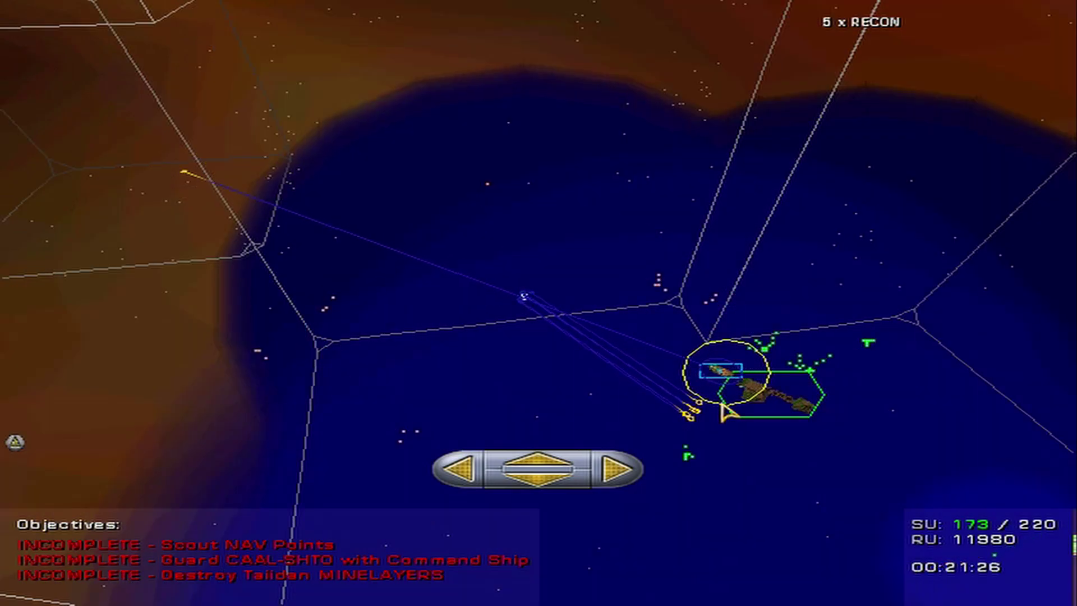
Select the surviving recon squadrons and plan their forward scouting move on the sensors map.
key("space")
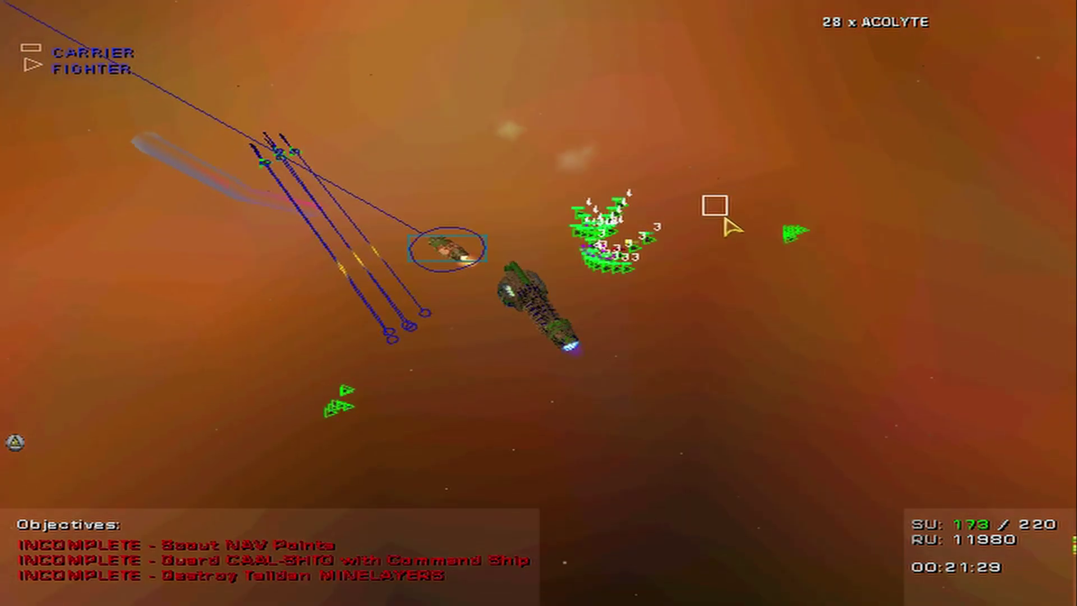
left_click(721, 218)
key("space")
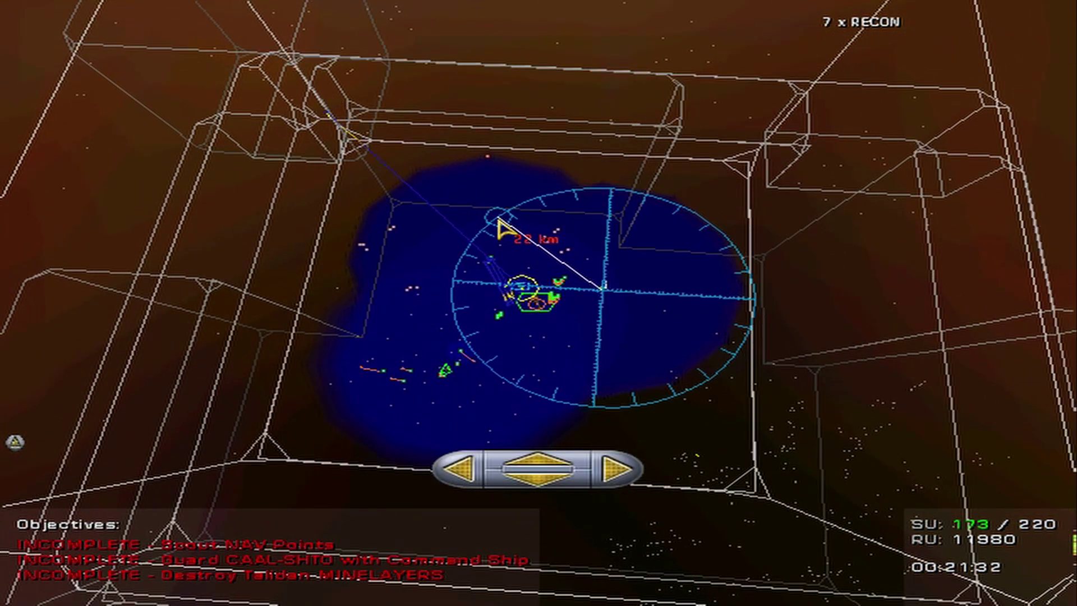
key("space")
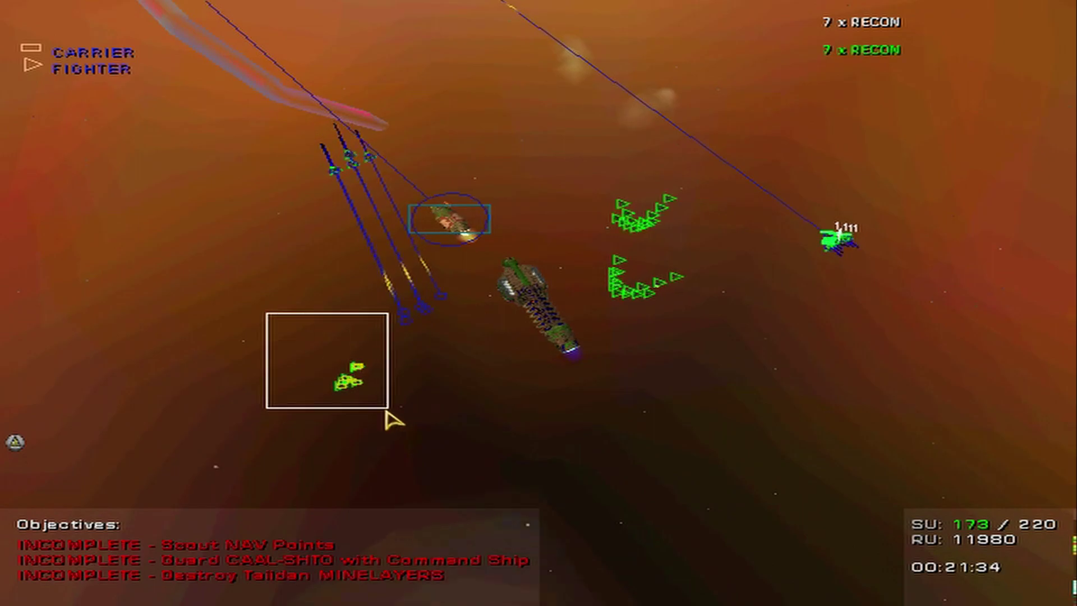
key("space")
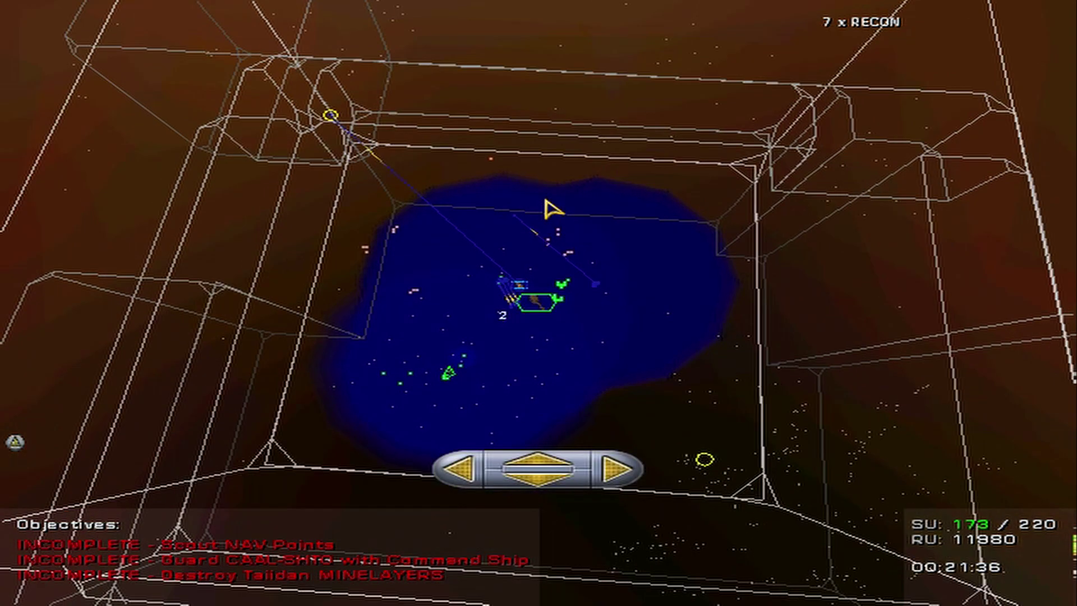
key("space")
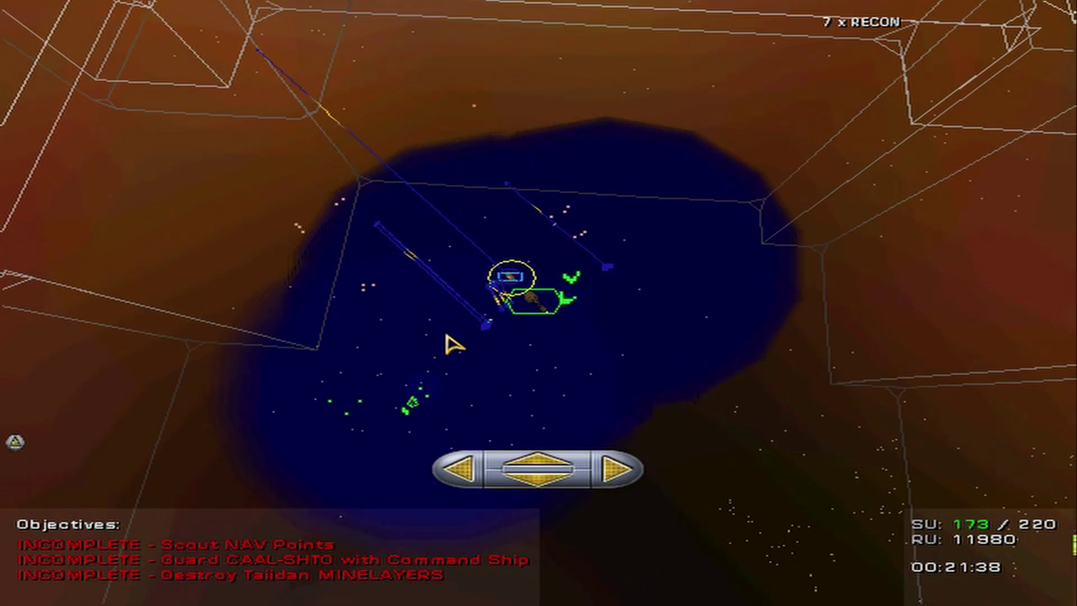
Put the Acolyte fighters into delta formation and focus the view on them.
key("F1")
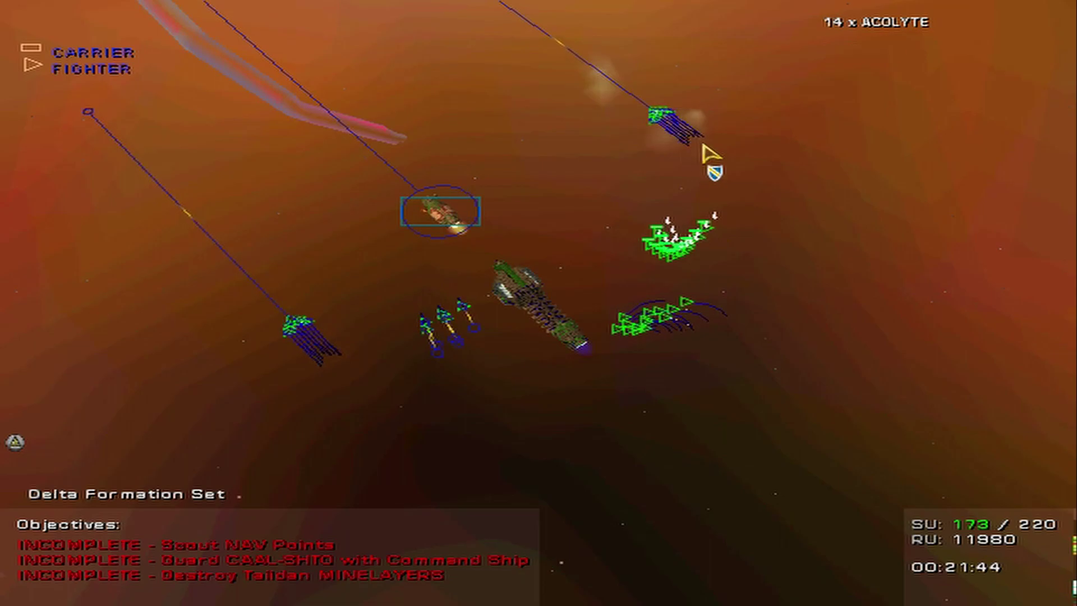
key("f")
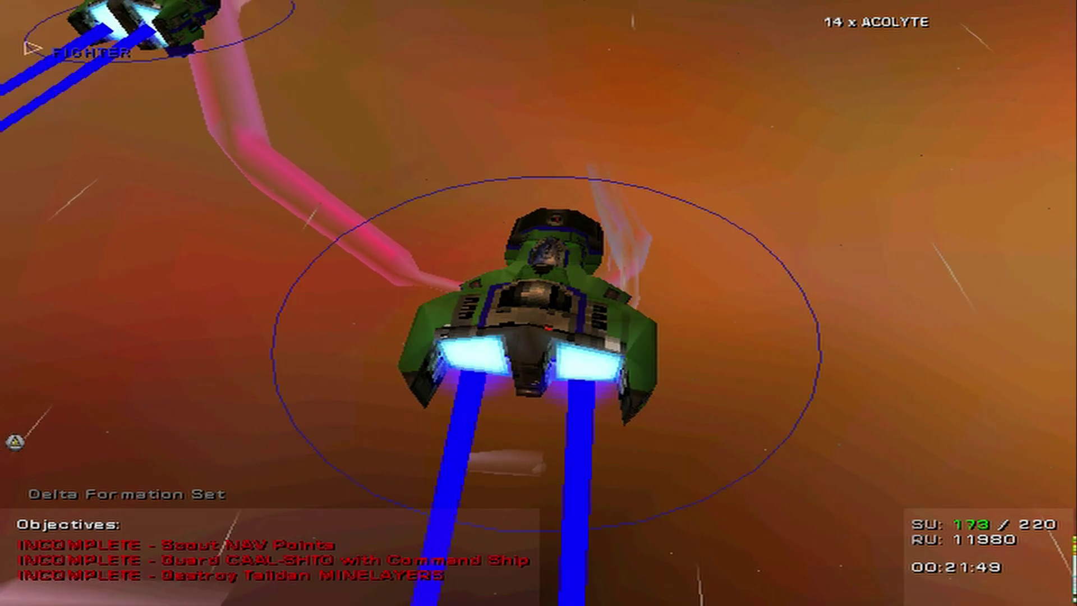
Orbit around the Acolyte wing as it flies out and swing onto the command ship.
mouse_move(781, 373)
left_mouse_down()
mouse_move(589, 373)
mouse_move(772, 373)
left_mouse_up()
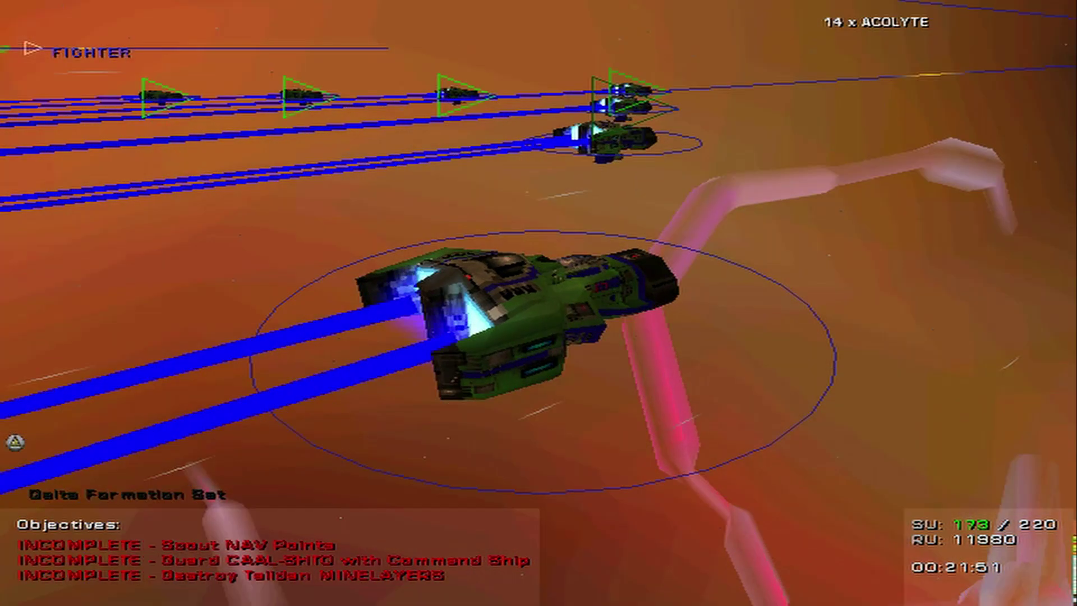
scroll(773, 373, "down", 3)
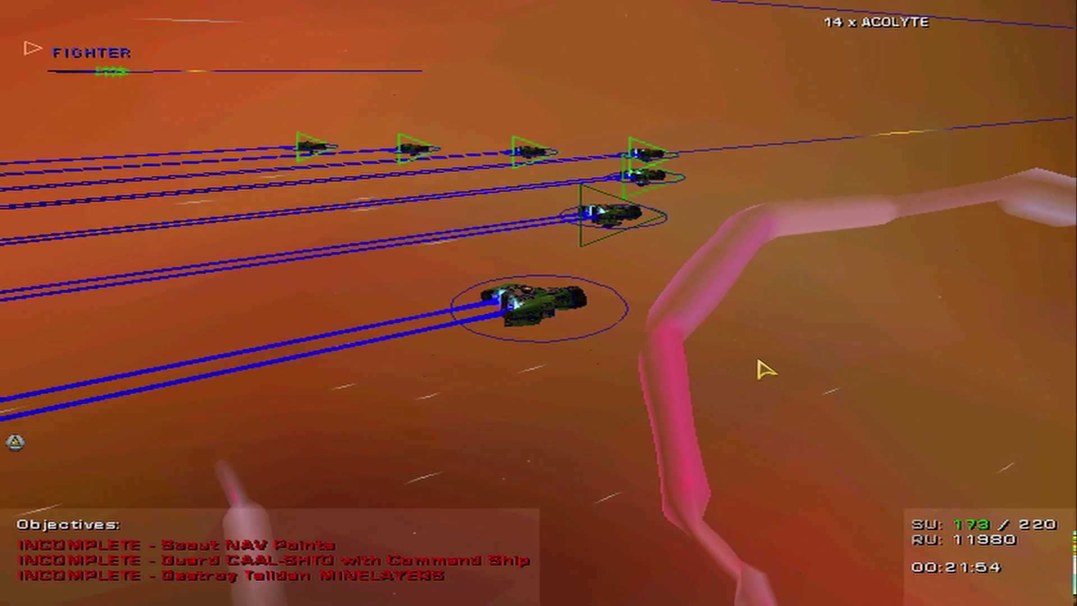
scroll(637, 339, "up", 2)
scroll(545, 315, "up", 2)
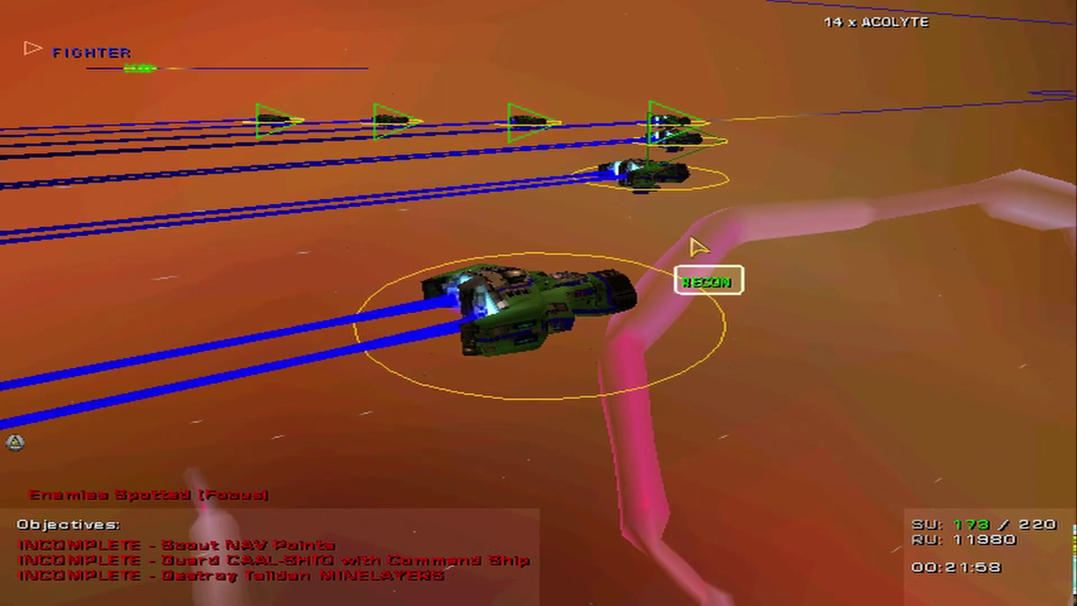
left_click_drag(727, 279, 757, 421)
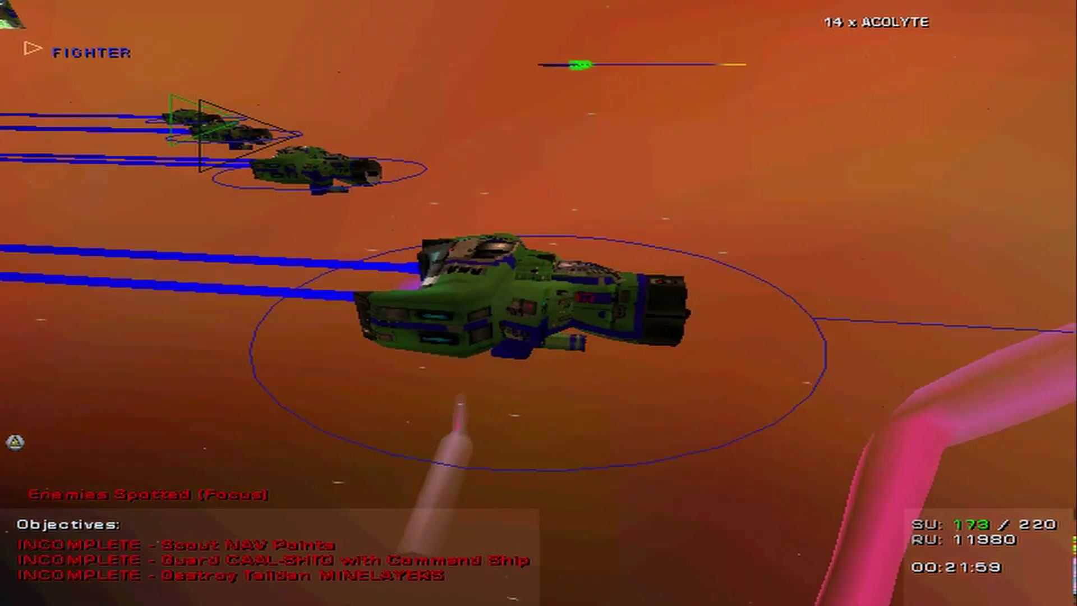
key("space")
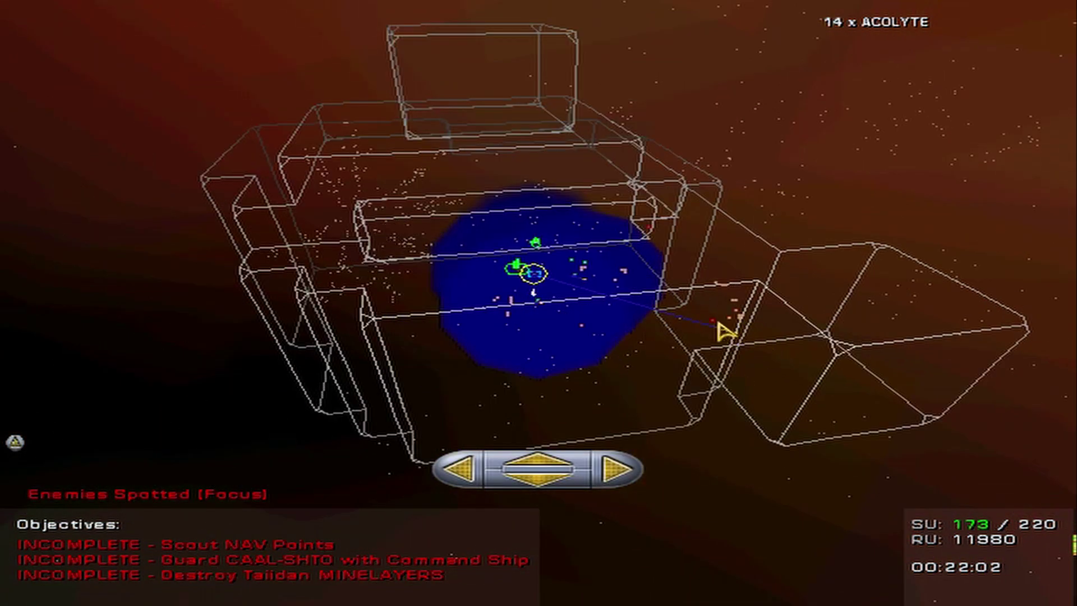
key("space")
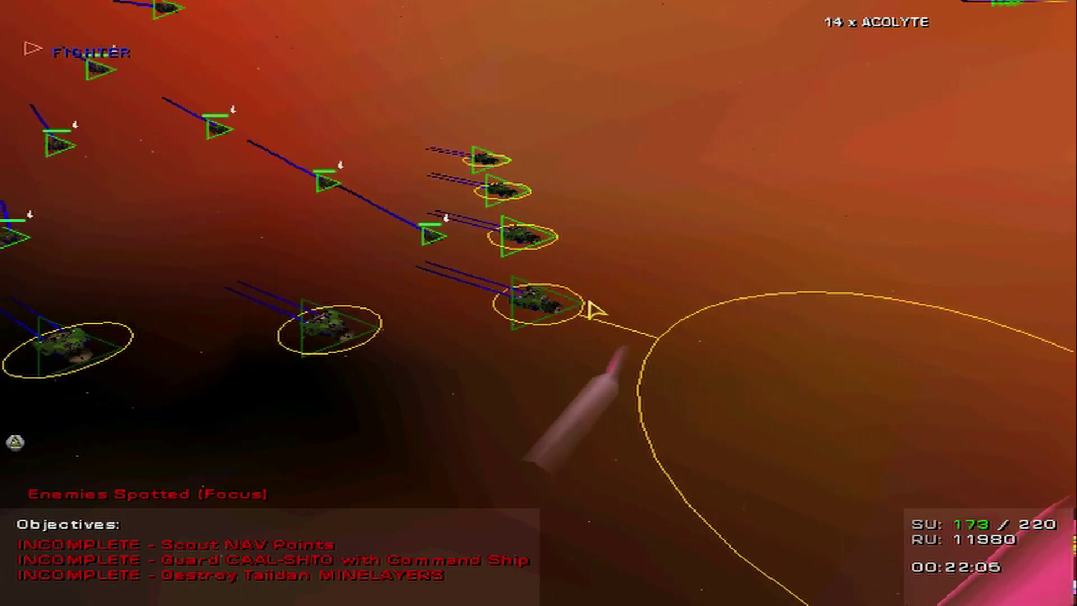
left_click_drag(592, 310, 640, 387)
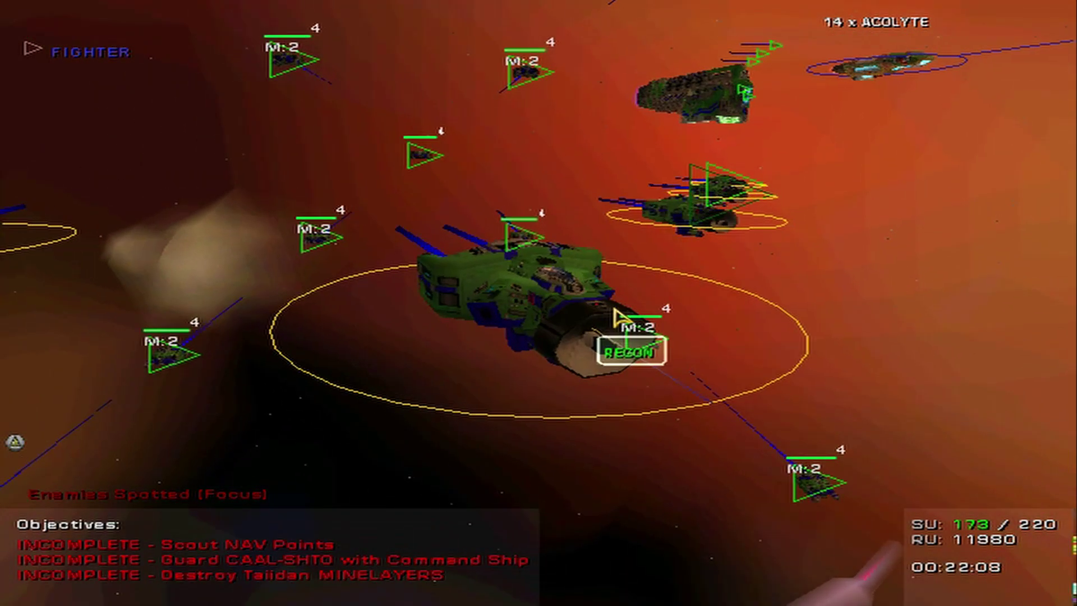
left_click_drag(639, 387, 665, 341)
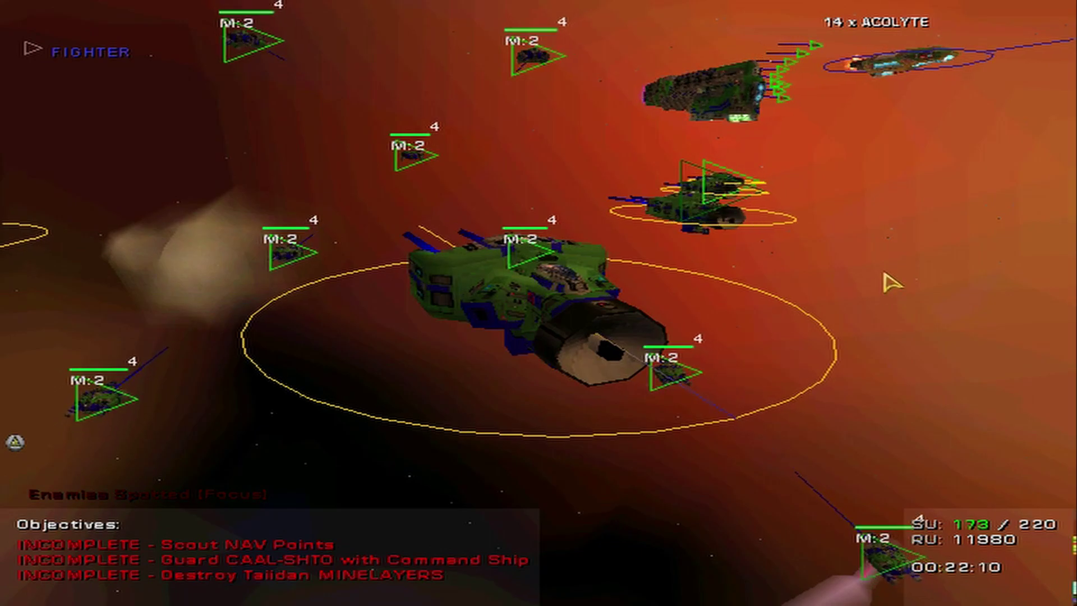